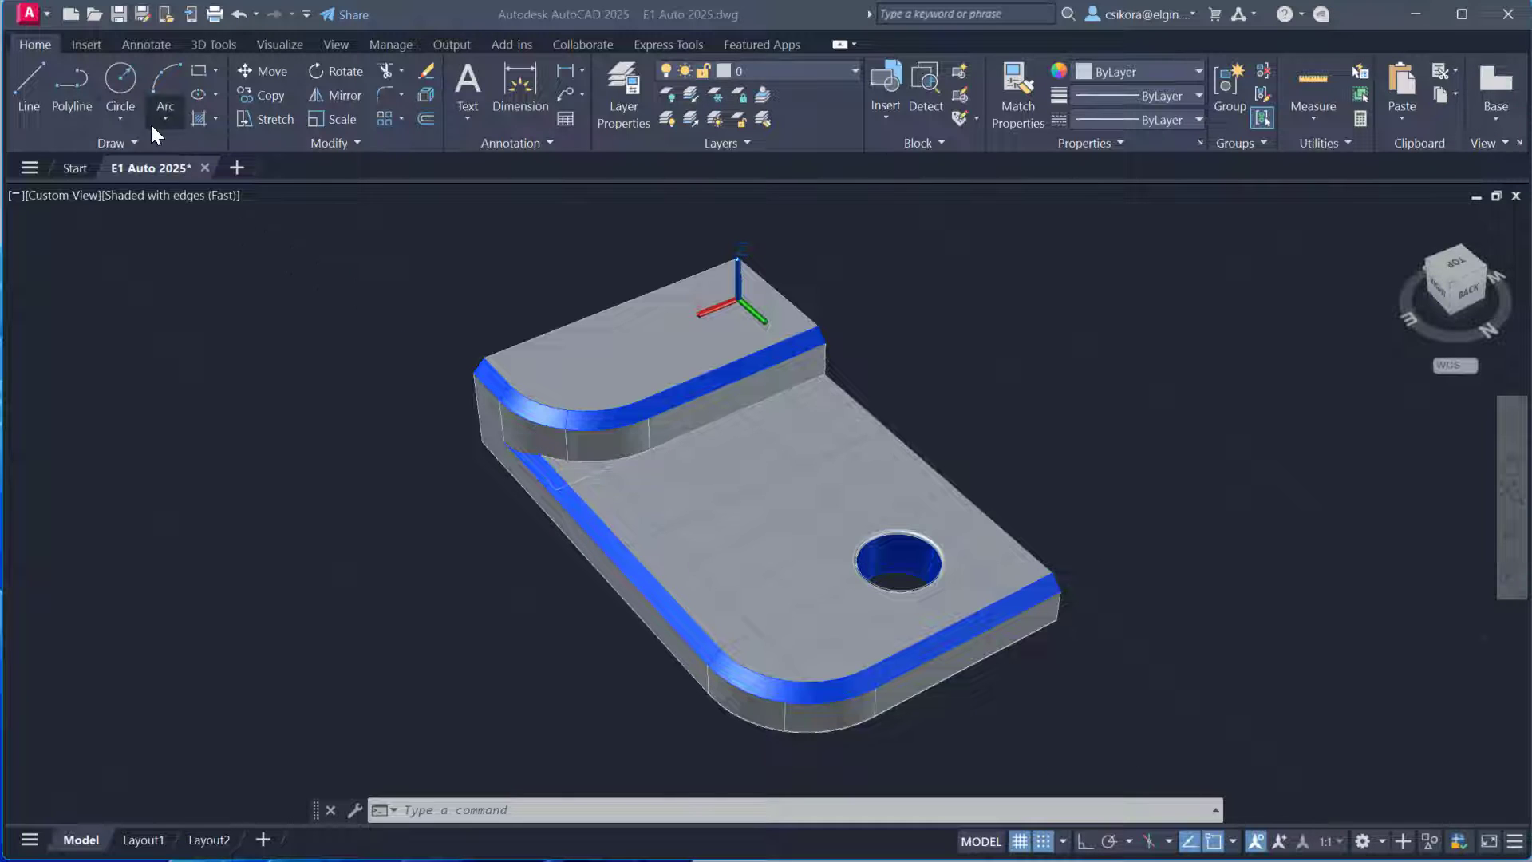
# Create a new drawing from the acad3D template
pyautogui.click(70, 13)
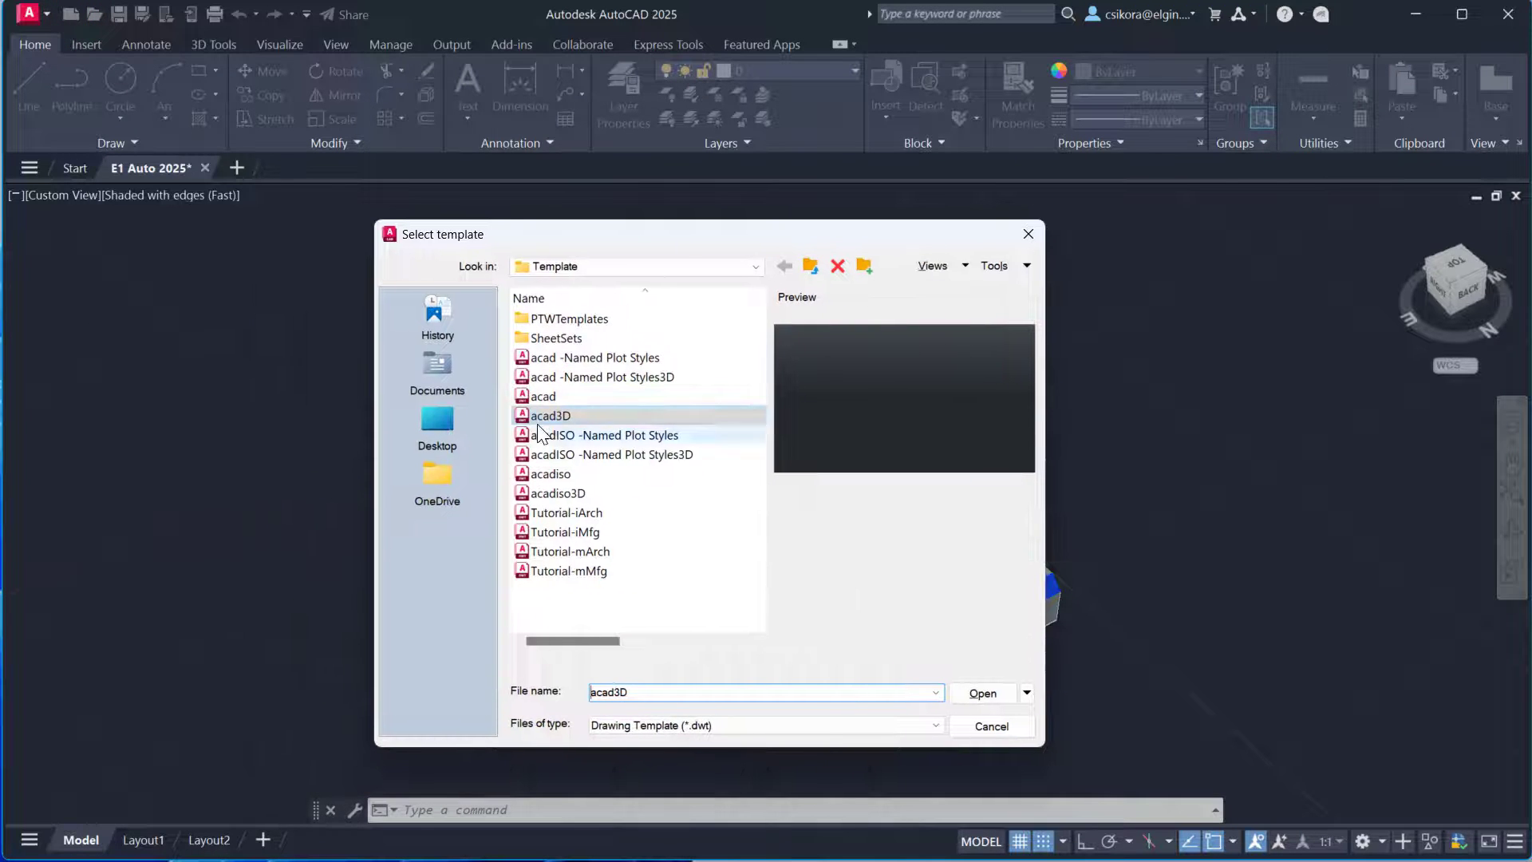
pyautogui.click(569, 415)
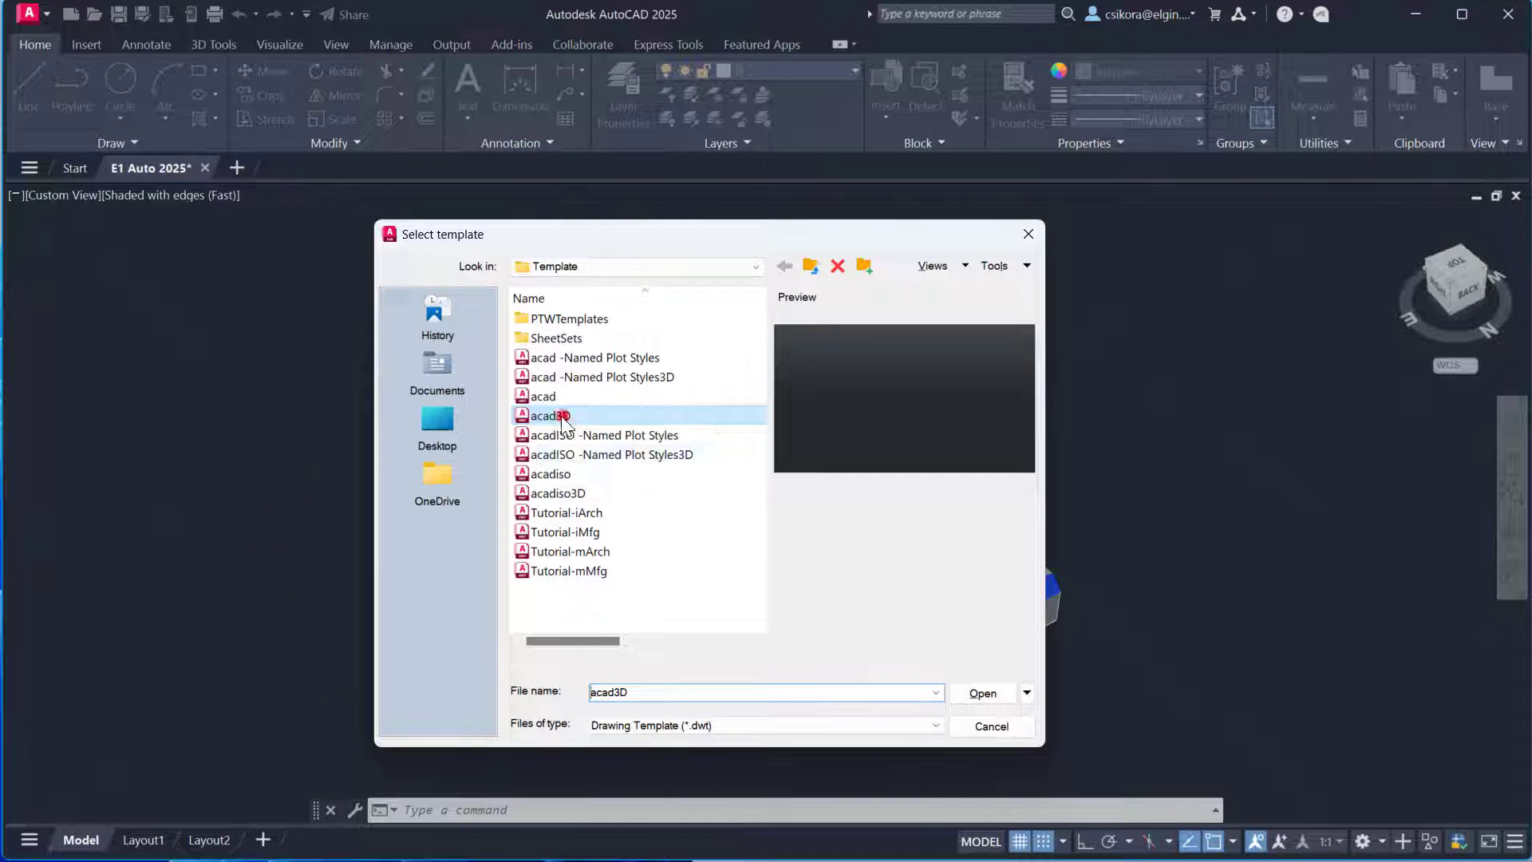
pyautogui.click(982, 693)
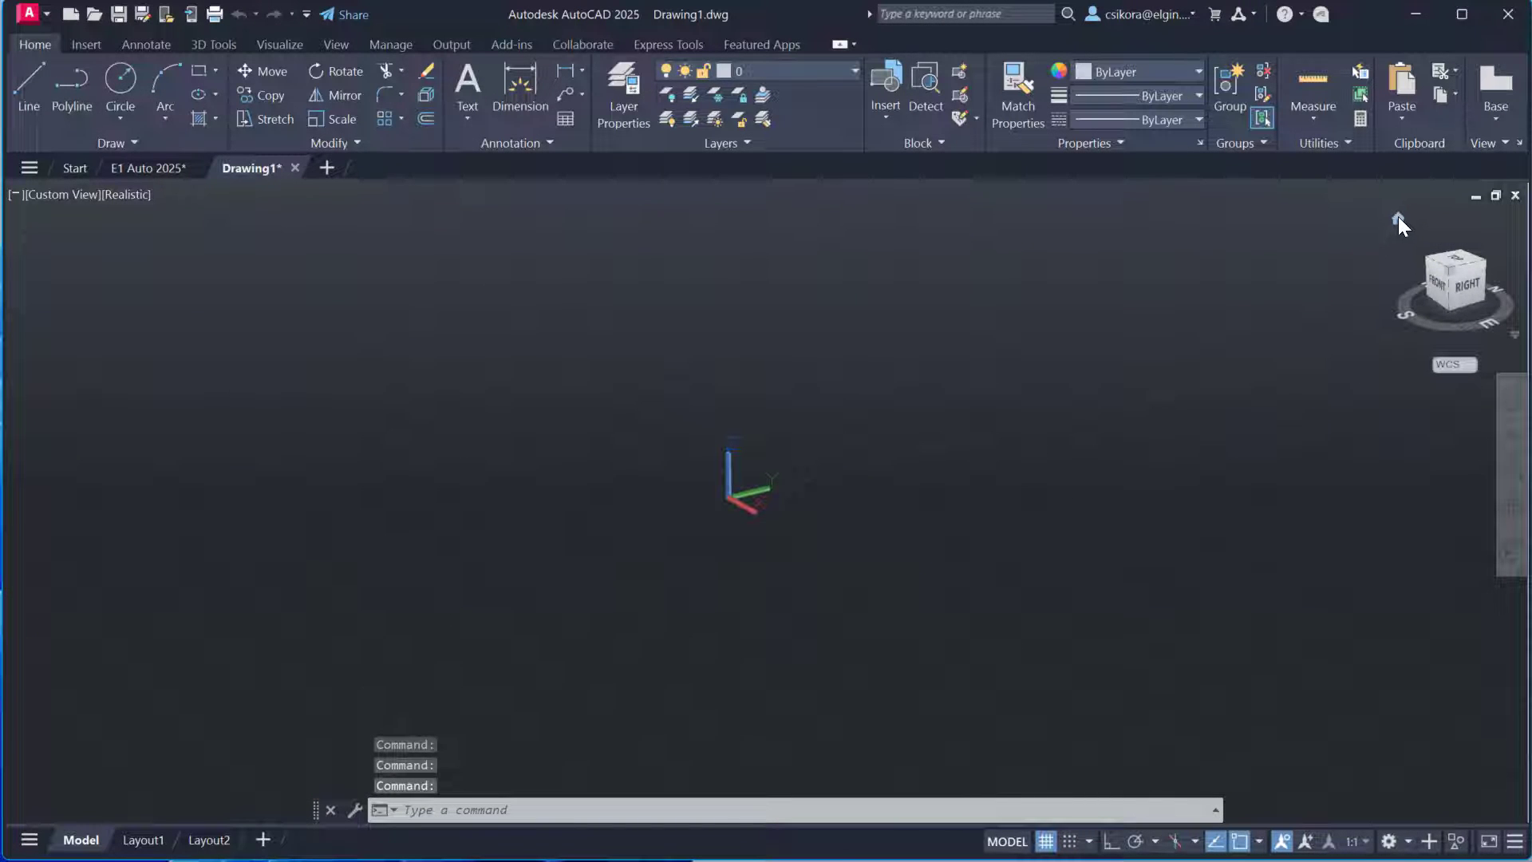
# Set the view to Top and change the visual style to 2D Wireframe
pyautogui.click(1398, 217)
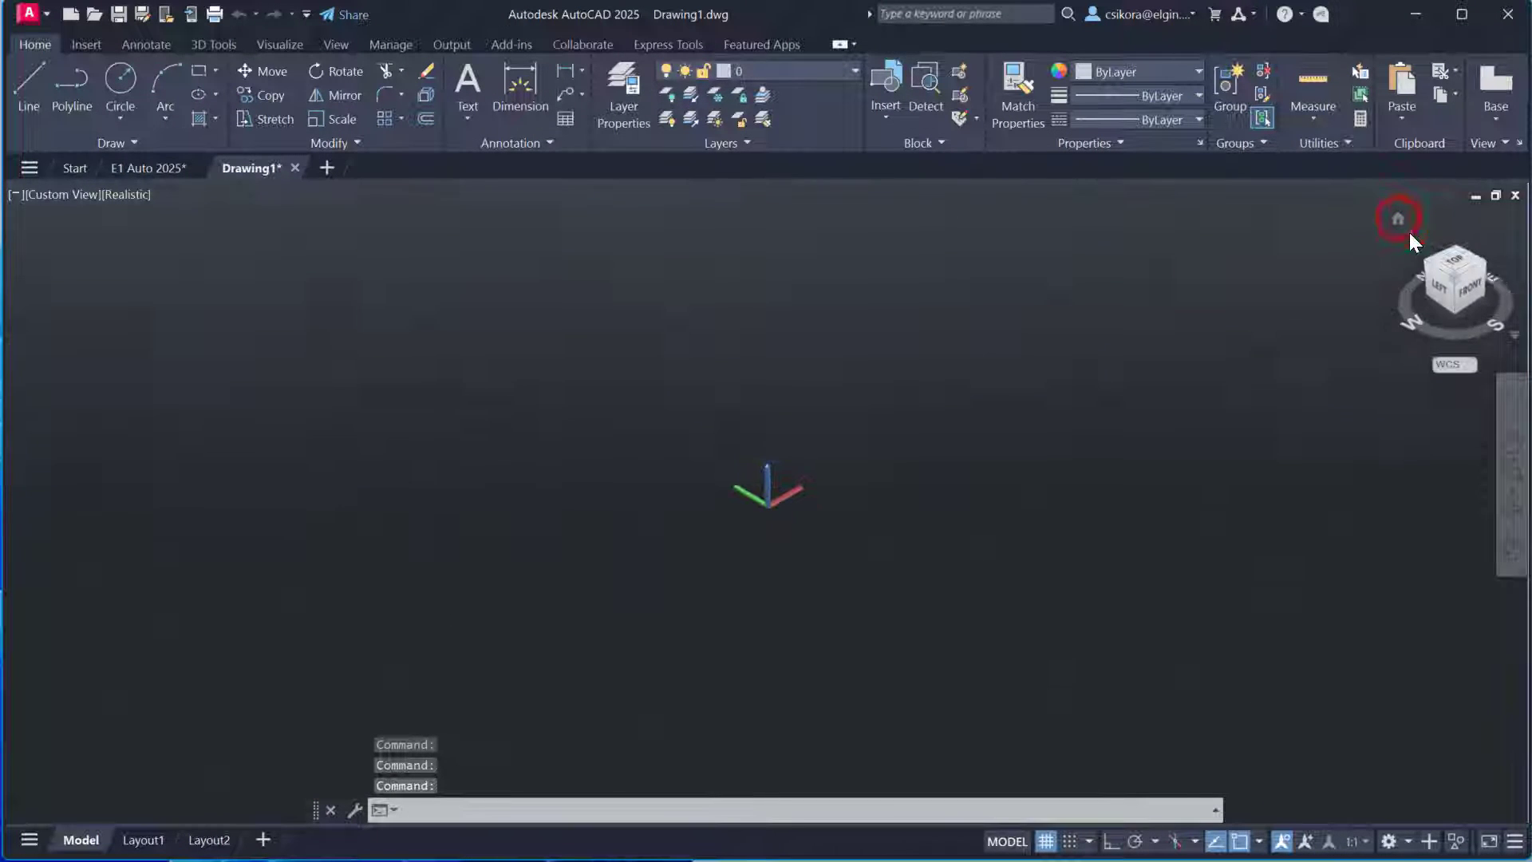
pyautogui.click(1455, 260)
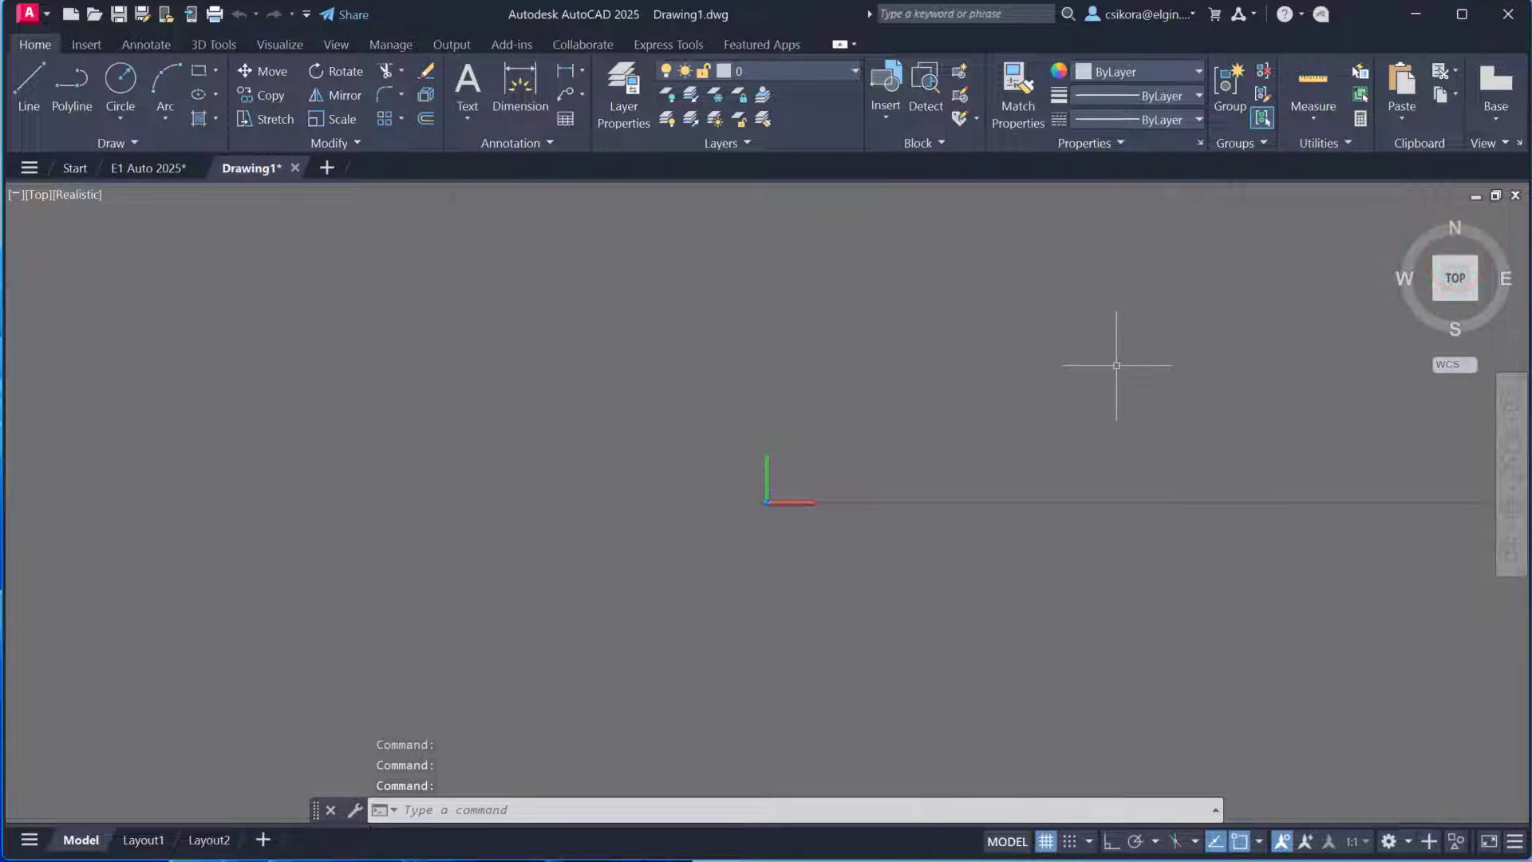
pyautogui.click(75, 196)
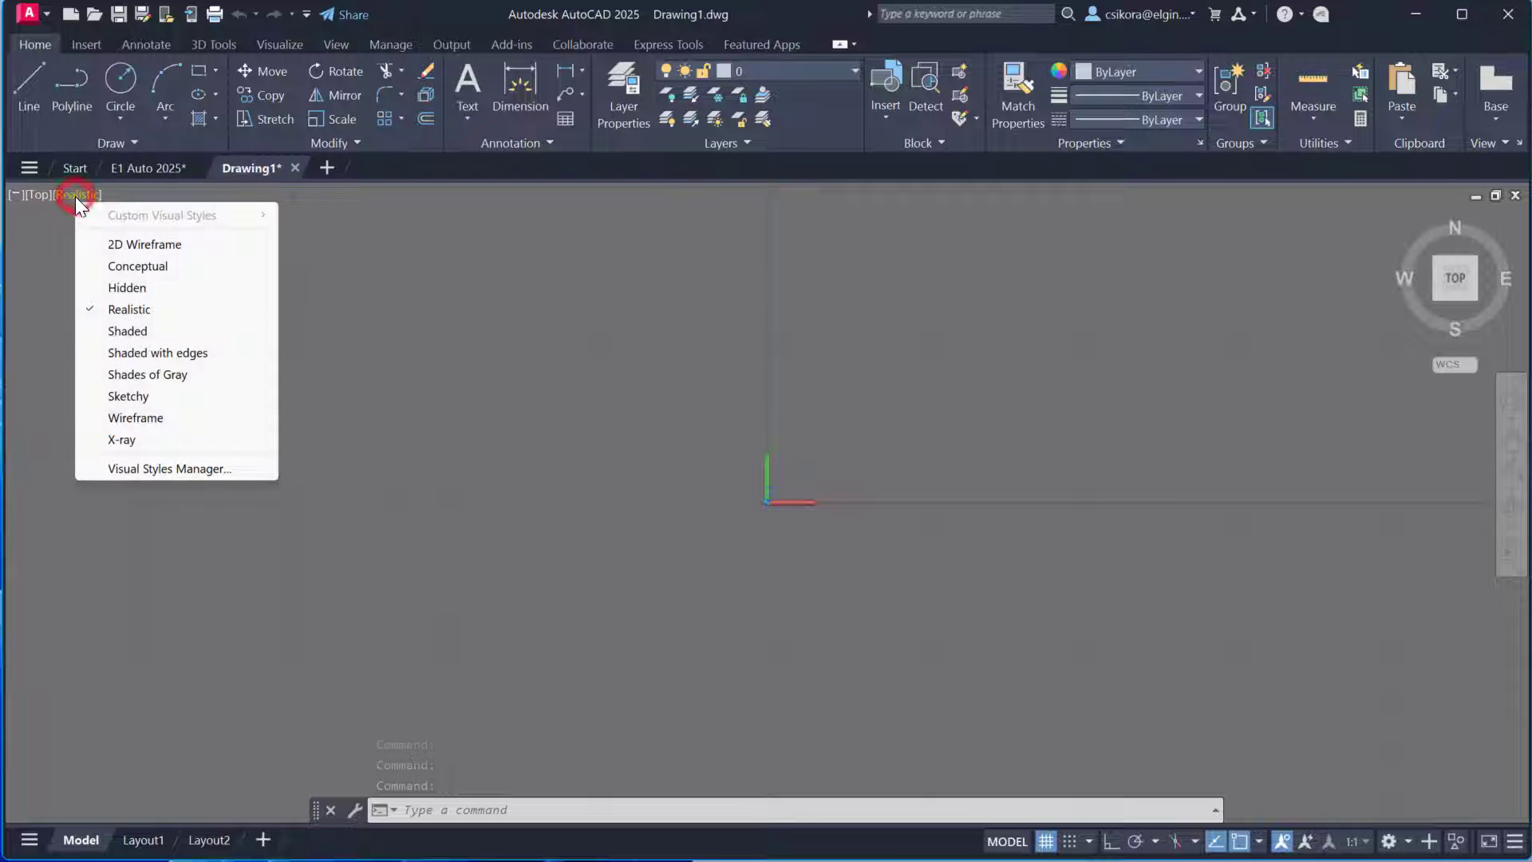
pyautogui.click(94, 244)
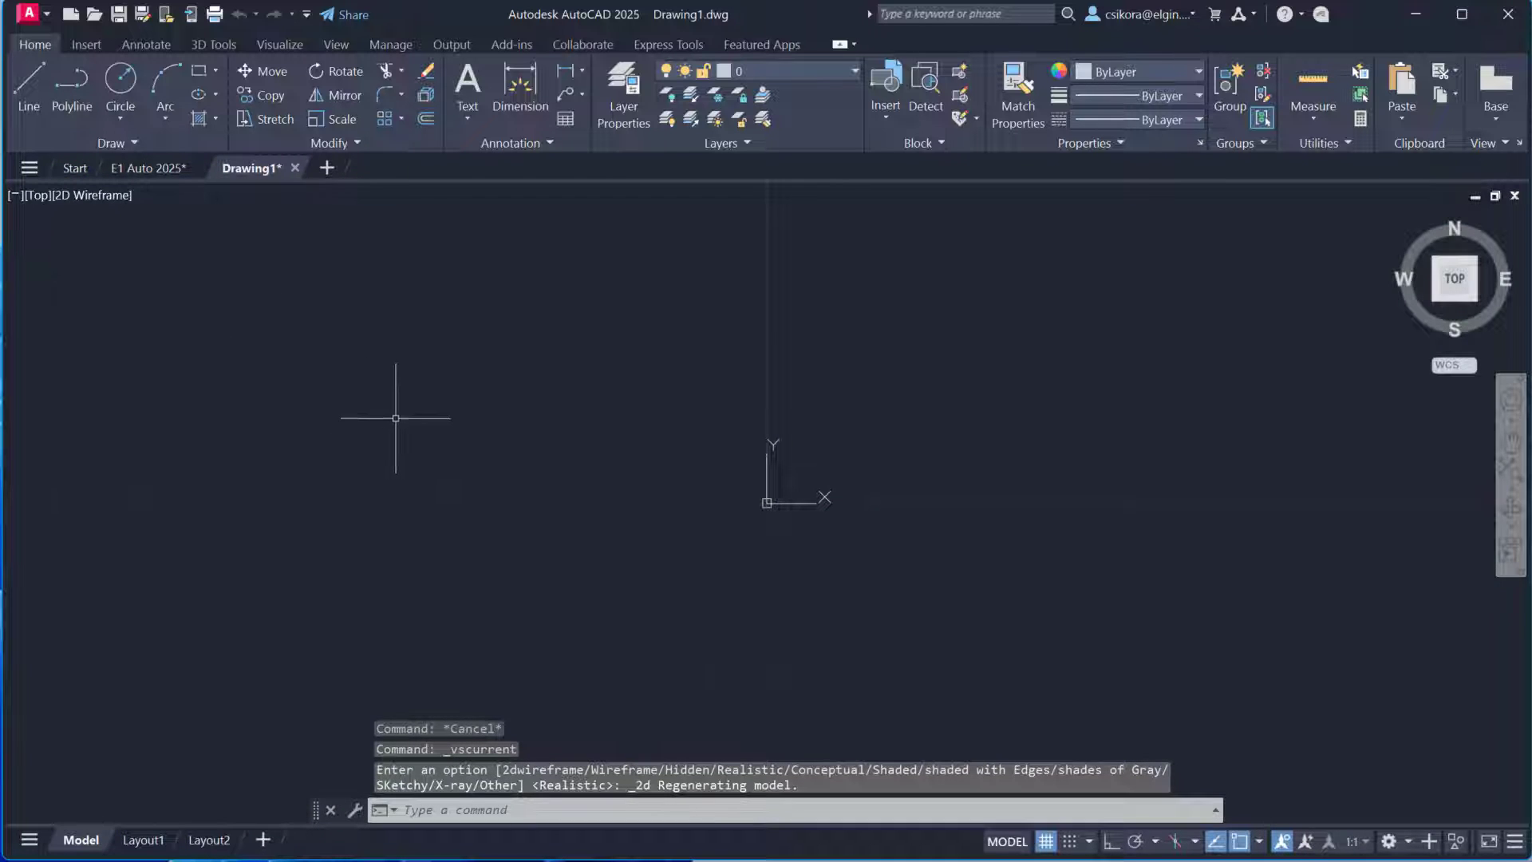
# Turn on snap and draw a rectangle 3 units wide by 5 units high with its lower-left corner at the origin
pyautogui.click(1070, 842)
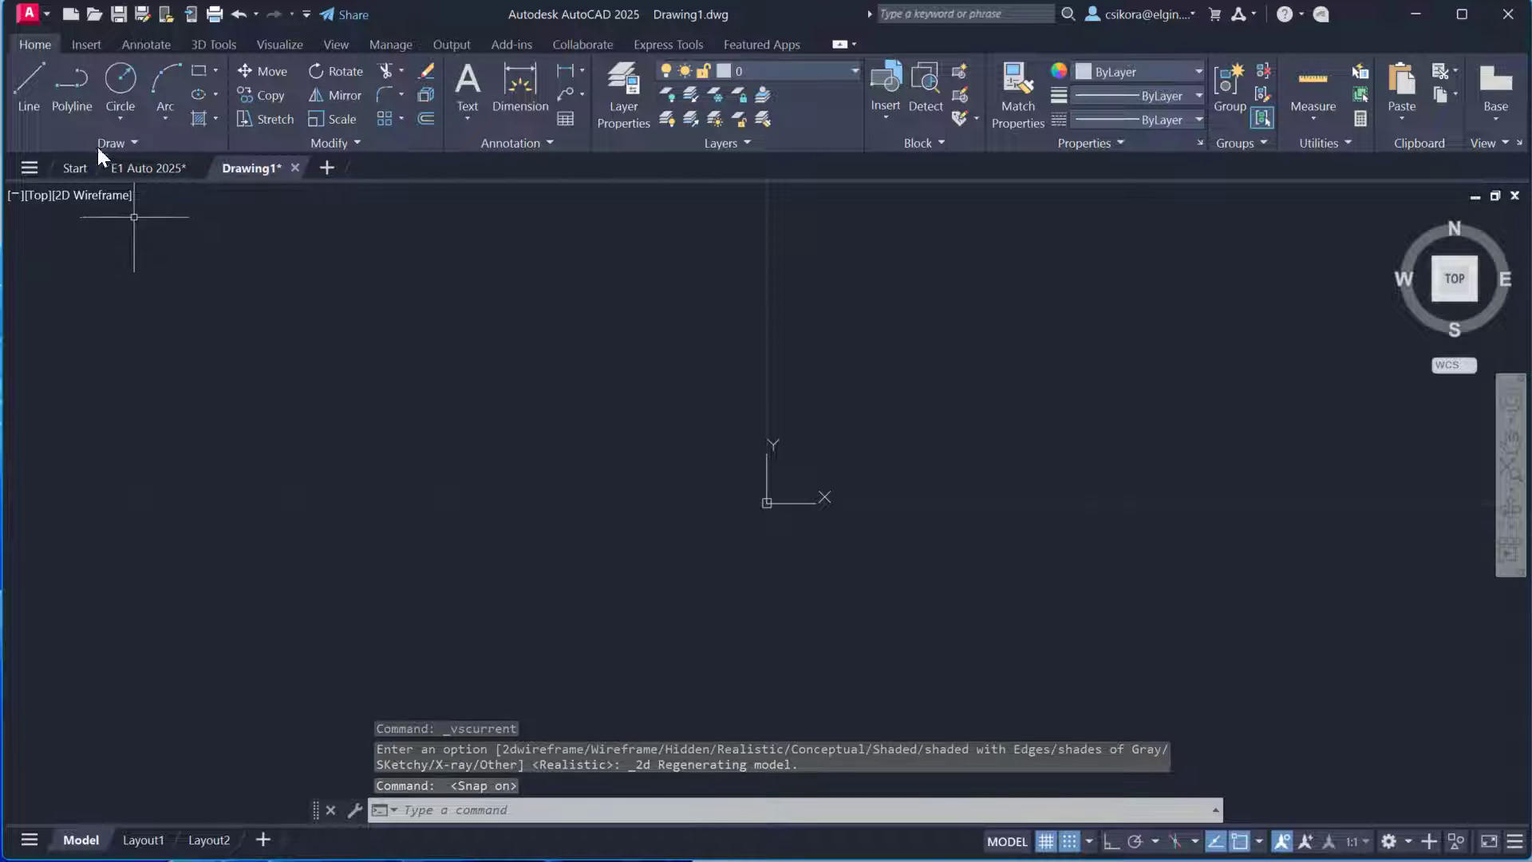
pyautogui.click(203, 73)
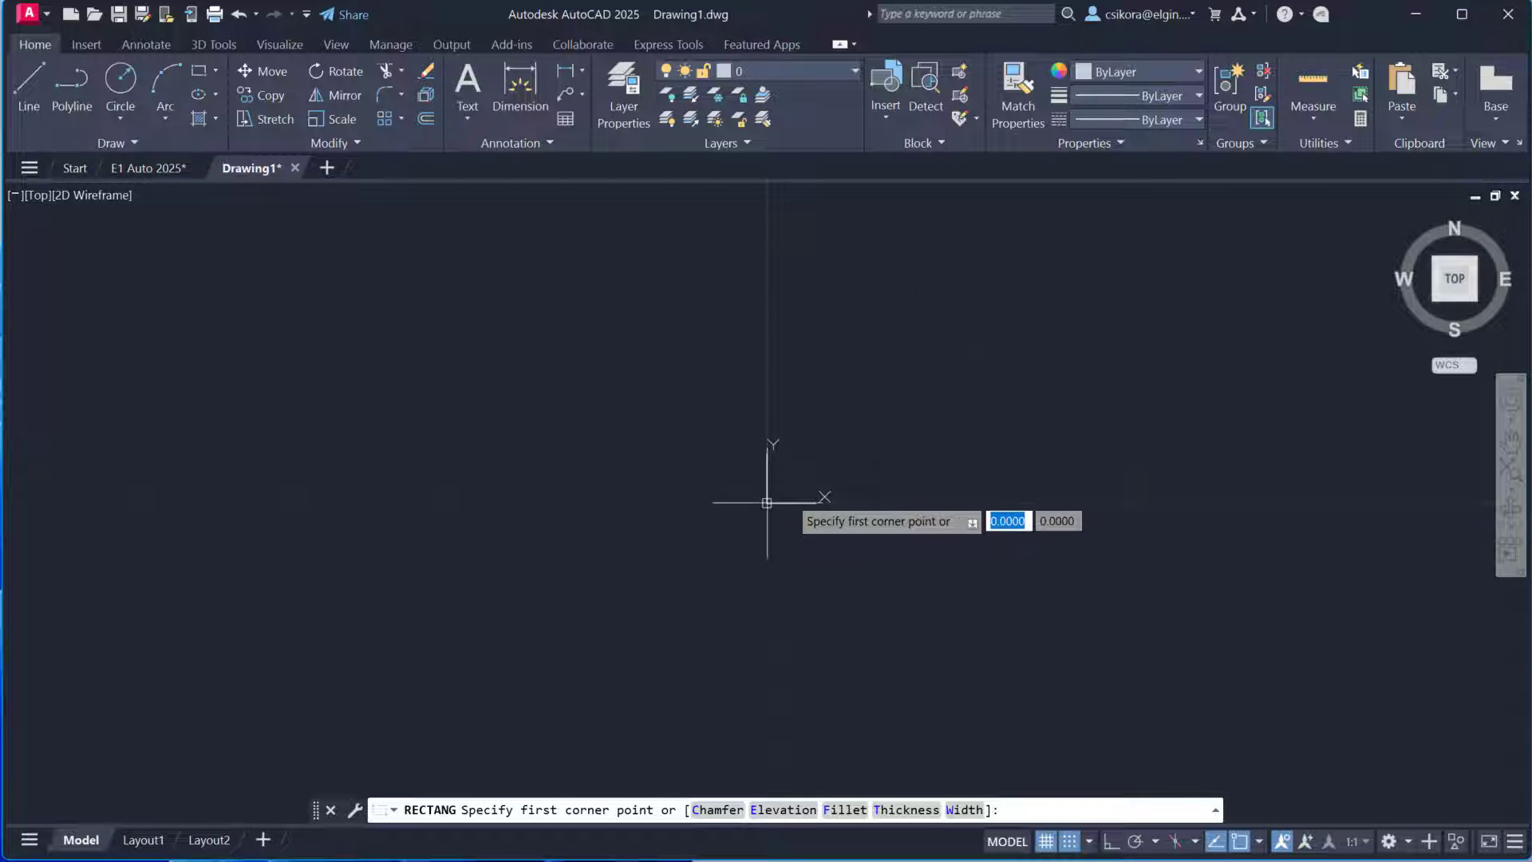
pyautogui.click(767, 502)
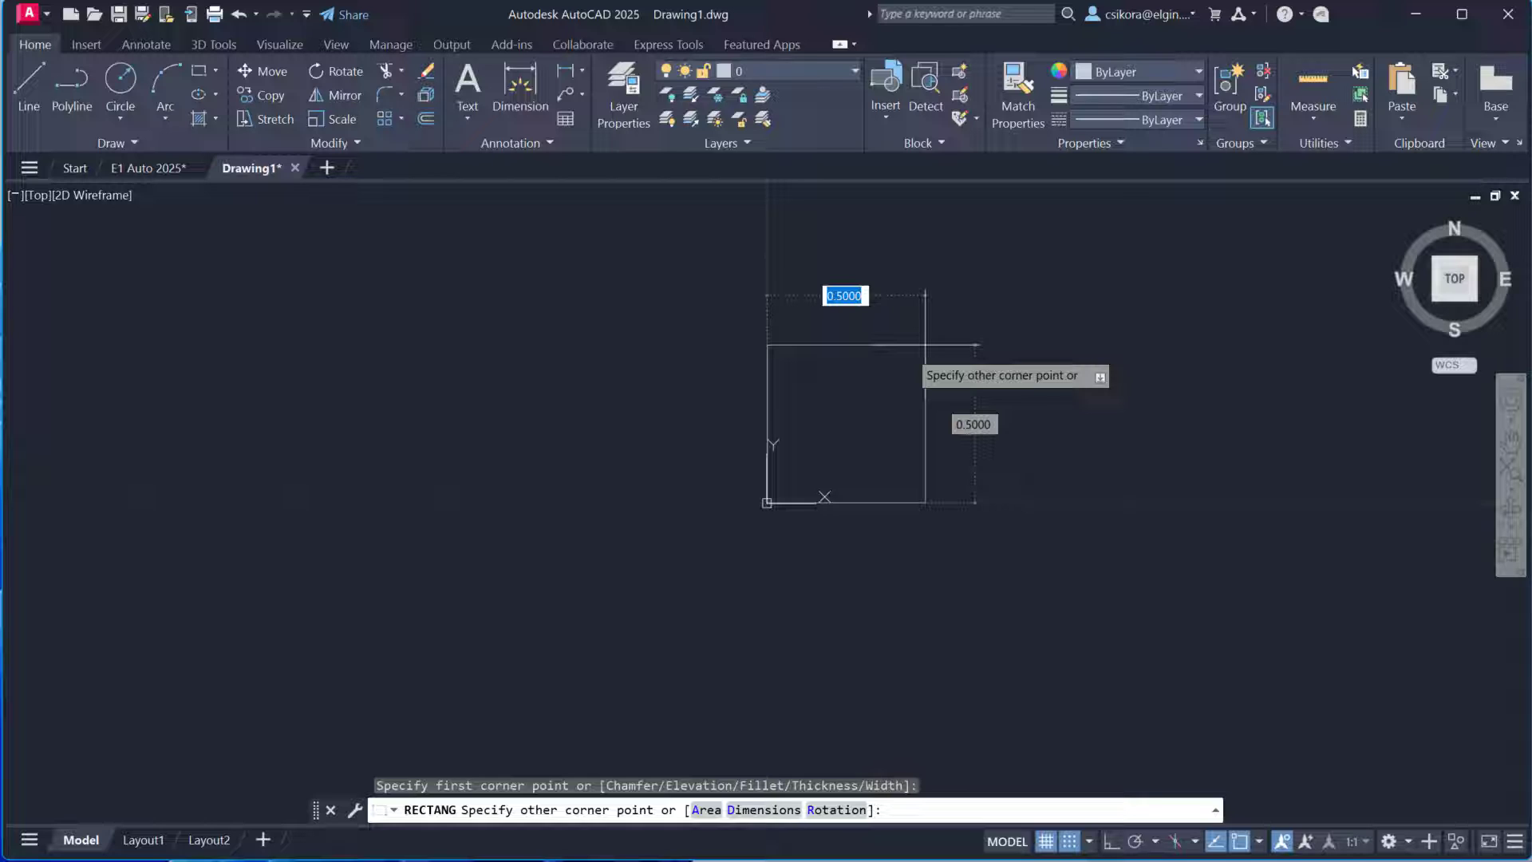
pyautogui.write('3')
pyautogui.press('Tab')
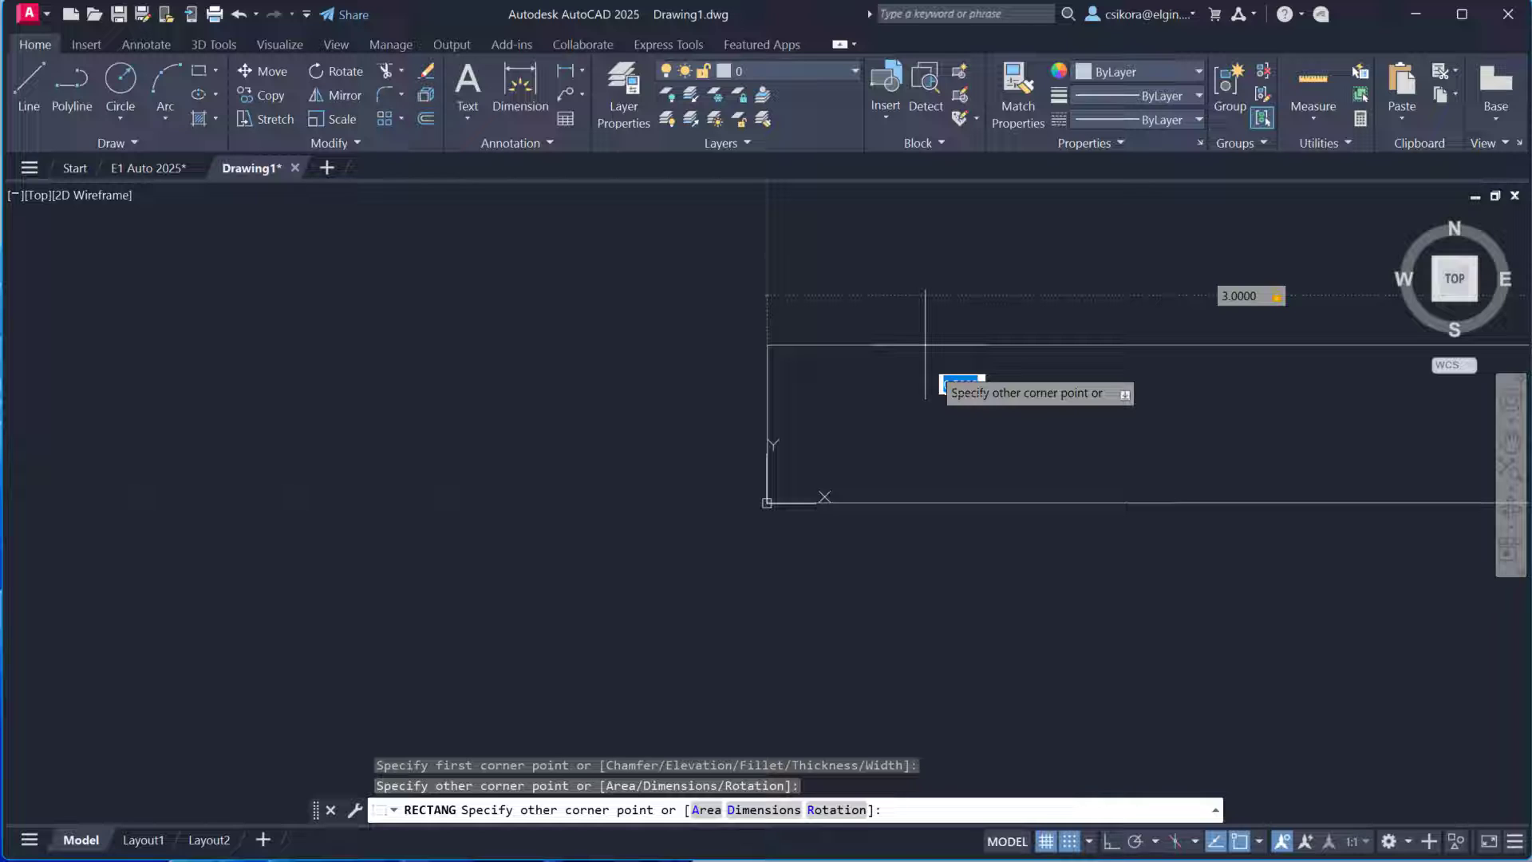
pyautogui.click(935, 371)
pyautogui.write('5')
pyautogui.press('Return')
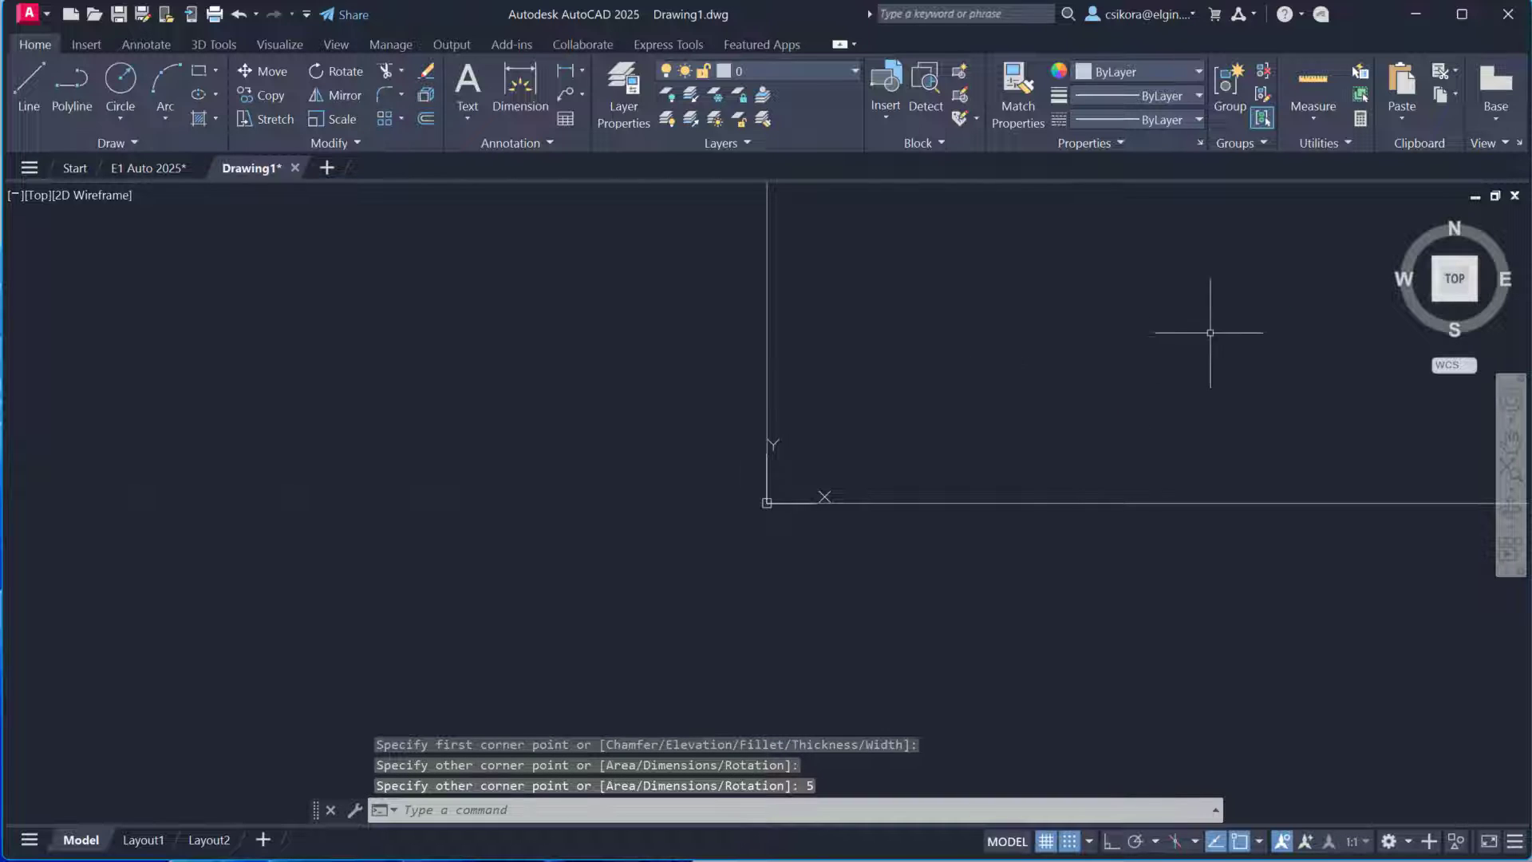
# Draw a second rectangle 3 units wide by 1.5 units high from the origin, inside the lower end of the first one
pyautogui.click(1458, 279)
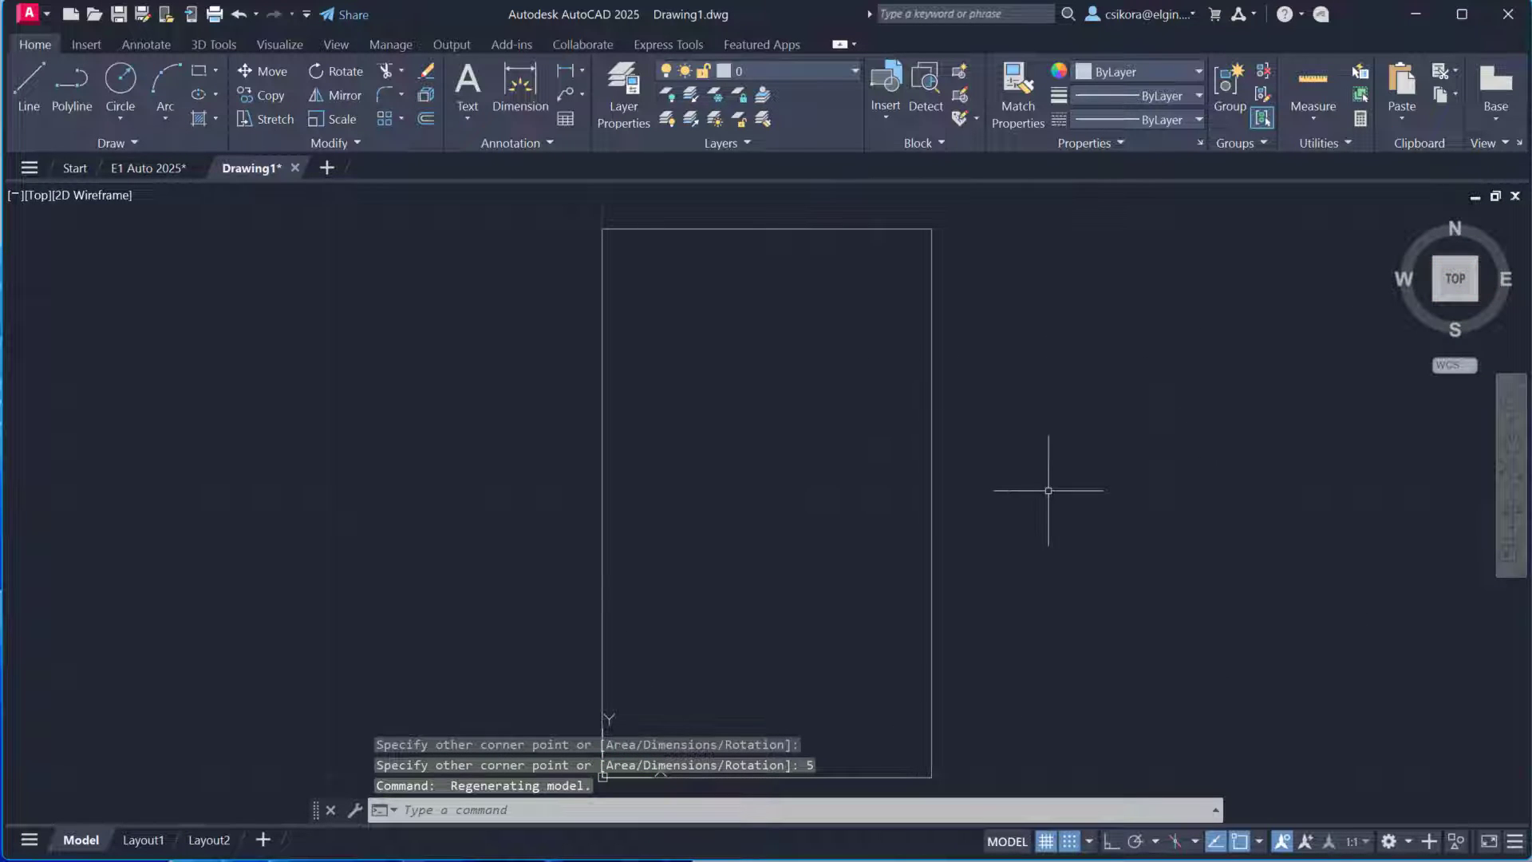
pyautogui.scroll(2, 764, 478)
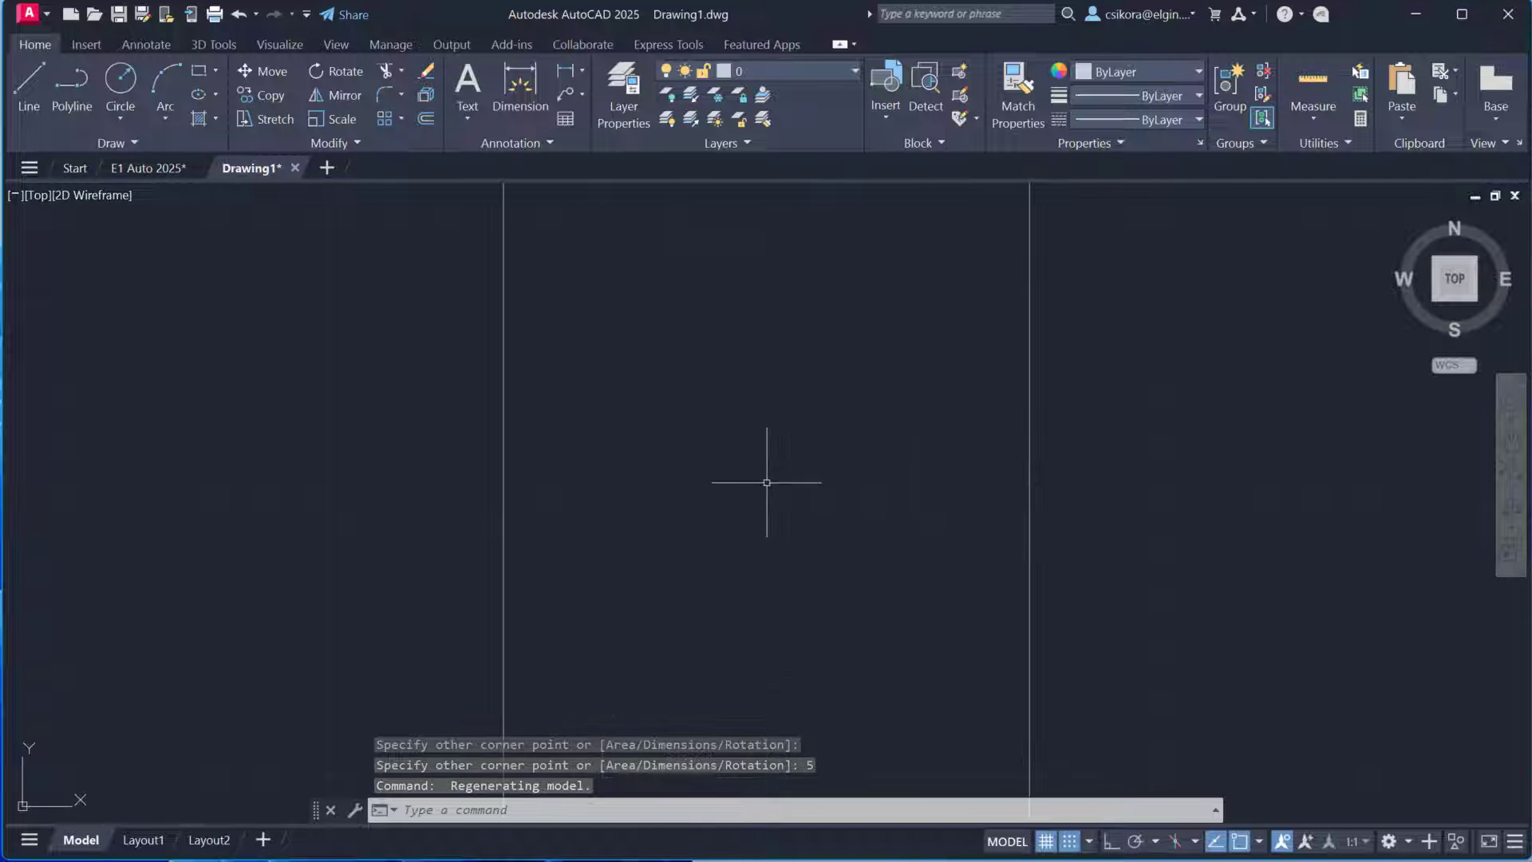
pyautogui.scroll(-4, 760, 494)
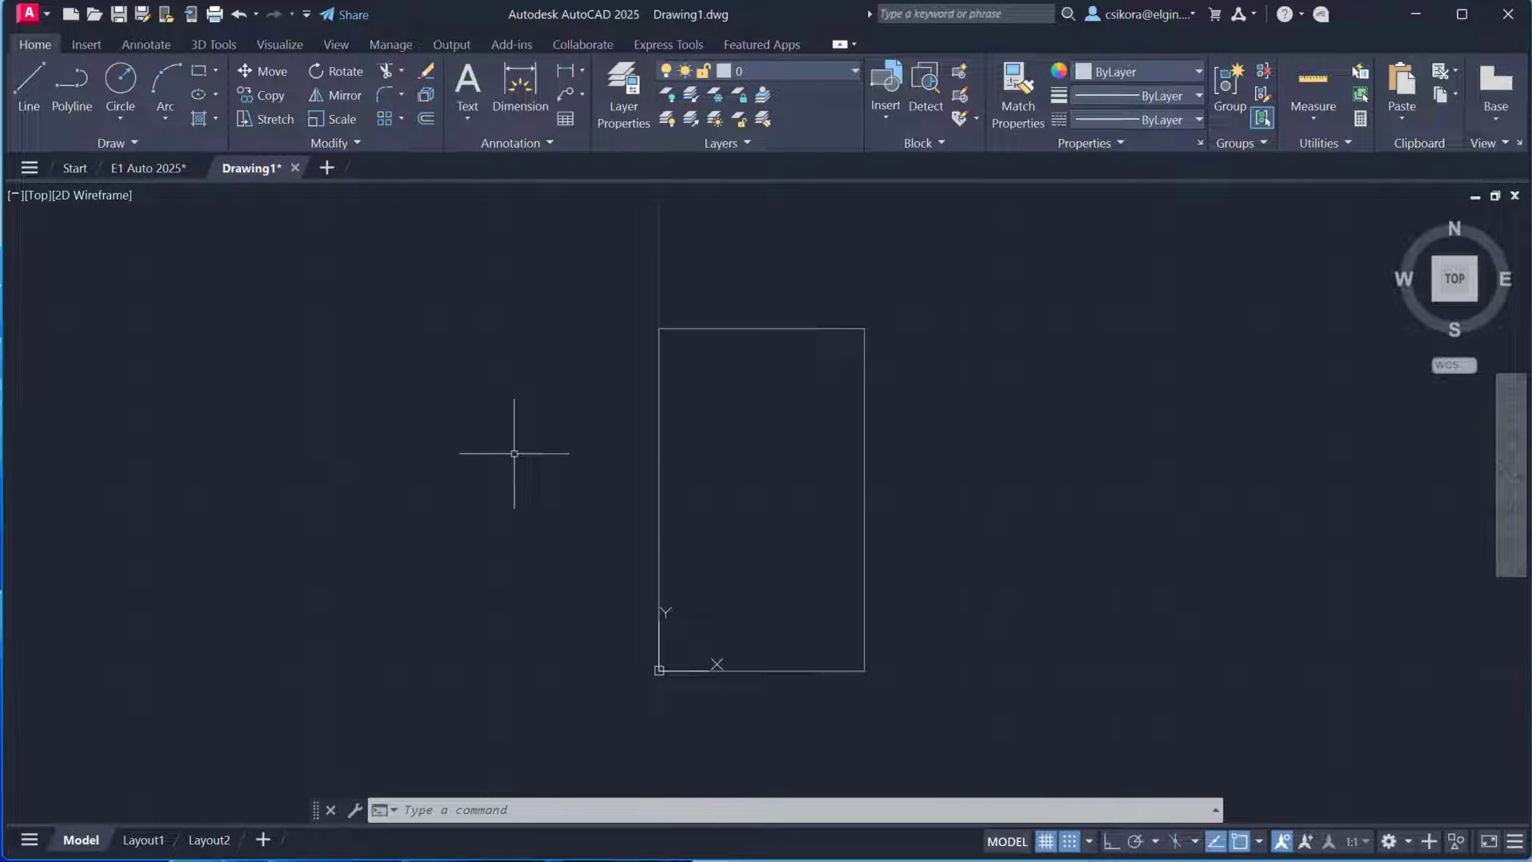
pyautogui.write('rec')
pyautogui.press('Return')
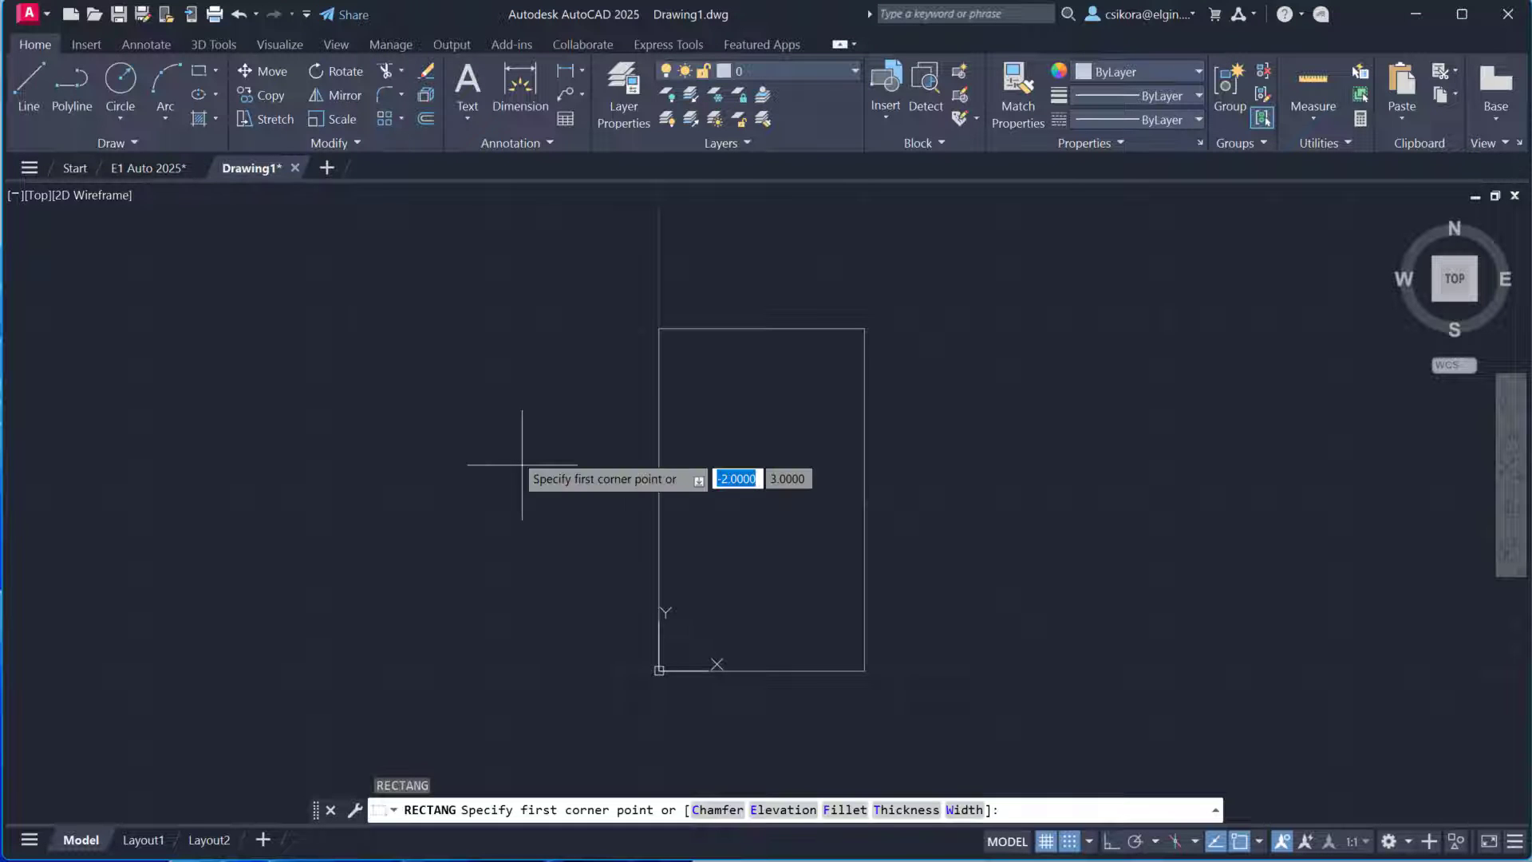
pyautogui.click(659, 670)
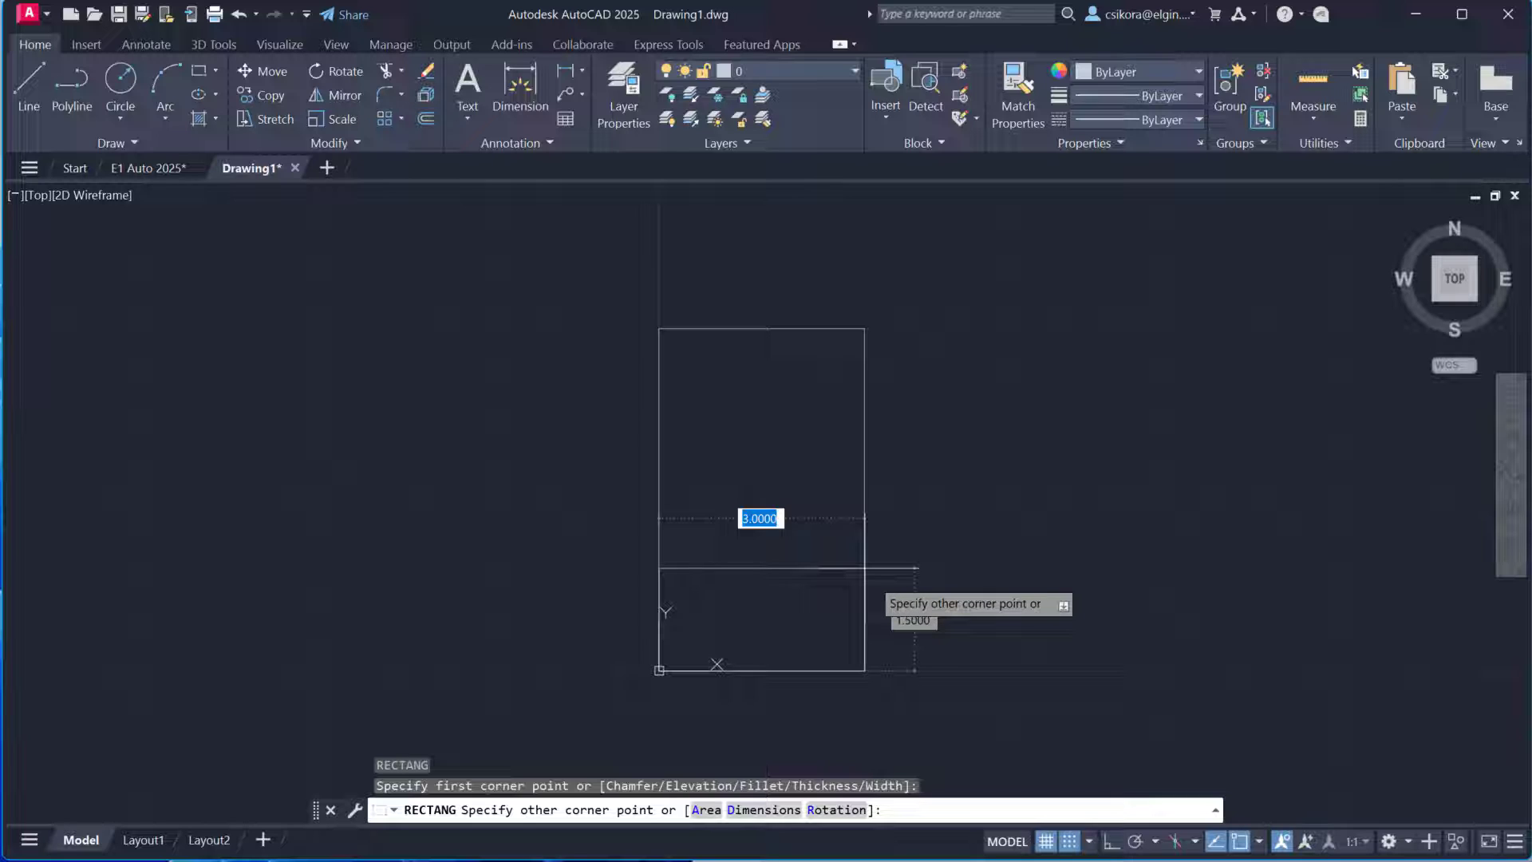
pyautogui.click(865, 569)
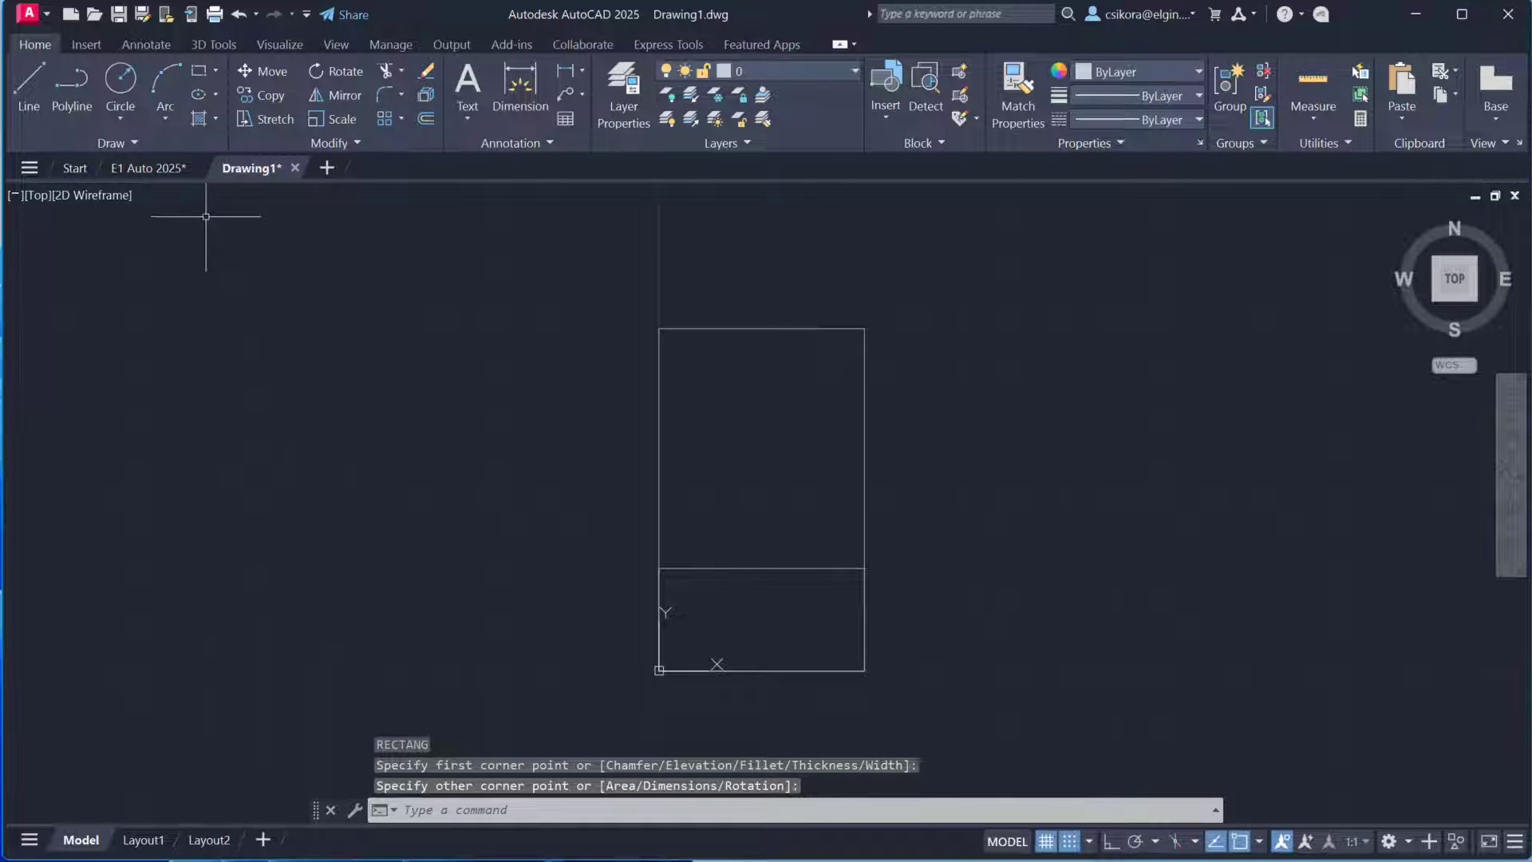
# Draw a circle of diameter 0.75 near the upper-left corner inside the large rectangle
pyautogui.click(123, 117)
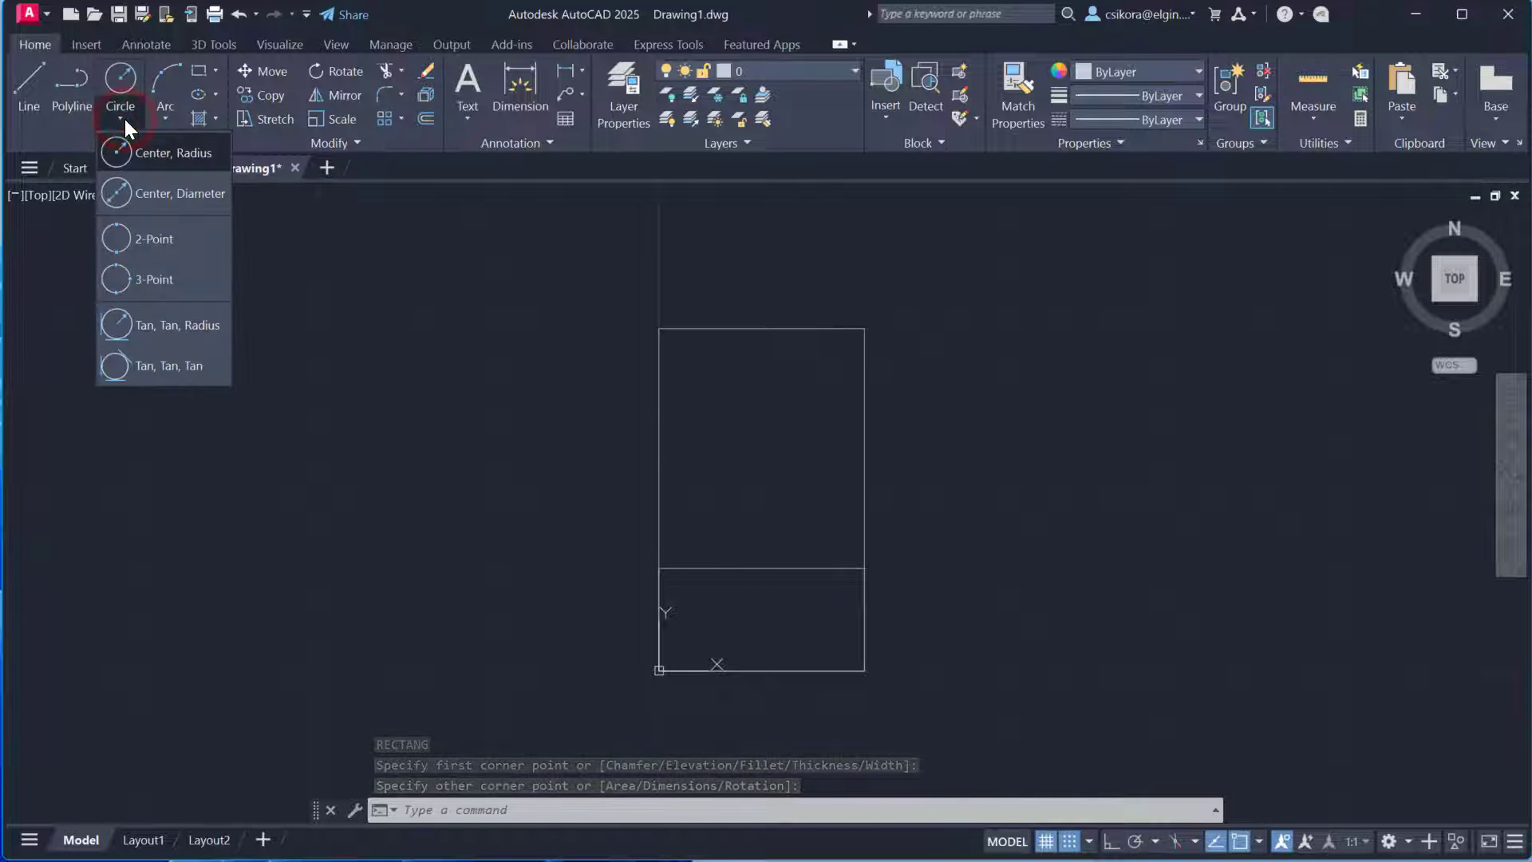
pyautogui.click(122, 197)
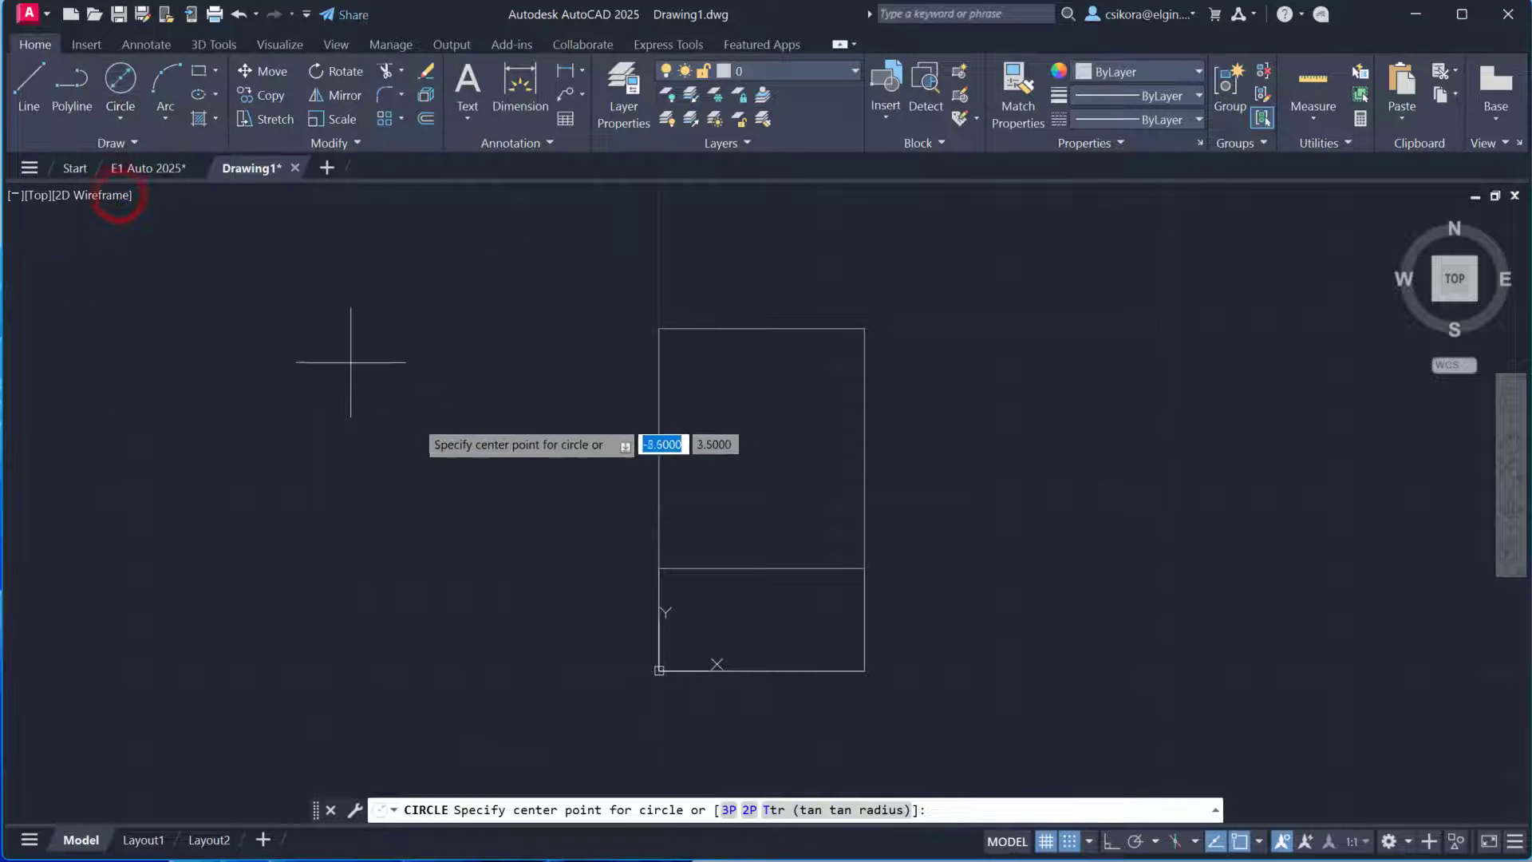
pyautogui.click(727, 397)
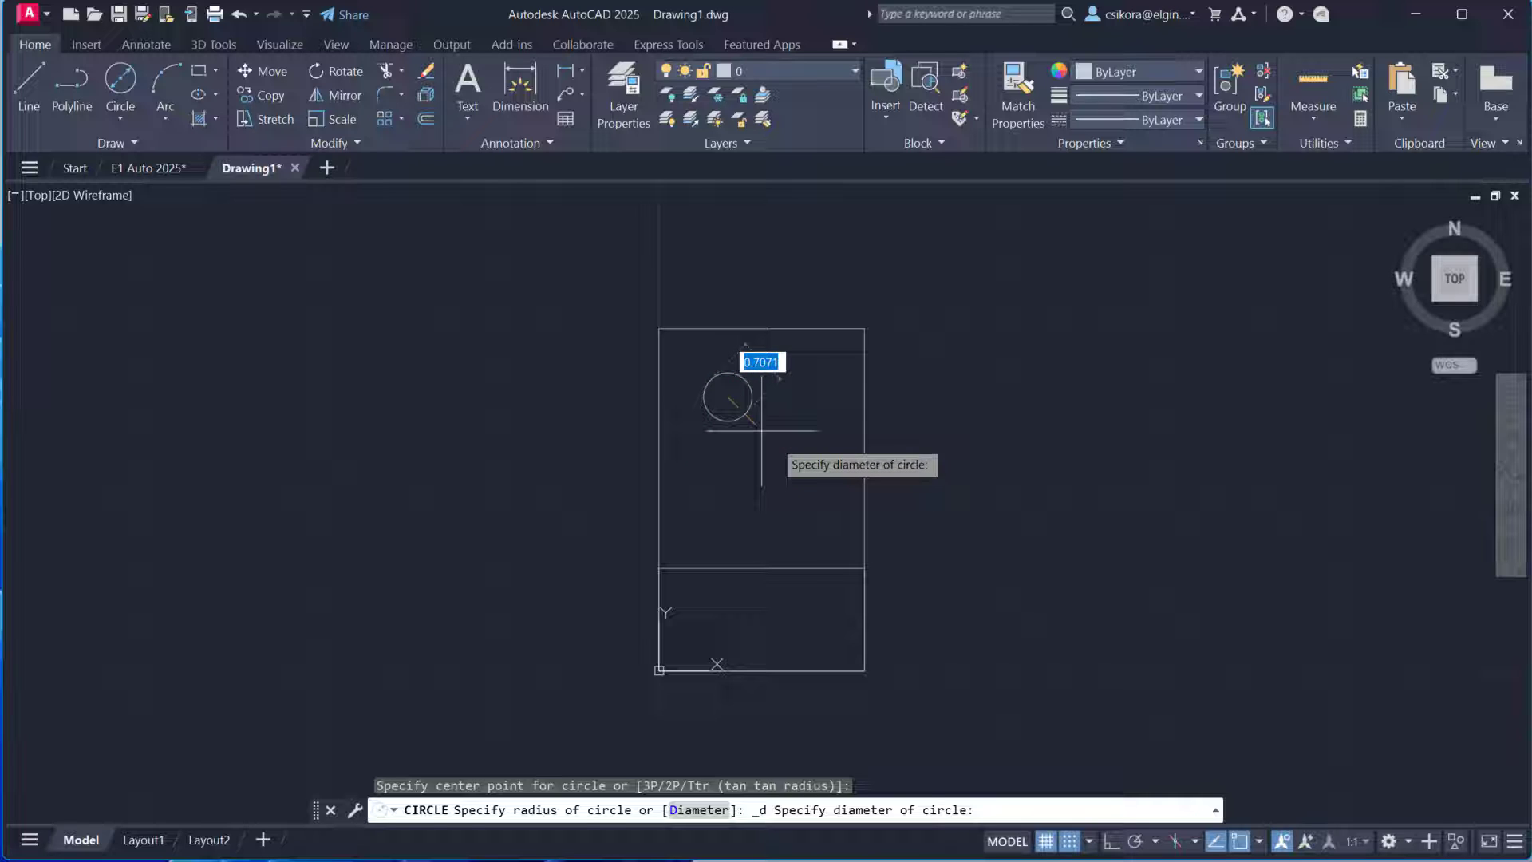
pyautogui.write('.75')
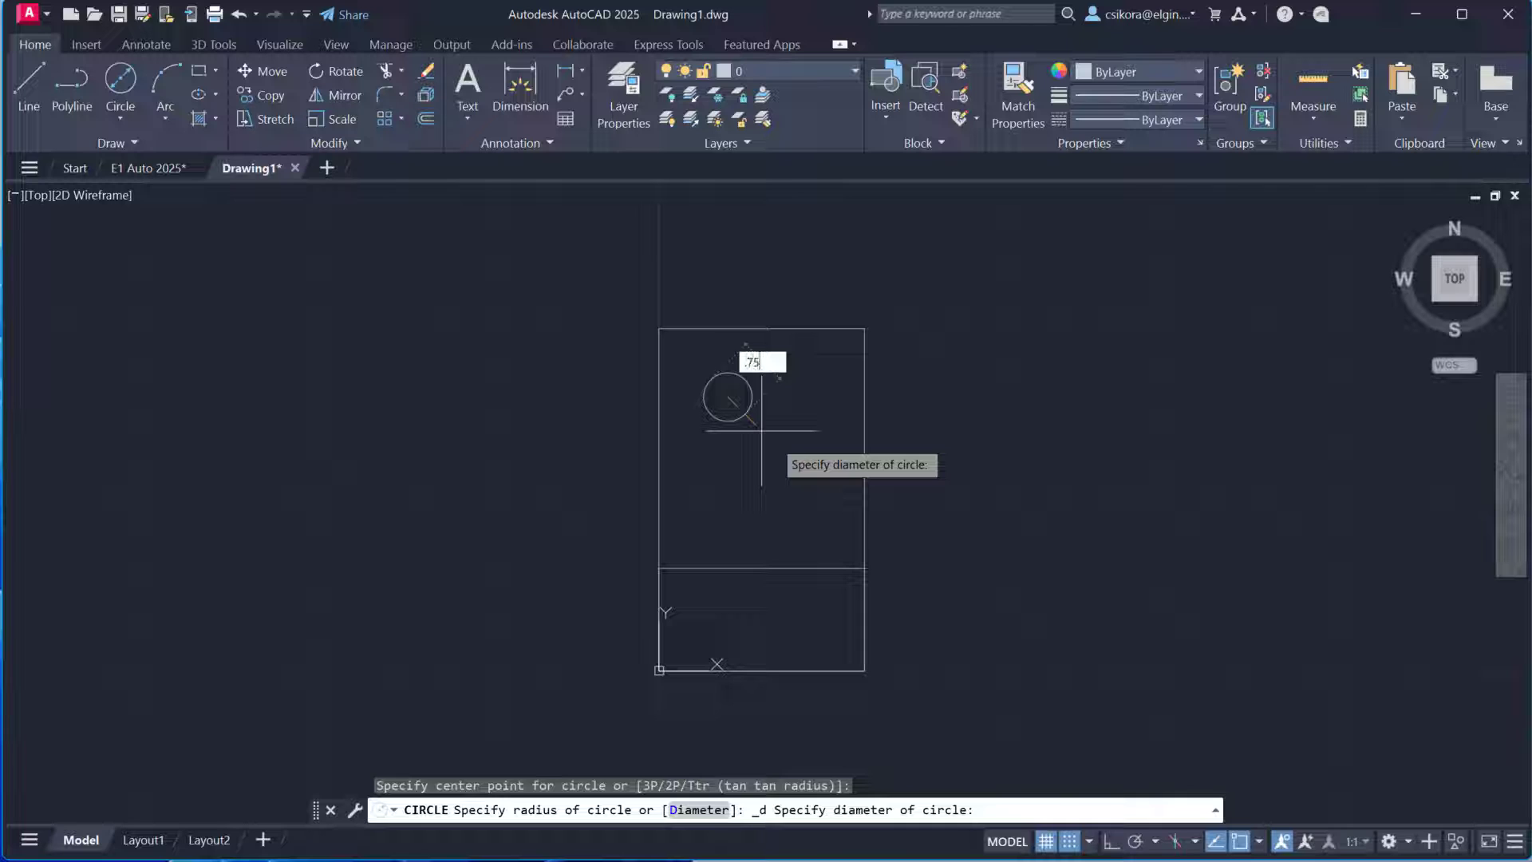
pyautogui.press('Return')
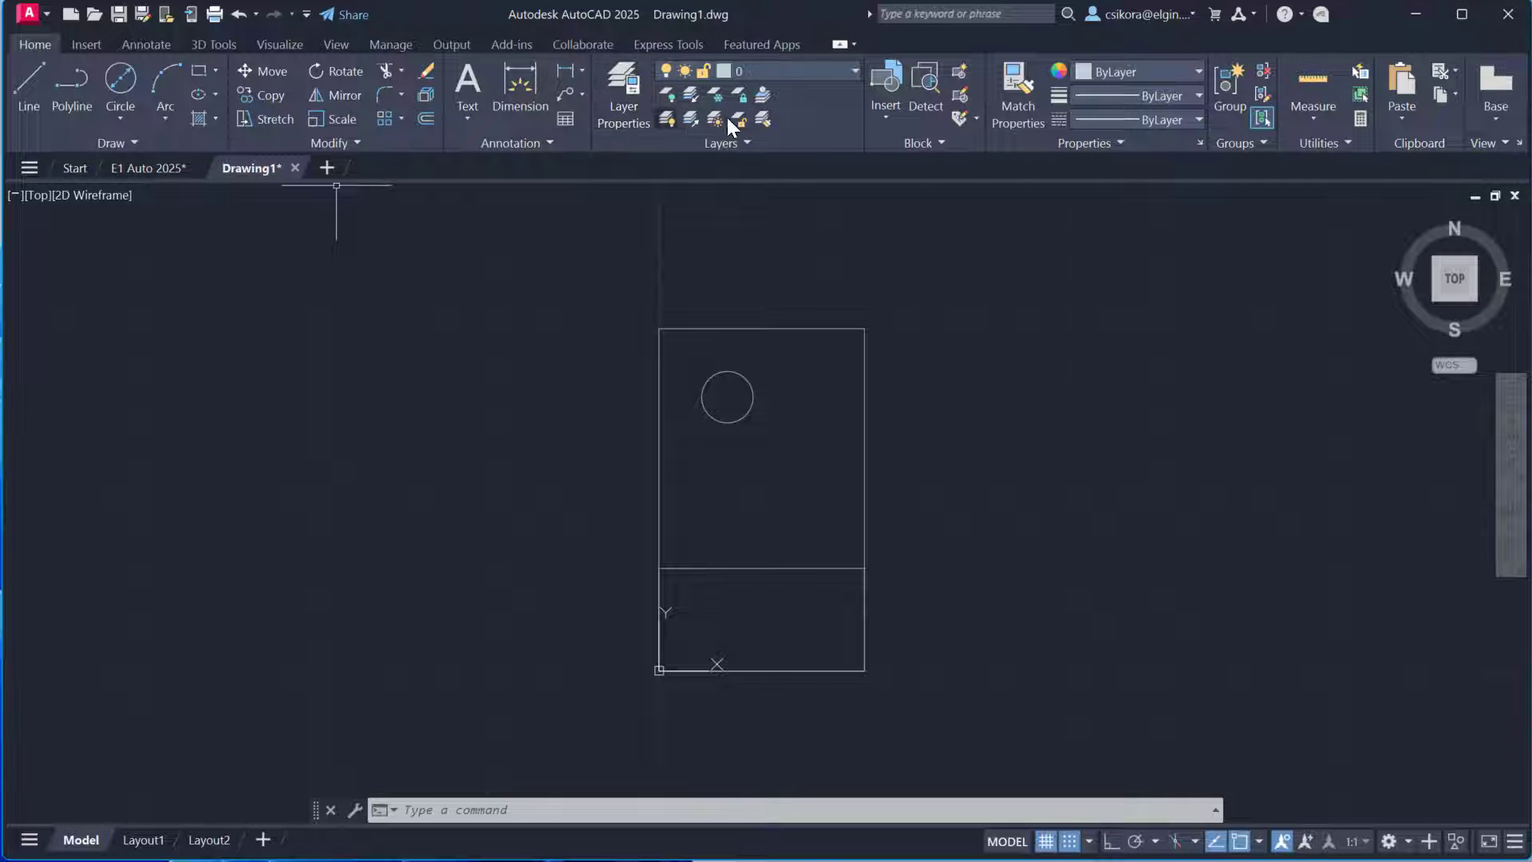
# Make the Parametric tool set available in the ribbon
pyautogui.rightClick(812, 106)
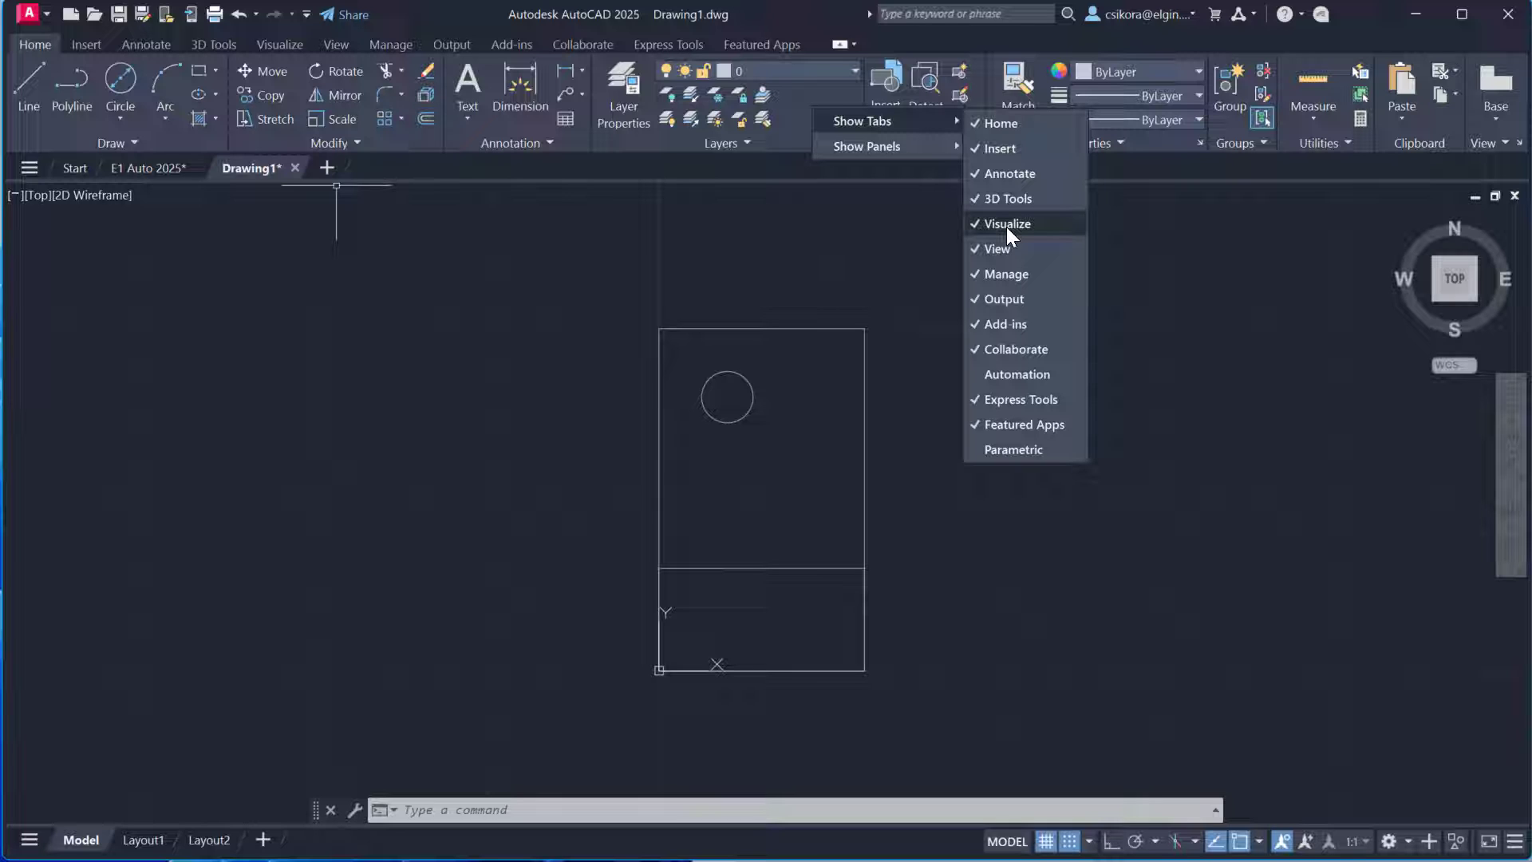
pyautogui.click(750, 16)
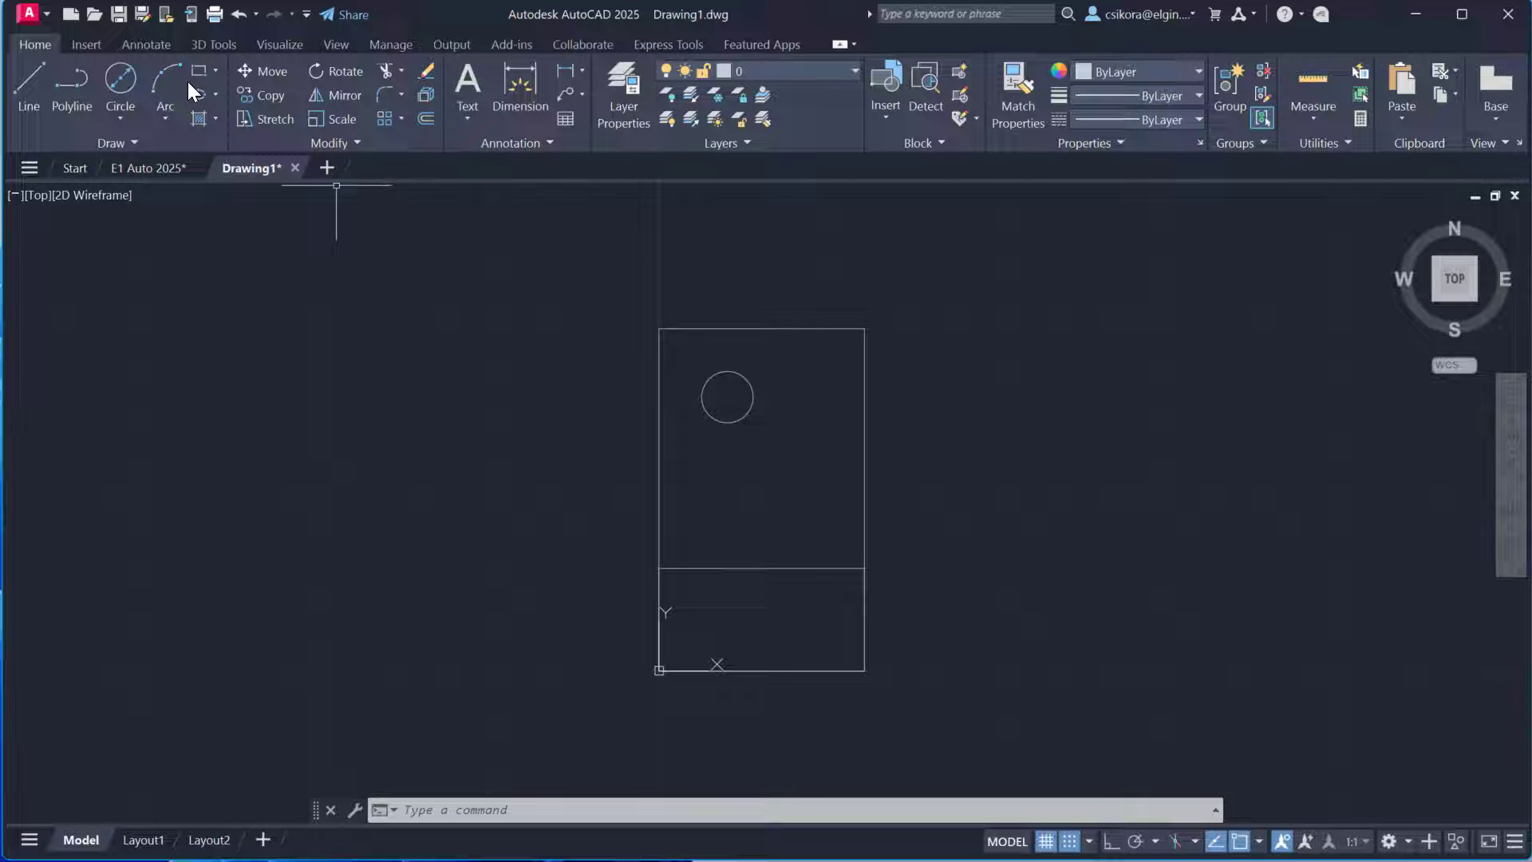
pyautogui.rightClick(924, 99)
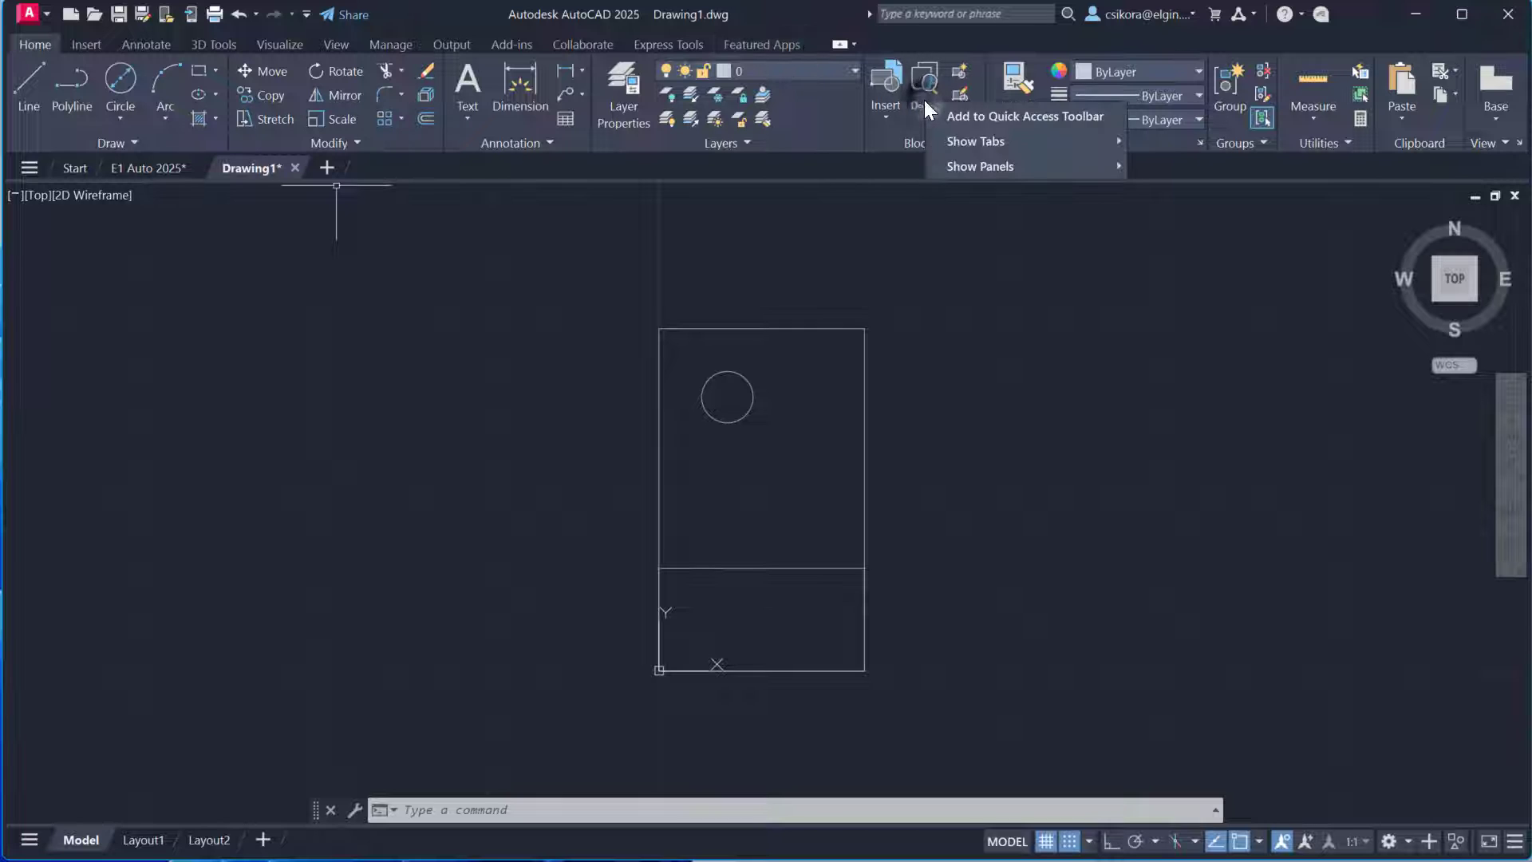
pyautogui.moveTo(975, 144)
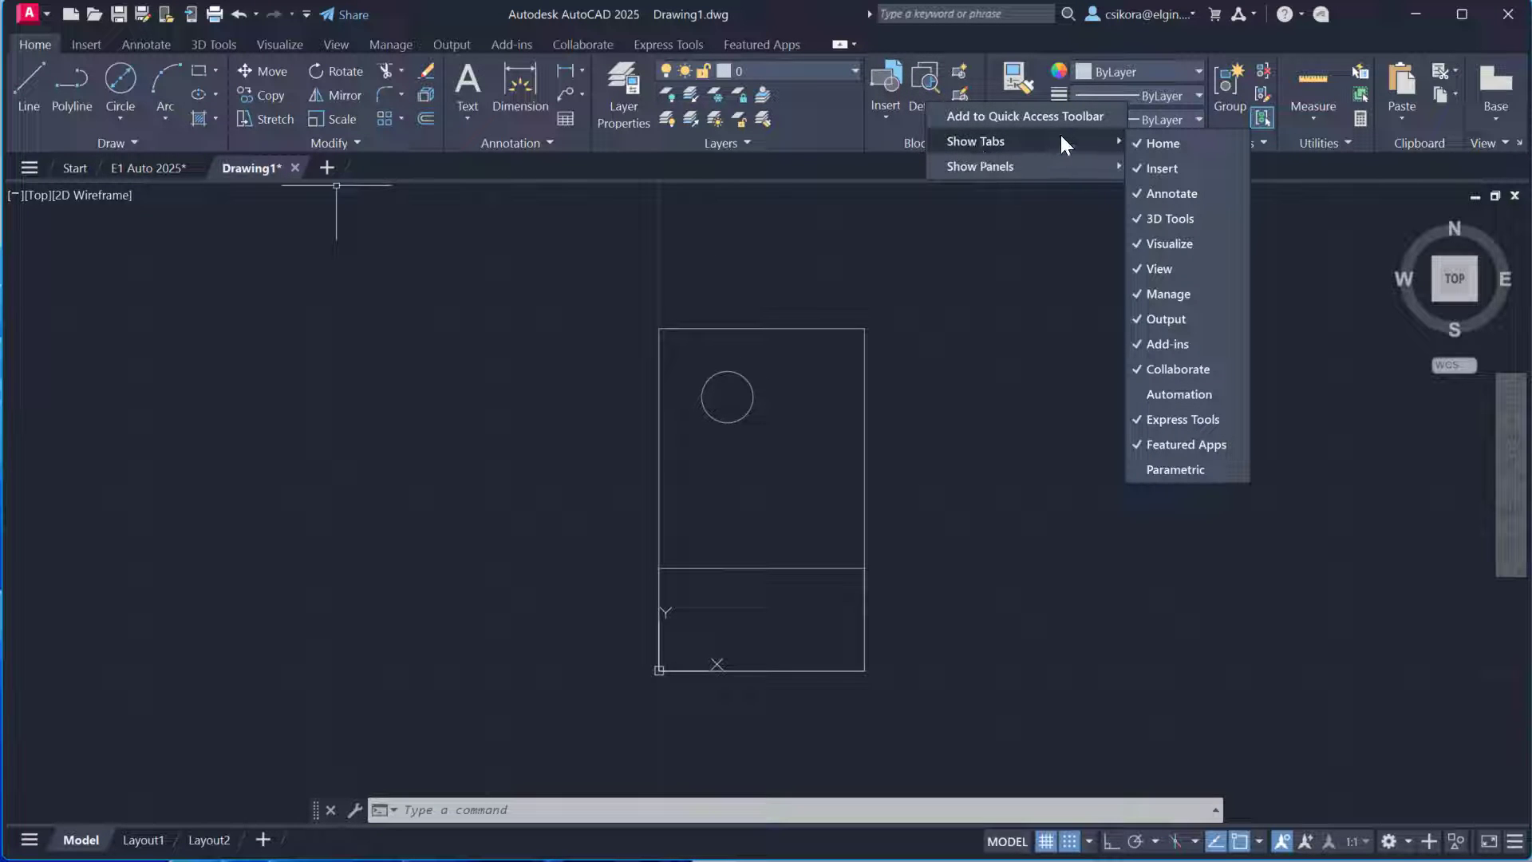
pyautogui.click(1145, 471)
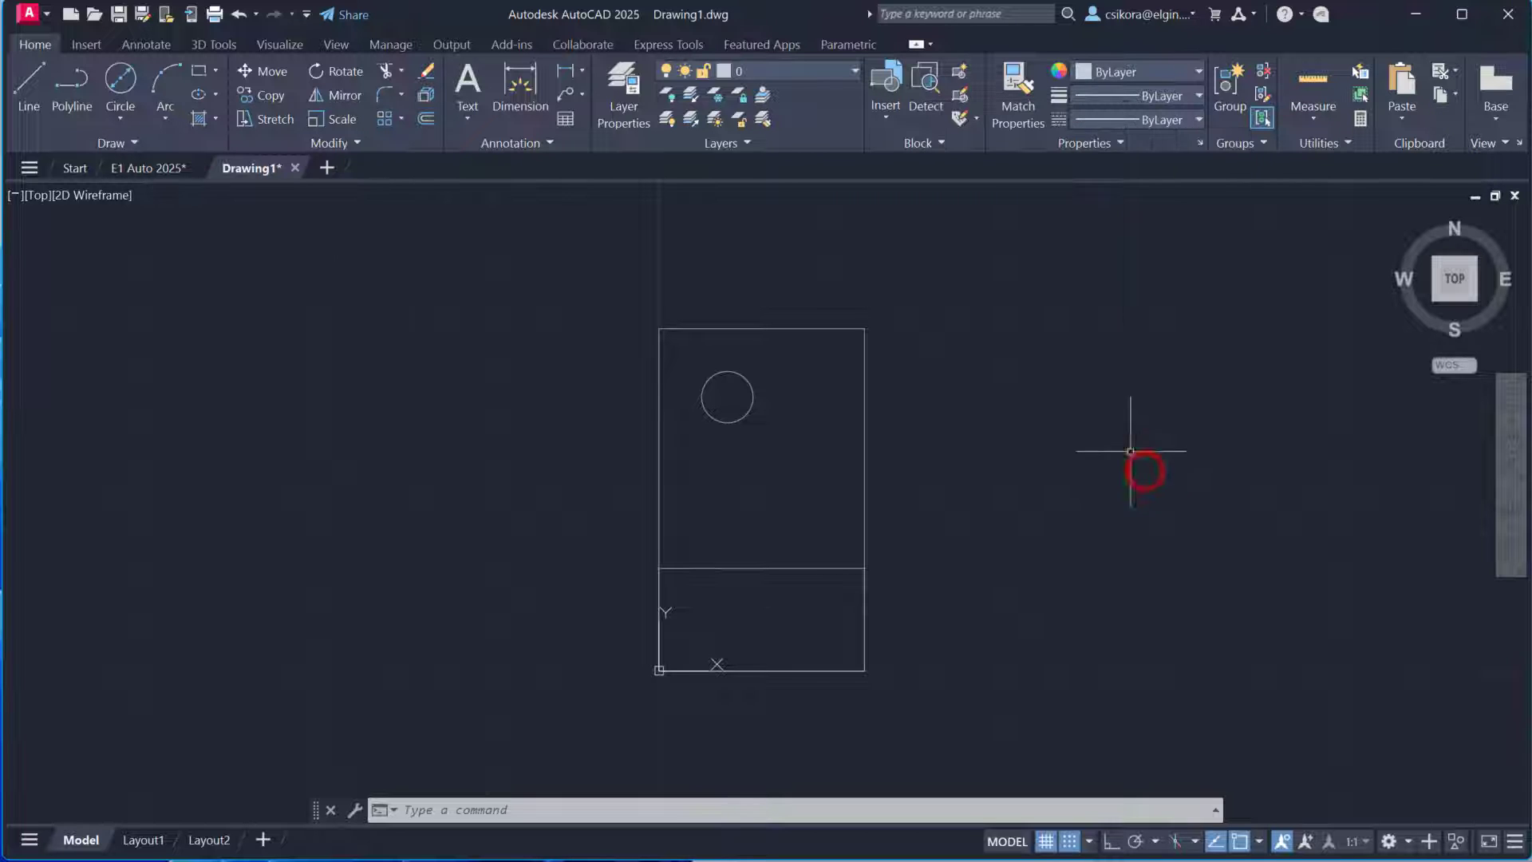
# Auto-constrain both rectangles and the circle, and apply a Fix constraint to the rectangles' shared lower-left corner at the origin
pyautogui.click(844, 44)
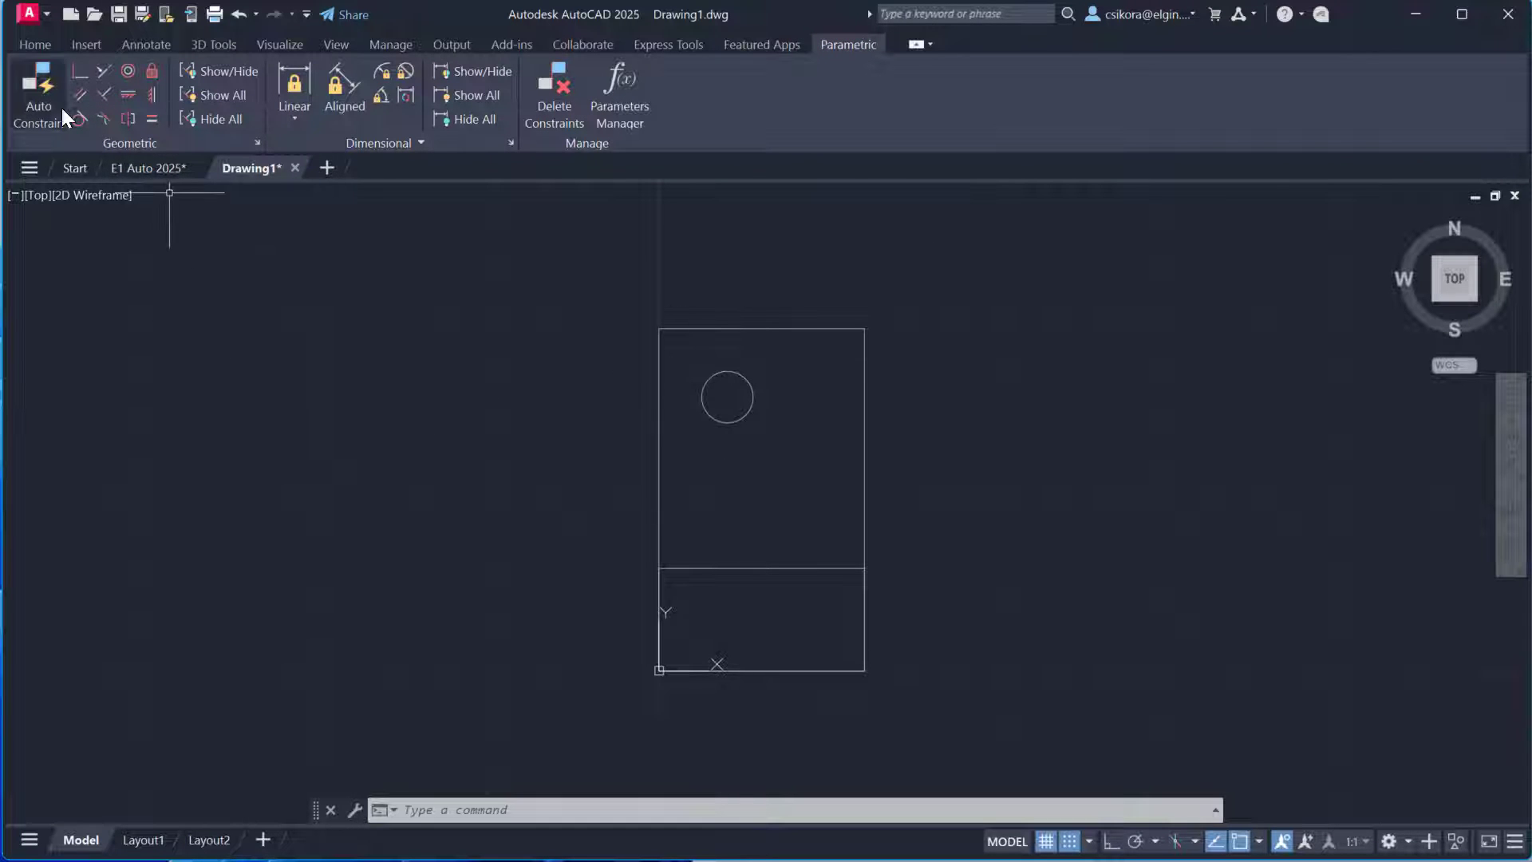
pyautogui.click(40, 99)
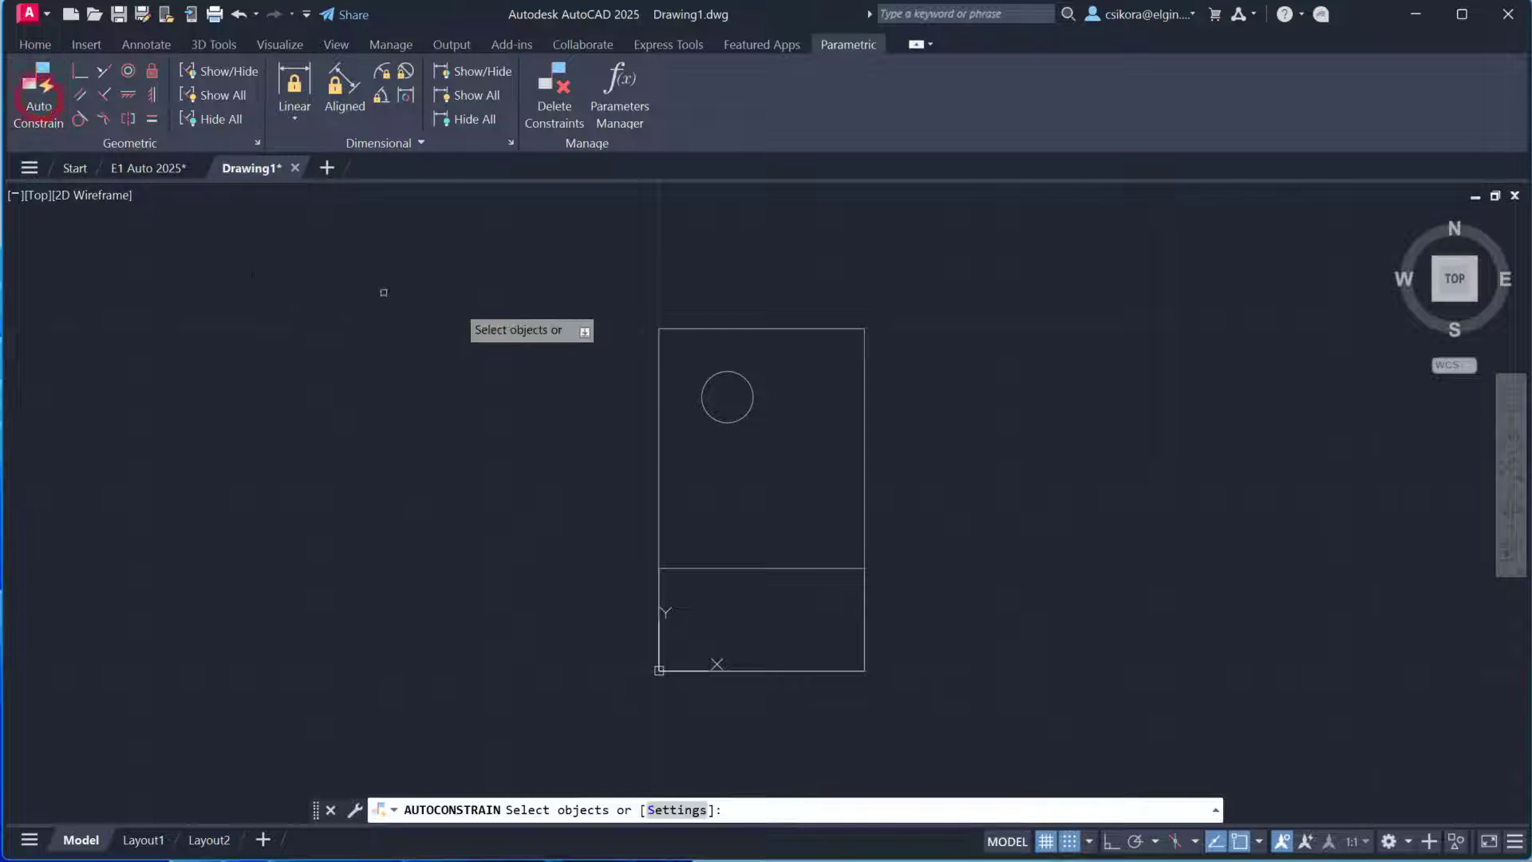
pyautogui.click(571, 269)
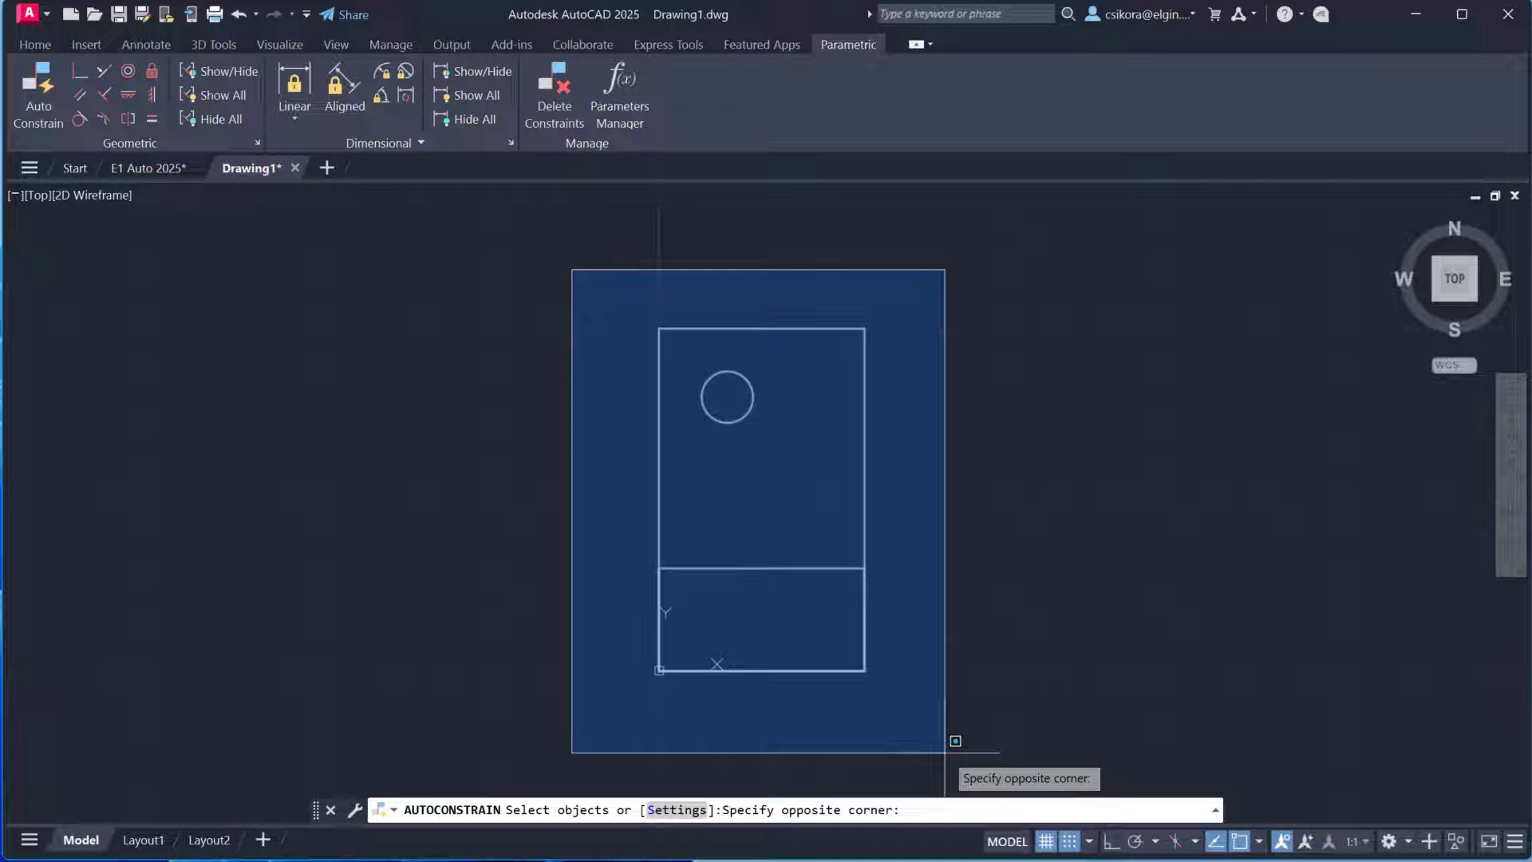
pyautogui.click(955, 741)
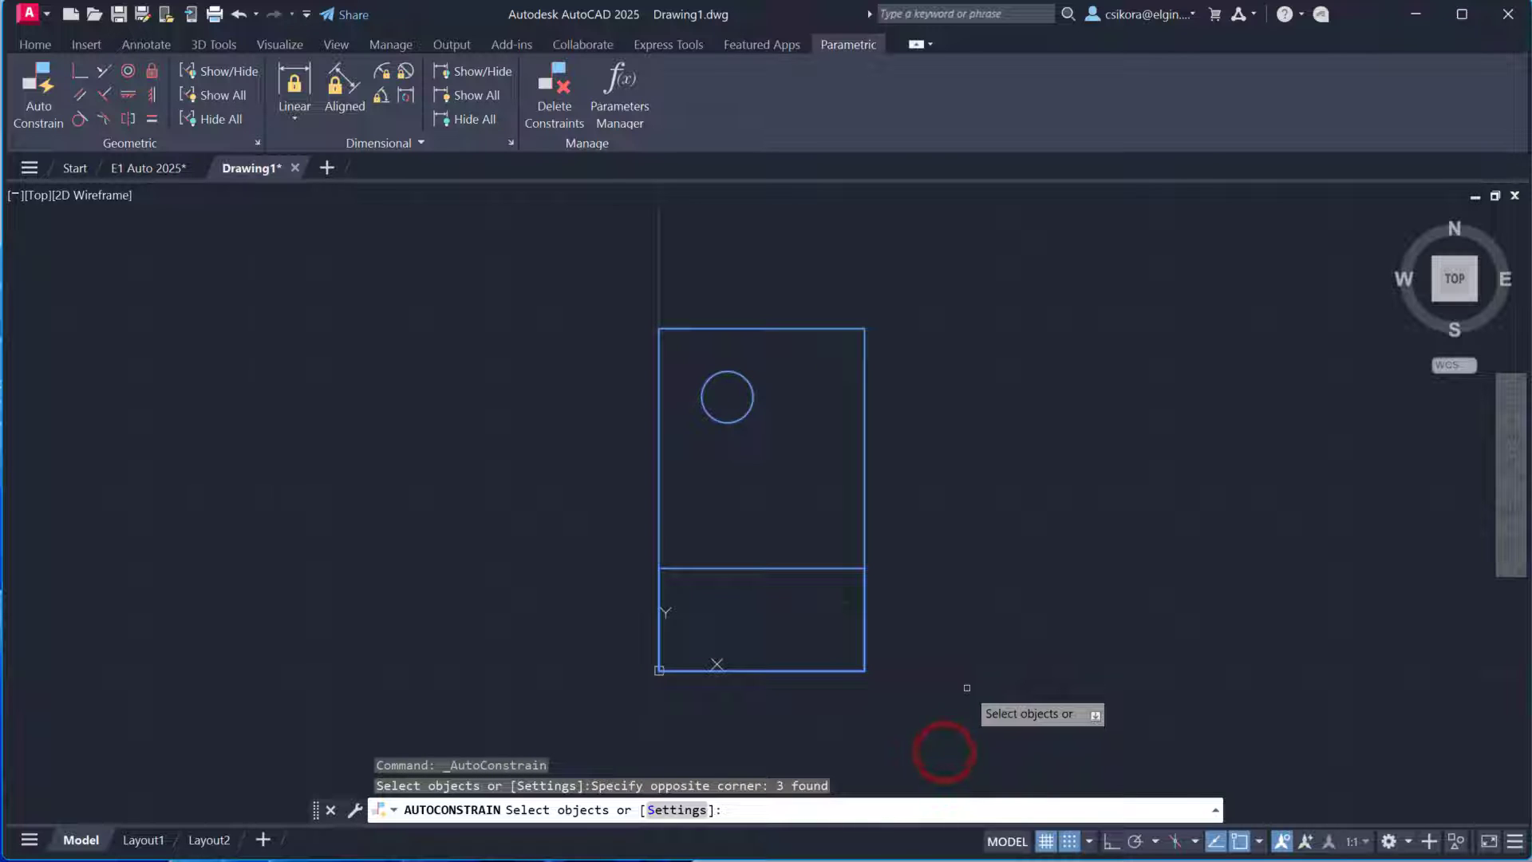
pyautogui.press('Return')
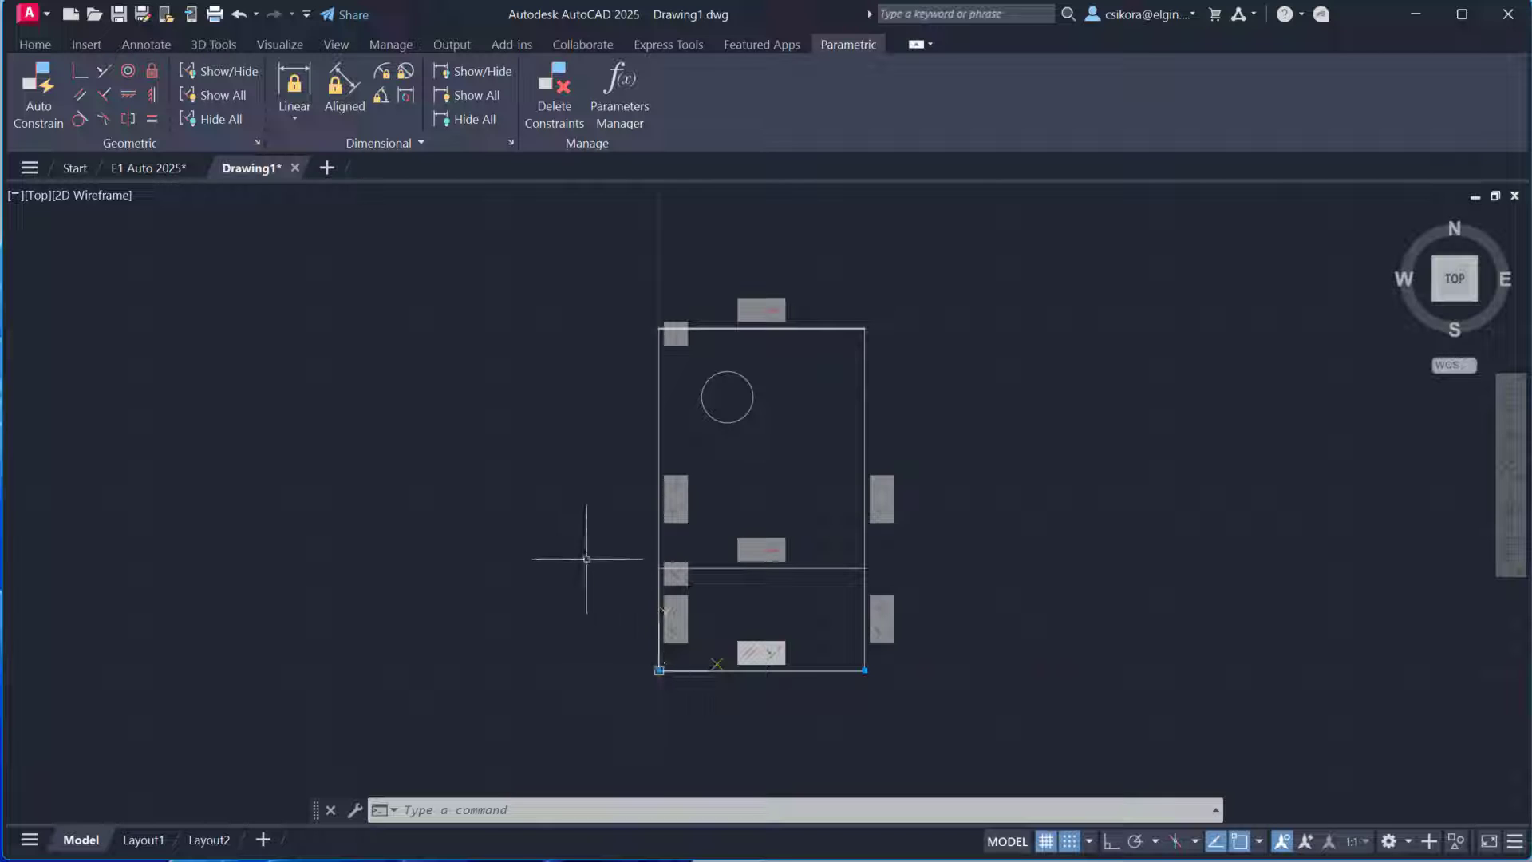
pyautogui.click(153, 71)
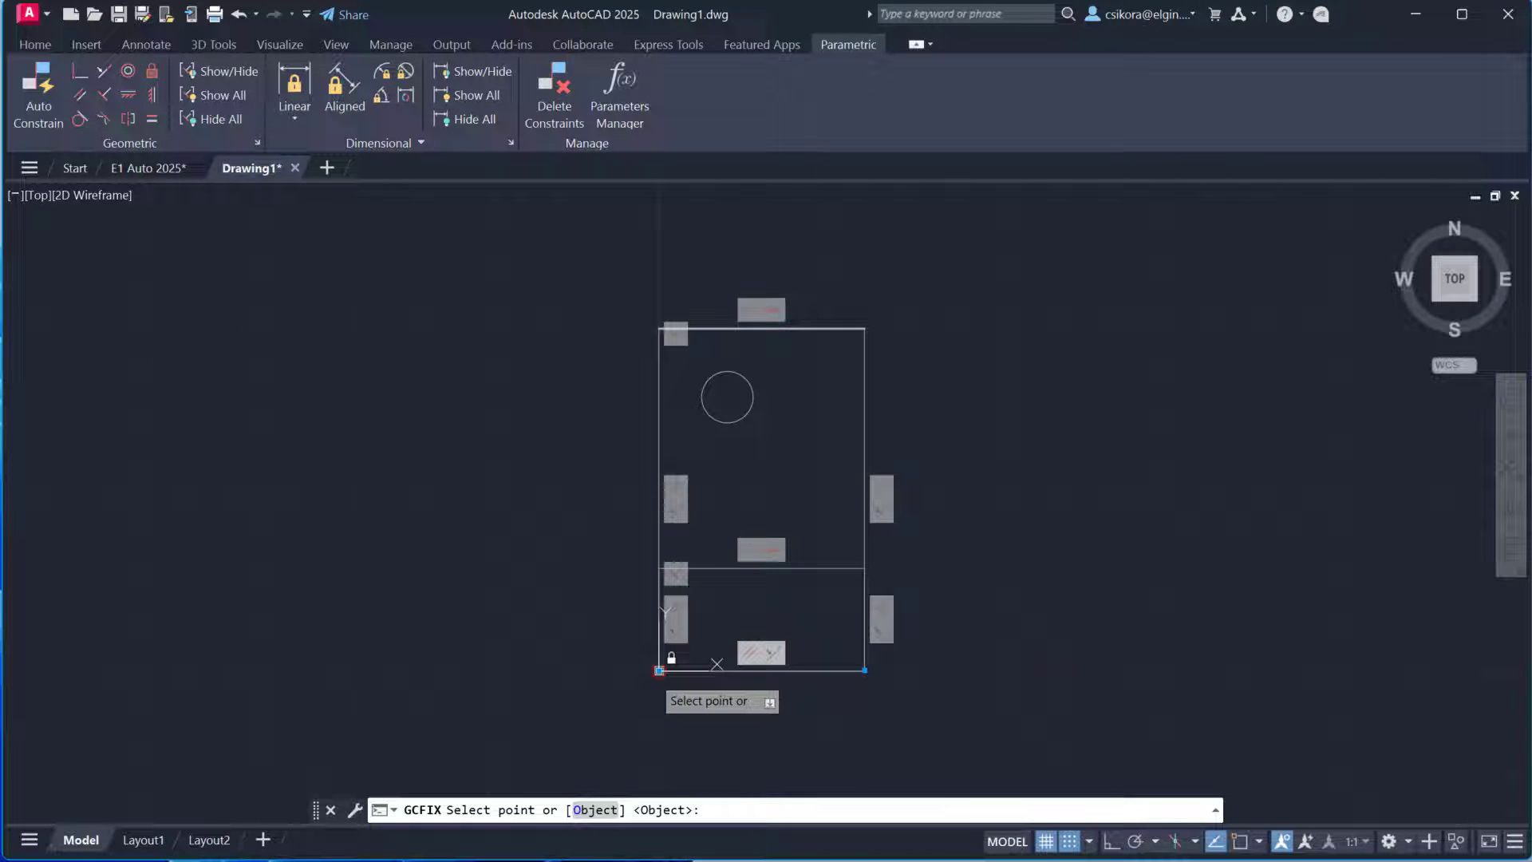
pyautogui.click(659, 670)
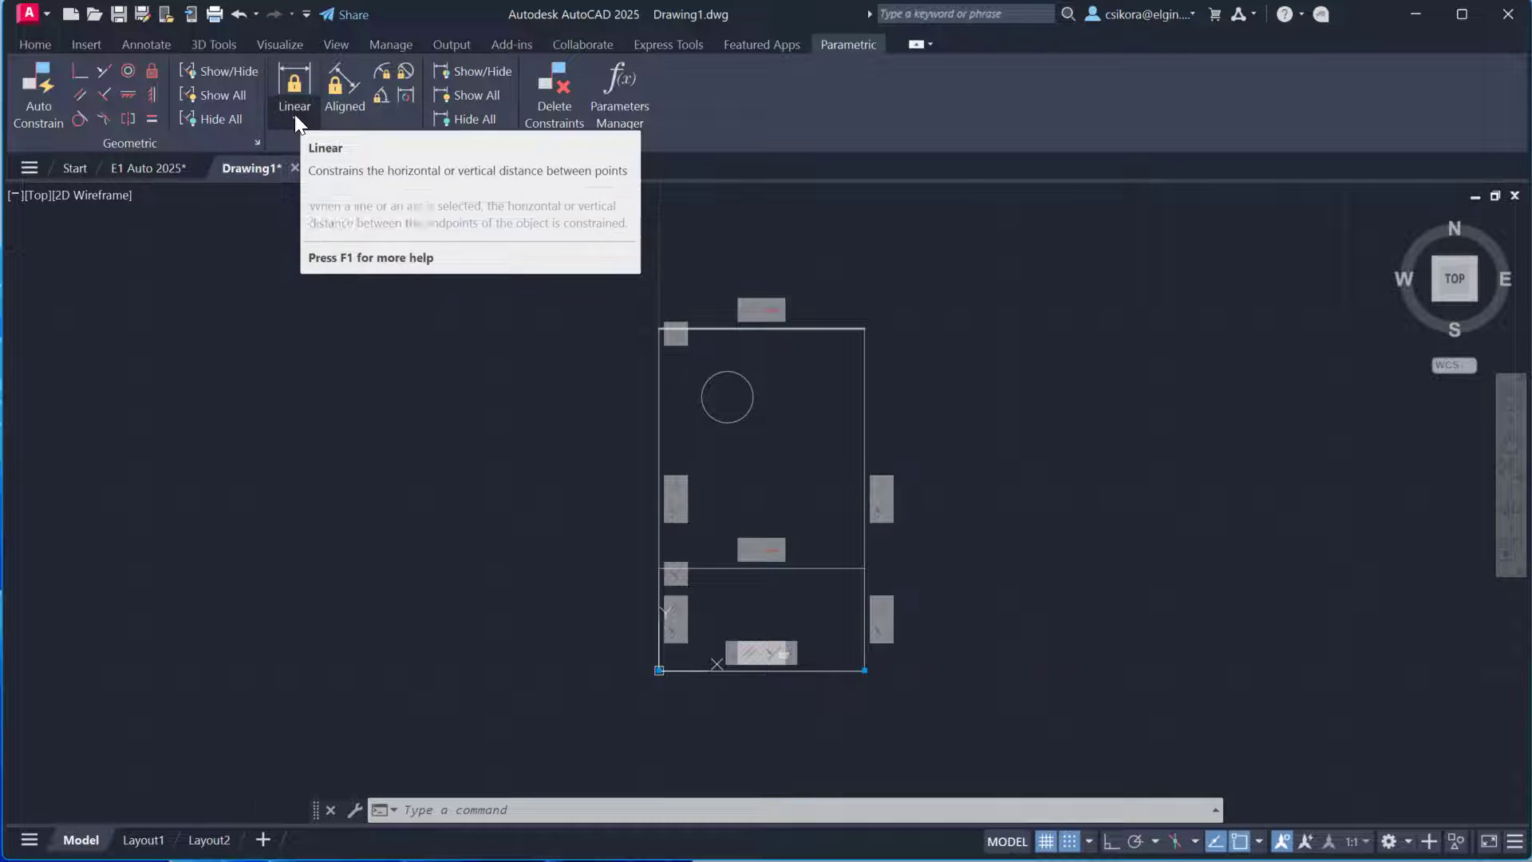
# Add an Aligned dimensional constraint to the width of the profile's bottom edge, place it below the rectangles and accept its value
pyautogui.click(339, 85)
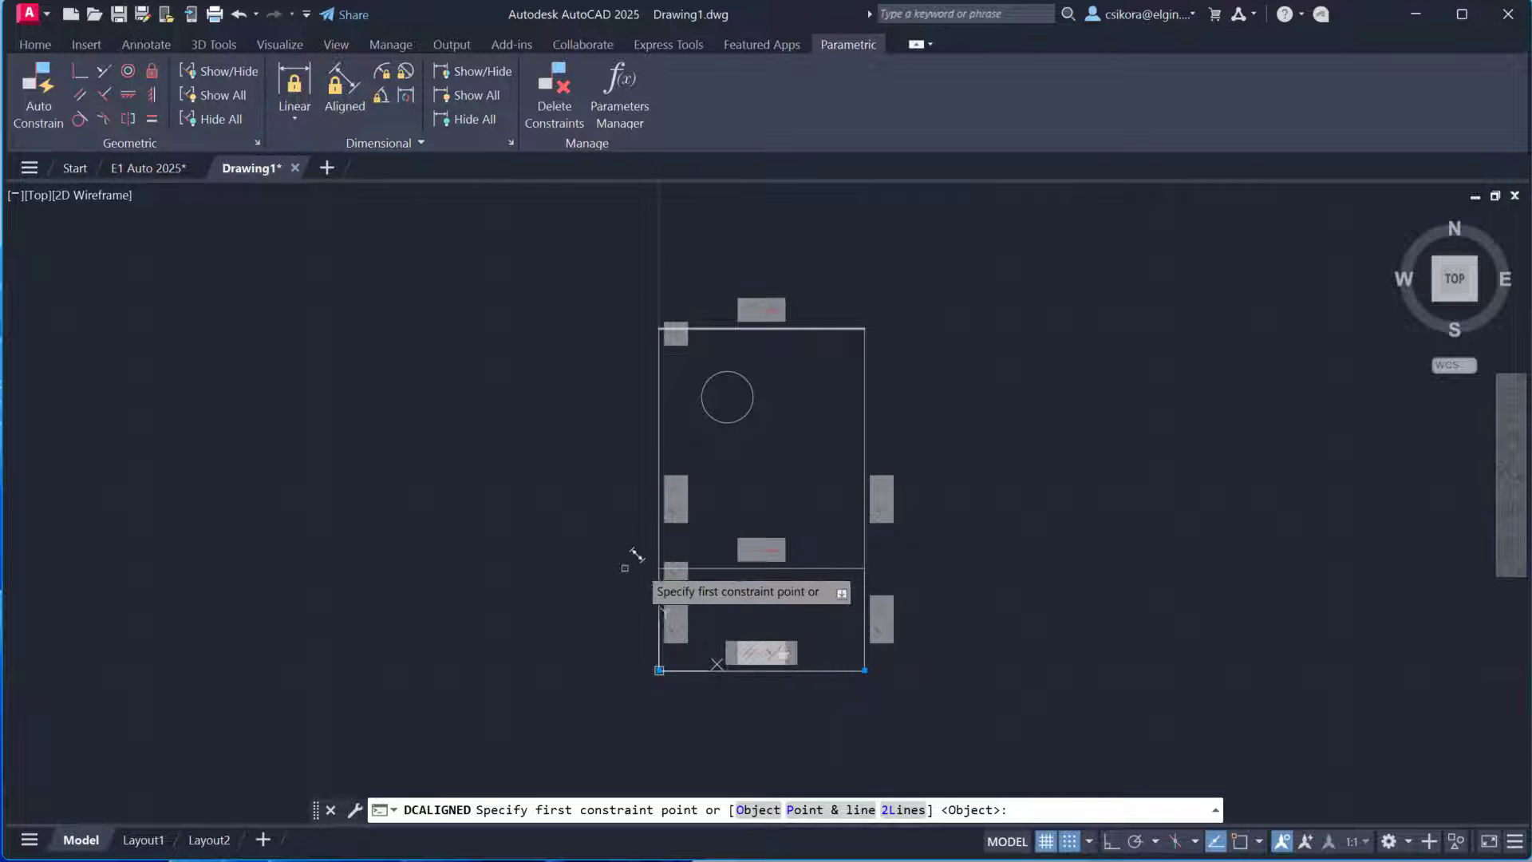
pyautogui.click(659, 432)
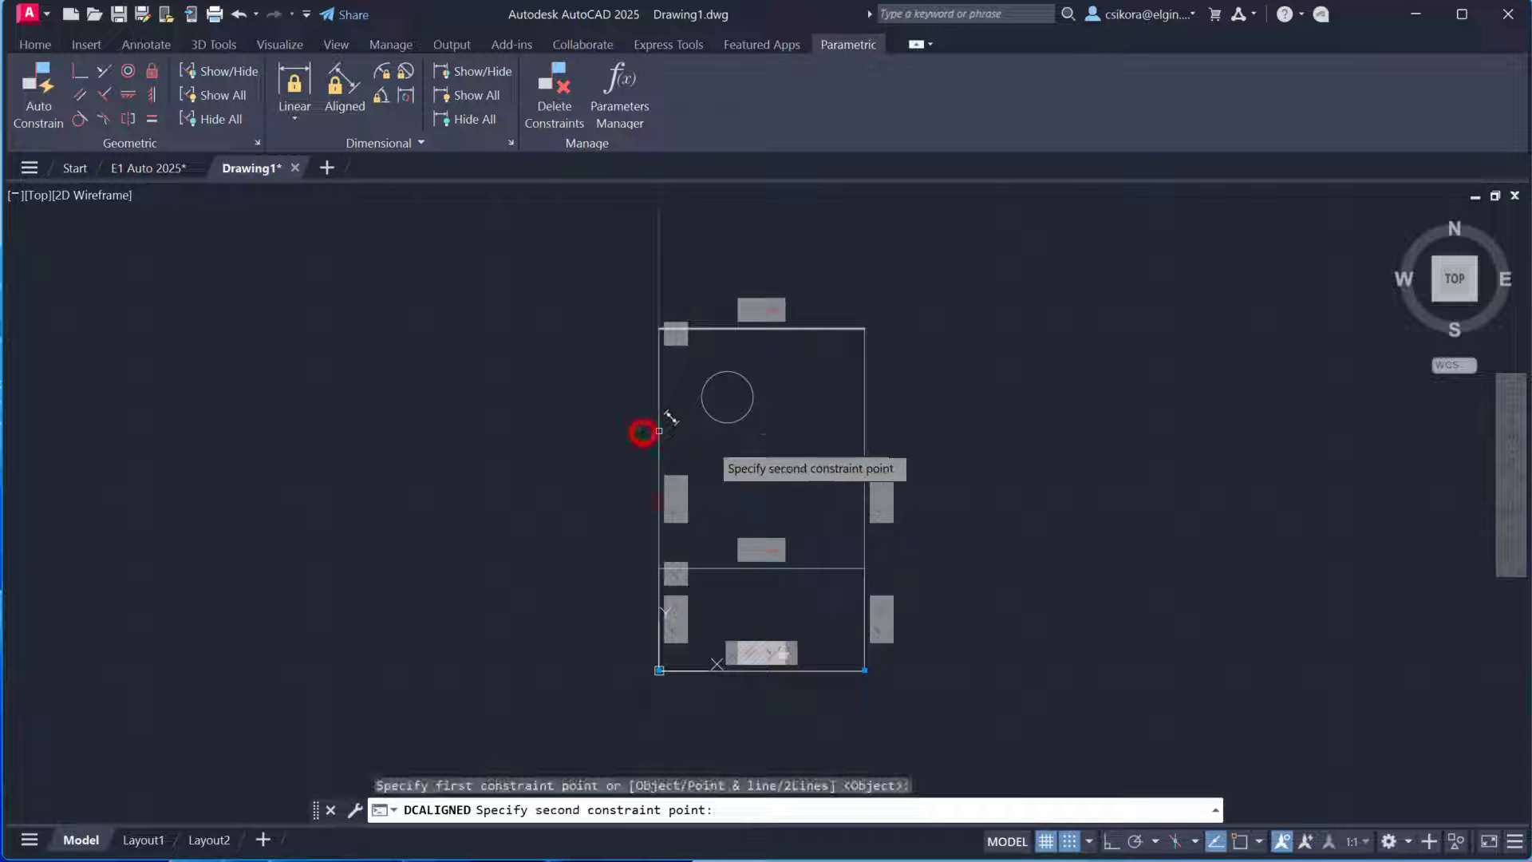
pyautogui.click(865, 444)
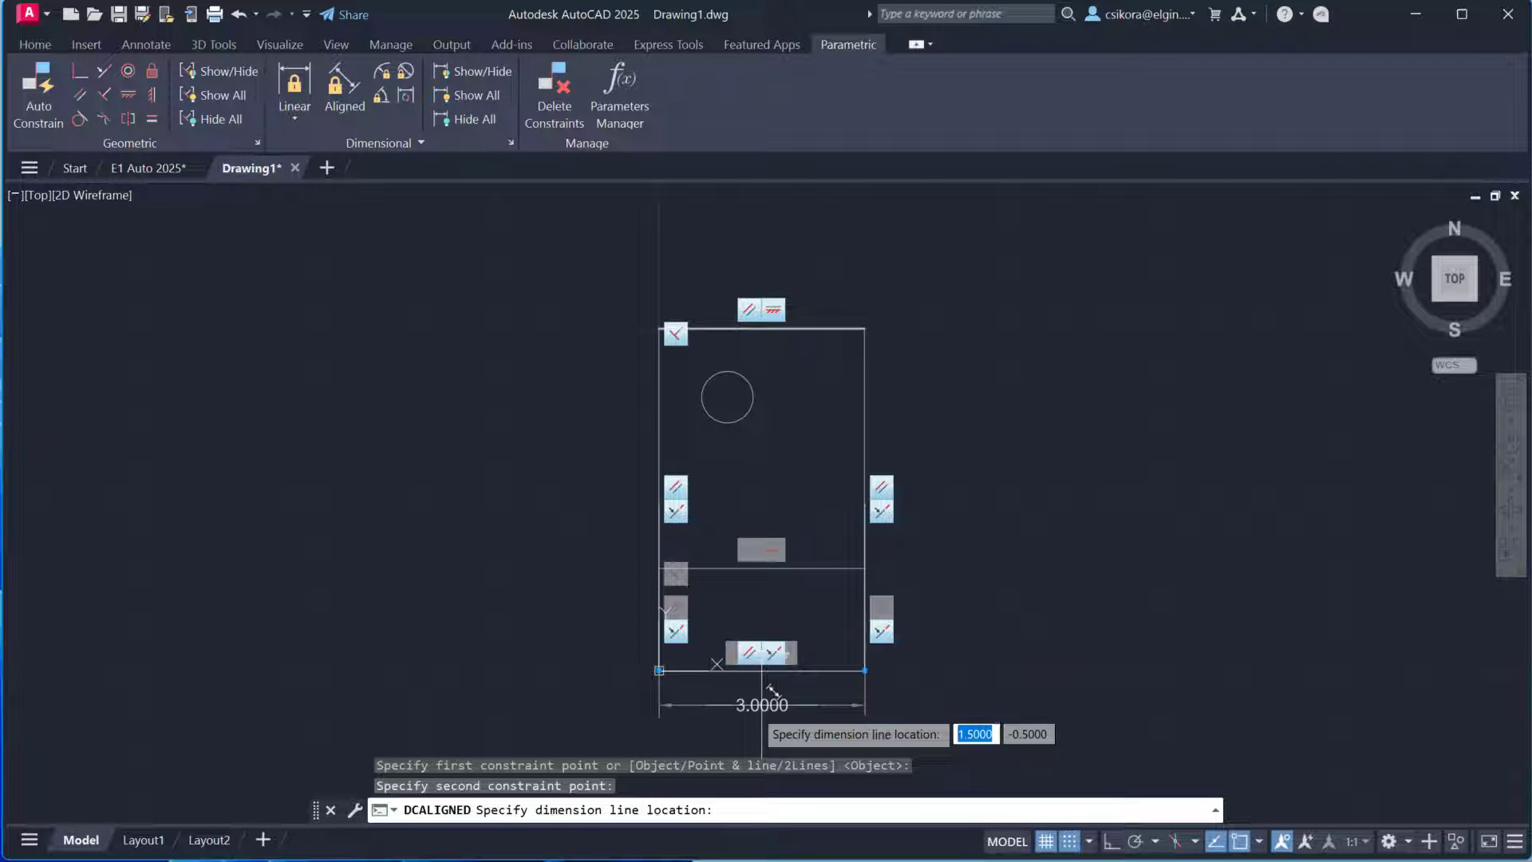
pyautogui.click(753, 708)
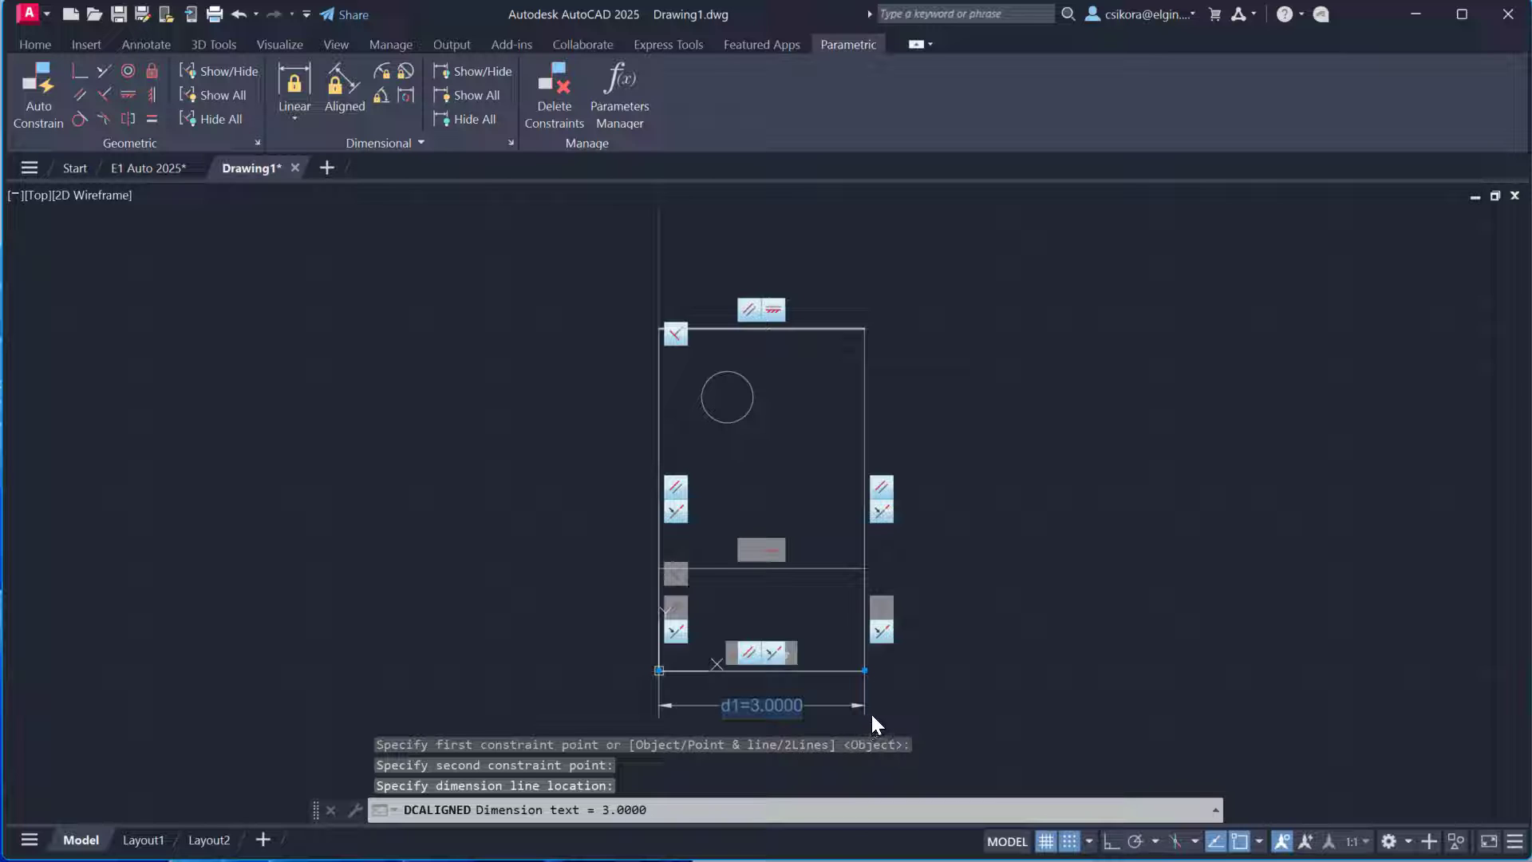
pyautogui.press('Return')
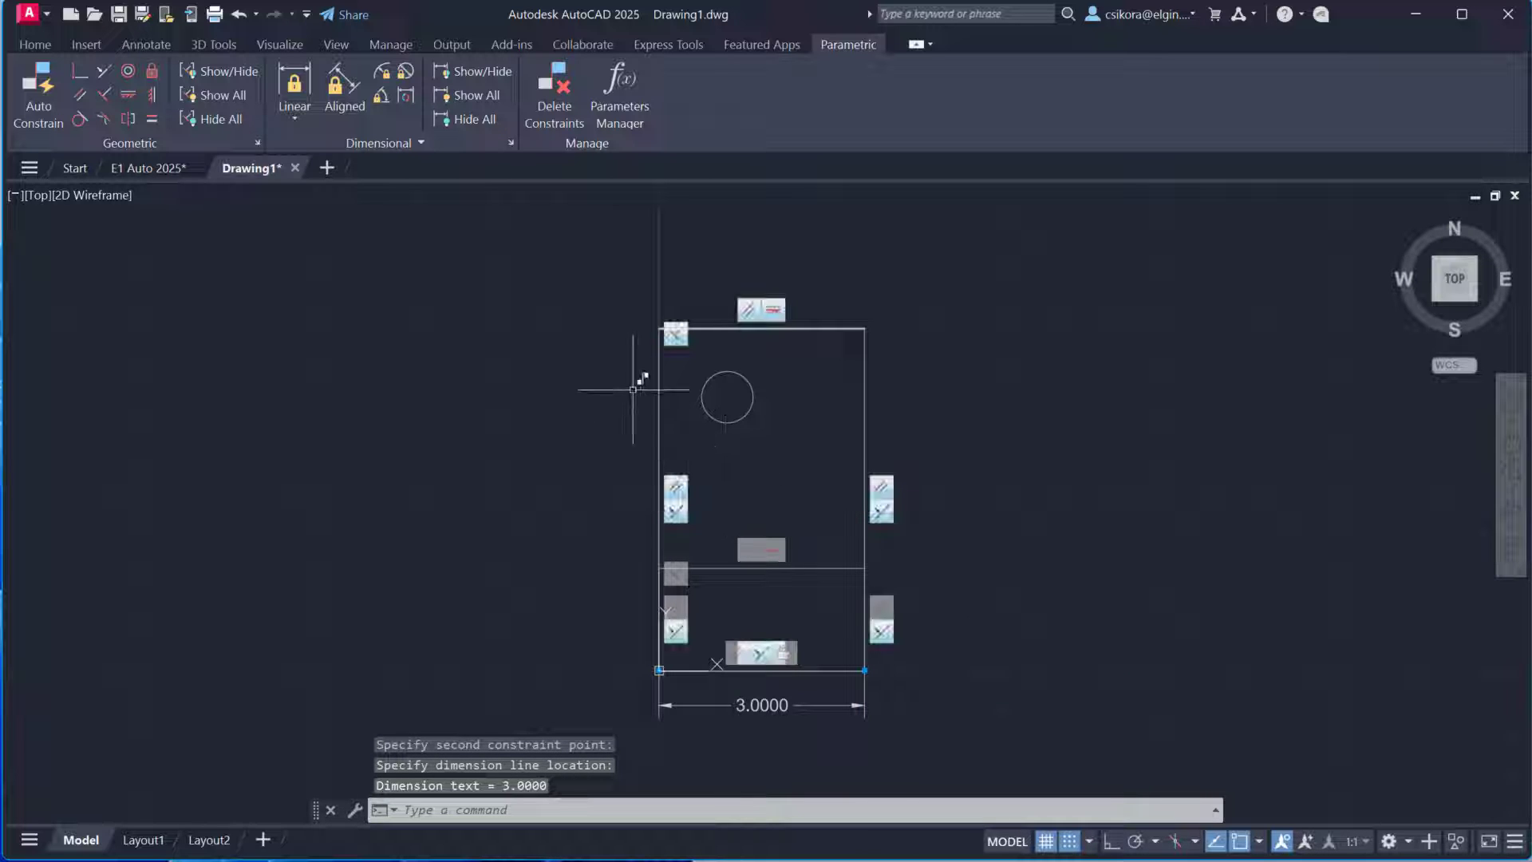
# Add a Linear dimensional constraint between the large rectangle's top and bottom edges, placed outside its left side, accepting the value
pyautogui.click(295, 84)
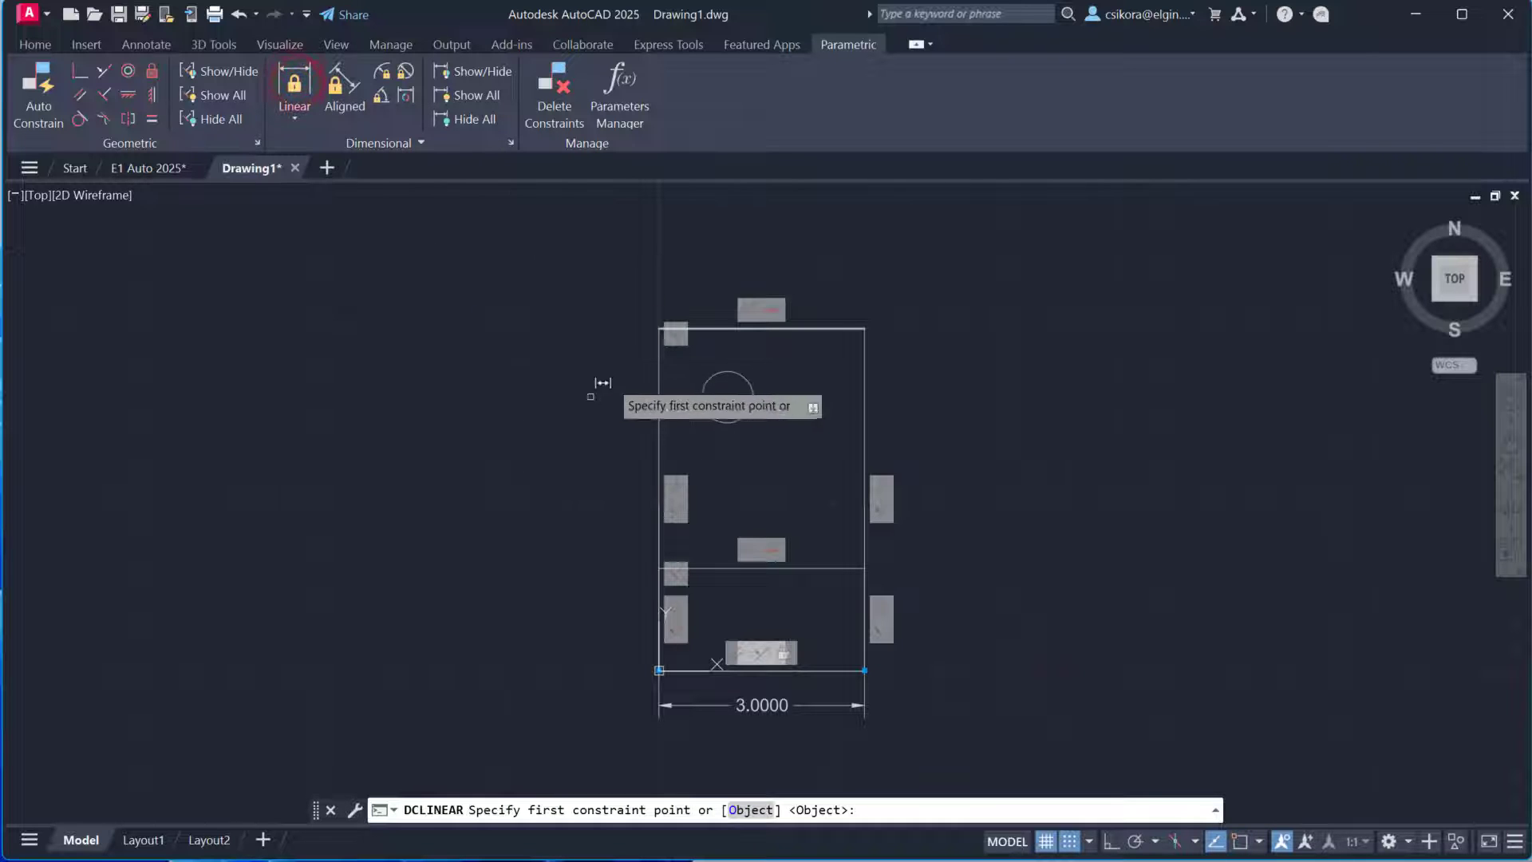
pyautogui.click(709, 326)
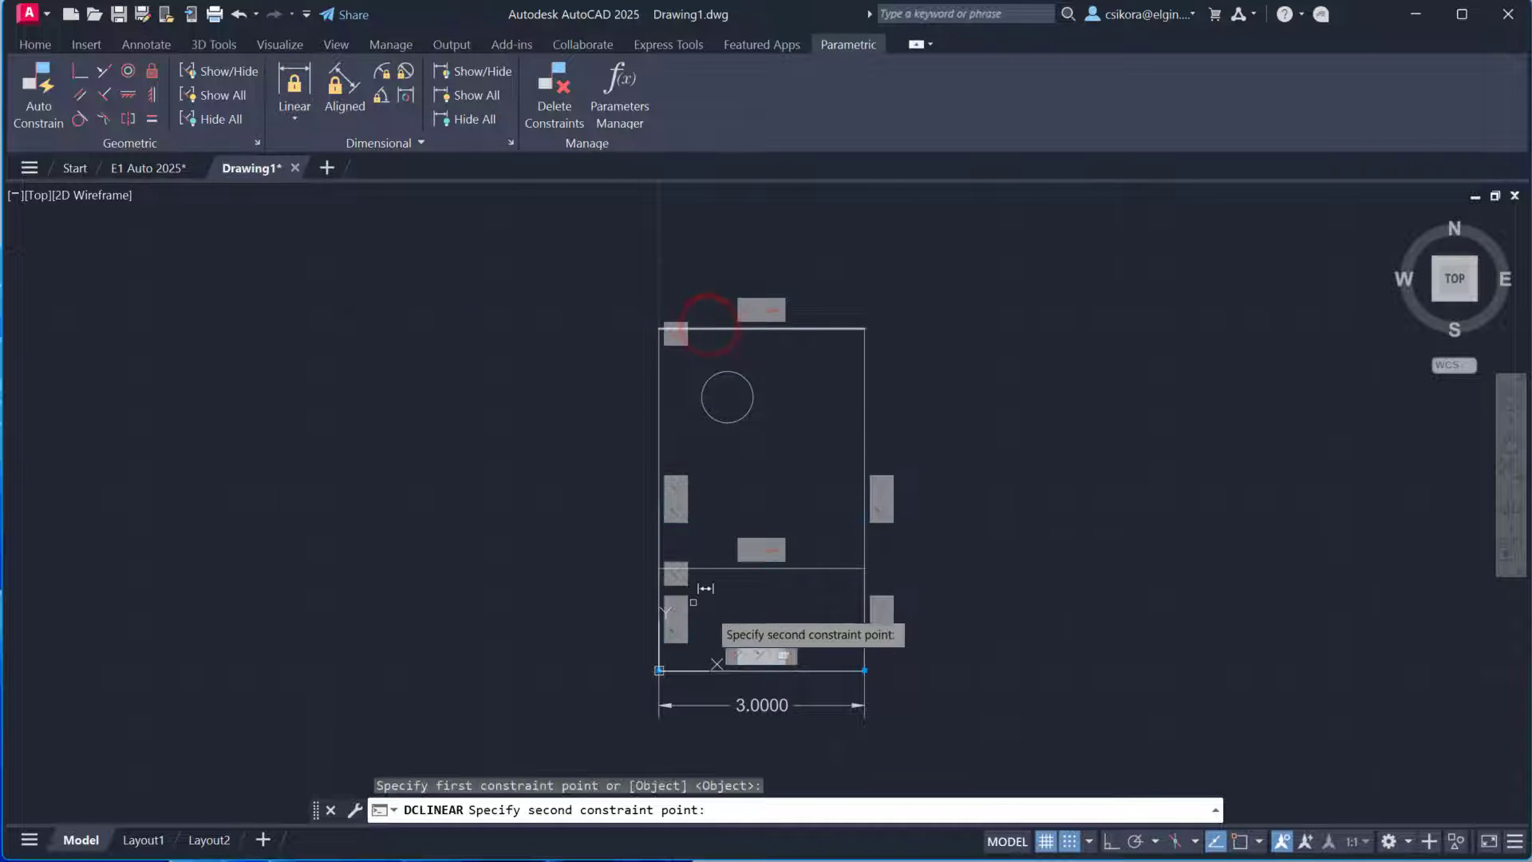
pyautogui.click(705, 665)
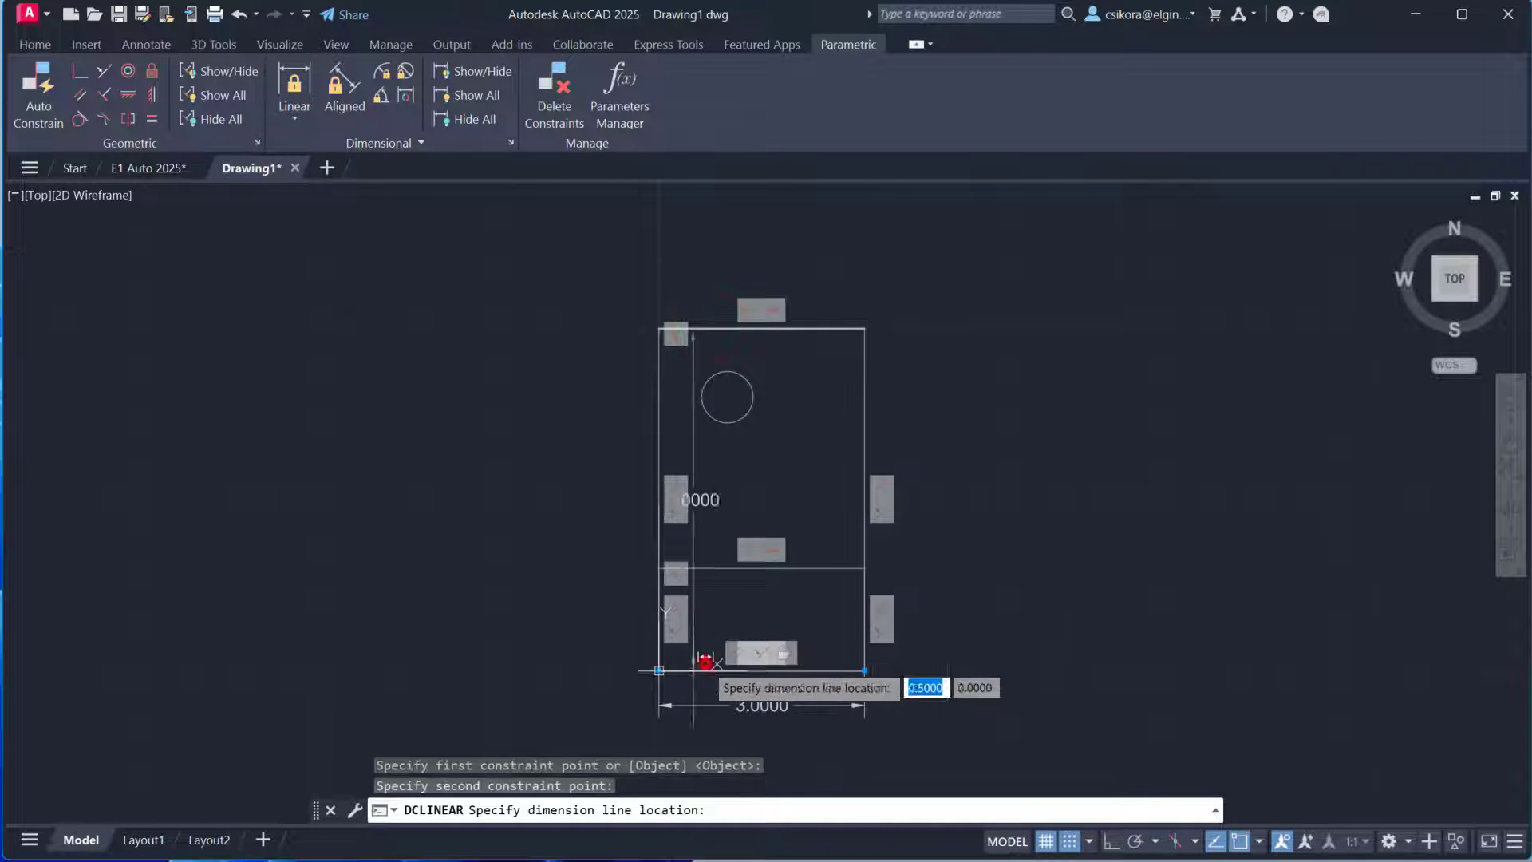
pyautogui.click(573, 524)
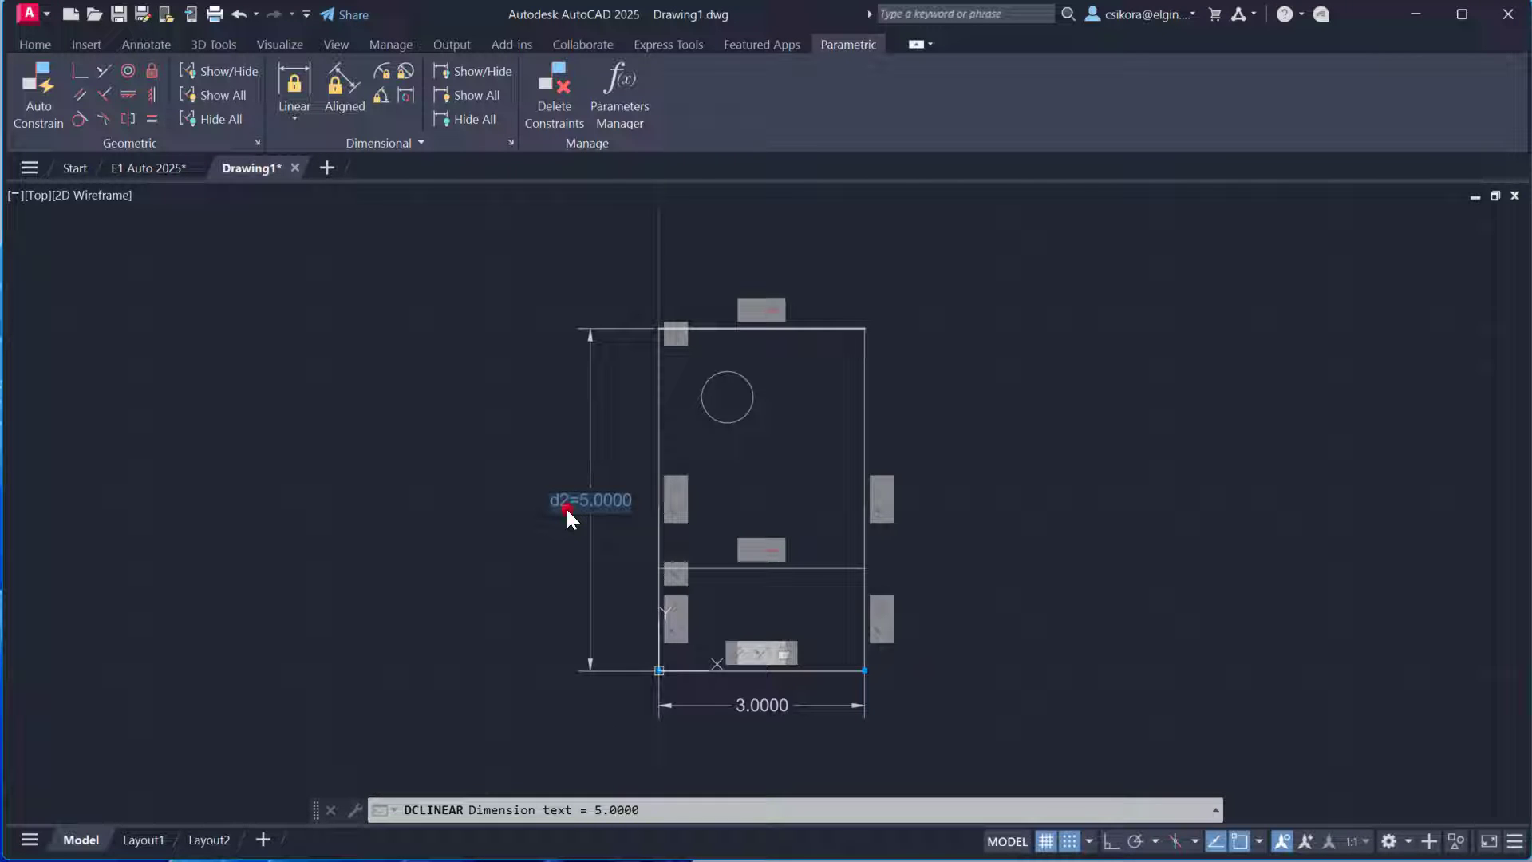
pyautogui.click(565, 509)
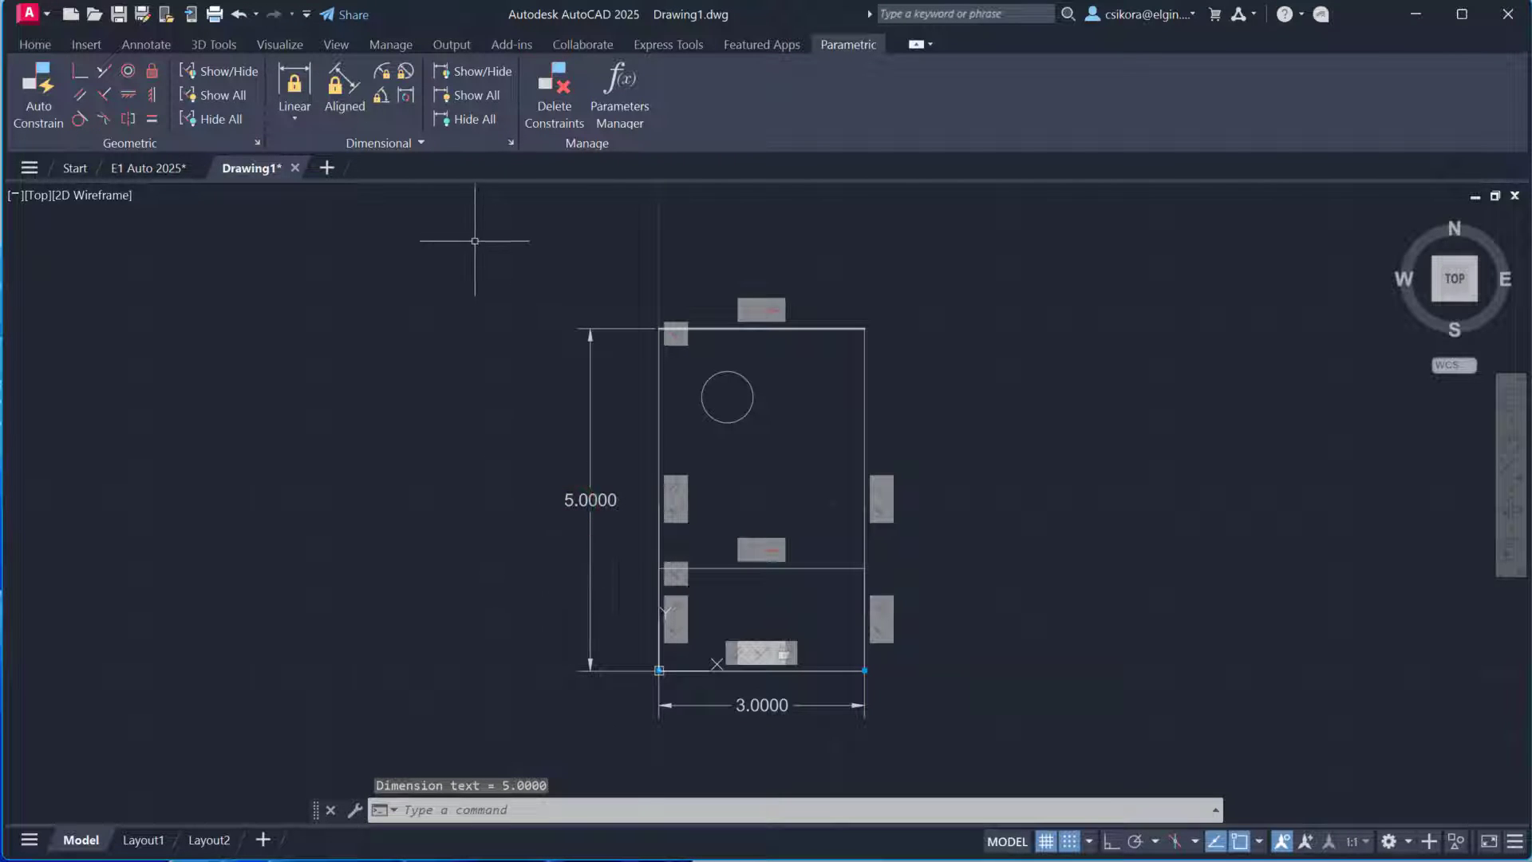
# Examine the dimension name format options in the dimensional constraint settings, keeping the format at Value
pyautogui.click(511, 144)
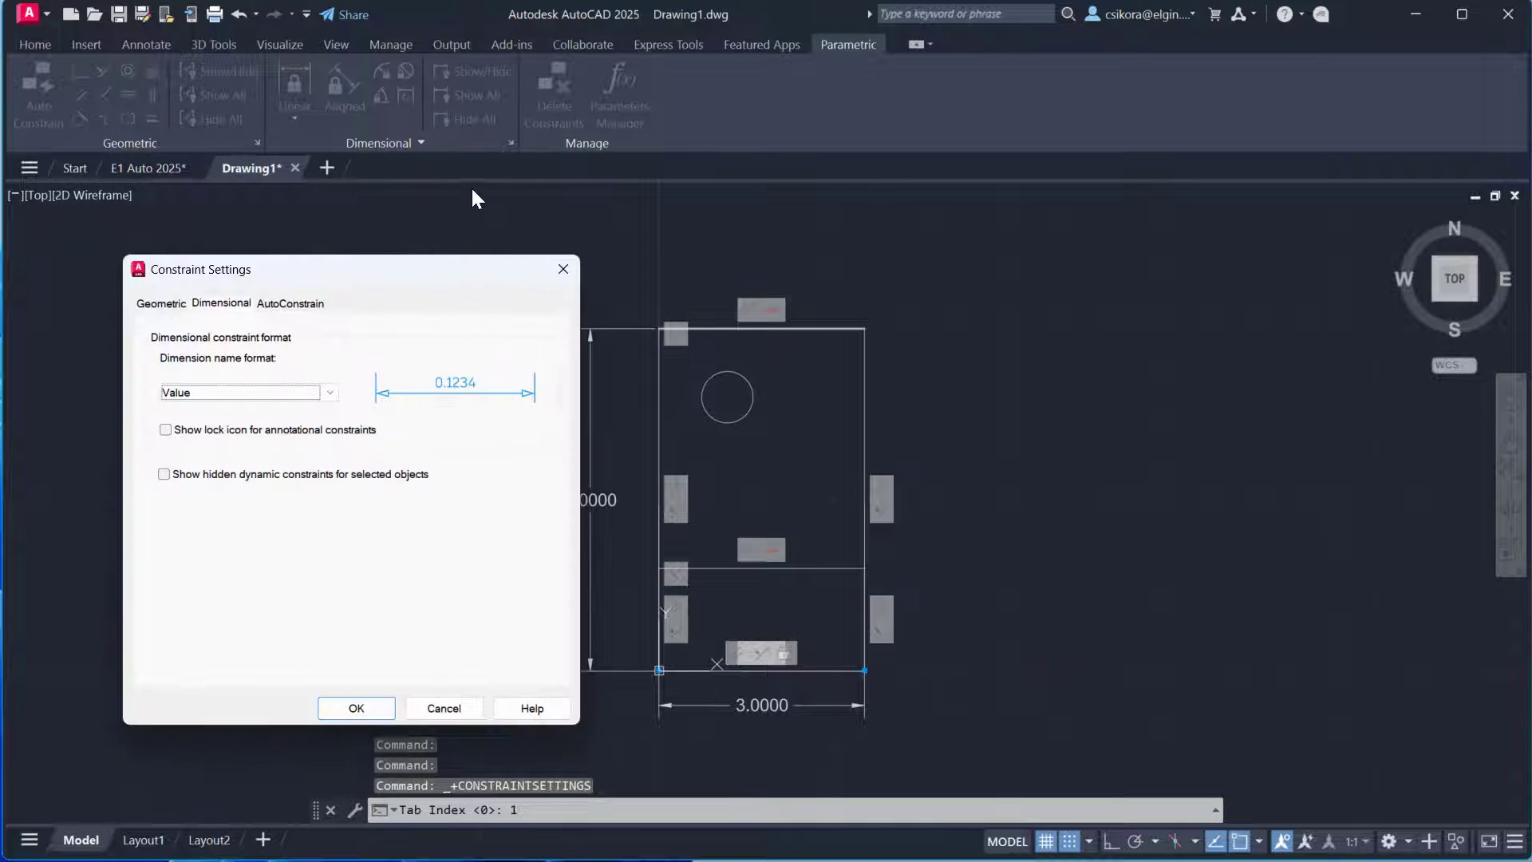
pyautogui.moveTo(327, 271); pyautogui.dragTo(438, 247)
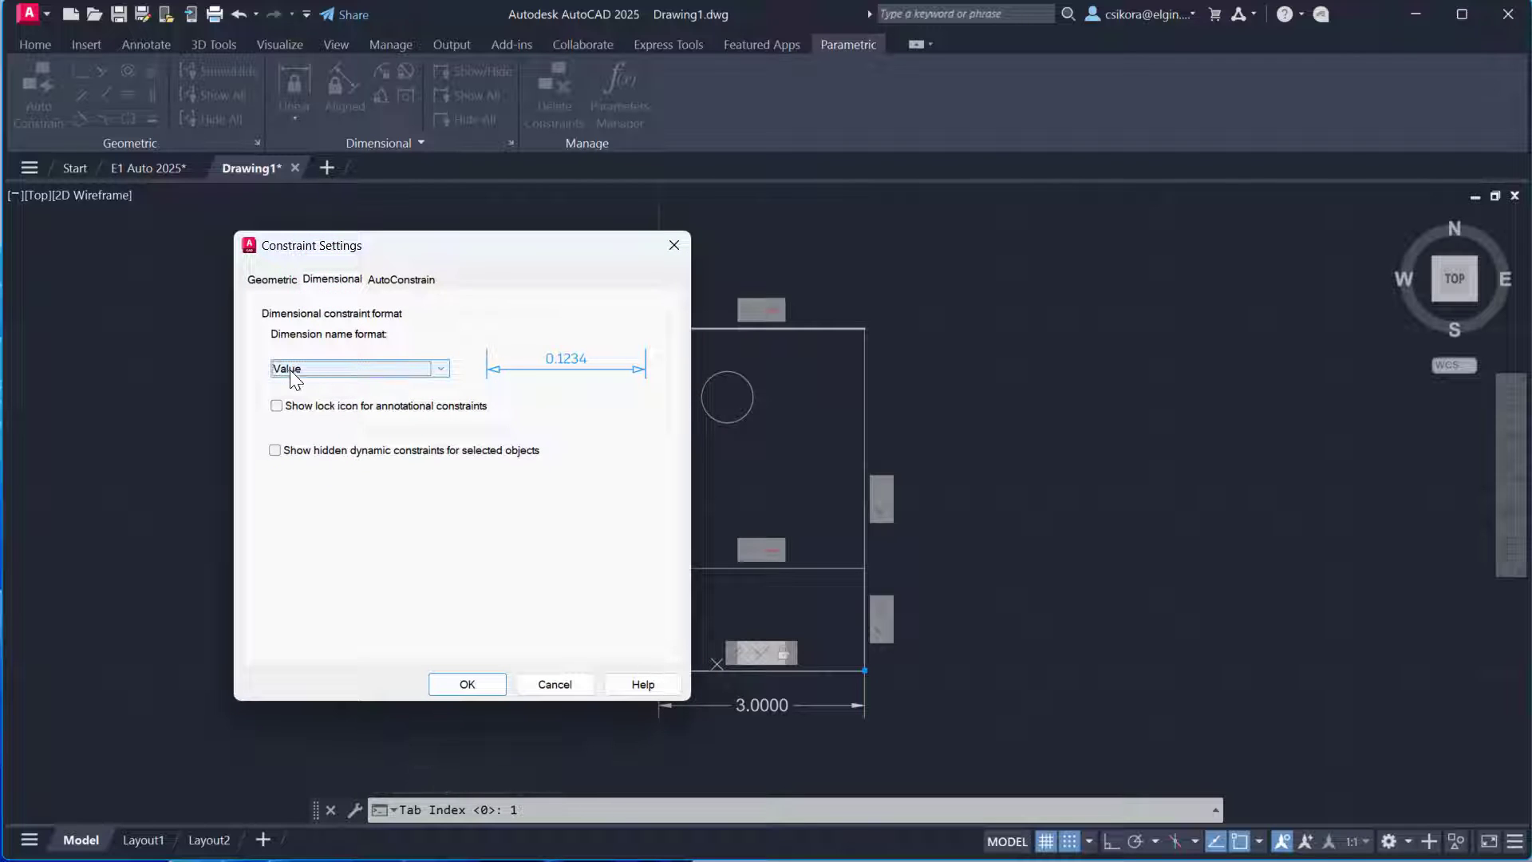
pyautogui.click(440, 369)
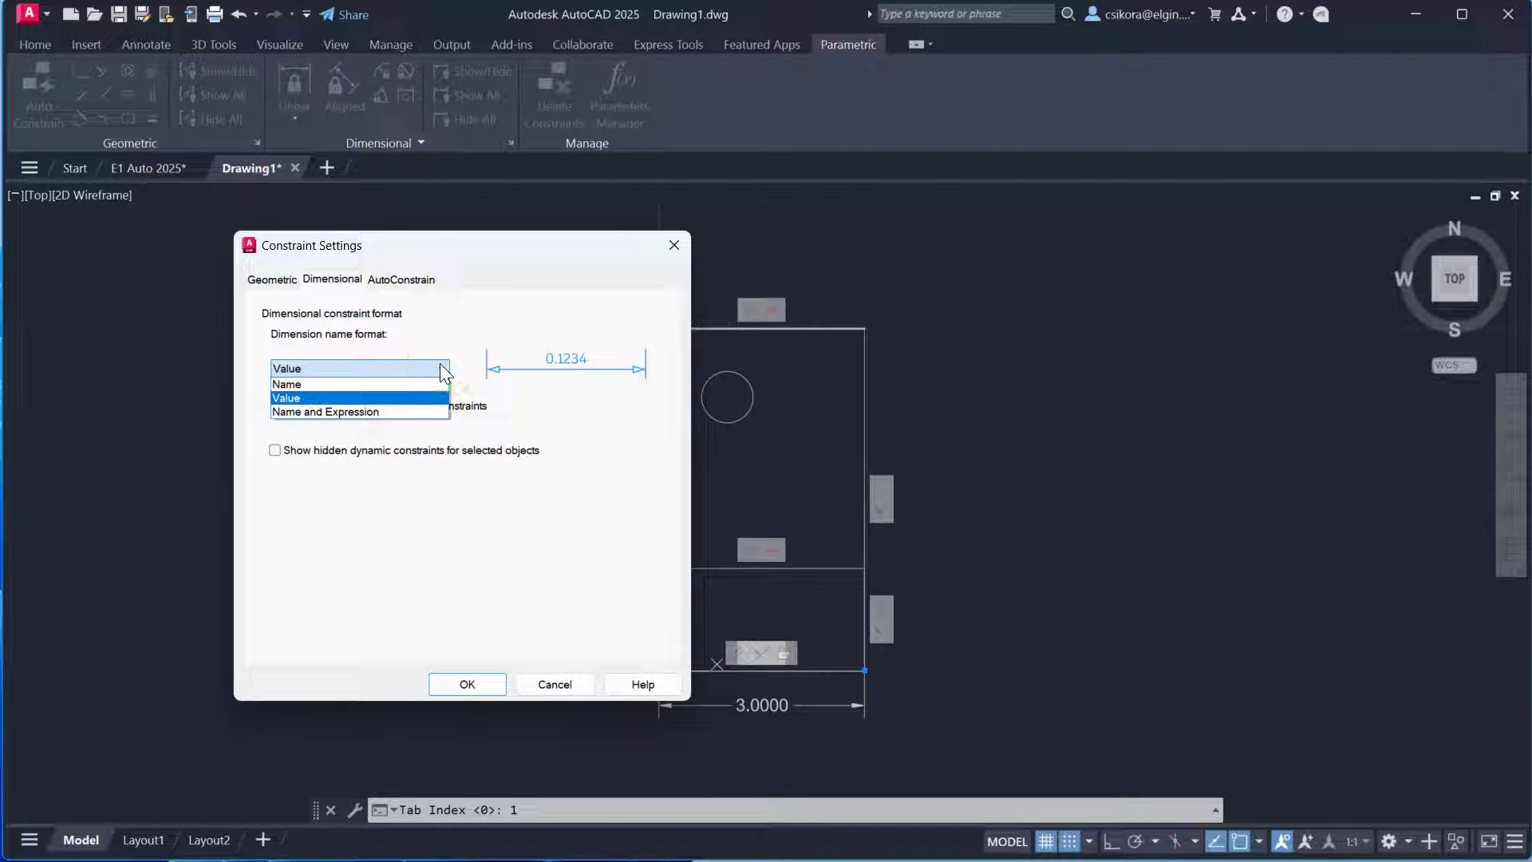
pyautogui.click(441, 369)
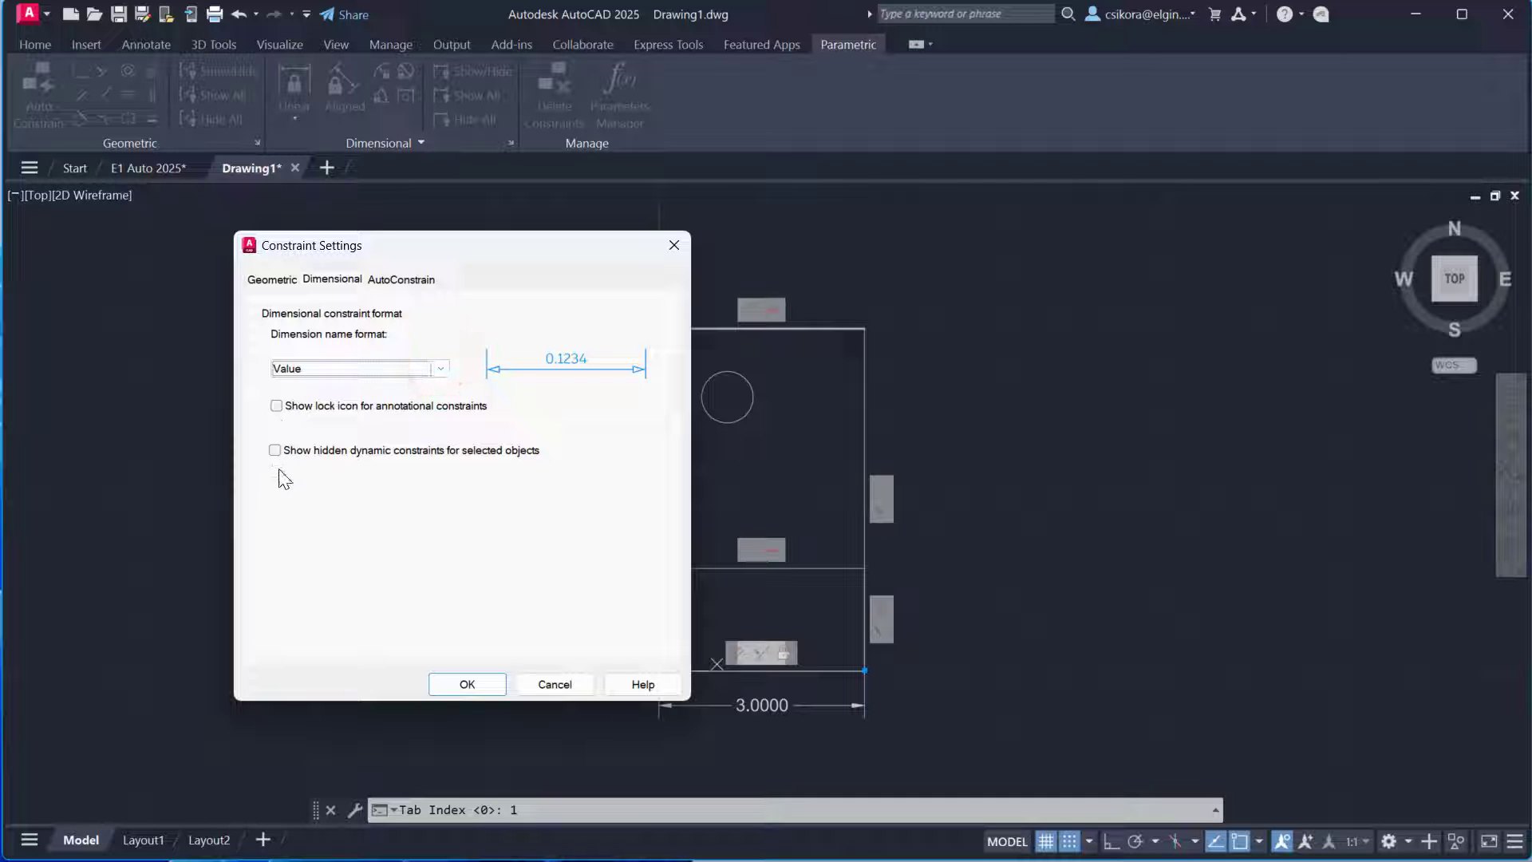
pyautogui.click(466, 684)
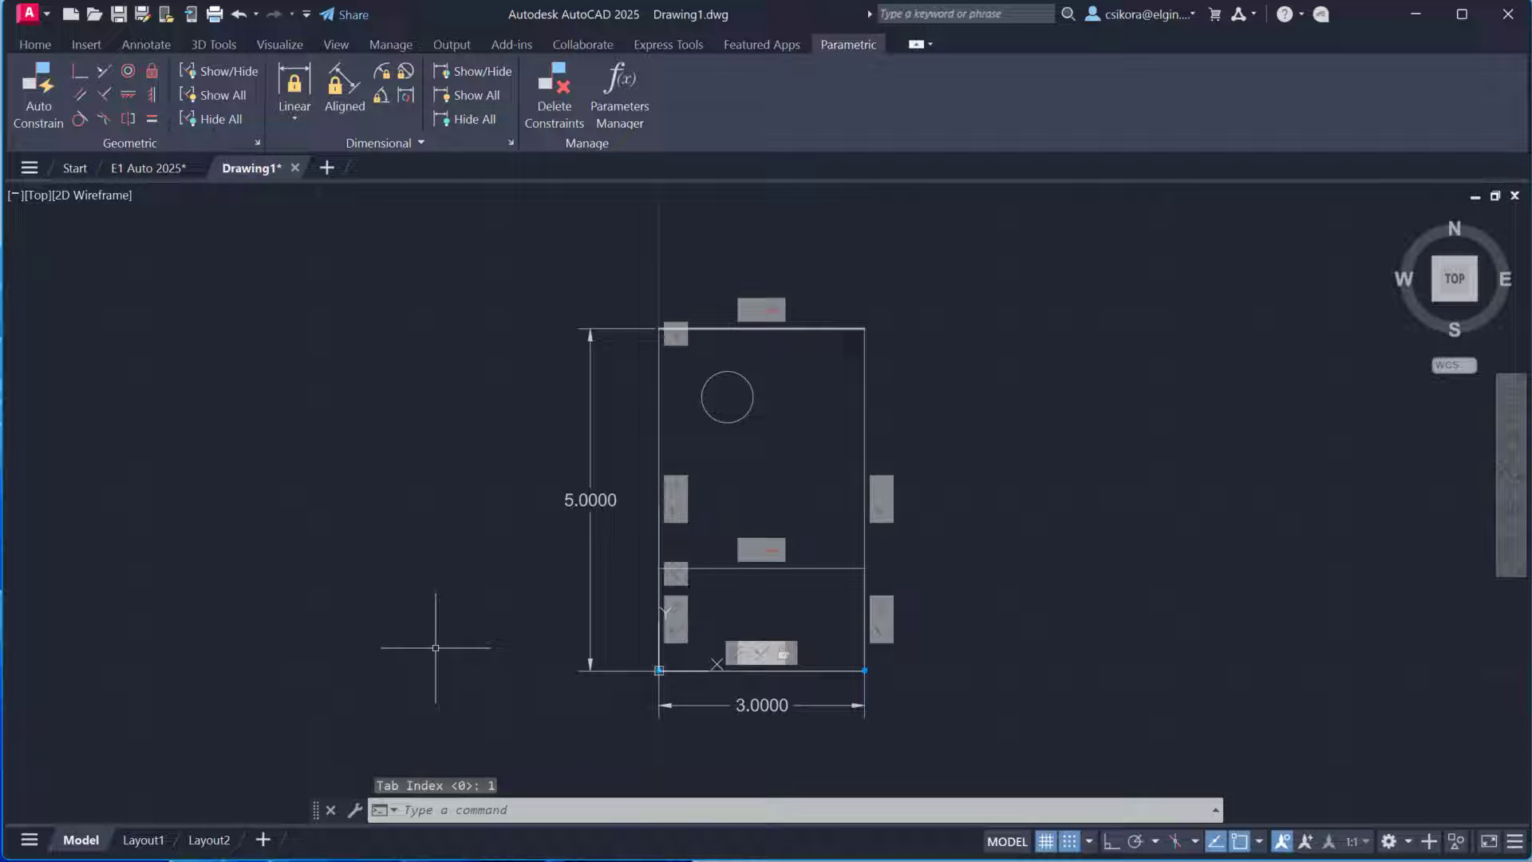
# Turn off snap and add a Diameter constraint to the circle, placed outside the rectangle's upper-left corner, accepting the value
pyautogui.click(407, 73)
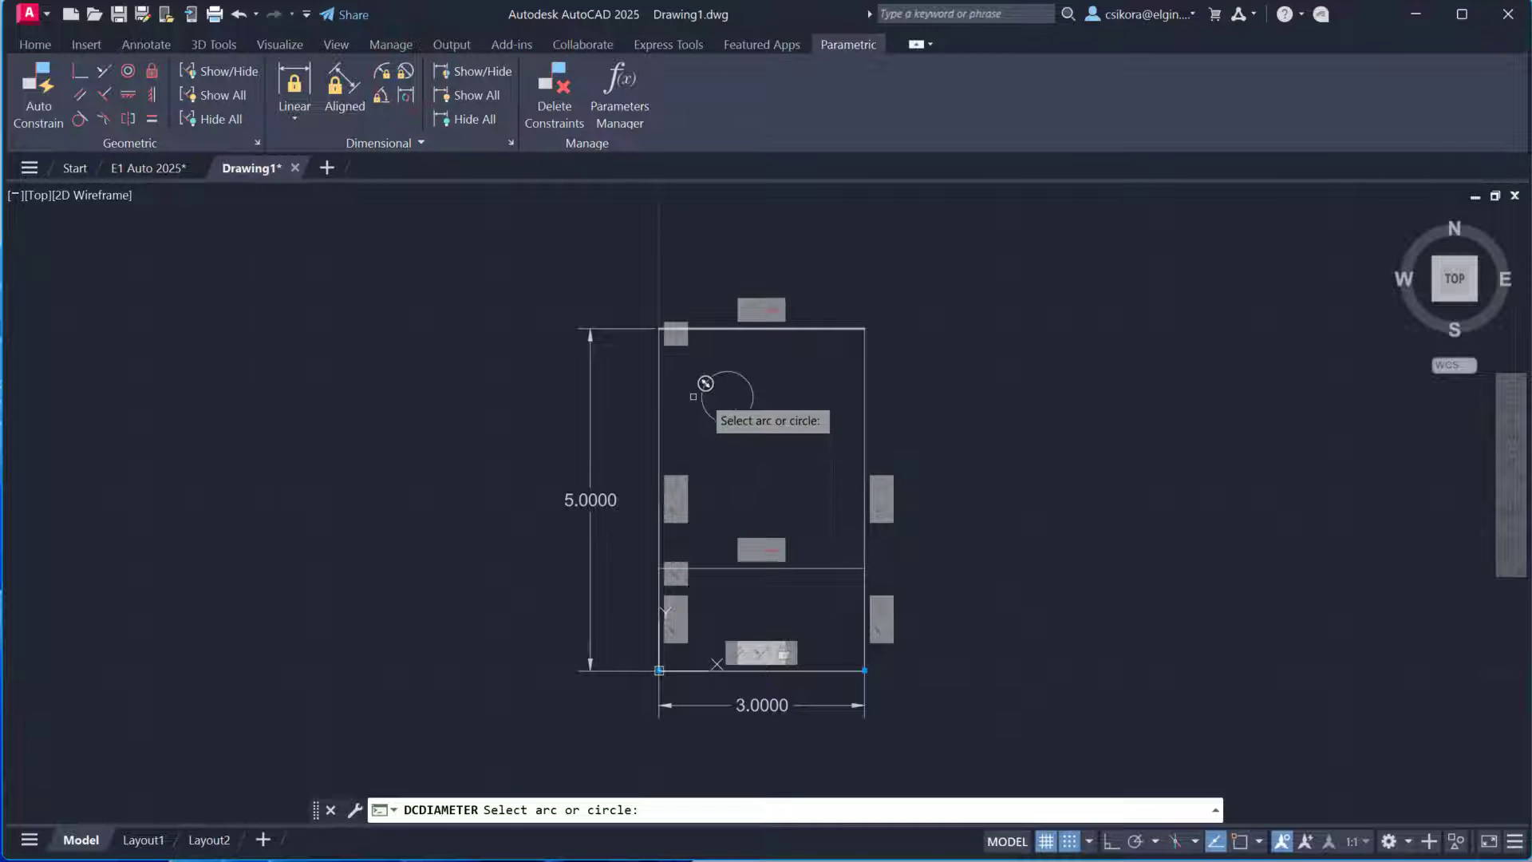
pyautogui.click(1070, 843)
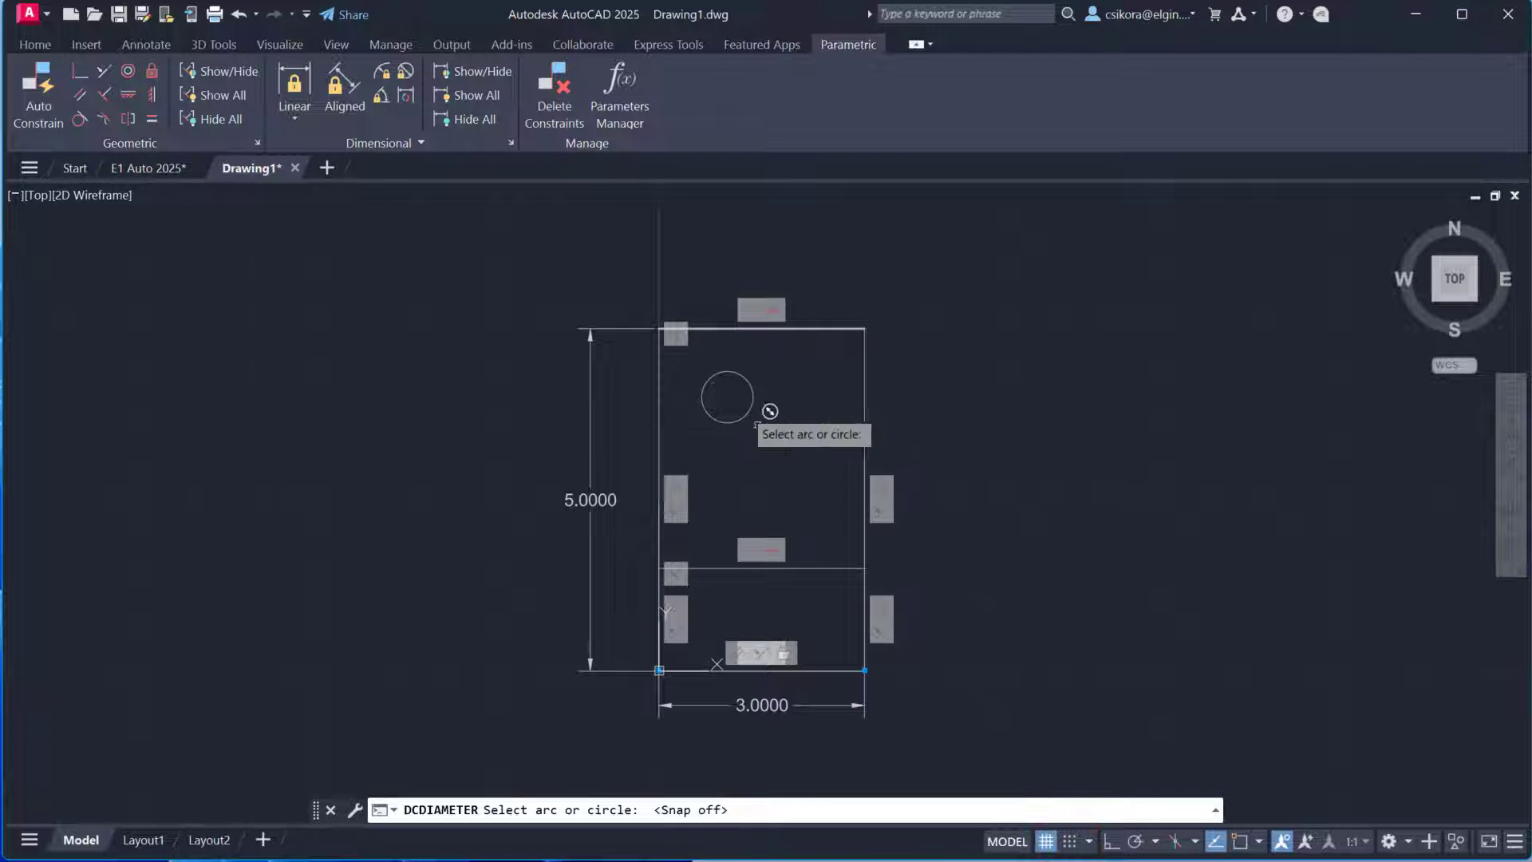
pyautogui.click(721, 364)
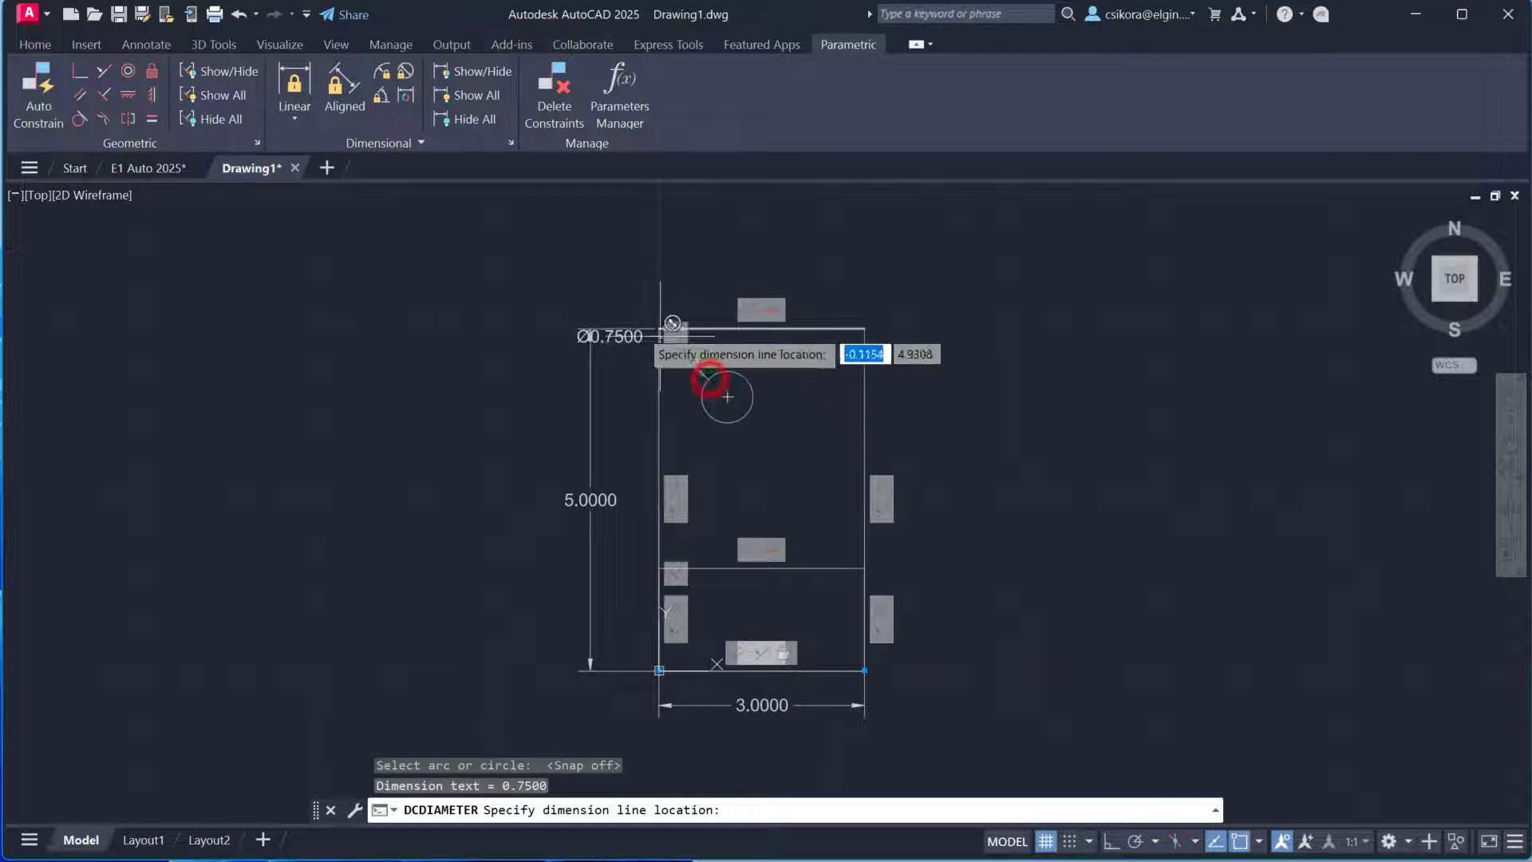
pyautogui.click(595, 266)
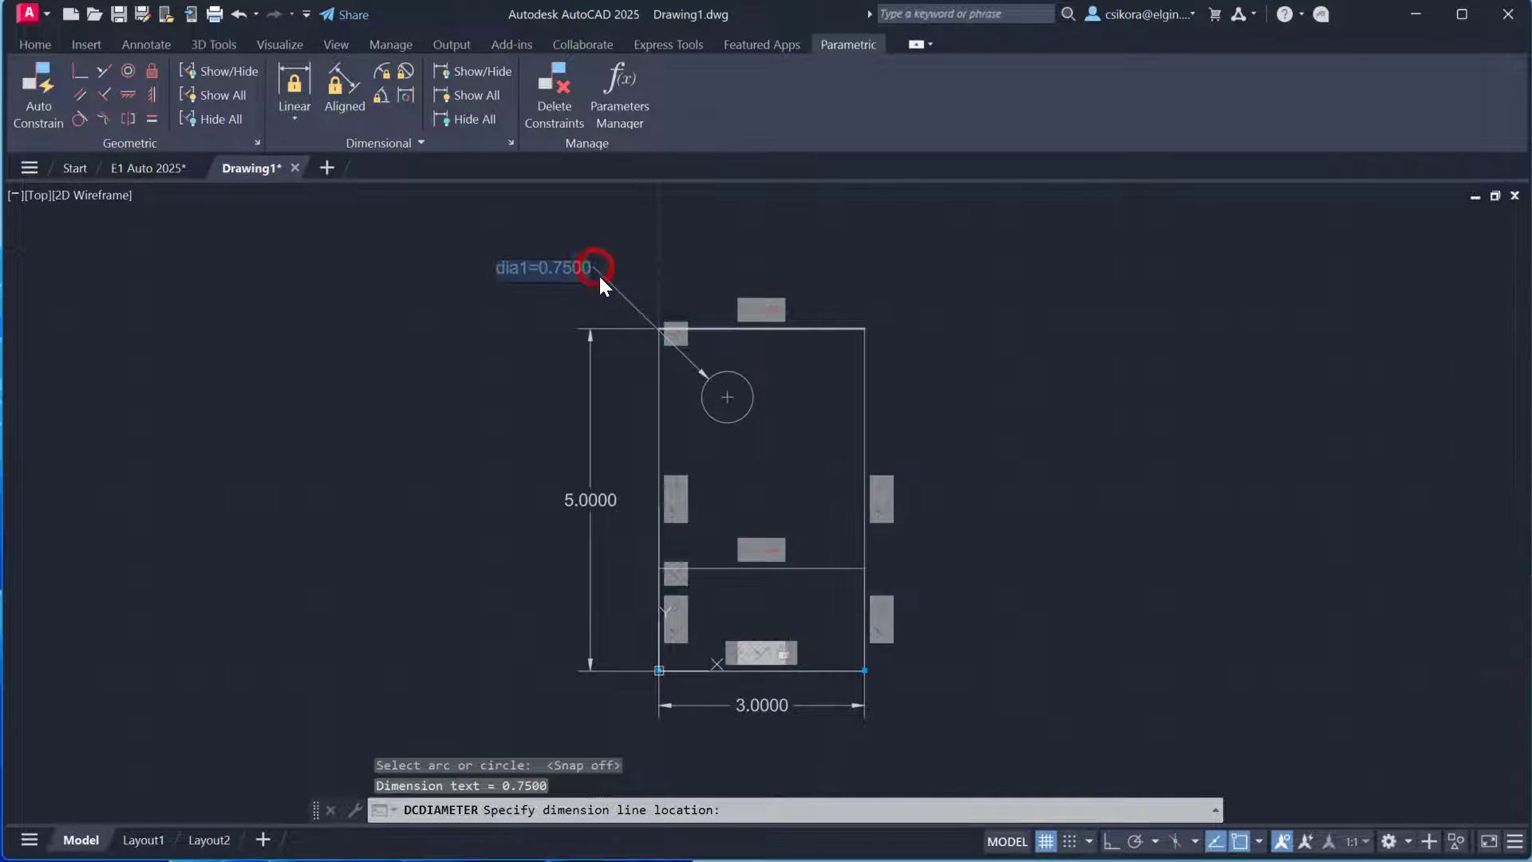
pyautogui.press('Return')
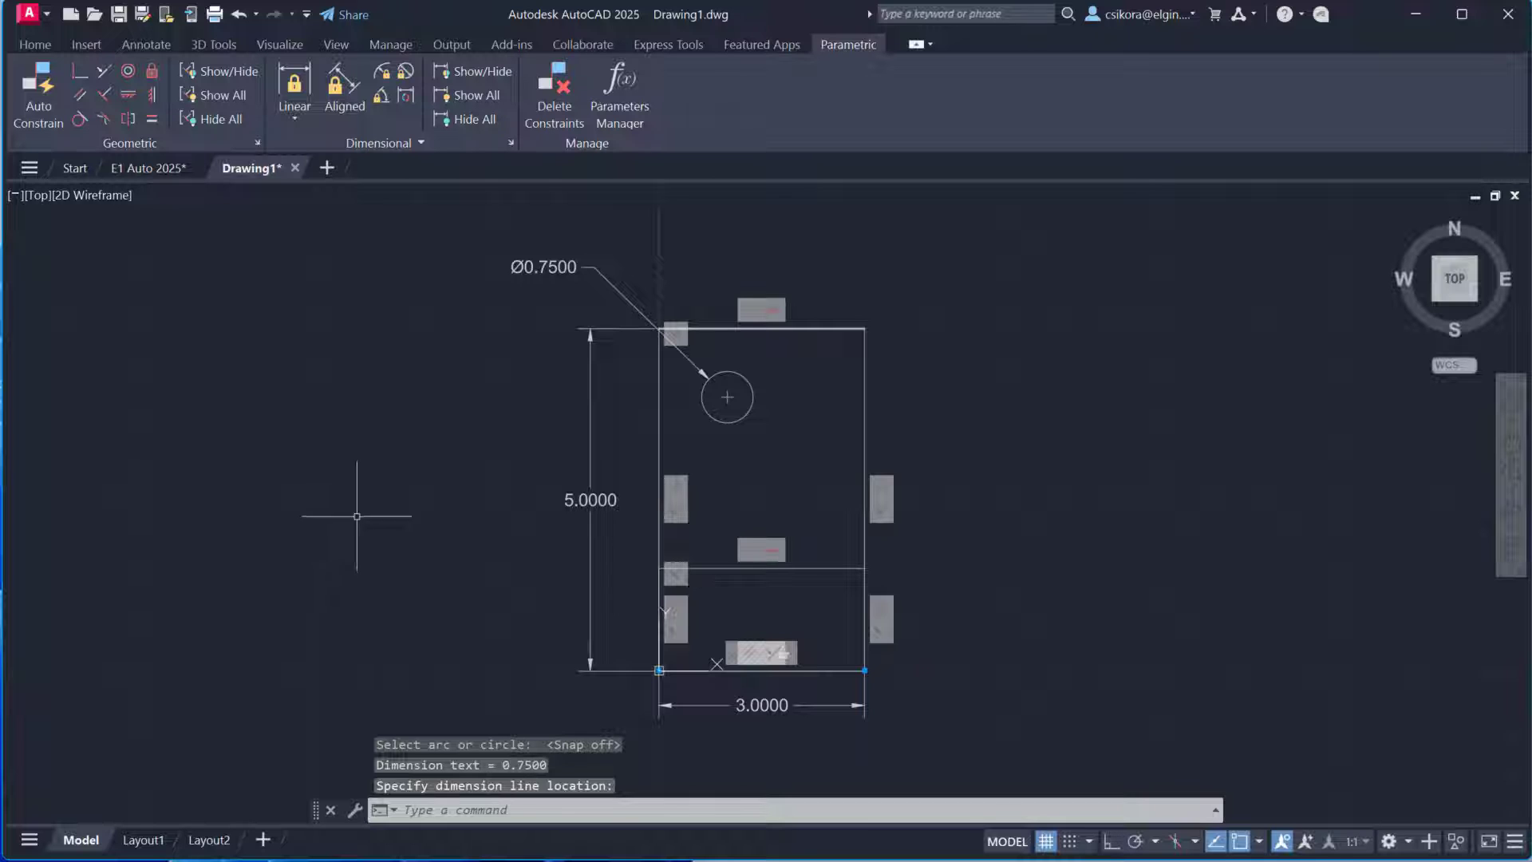
# Add a Linear dimensional constraint to the small rectangle's height, placed between its left side and the overall height dimension
pyautogui.click(304, 99)
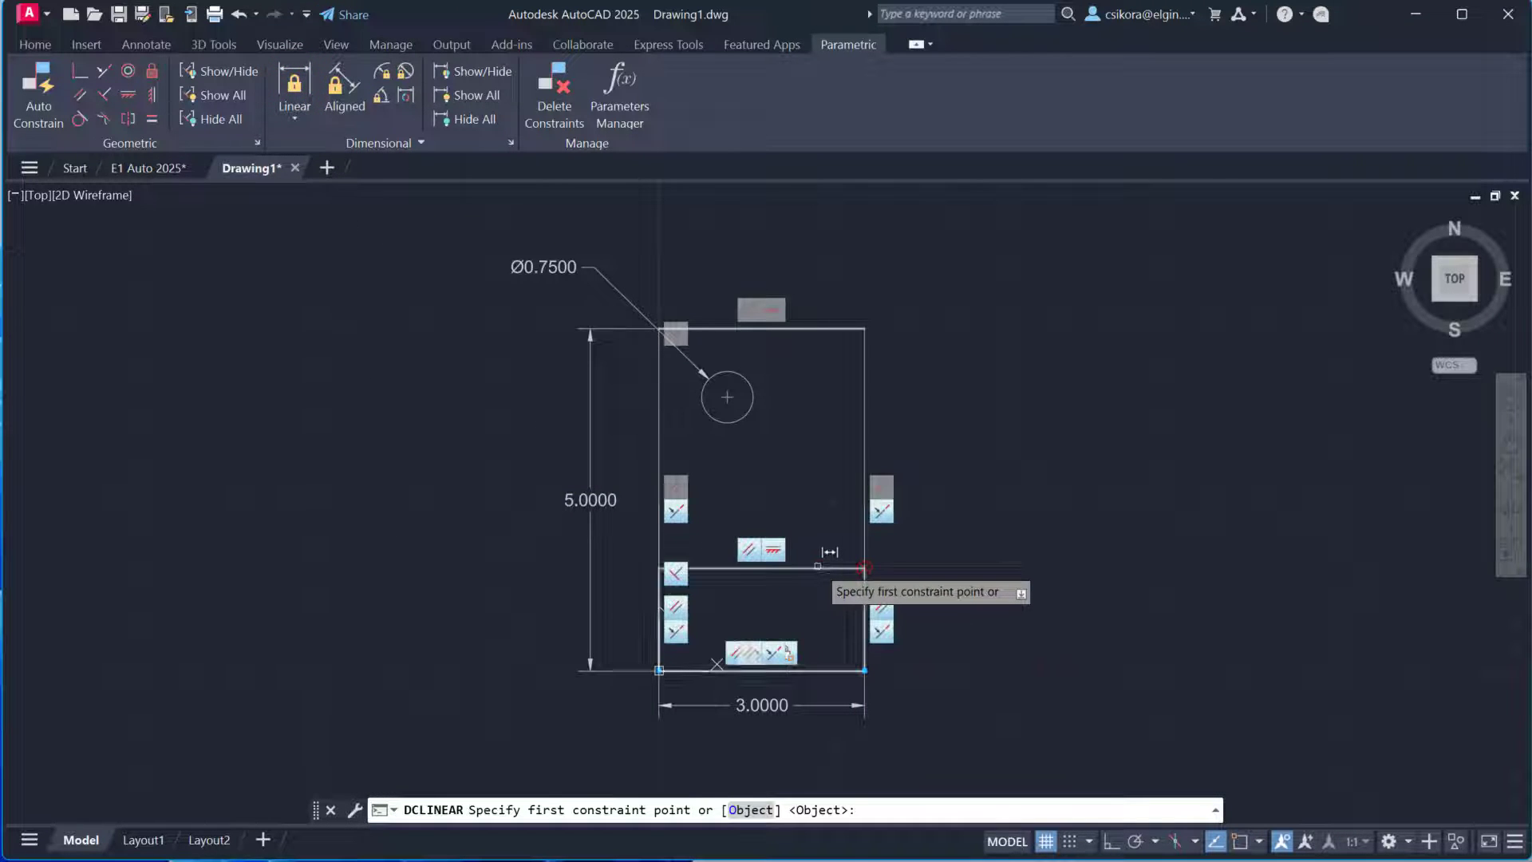
pyautogui.click(818, 568)
pyautogui.click(826, 672)
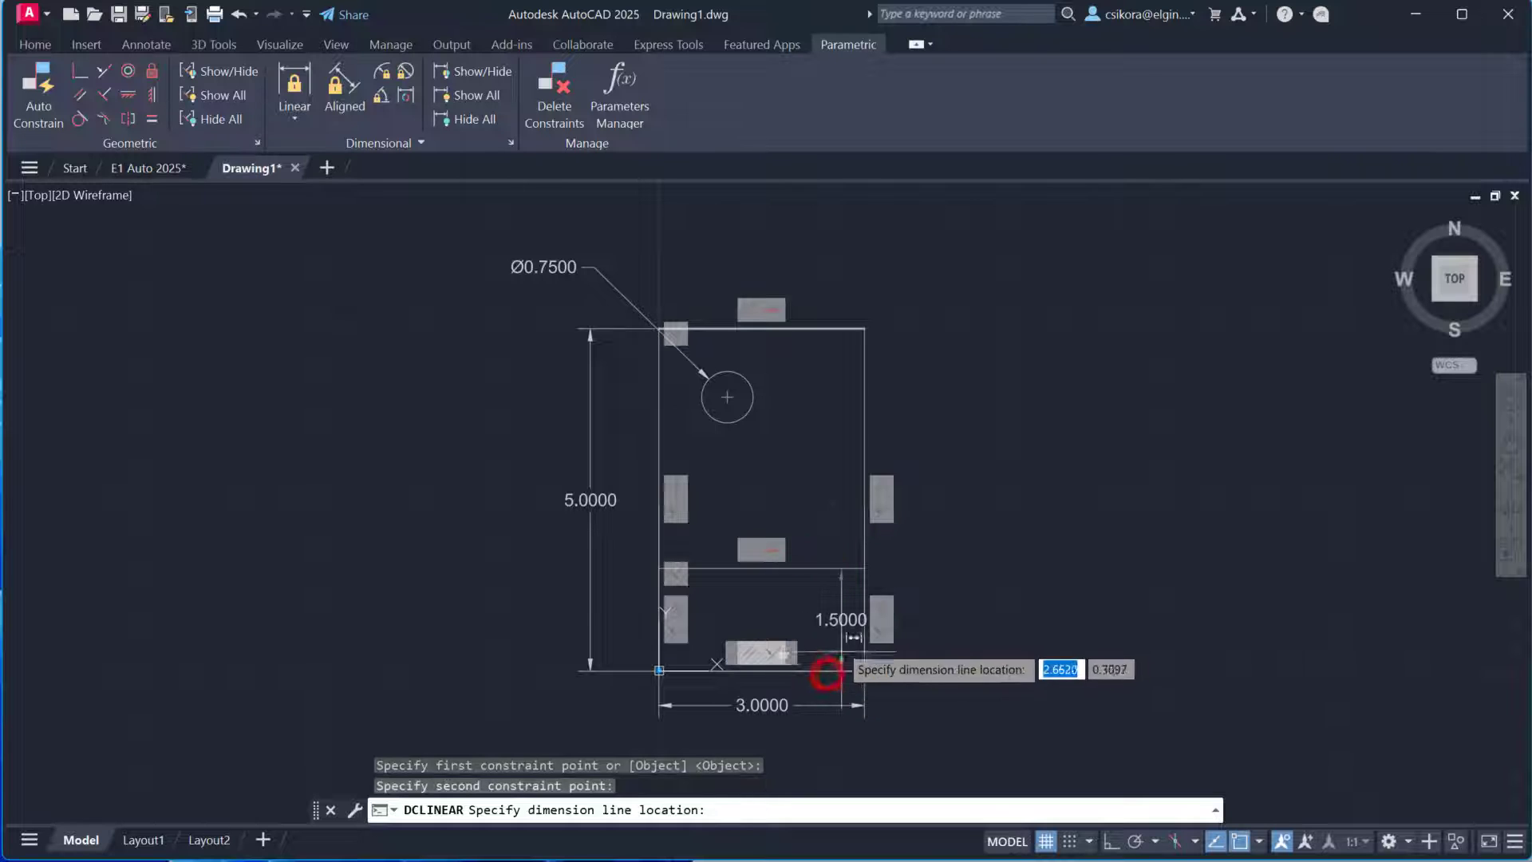
pyautogui.click(628, 616)
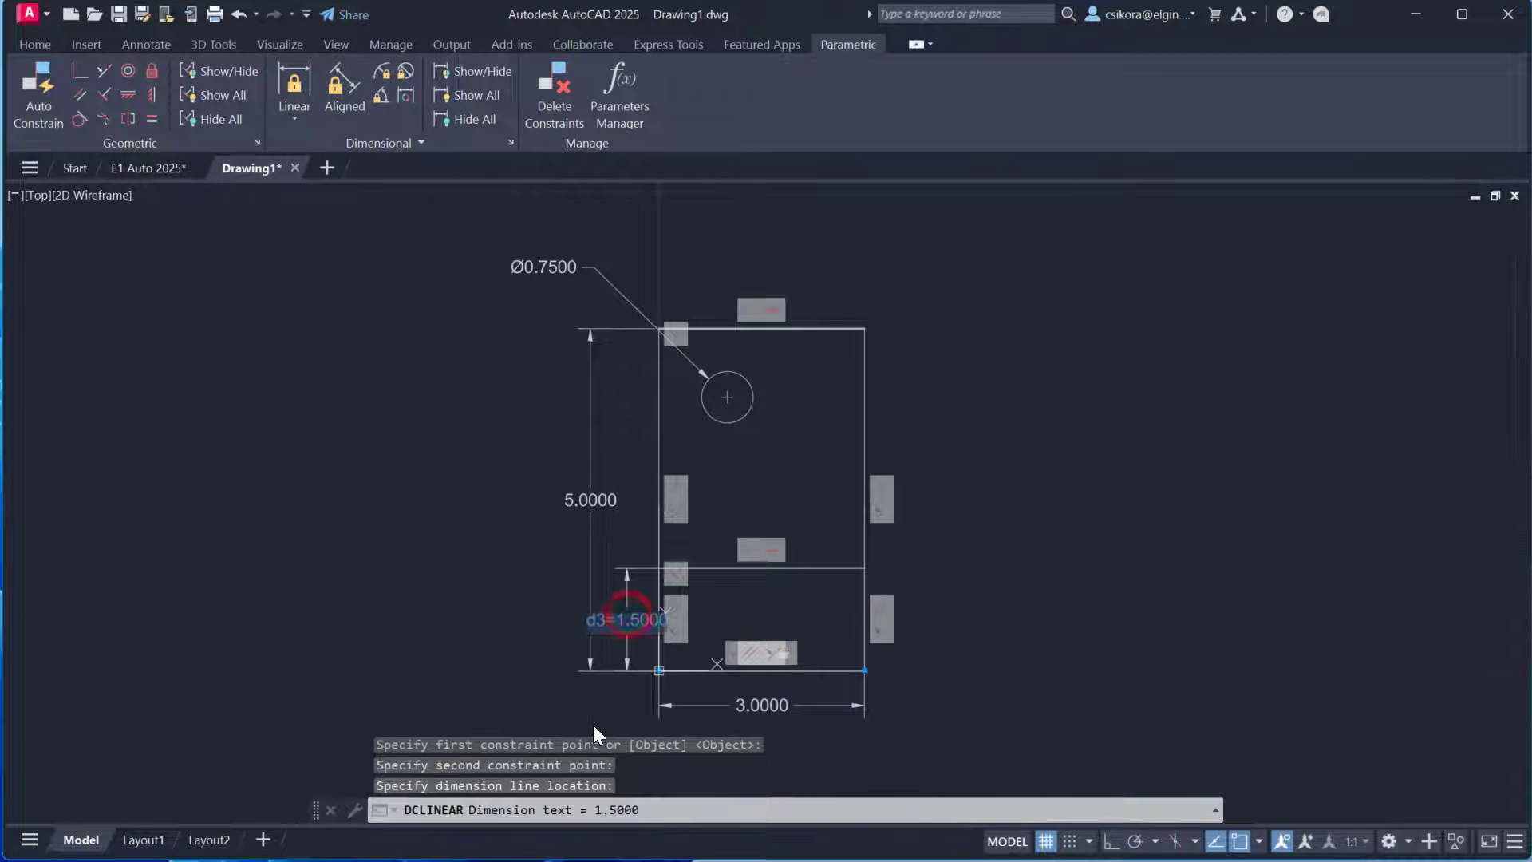
pyautogui.press('Return')
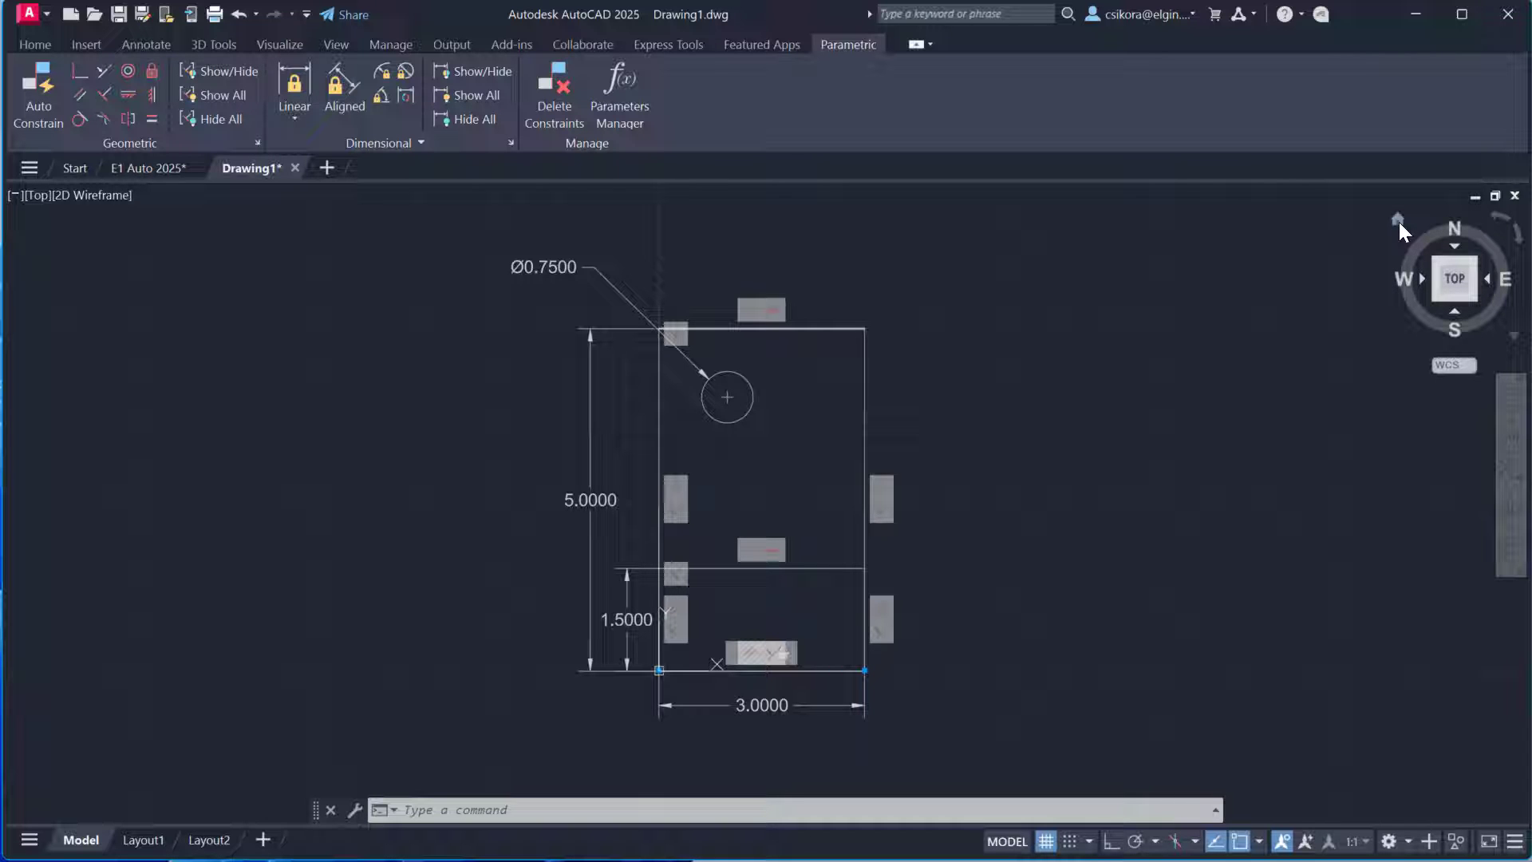
# Switch to the home isometric view and hide all geometric constraint markers
pyautogui.click(1398, 221)
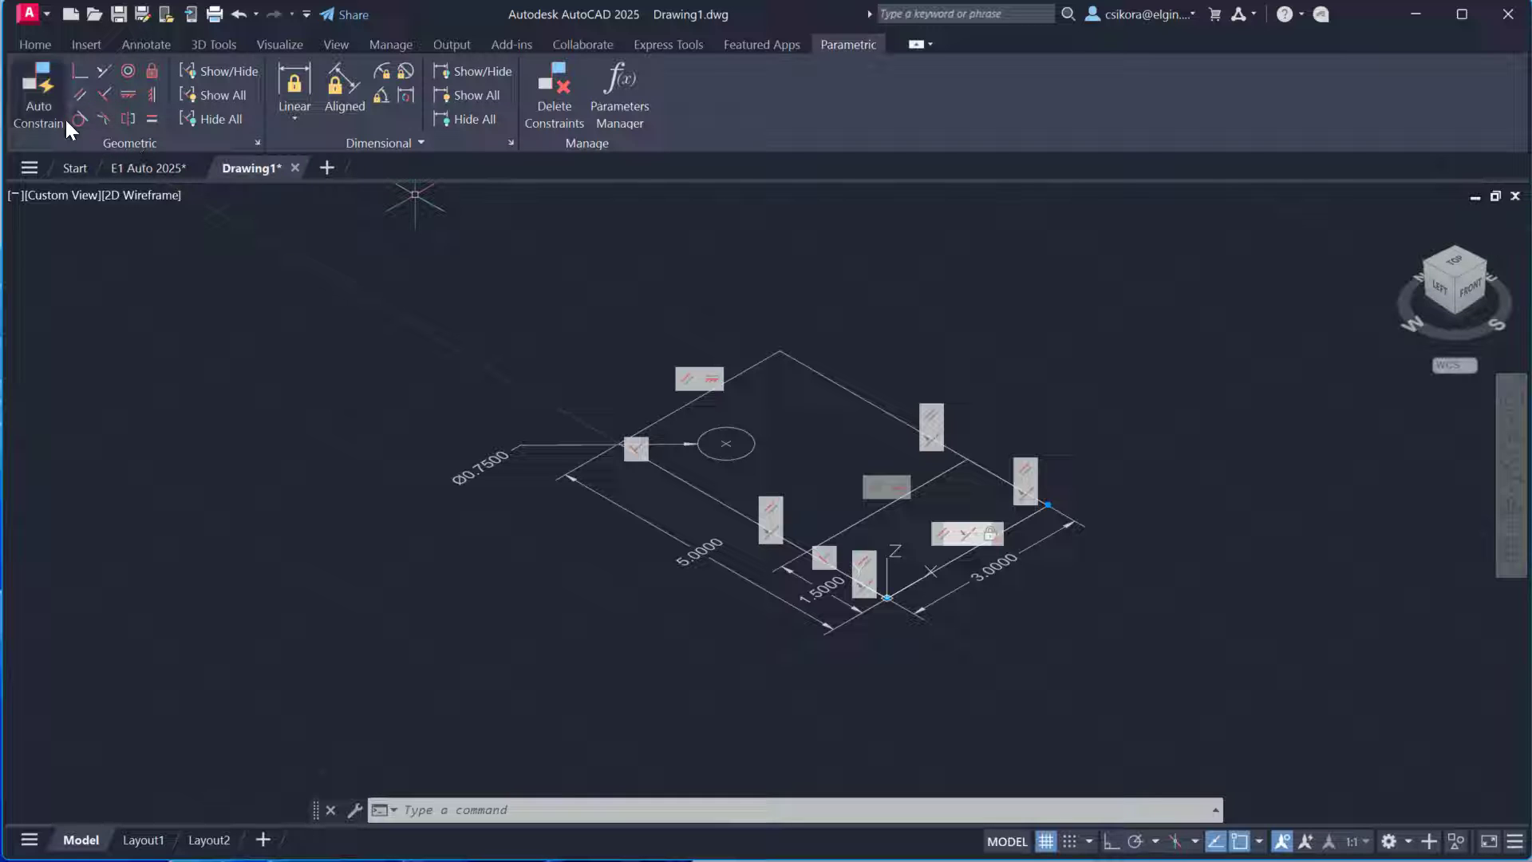
pyautogui.click(218, 118)
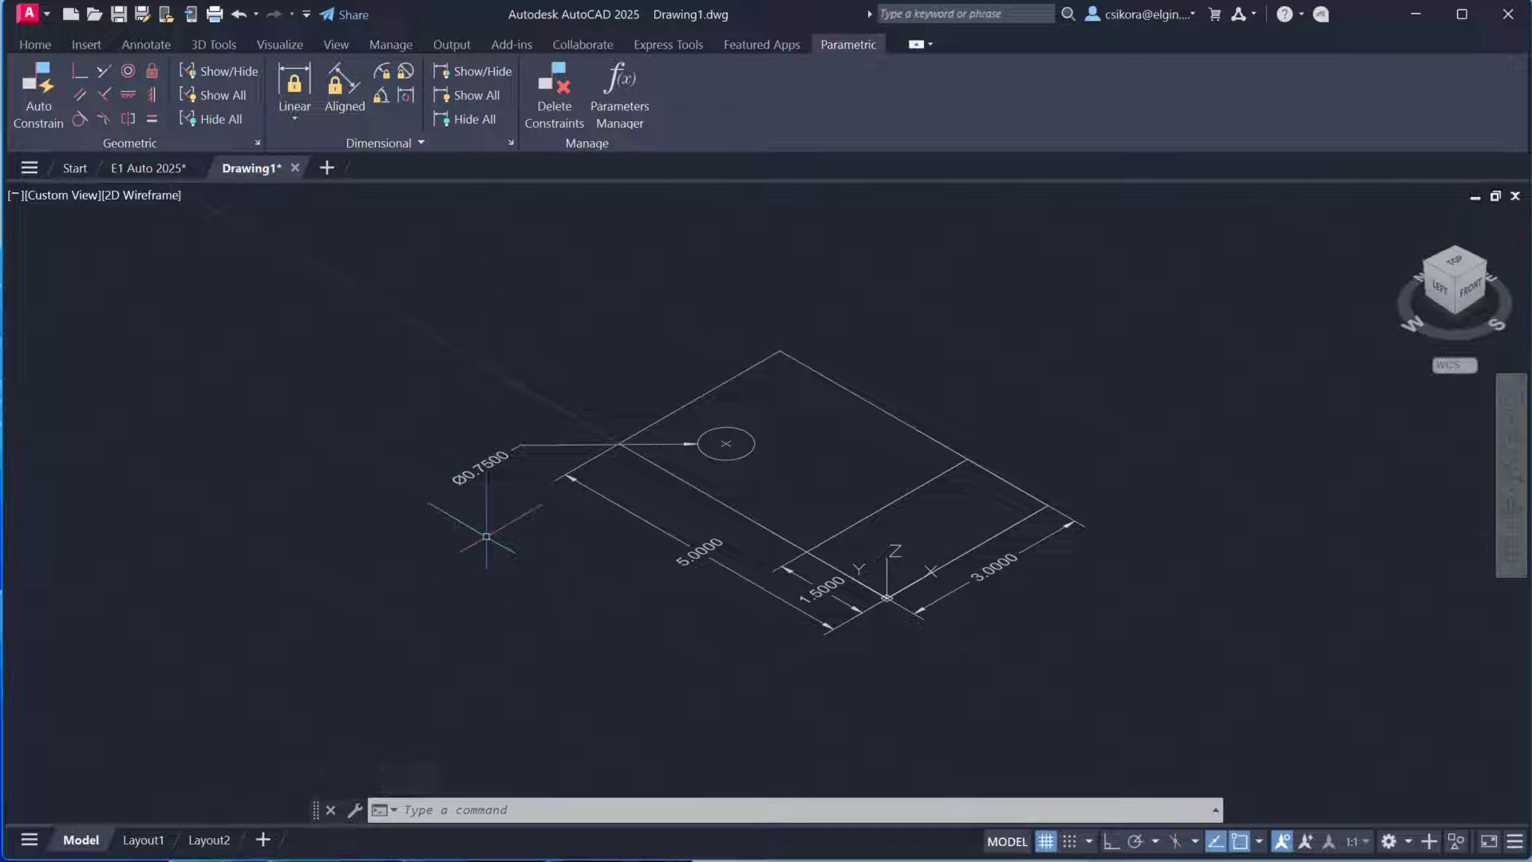
# Set the circle's diameter constraint to 1, and return it to 0.75
pyautogui.doubleClick(495, 463)
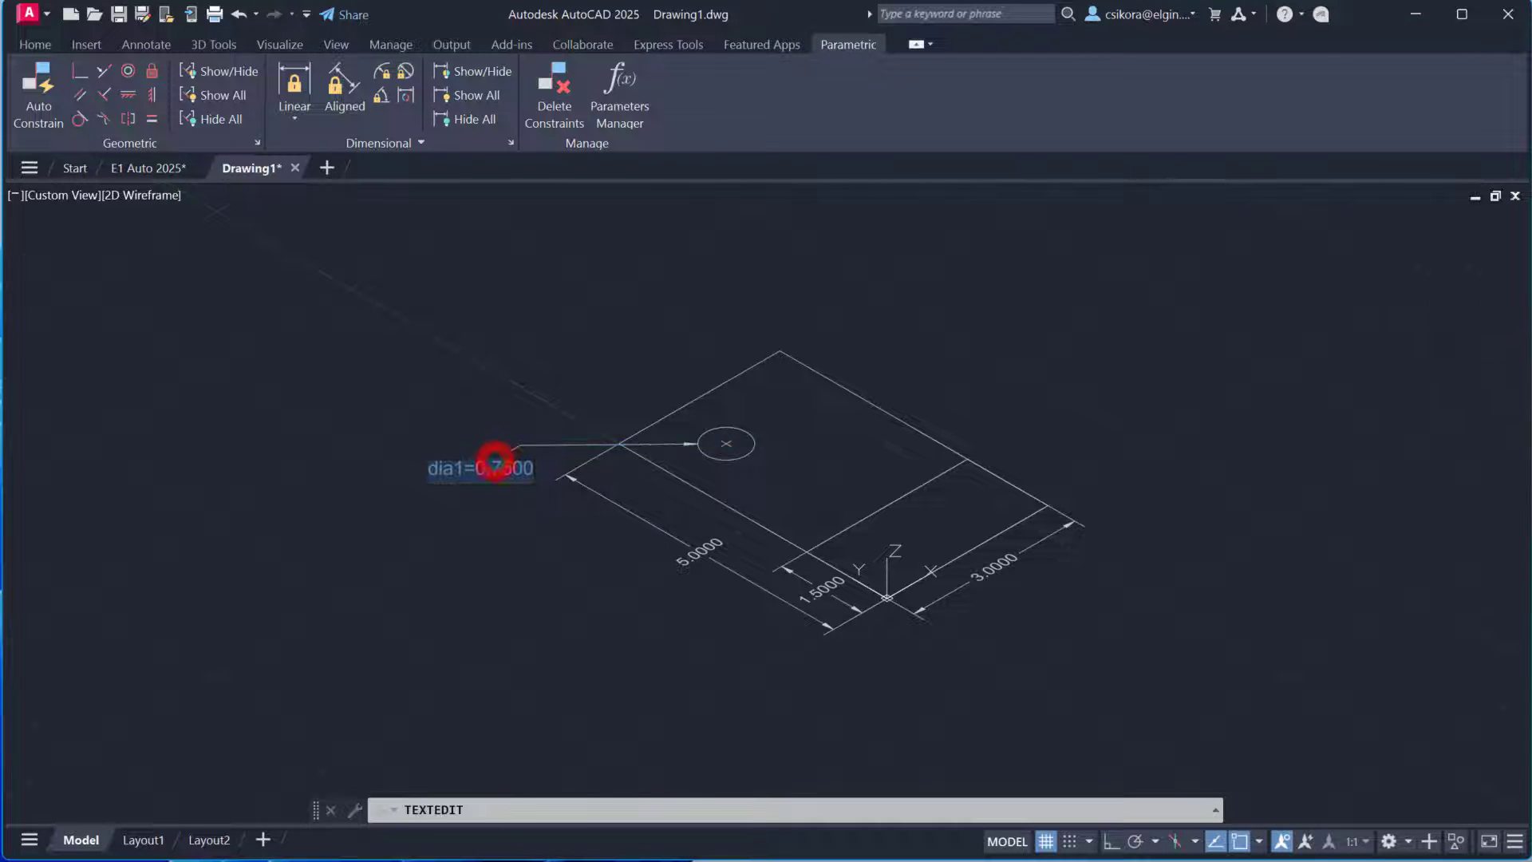
pyautogui.write('1')
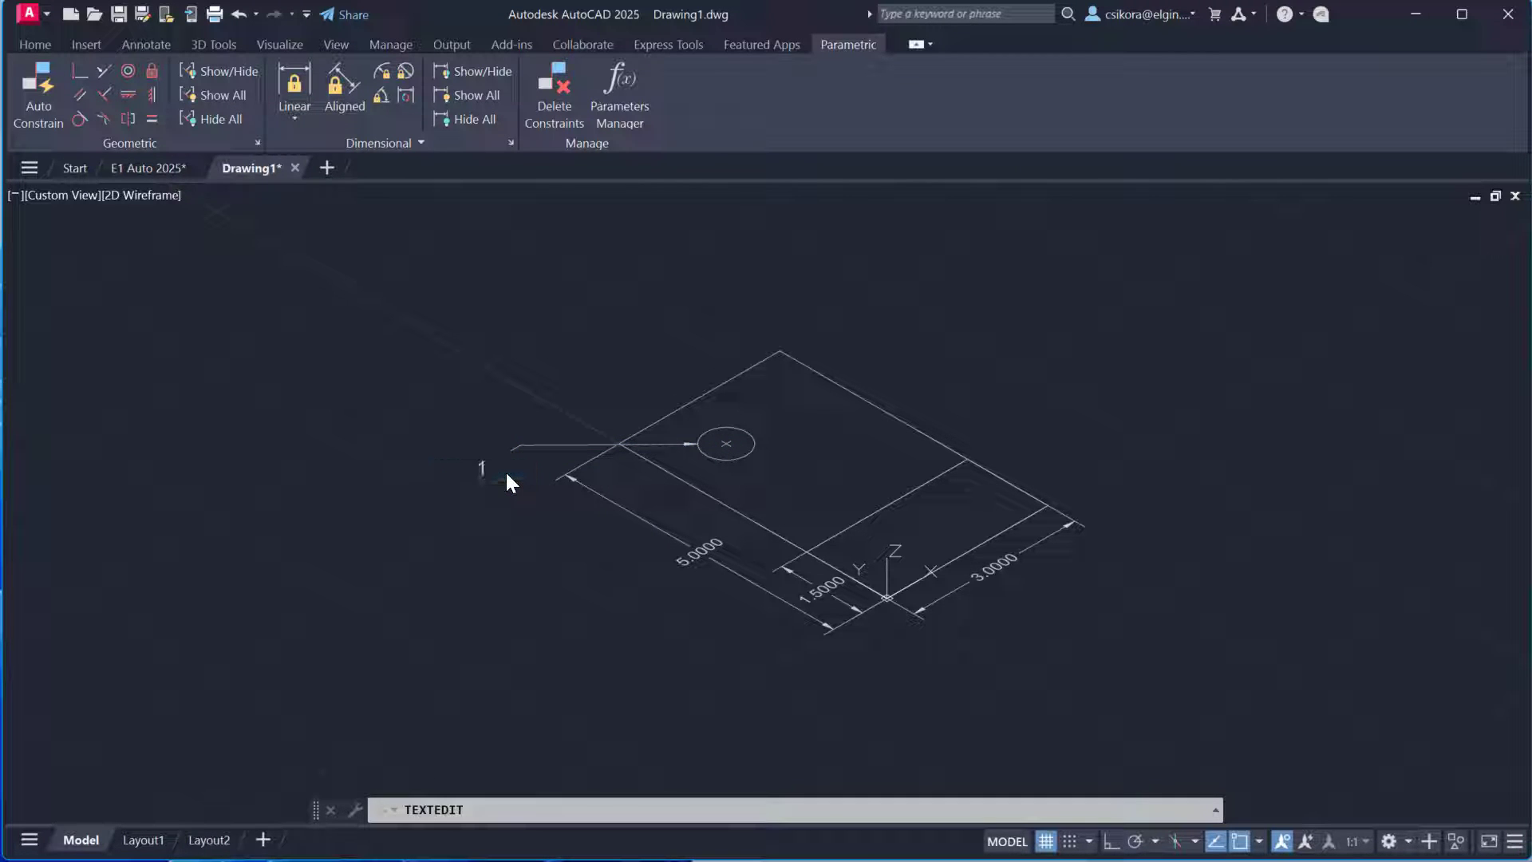
pyautogui.press('Return')
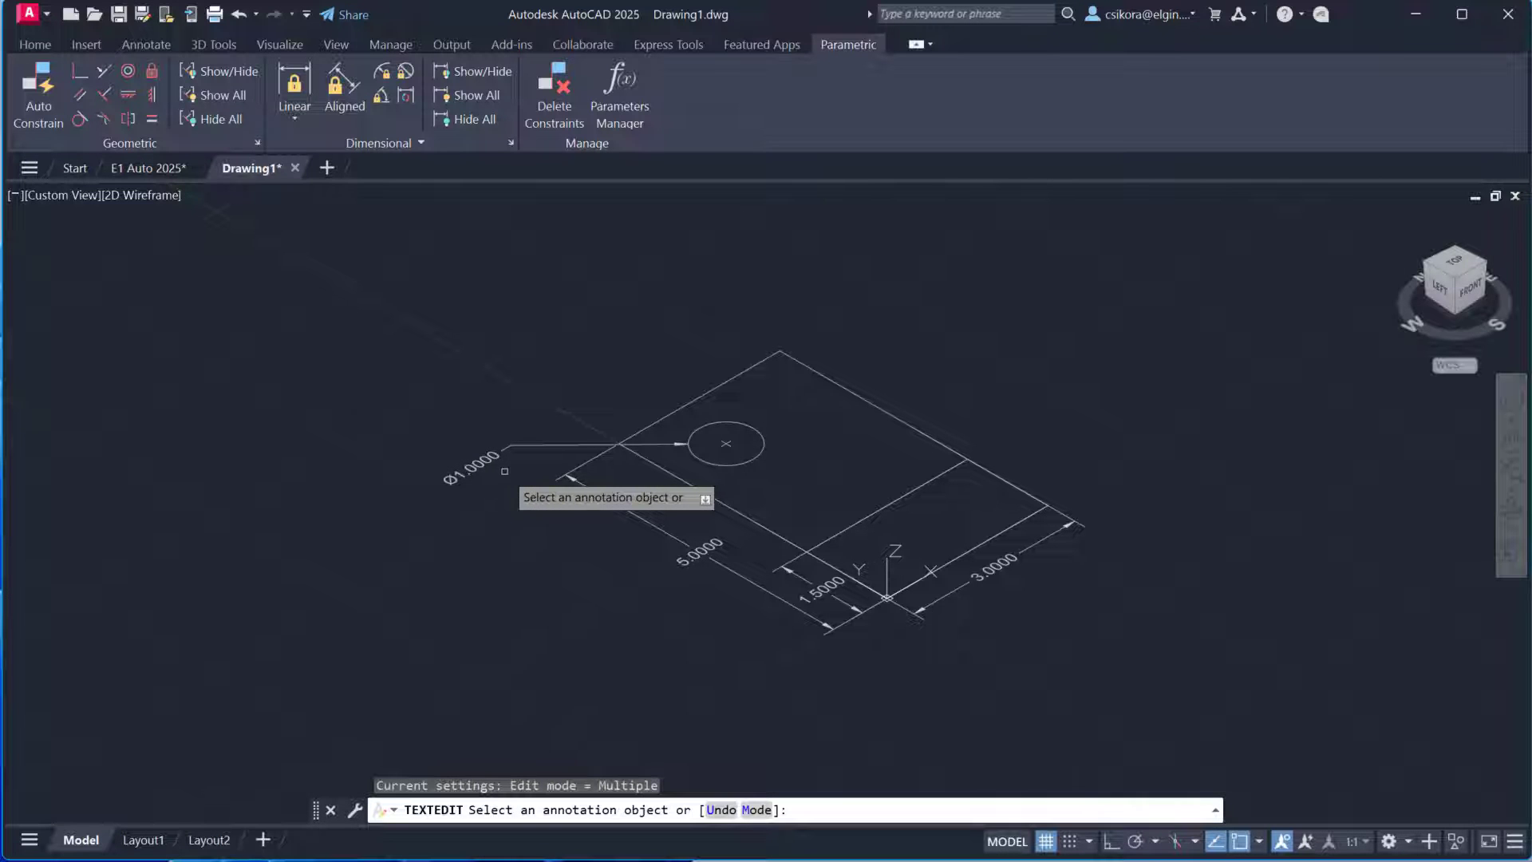
pyautogui.click(483, 461)
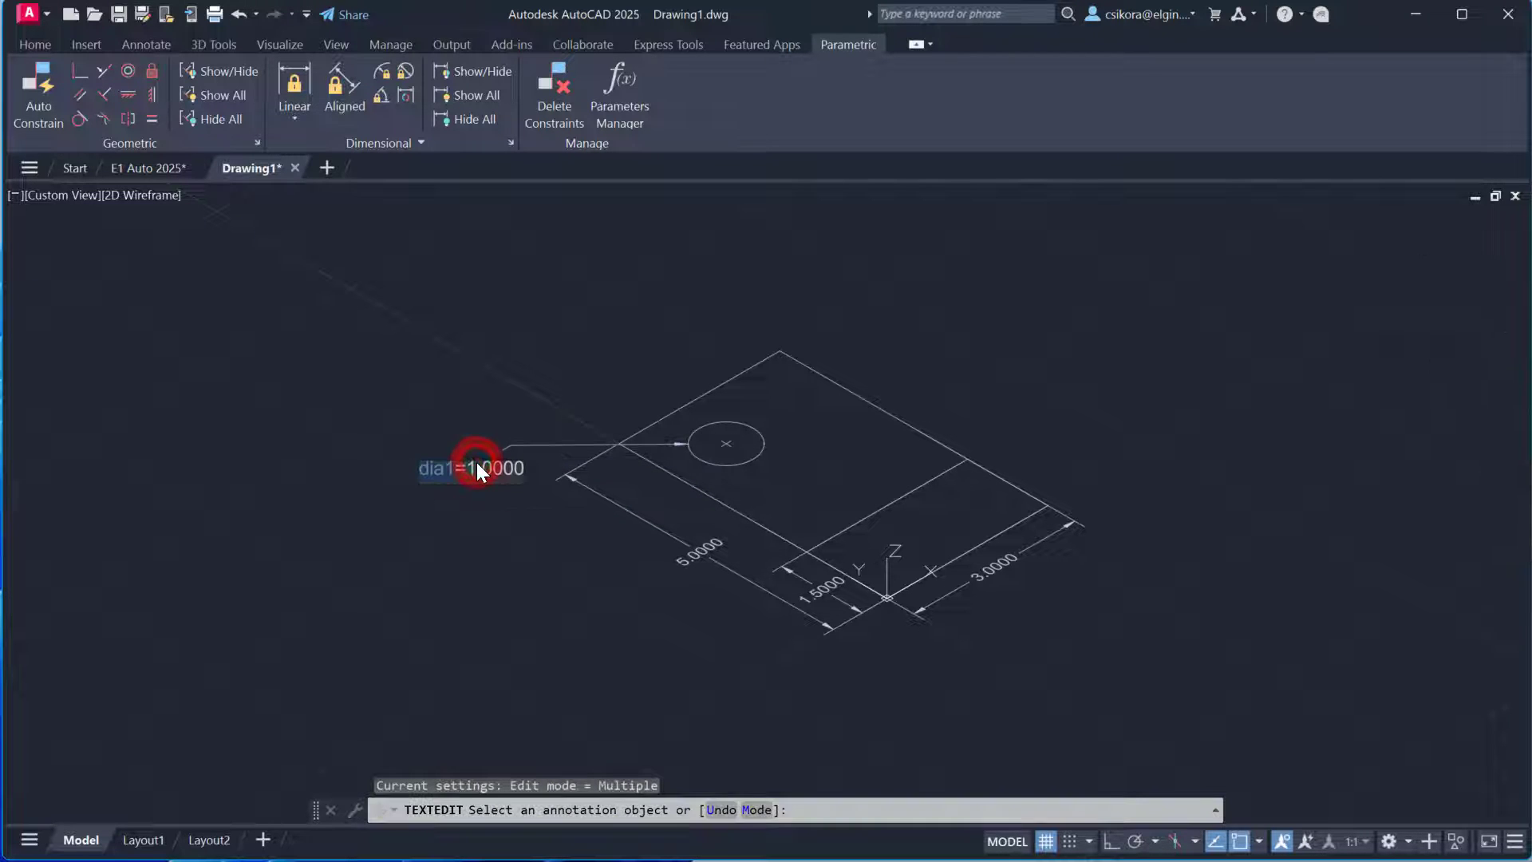
pyautogui.doubleClick(479, 468)
pyautogui.write('.75')
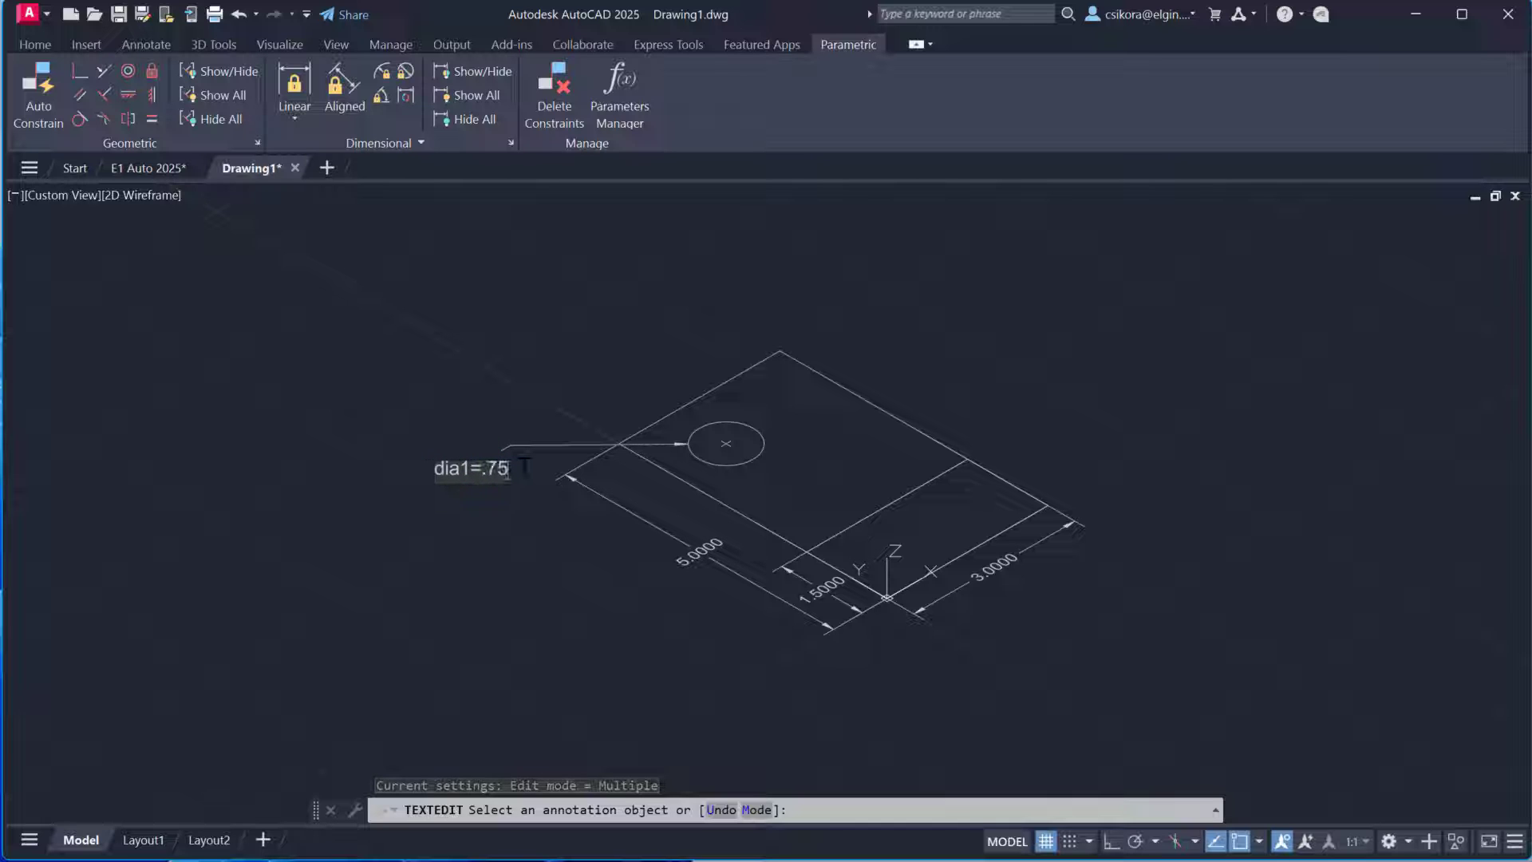
pyautogui.press('Return')
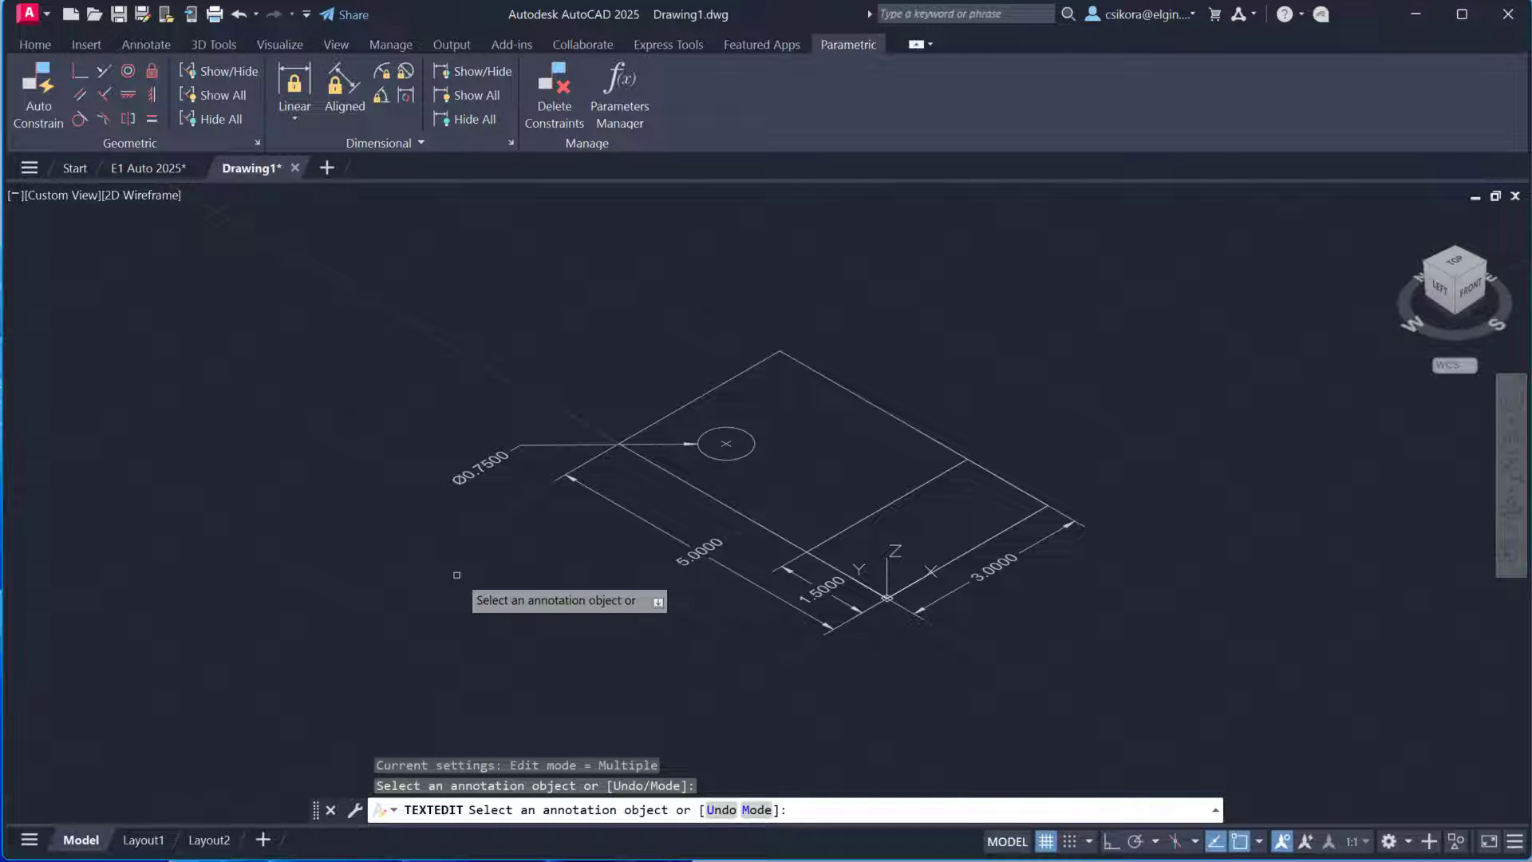
# Set the large rectangle's overall length constraint to 6
pyautogui.click(691, 559)
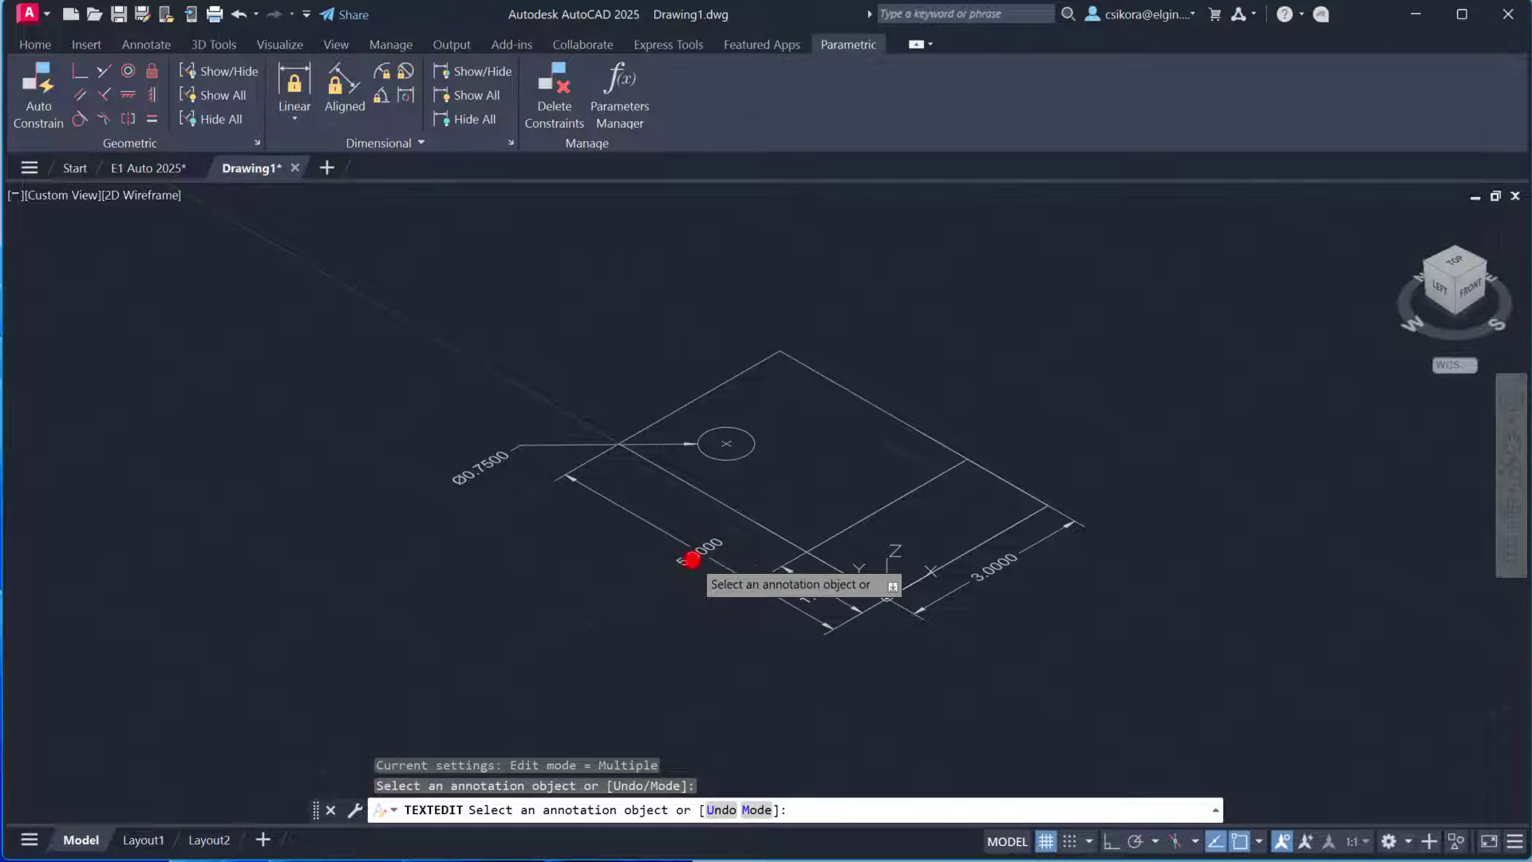
pyautogui.write('6')
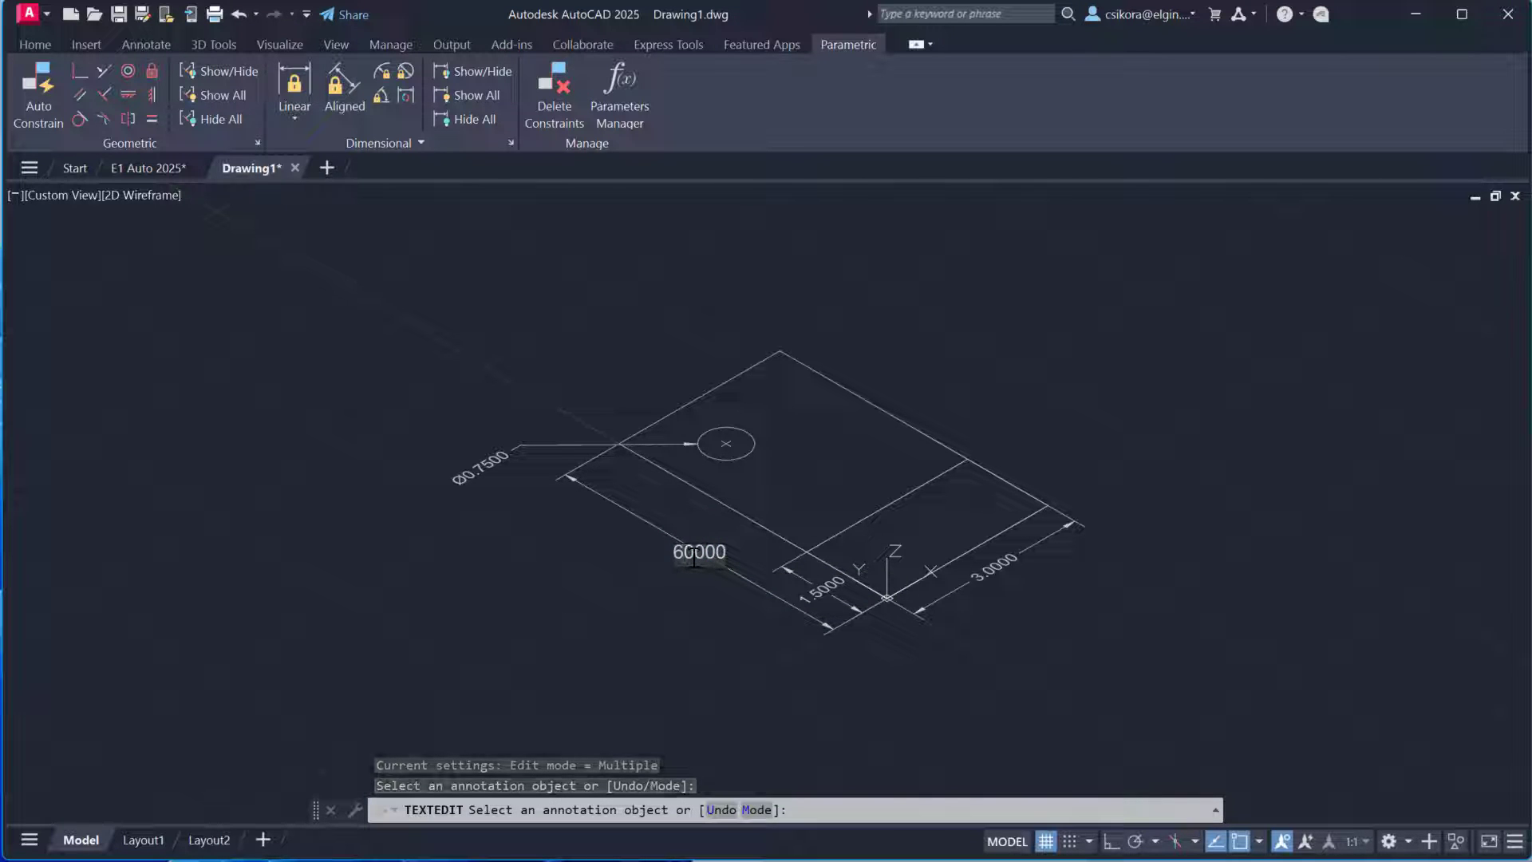
pyautogui.press('Return')
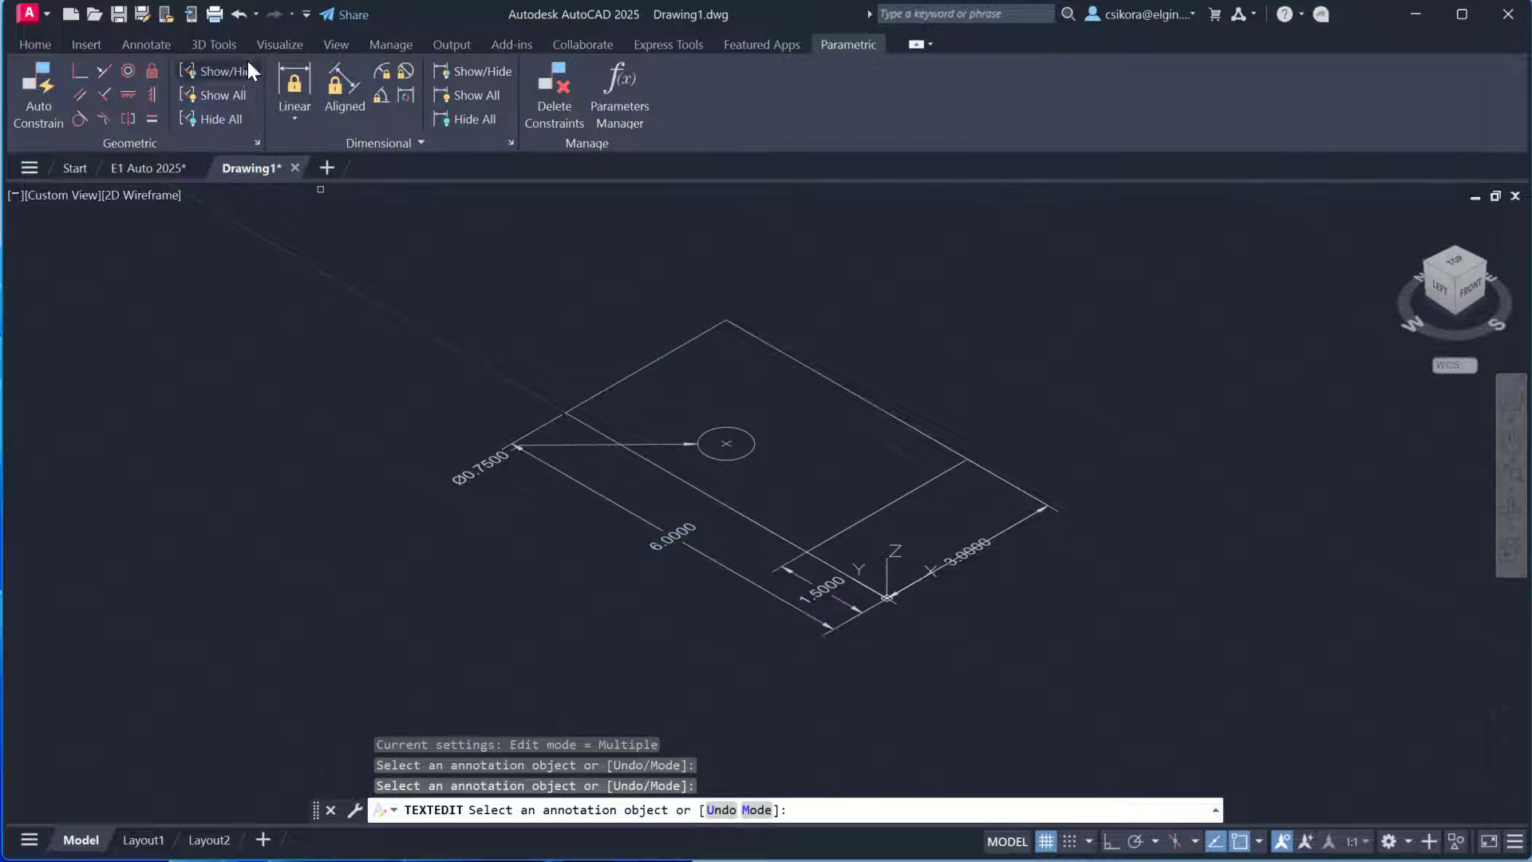
# Undo the last overall length change, and Presspull the large area around the circle to a height of 0.5
pyautogui.click(238, 14)
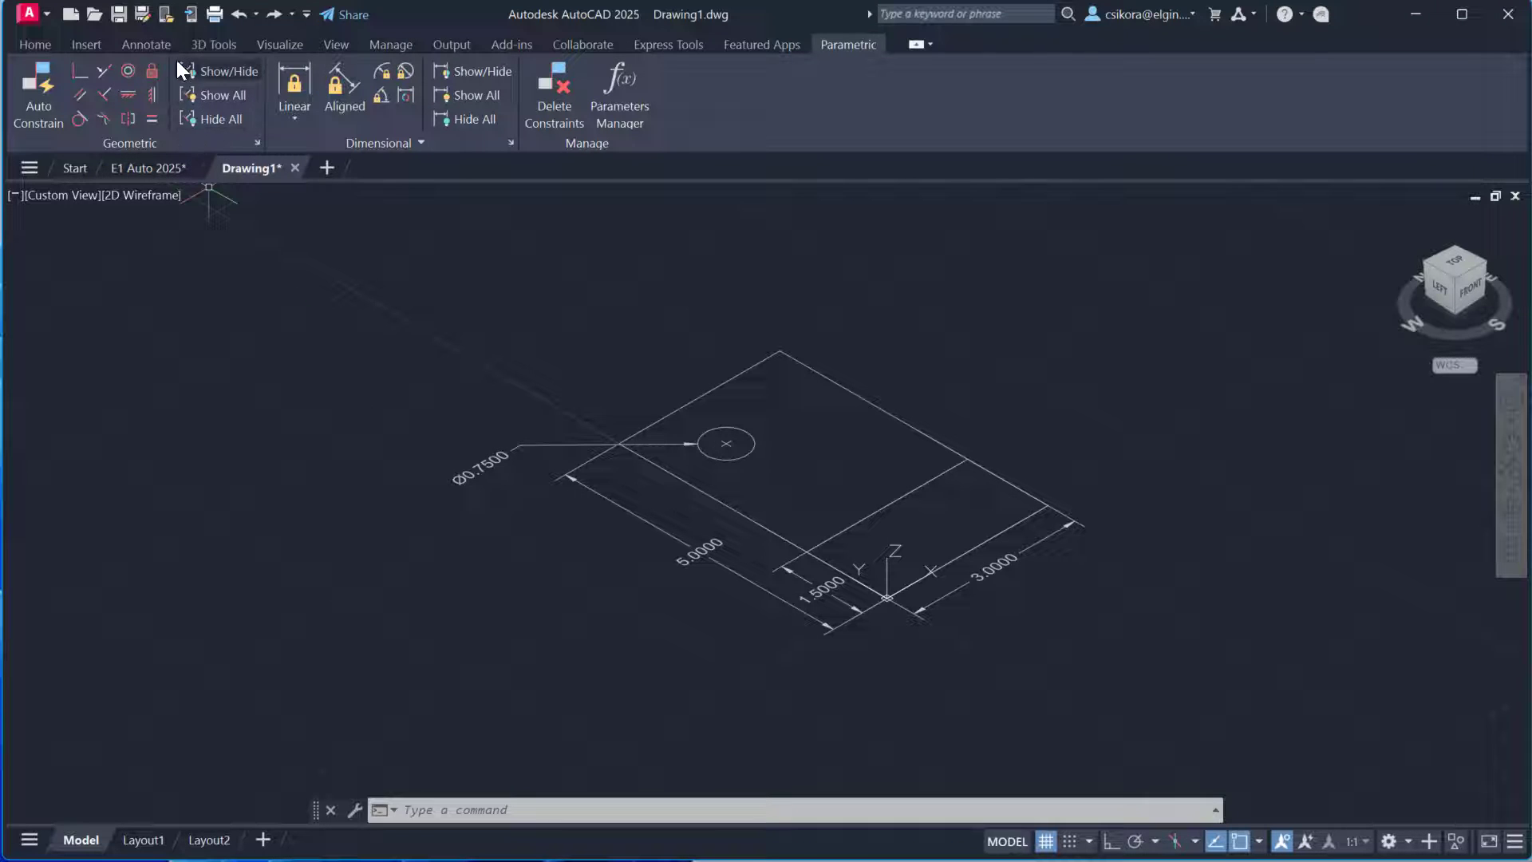
pyautogui.click(209, 45)
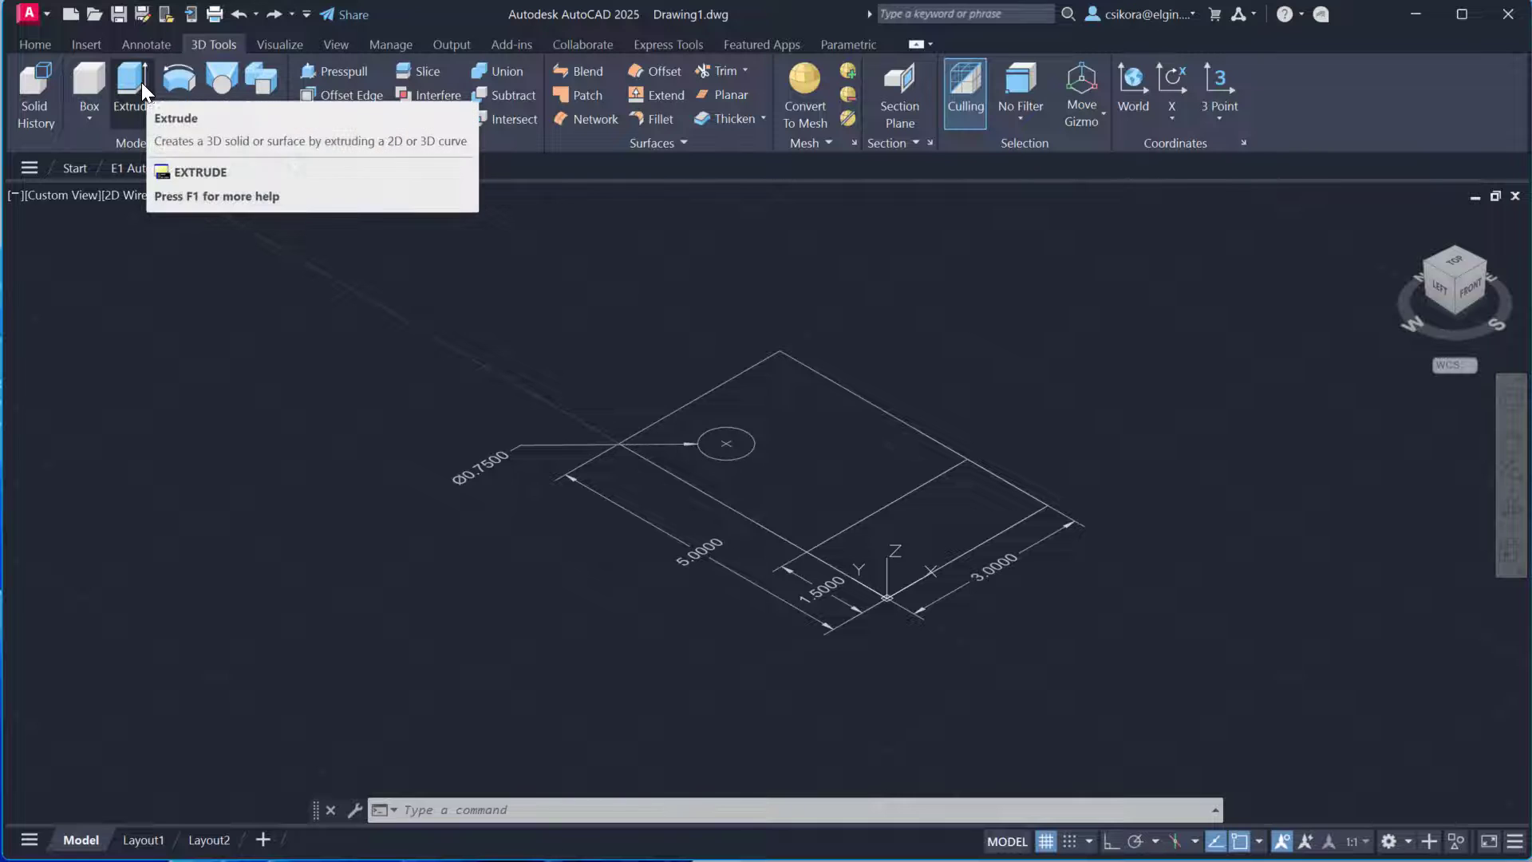
pyautogui.click(331, 74)
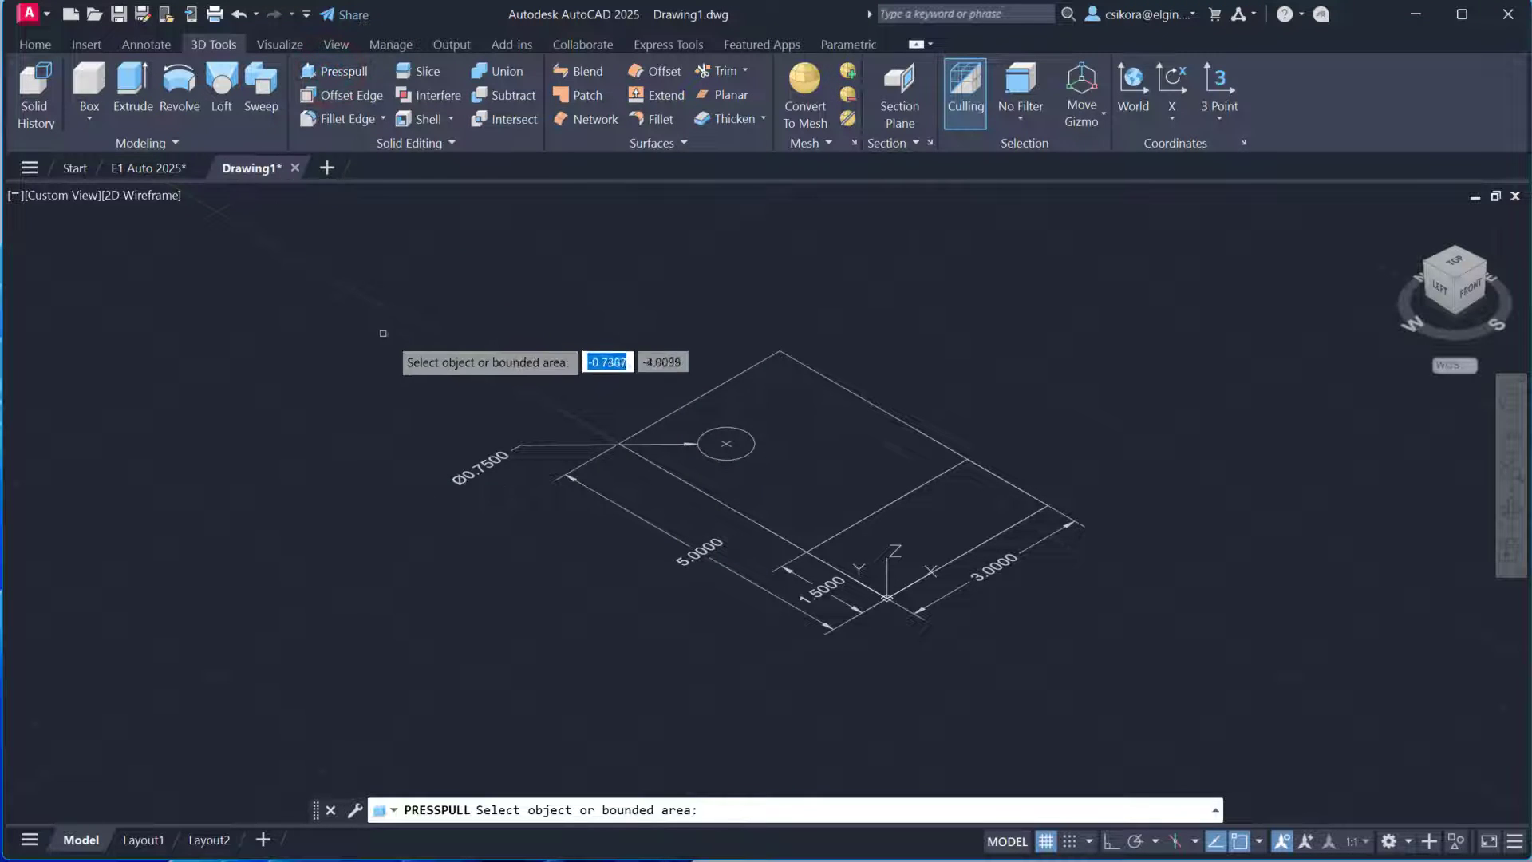
pyautogui.click(819, 467)
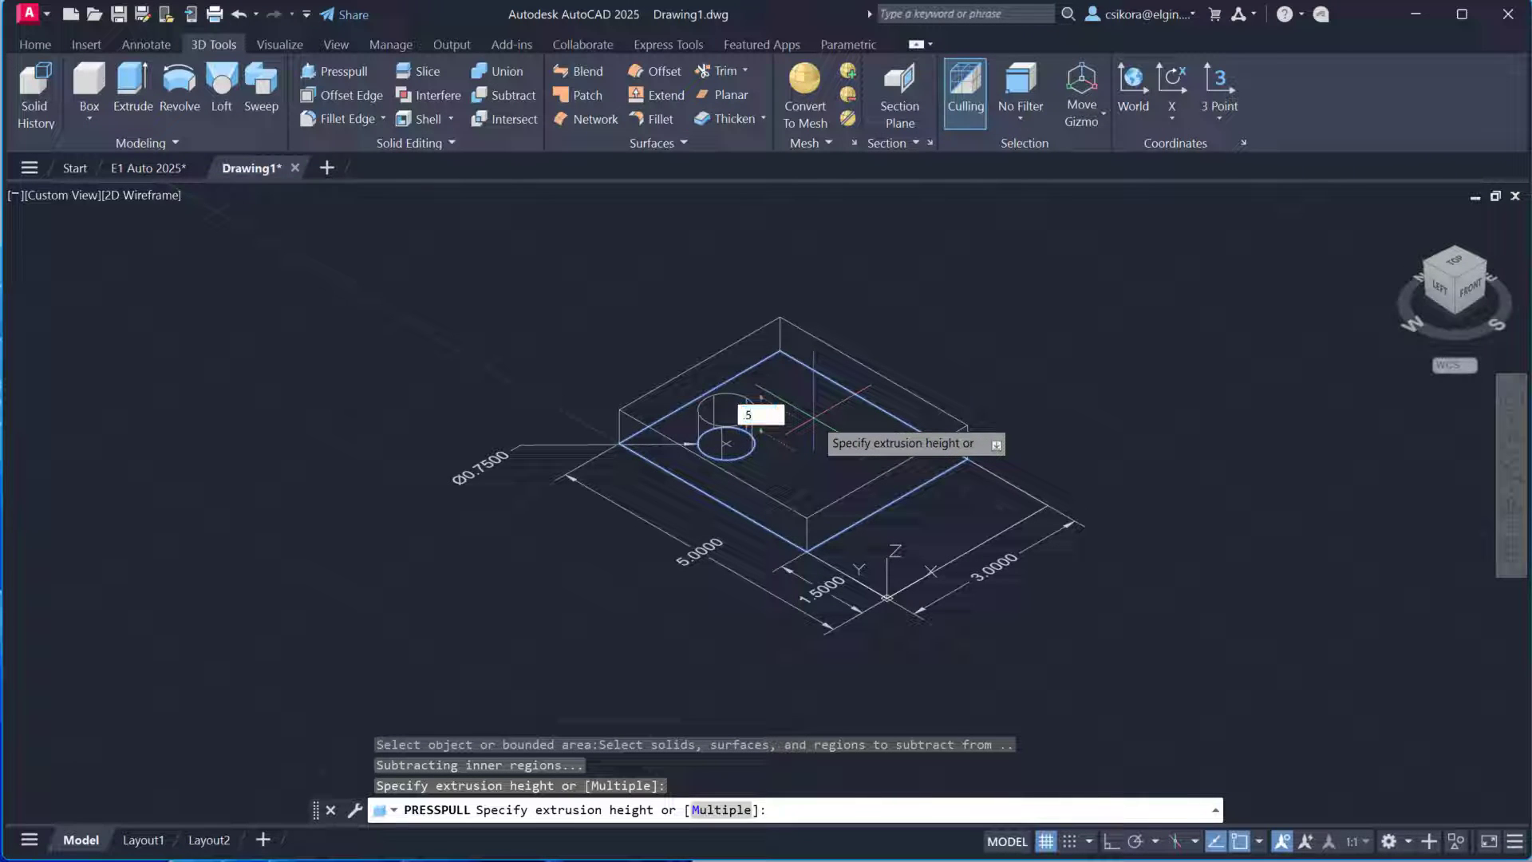
pyautogui.write('.5')
pyautogui.press('Return')
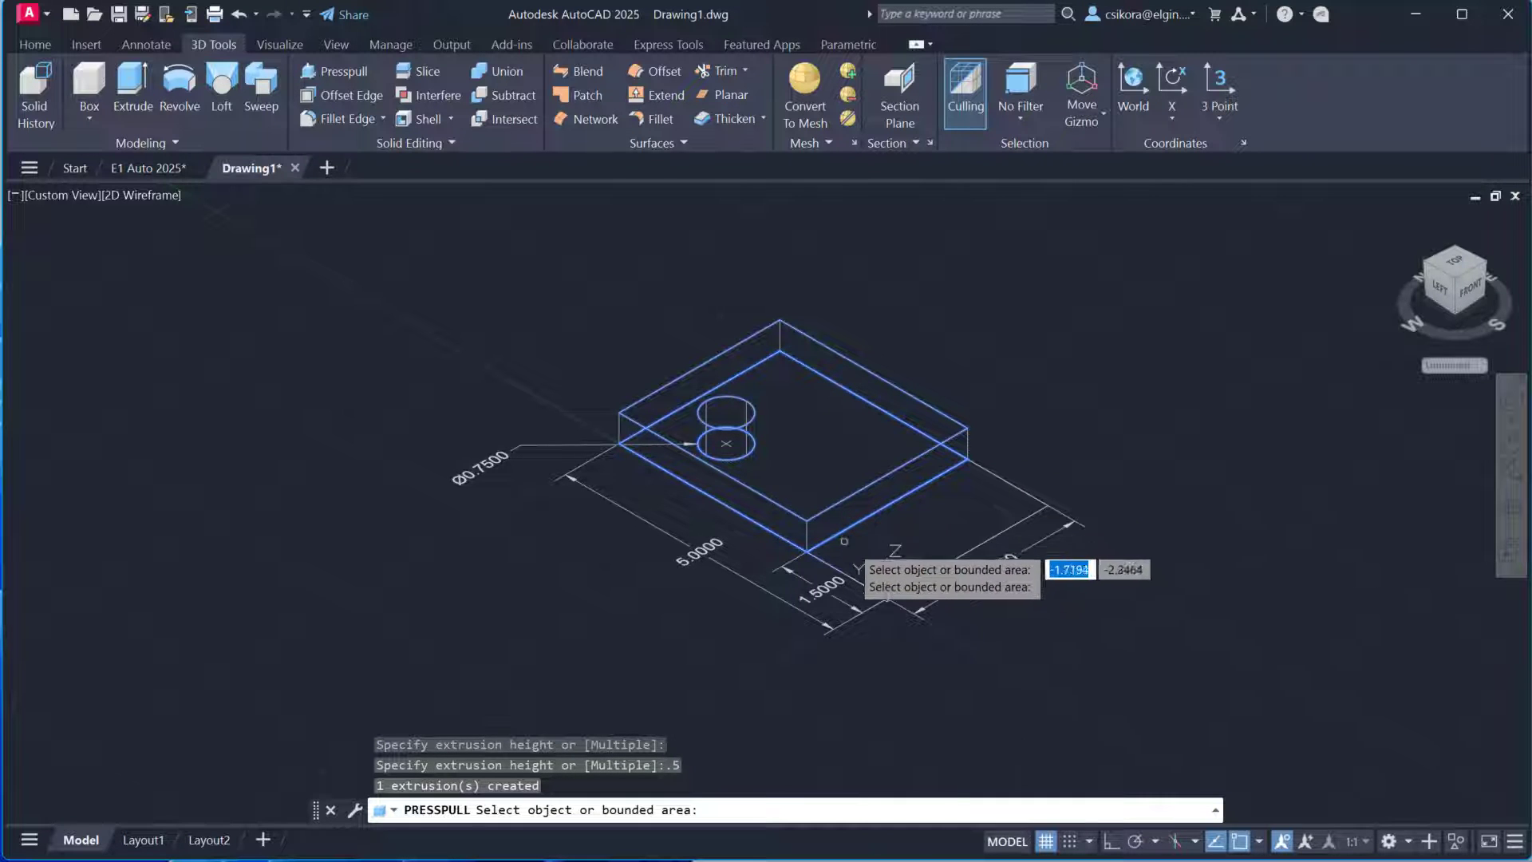
# Presspull the small rectangle's area to a height of 1
pyautogui.click(927, 535)
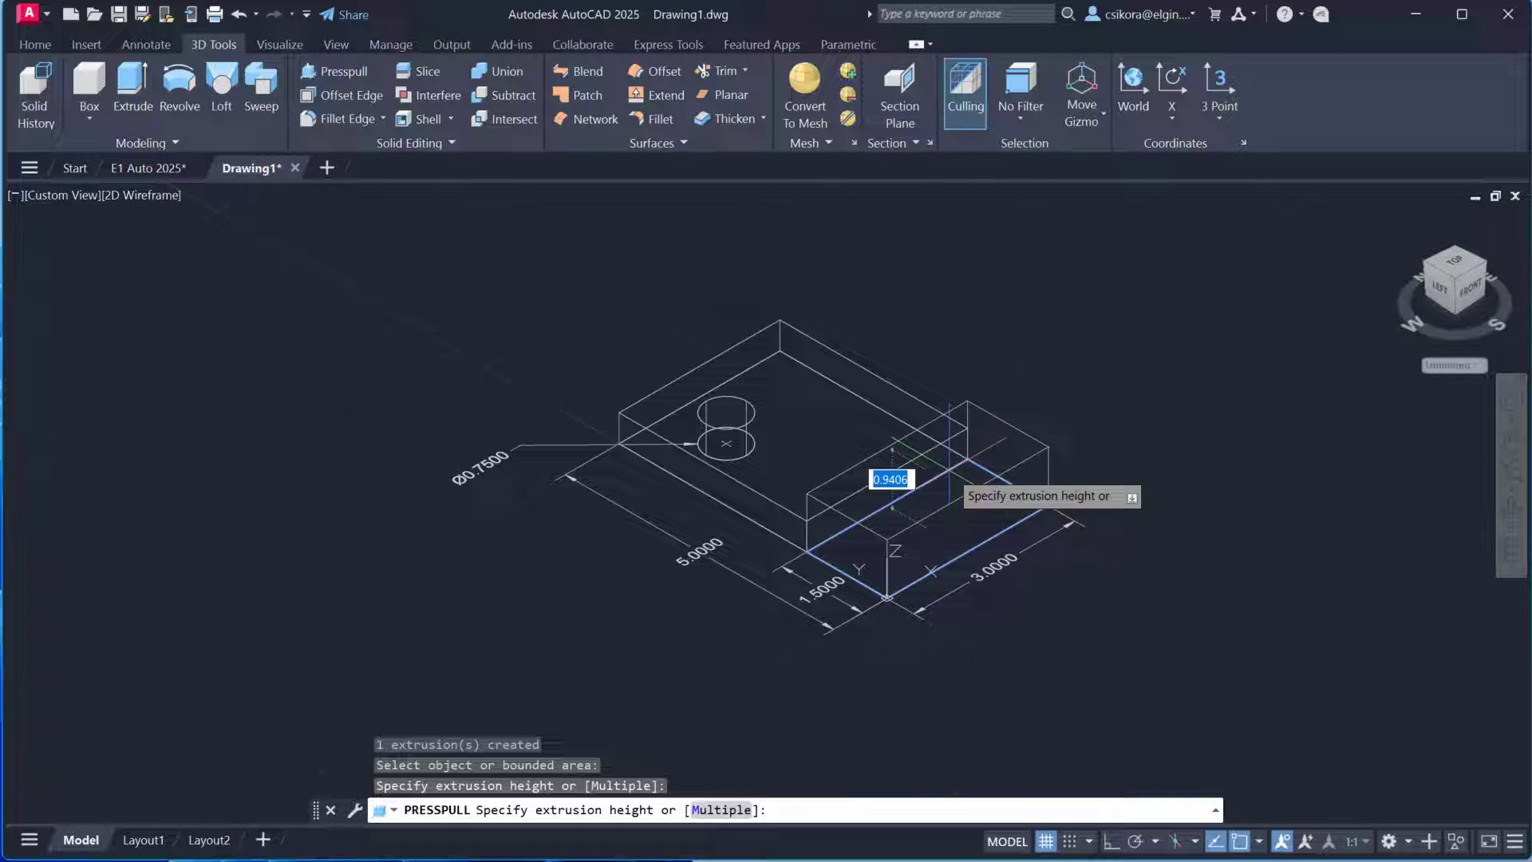
pyautogui.write('1')
pyautogui.press('Return')
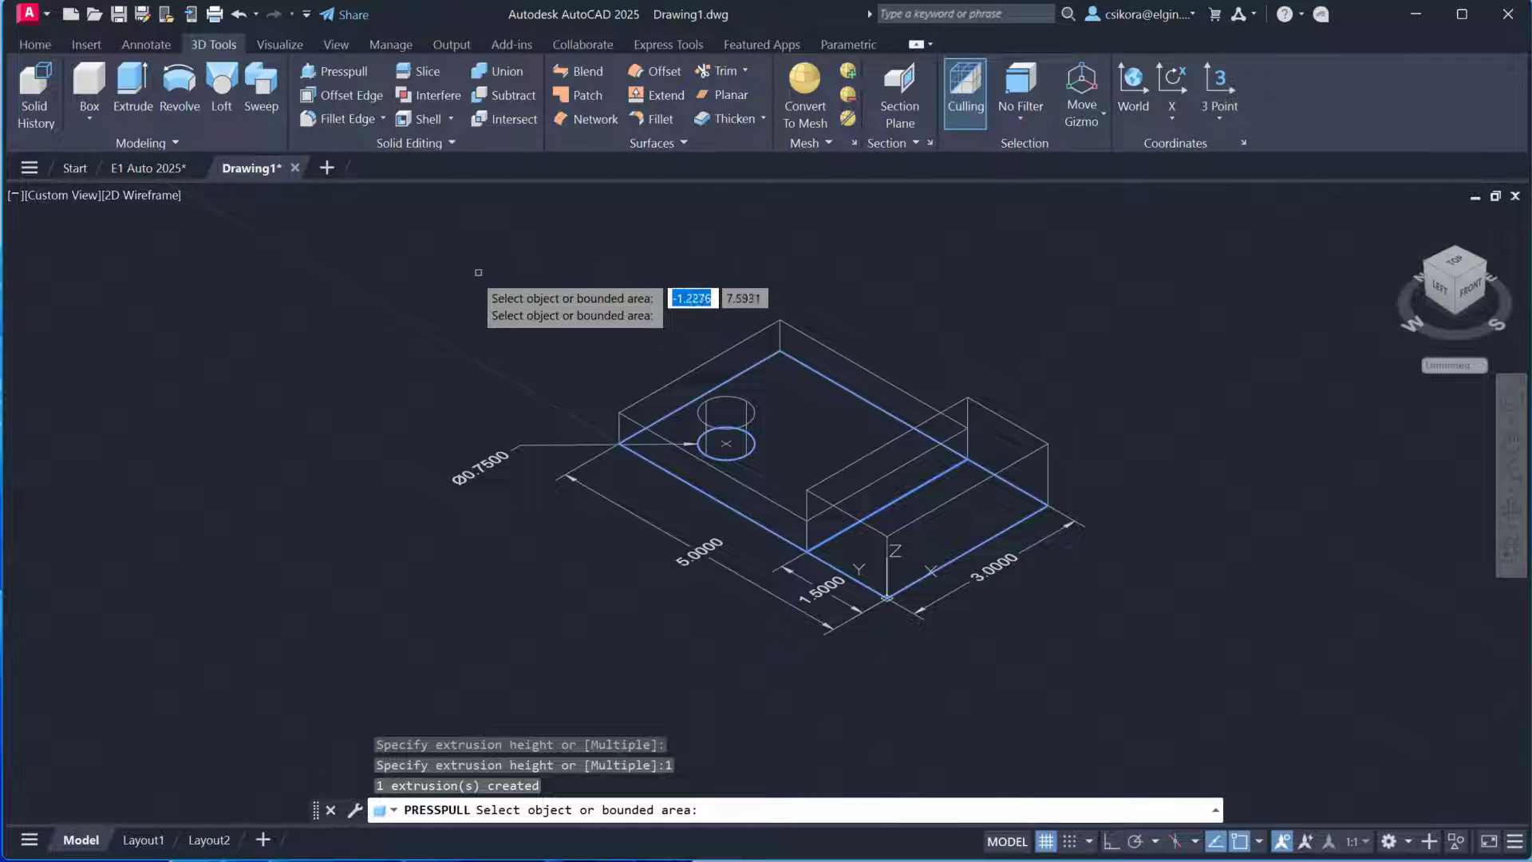
# Union the plate with the circular hole and the taller block into one solid
pyautogui.click(500, 74)
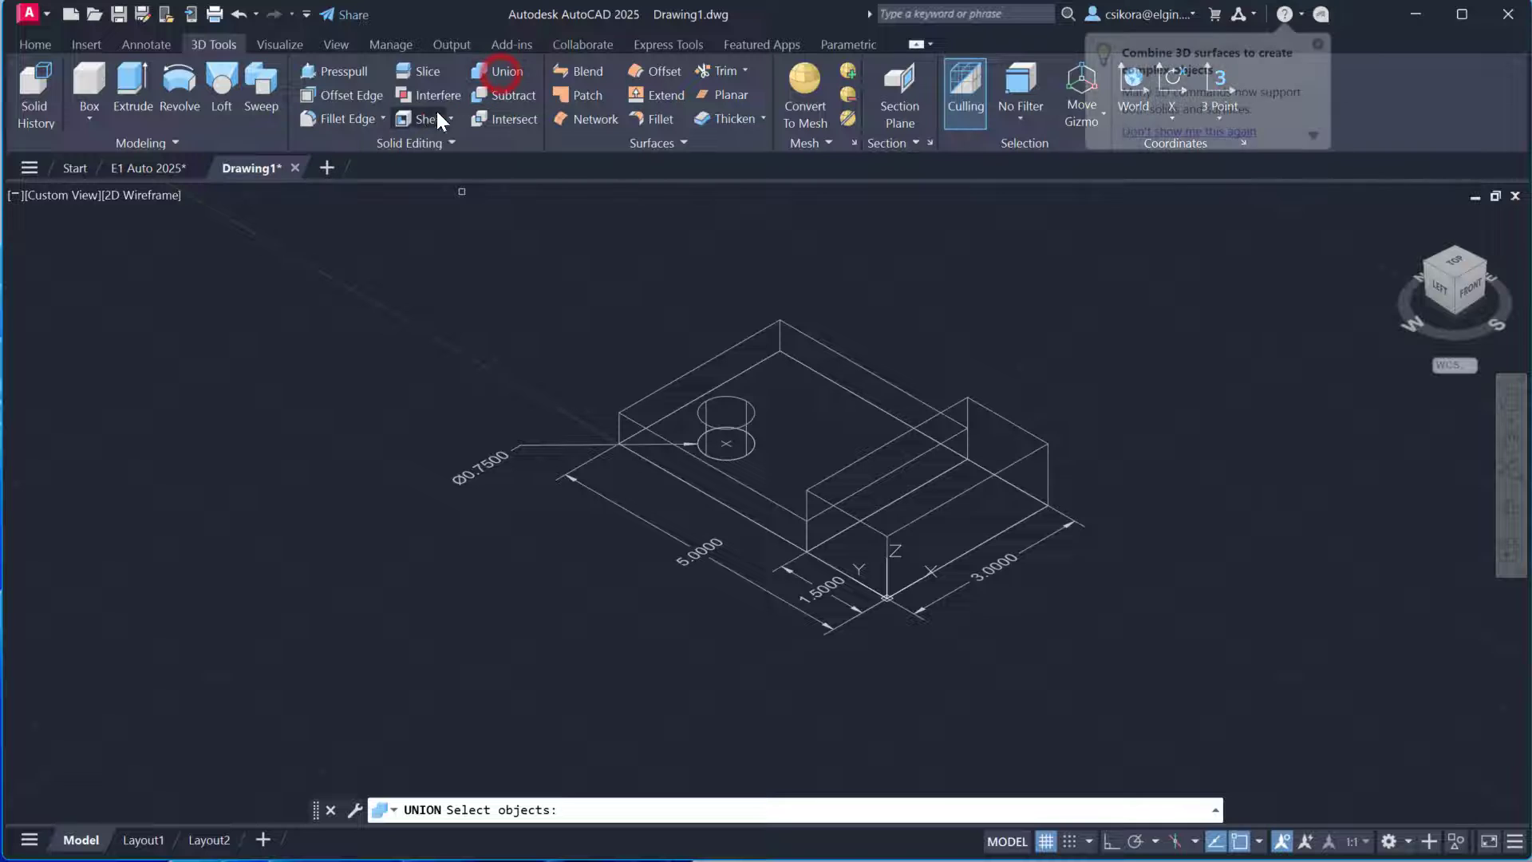
pyautogui.click(735, 477)
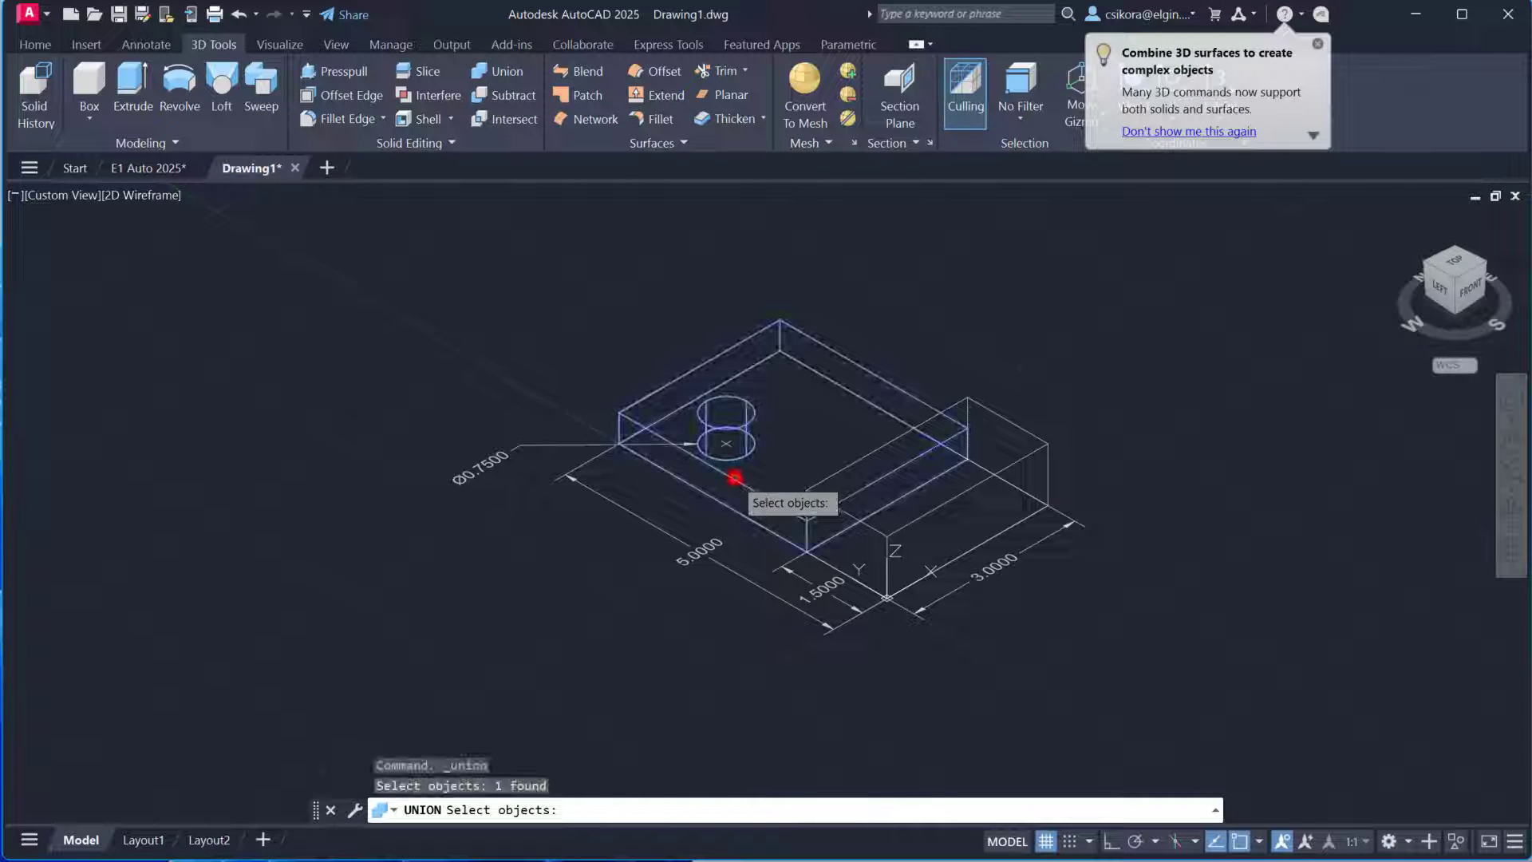
pyautogui.click(873, 528)
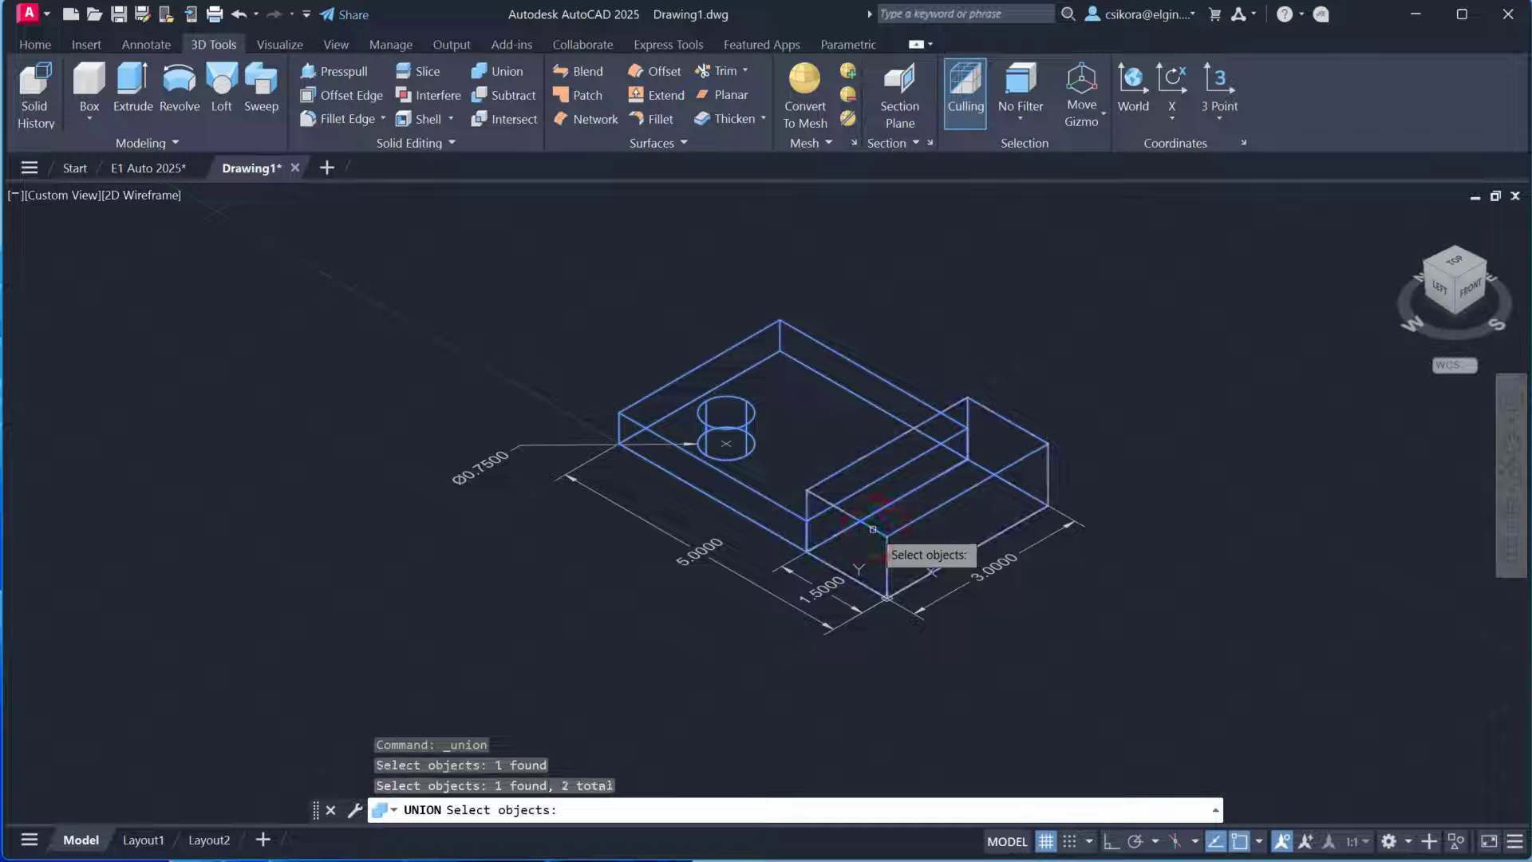
pyautogui.press('Return')
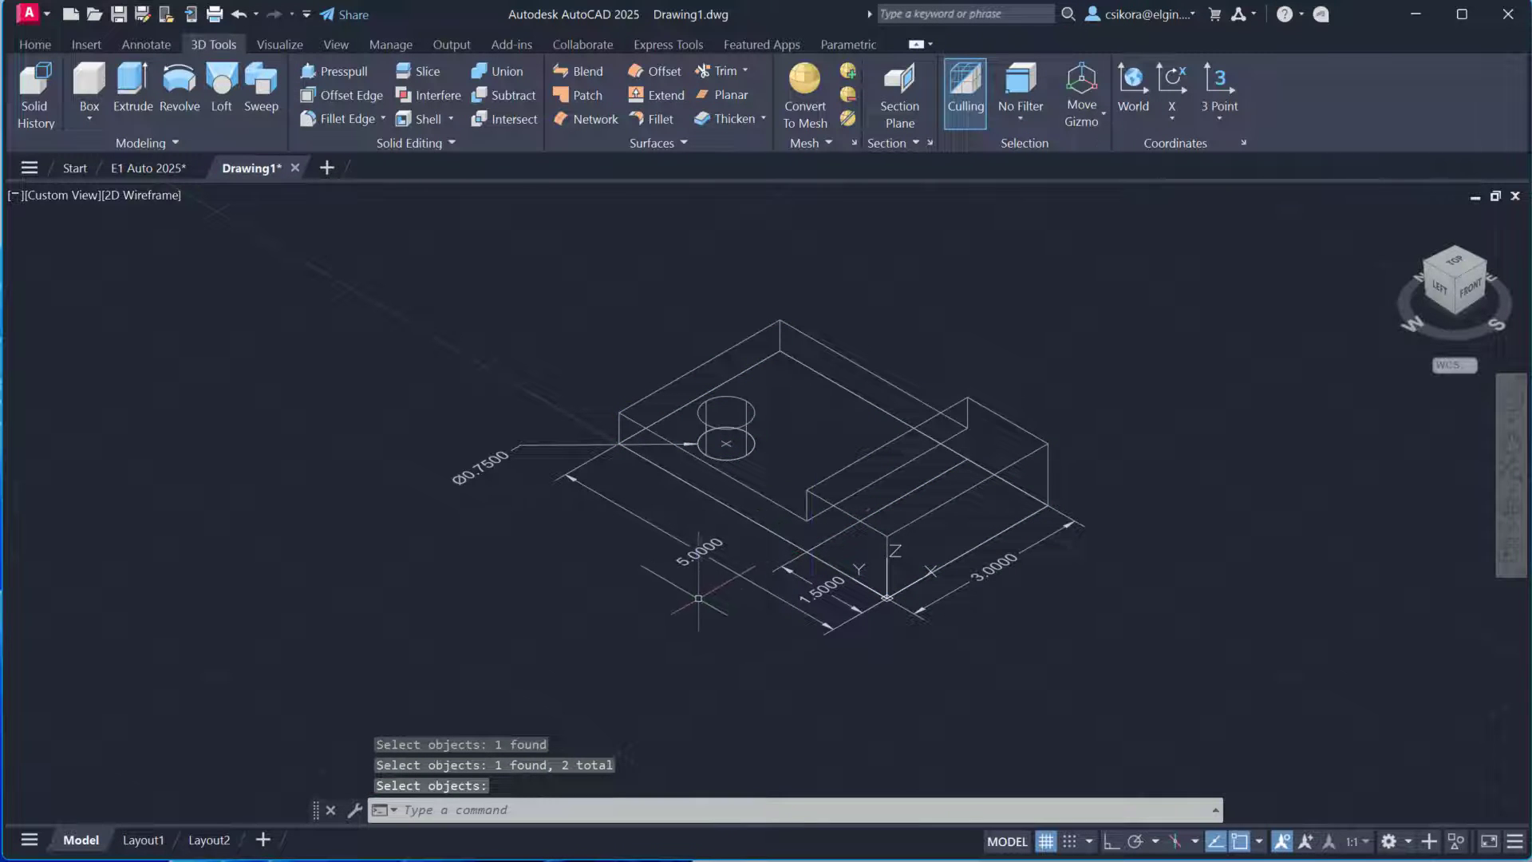
# Apply the Shaded with edges visual style and inspect the solid from the top and home isometric views
pyautogui.click(150, 194)
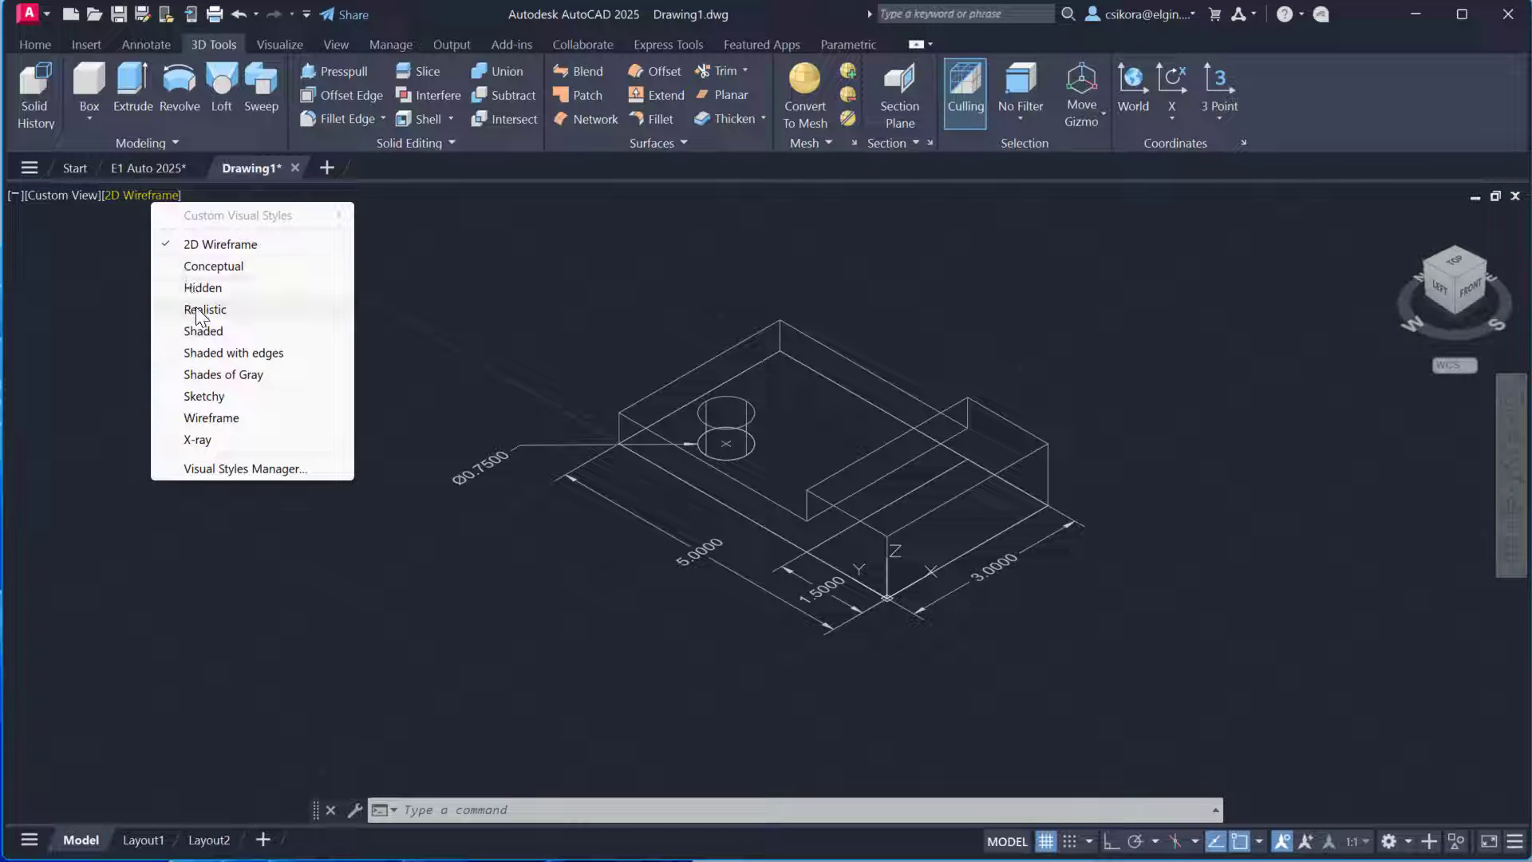
pyautogui.click(192, 353)
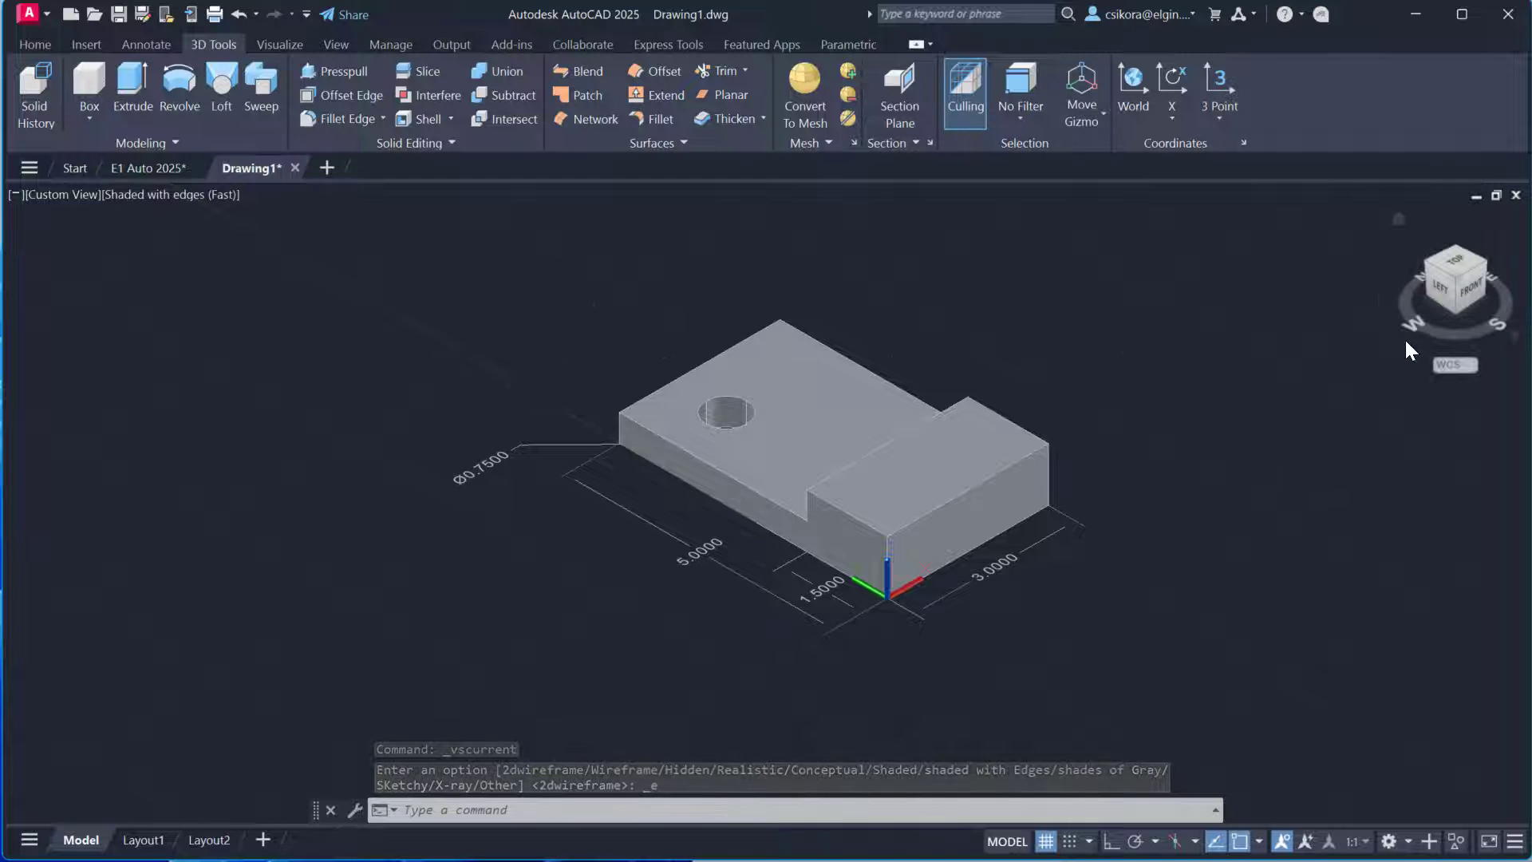
pyautogui.moveTo(1415, 325); pyautogui.dragTo(1377, 313)
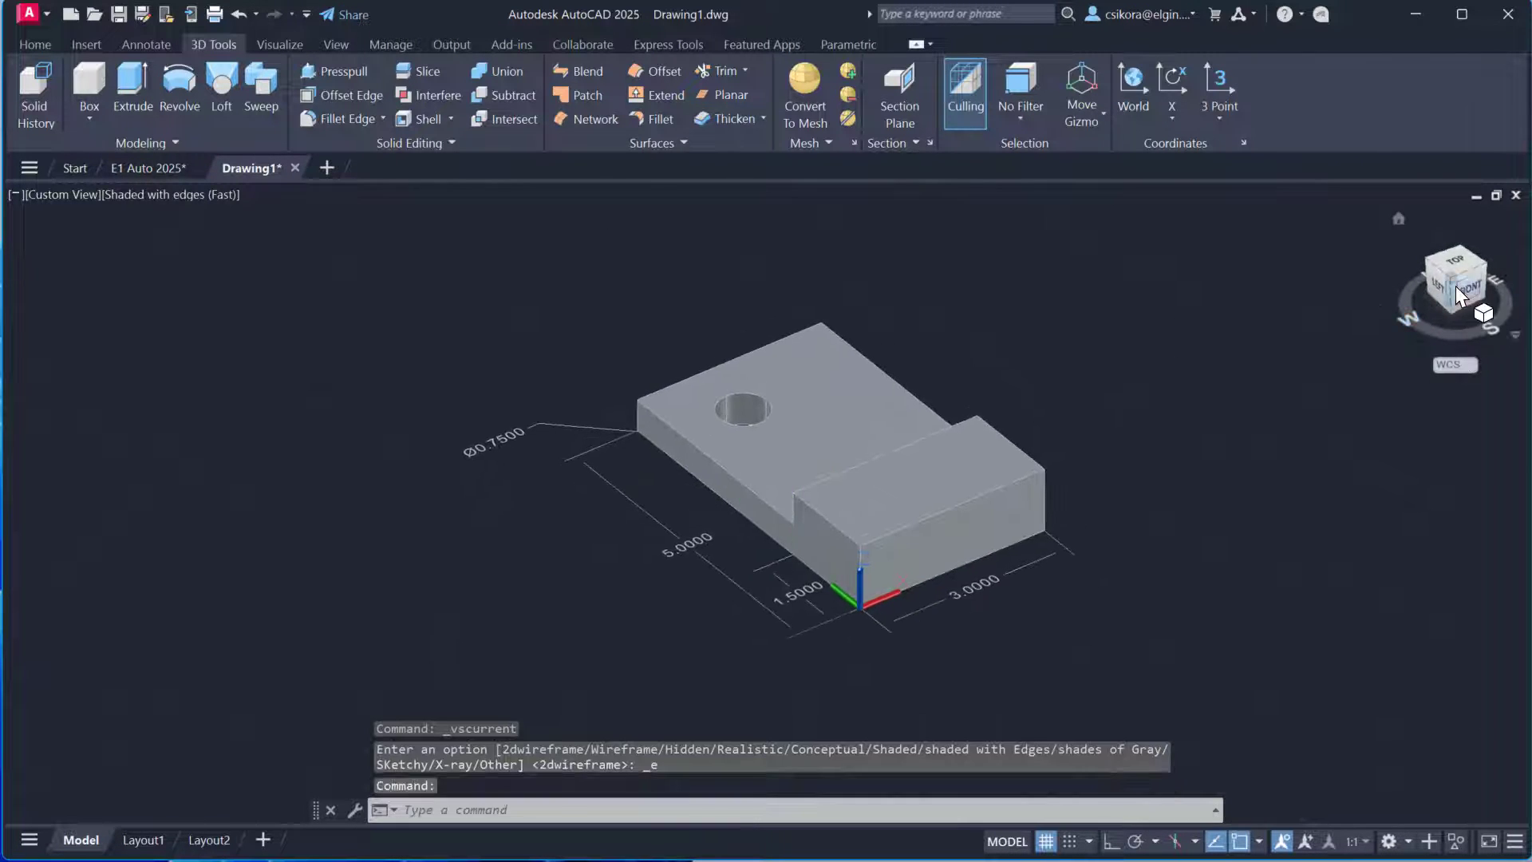
pyautogui.click(1457, 264)
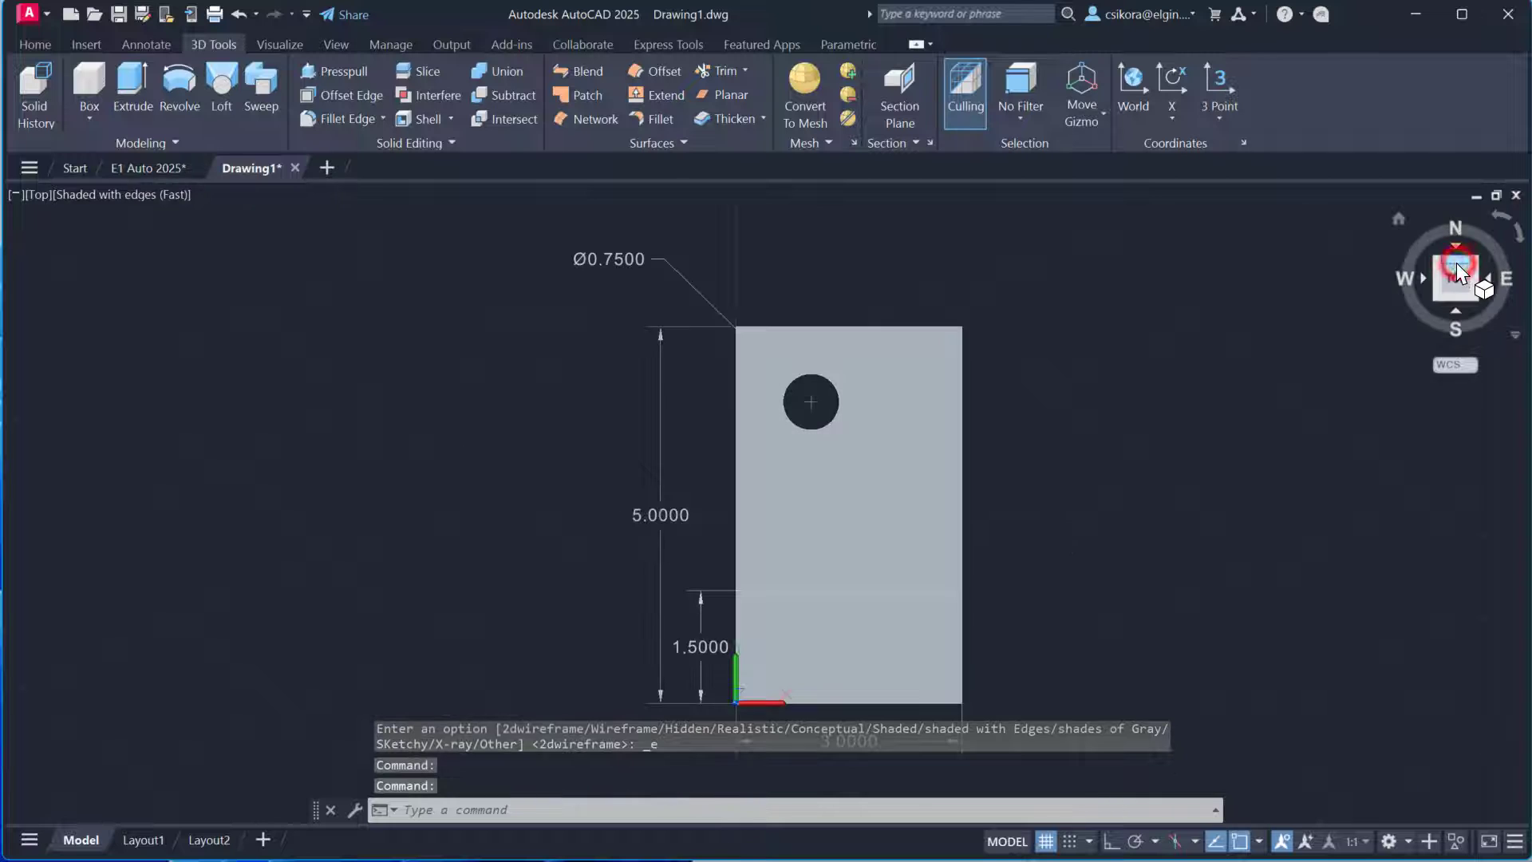
pyautogui.click(1400, 221)
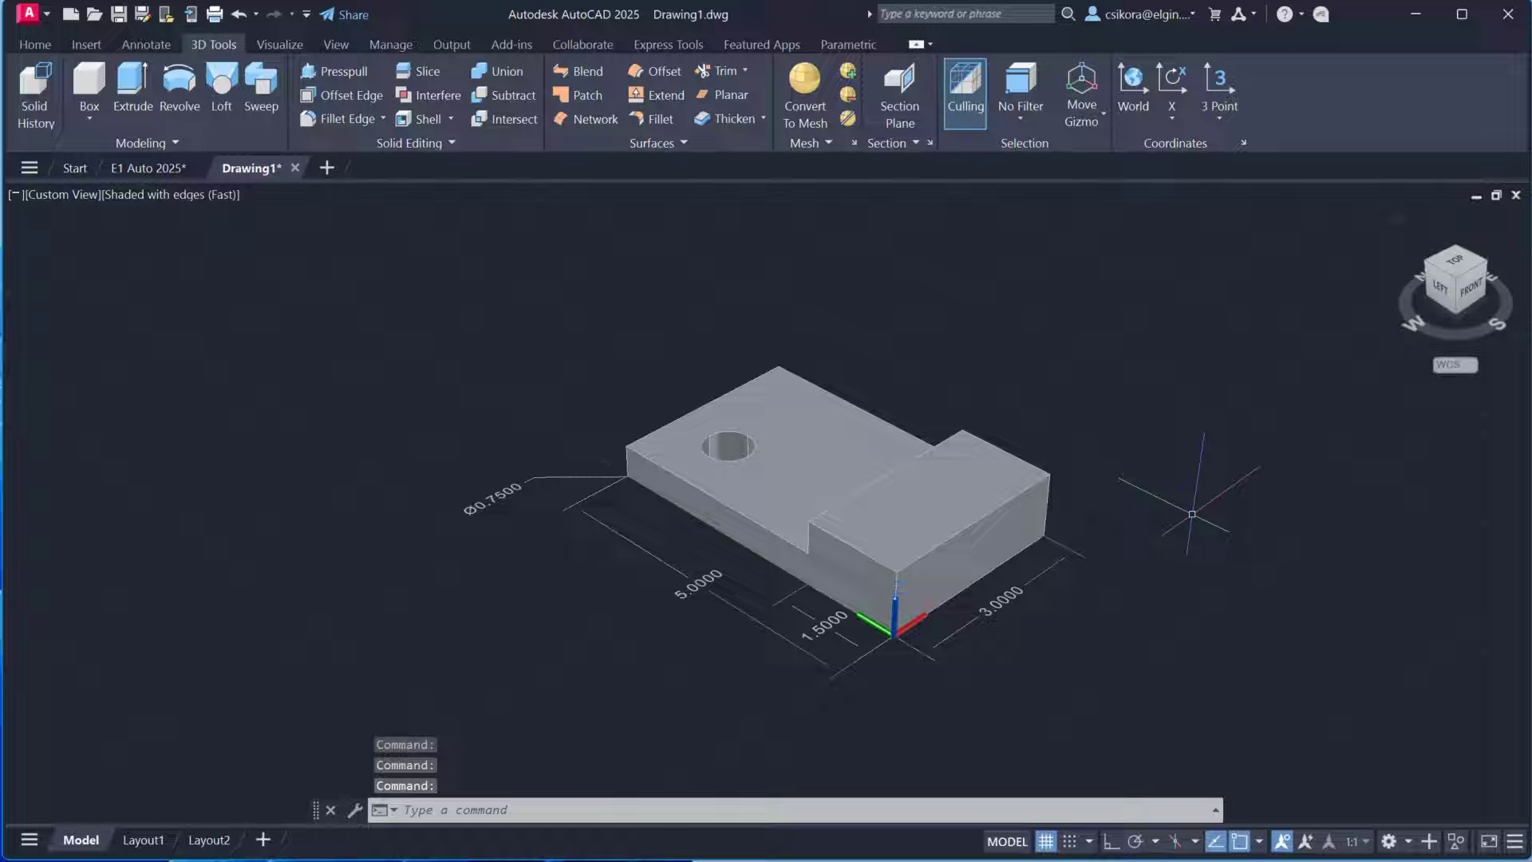
# Fillet two vertical edges on the same long side with radius 1: the plate's hole-end corner and the raised block's inner corner
pyautogui.click(857, 466)
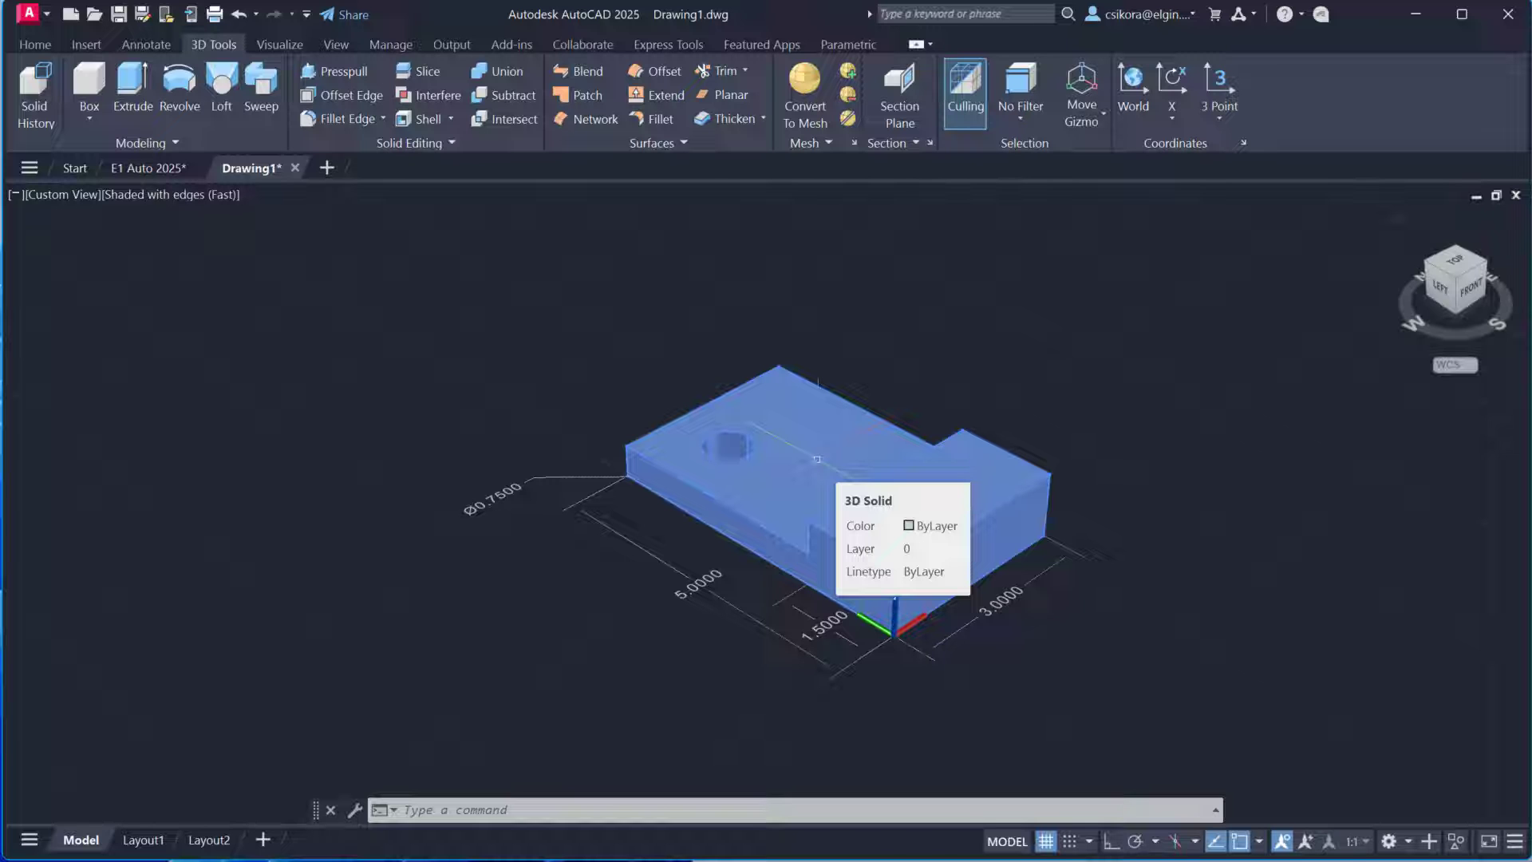
pyautogui.keyDown('shift'); pyautogui.moveTo(817, 459); pyautogui.dragTo(319, 445, button='middle'); pyautogui.keyUp('shift')
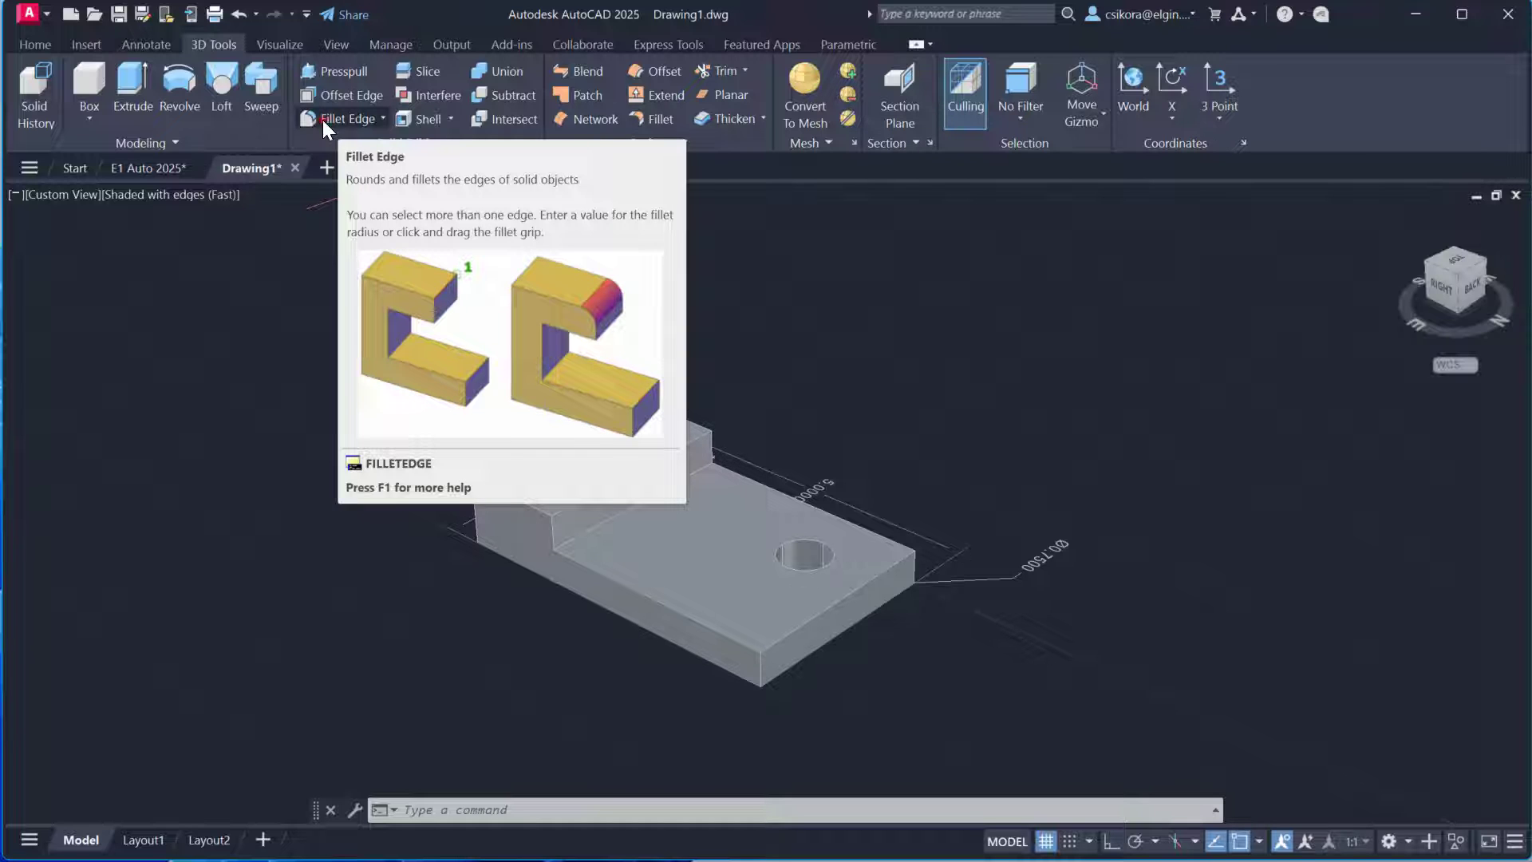
pyautogui.click(383, 118)
pyautogui.click(349, 155)
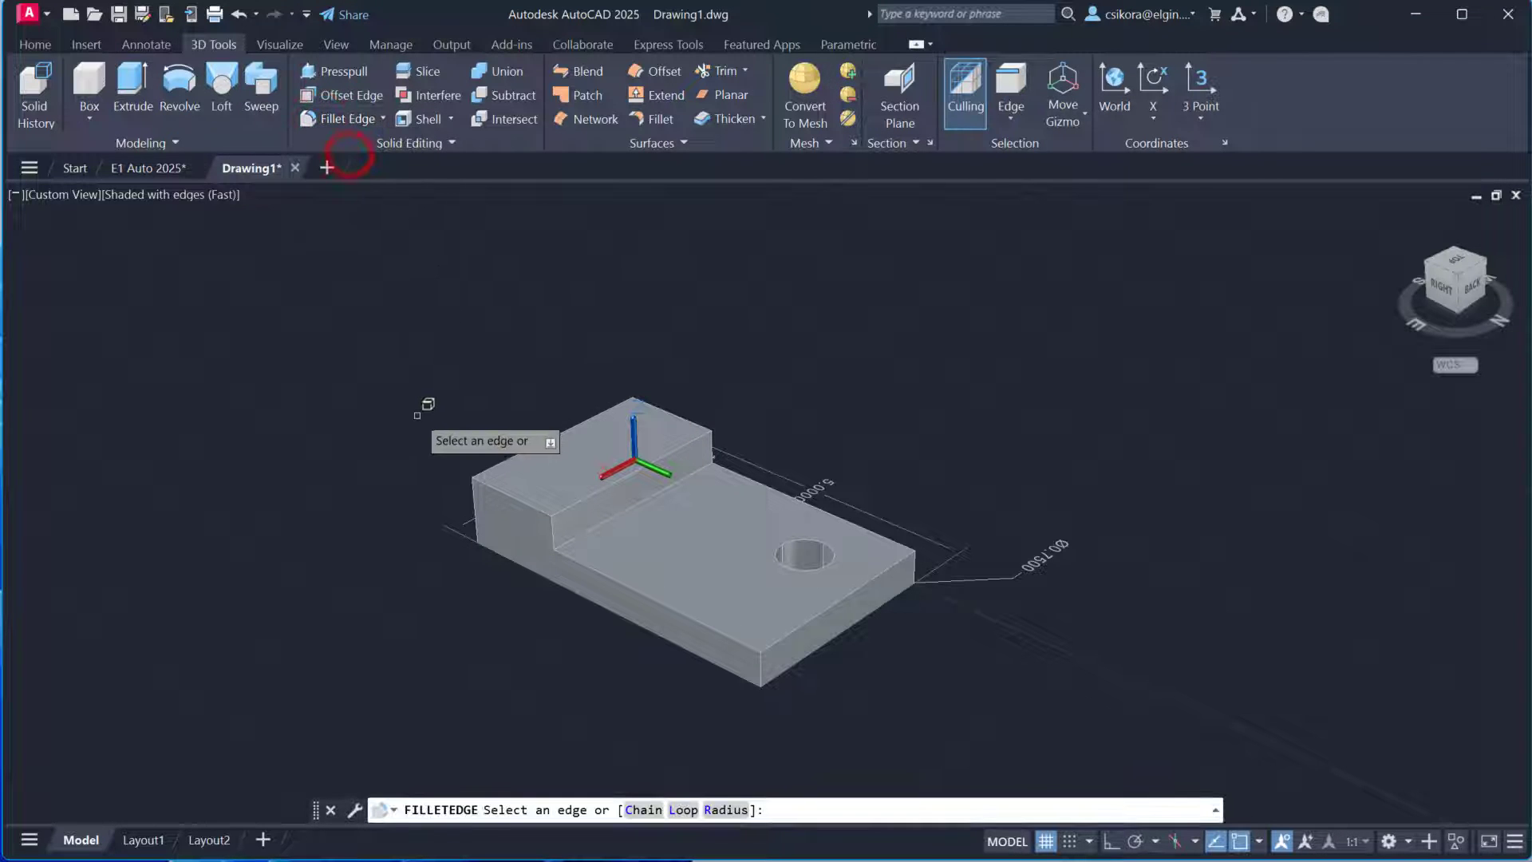
pyautogui.click(726, 810)
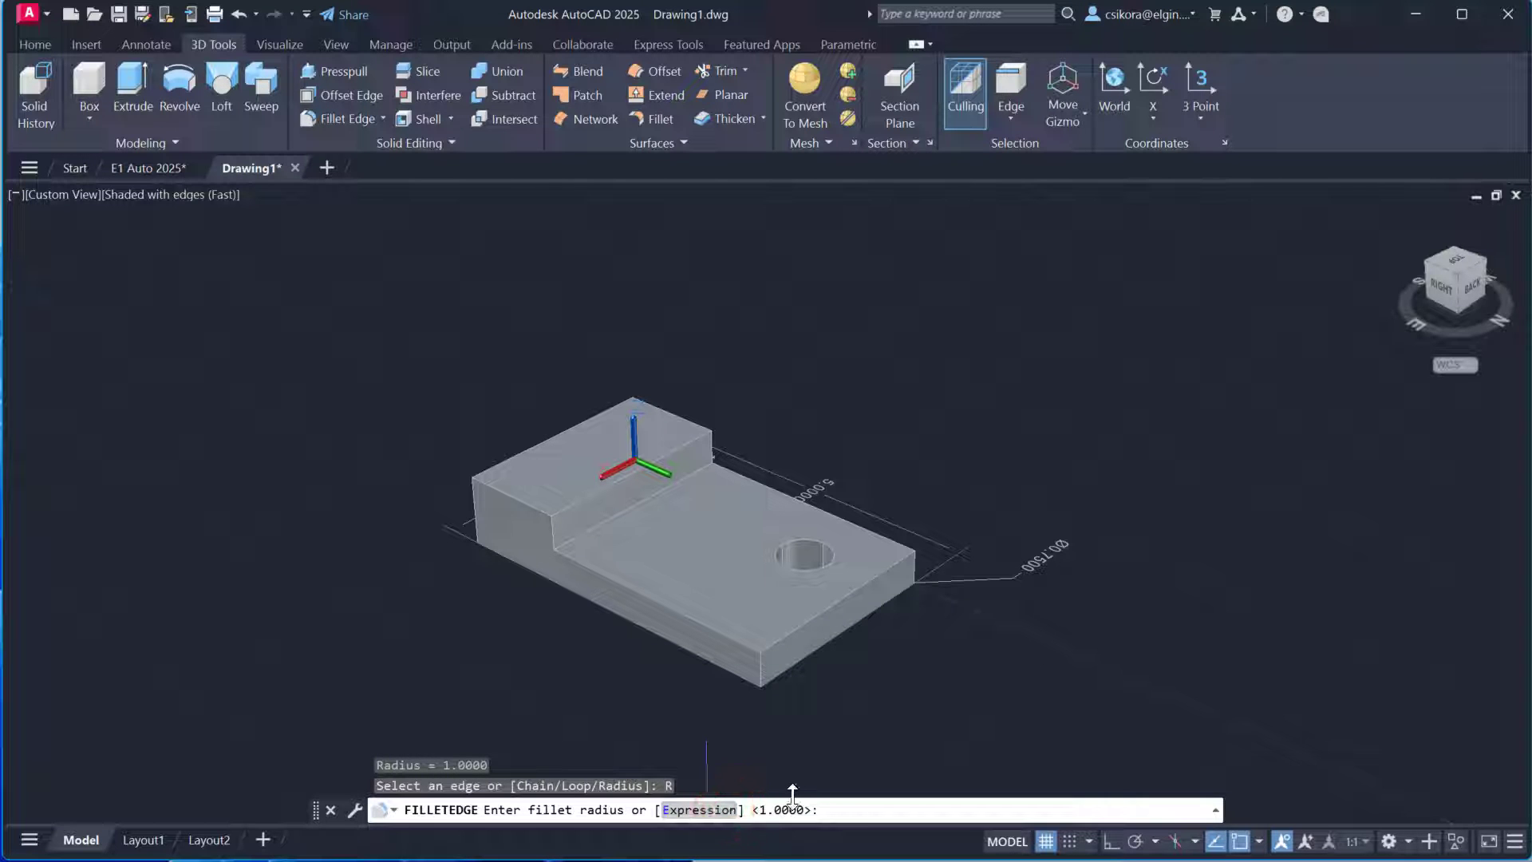
pyautogui.press('Return')
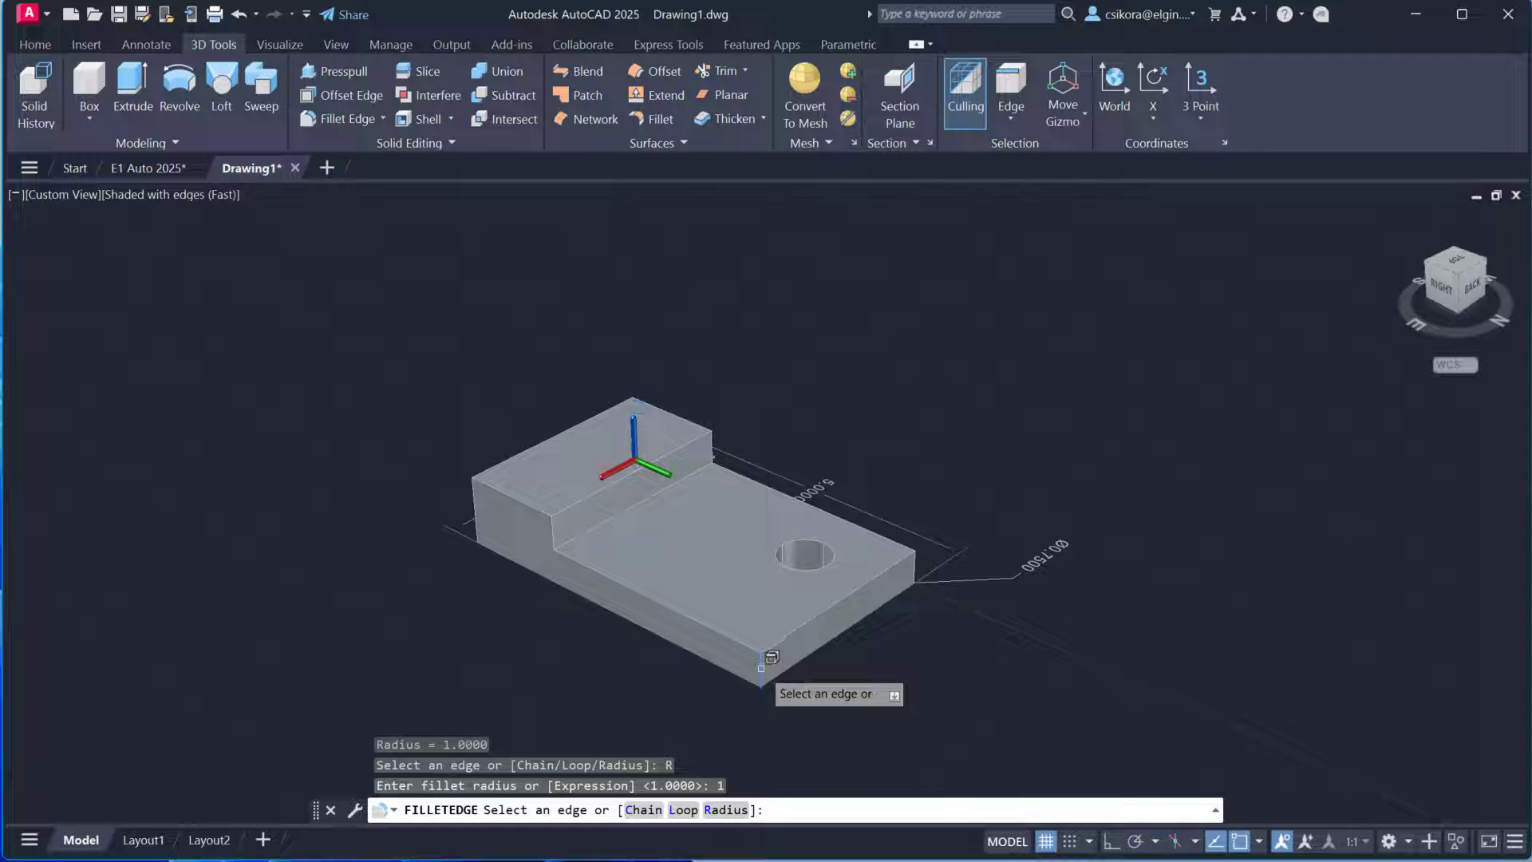
pyautogui.click(761, 669)
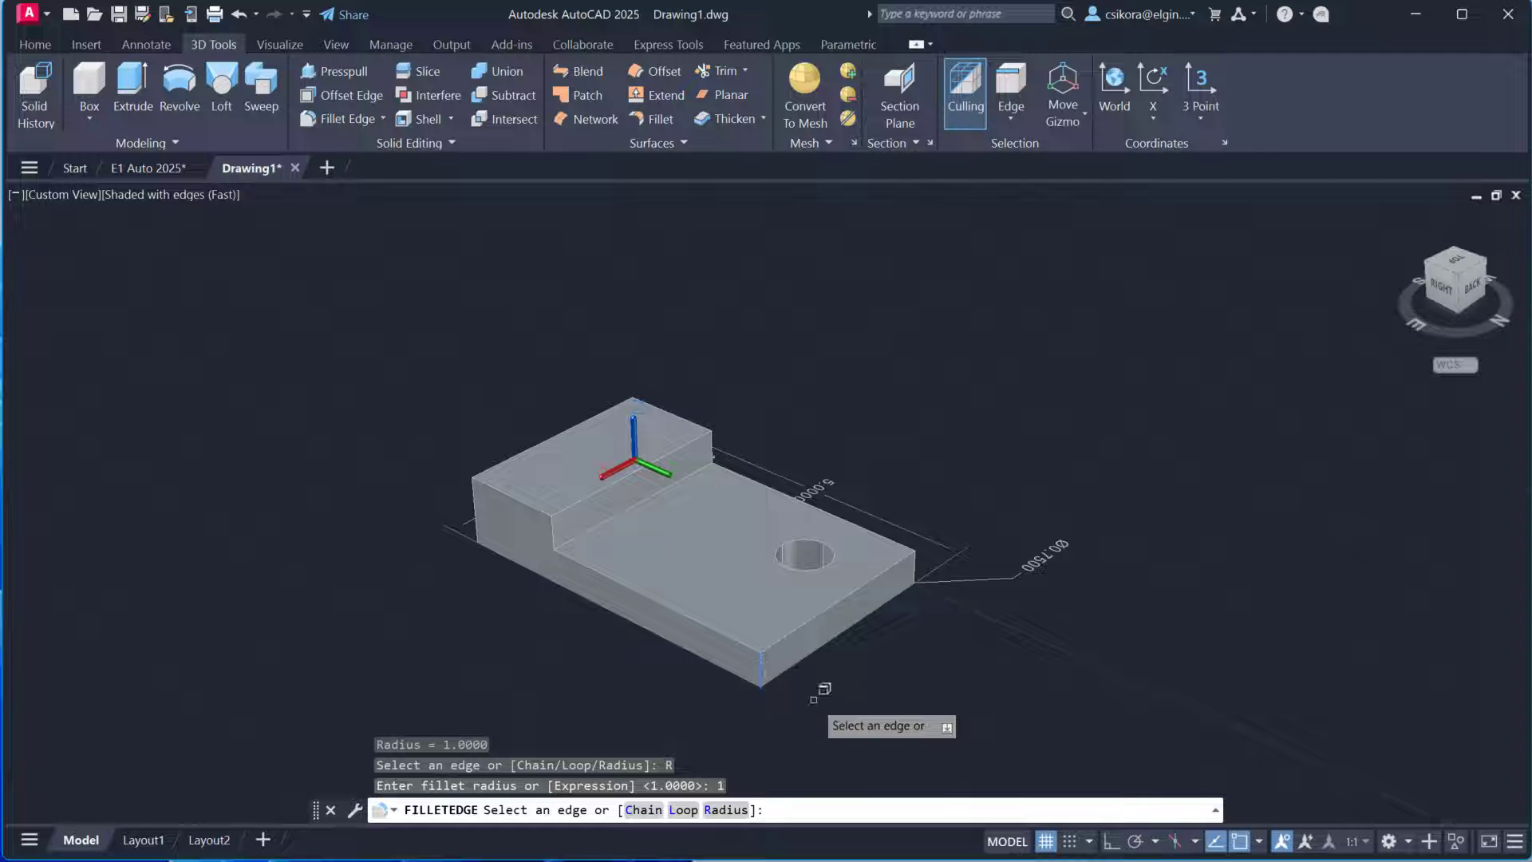
pyautogui.click(761, 666)
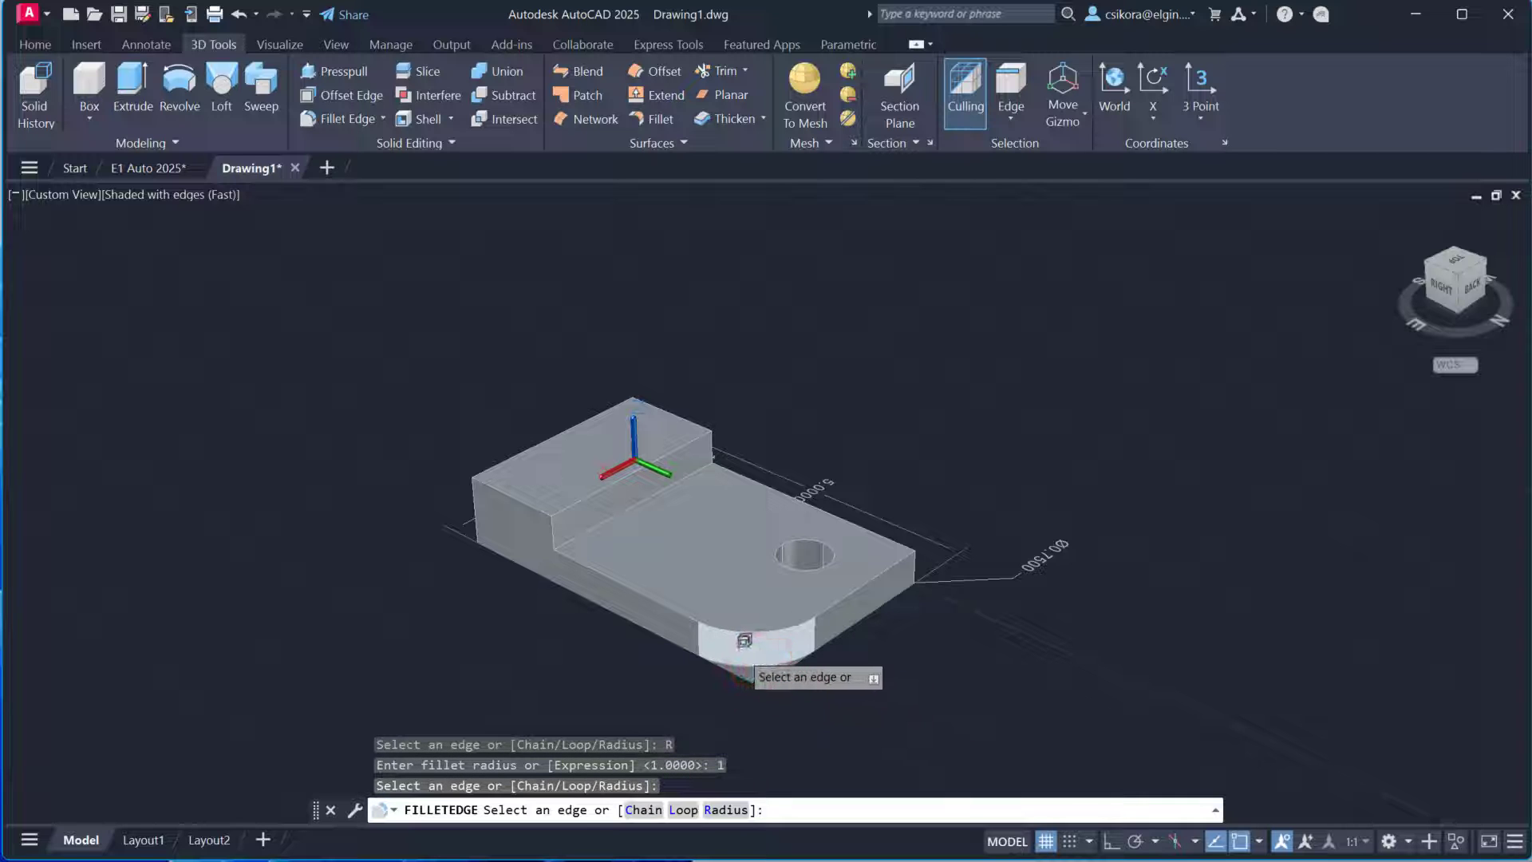
pyautogui.click(553, 525)
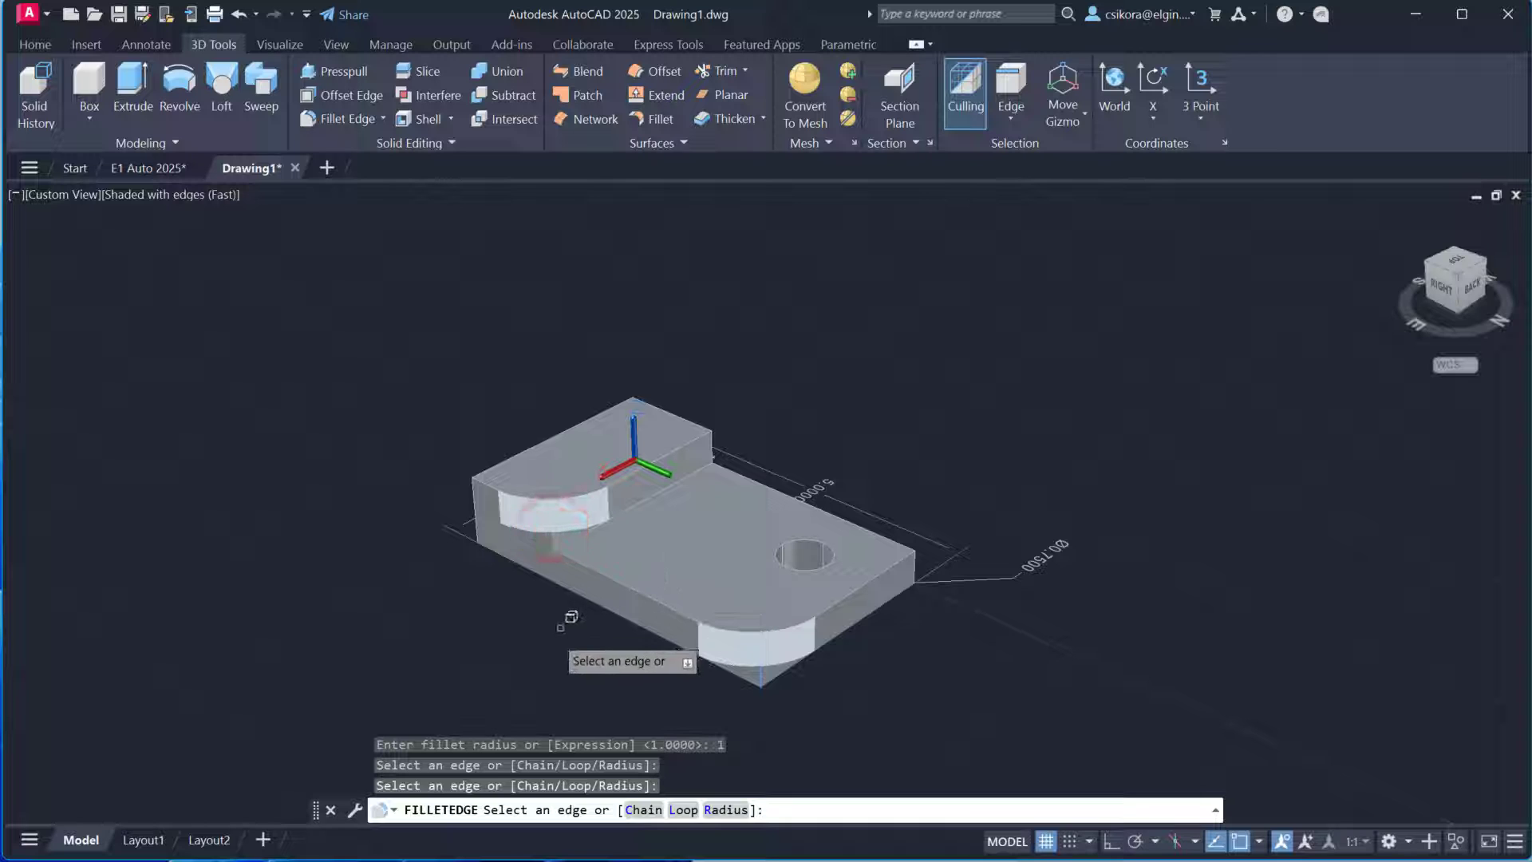
pyautogui.press('Return')
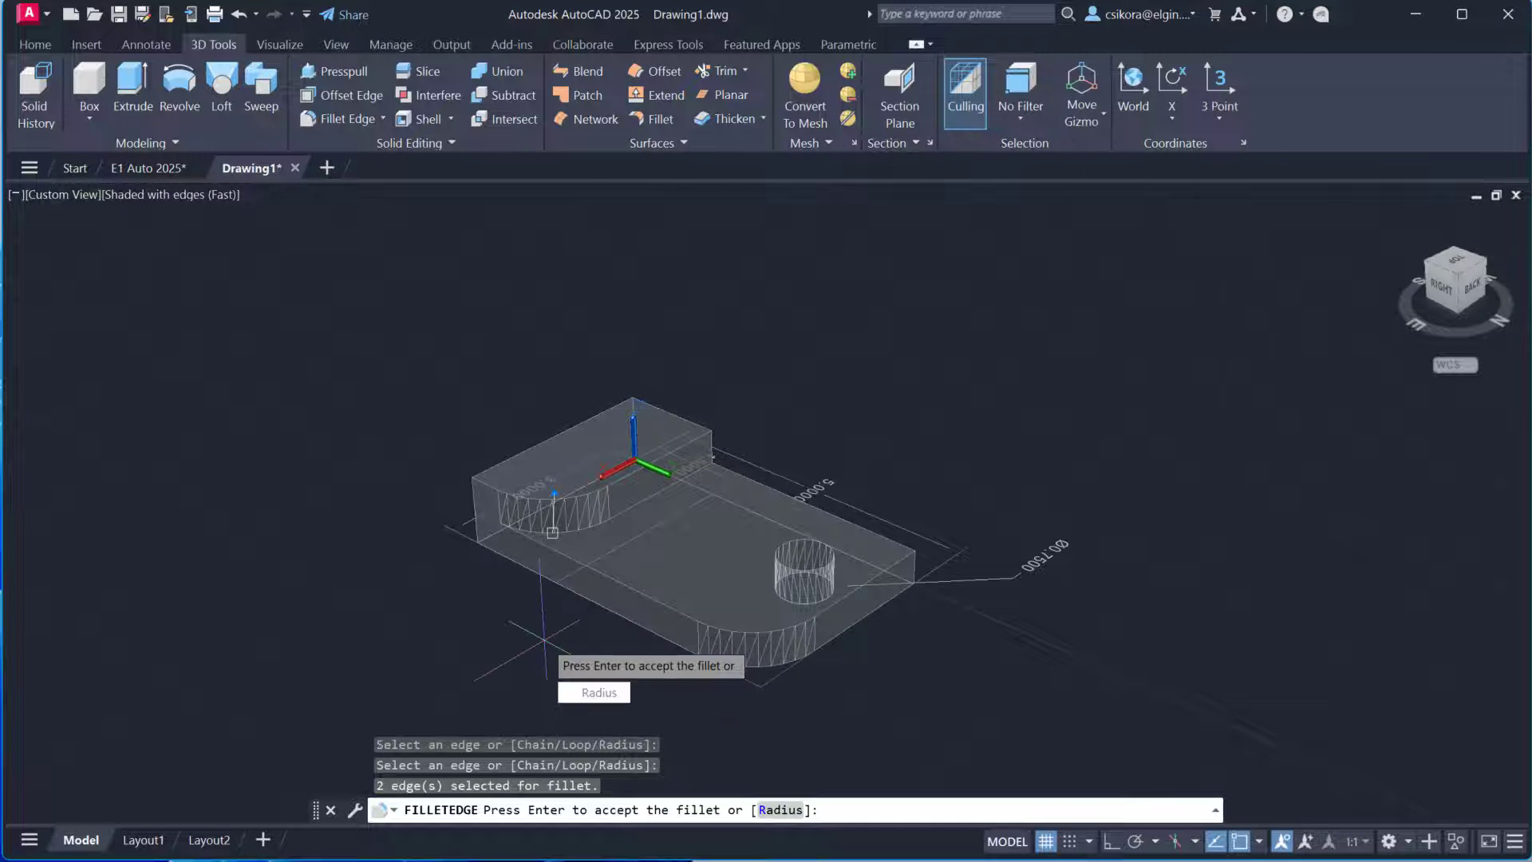
pyautogui.press('Return')
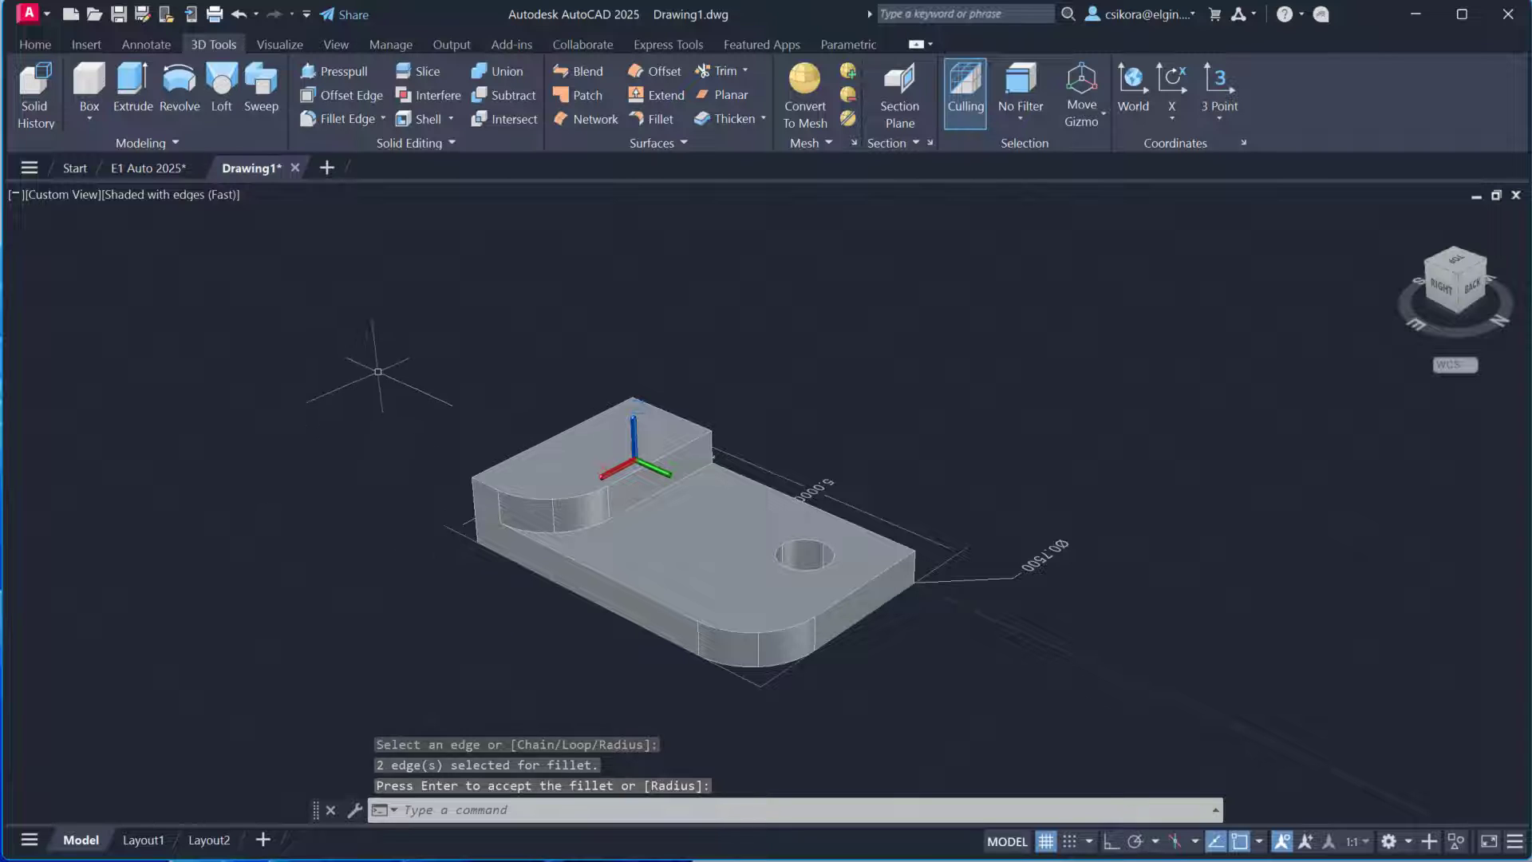
# Chamfer the plate's top edges along the hole end, rounded corner and adjoining long side with both distances set to .125
pyautogui.click(382, 119)
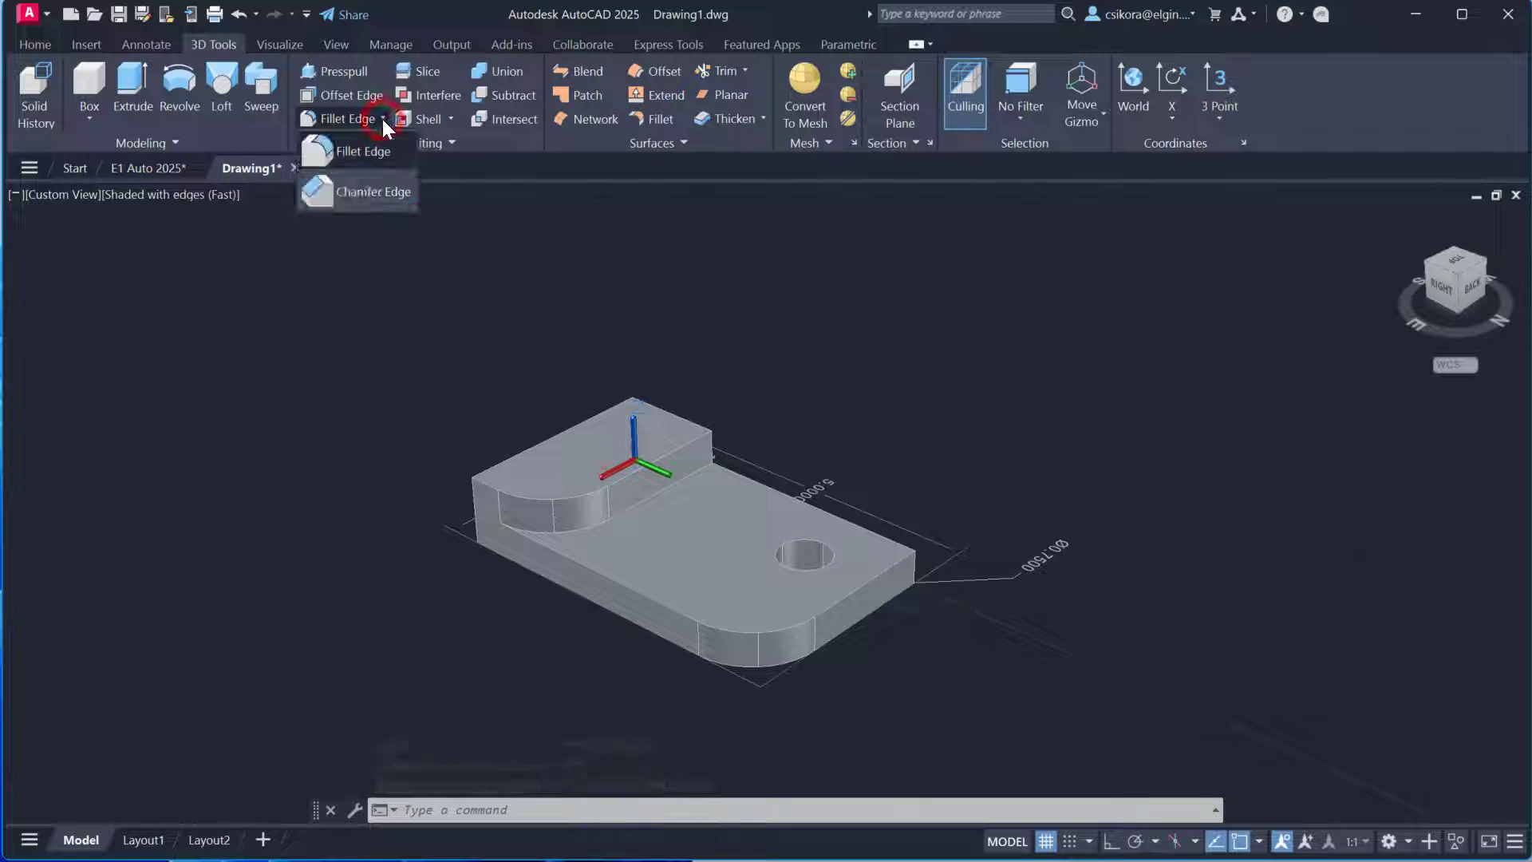
pyautogui.click(336, 194)
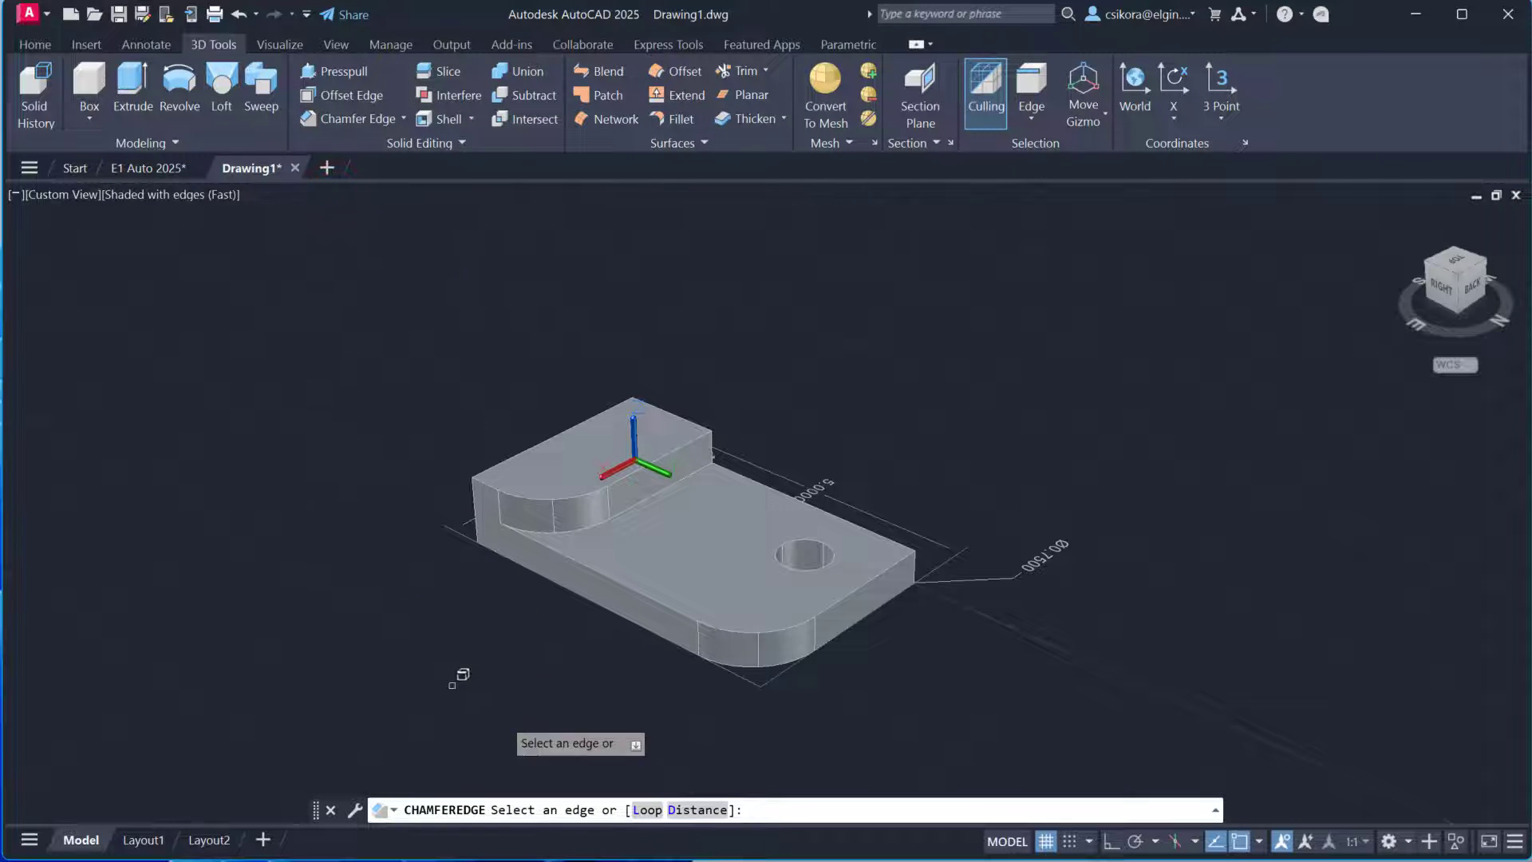
pyautogui.click(699, 809)
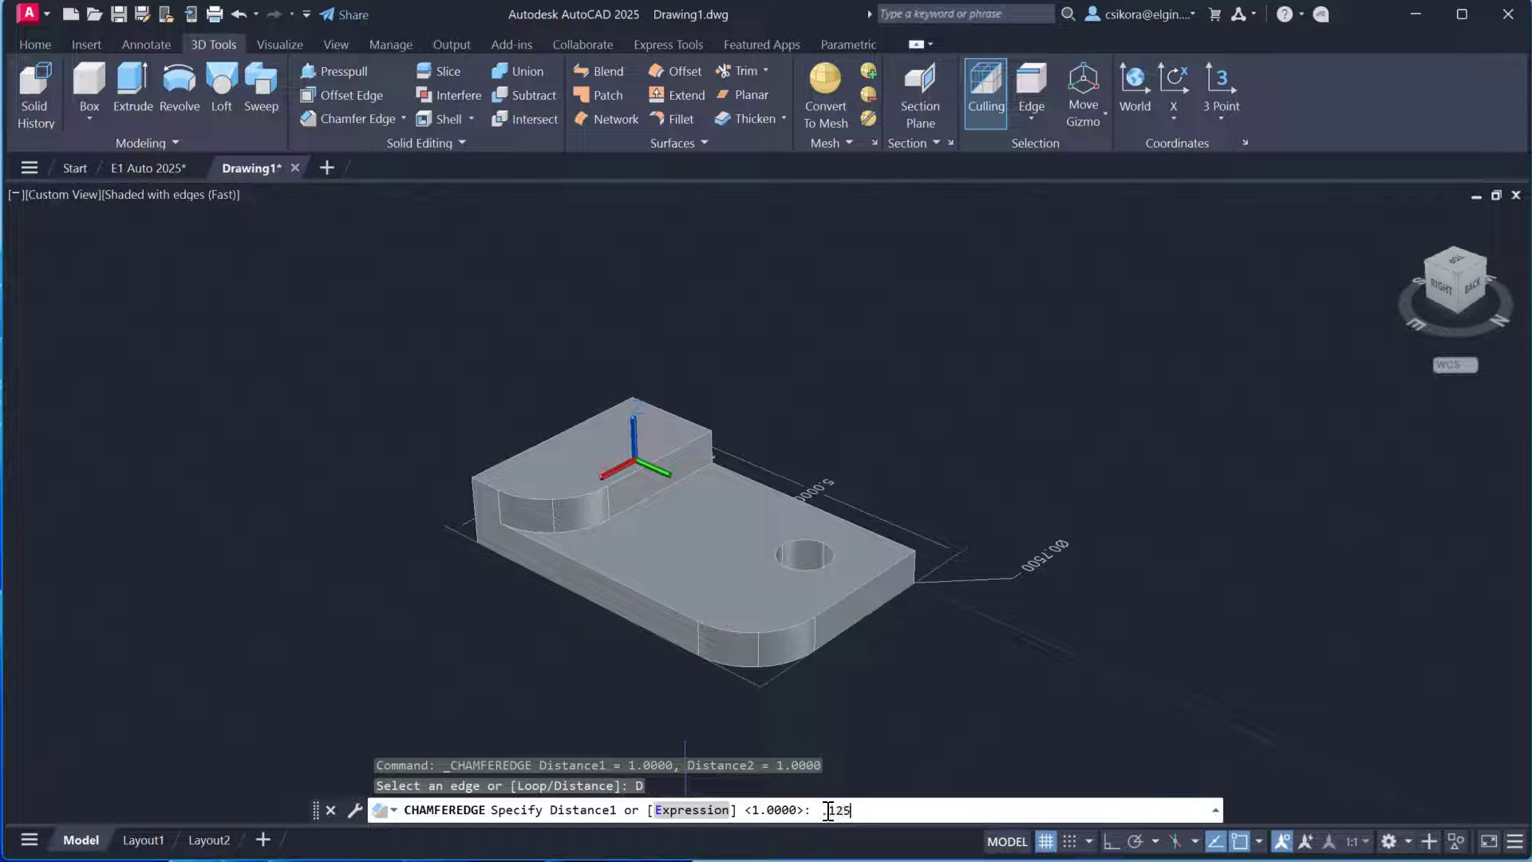
pyautogui.press('Return')
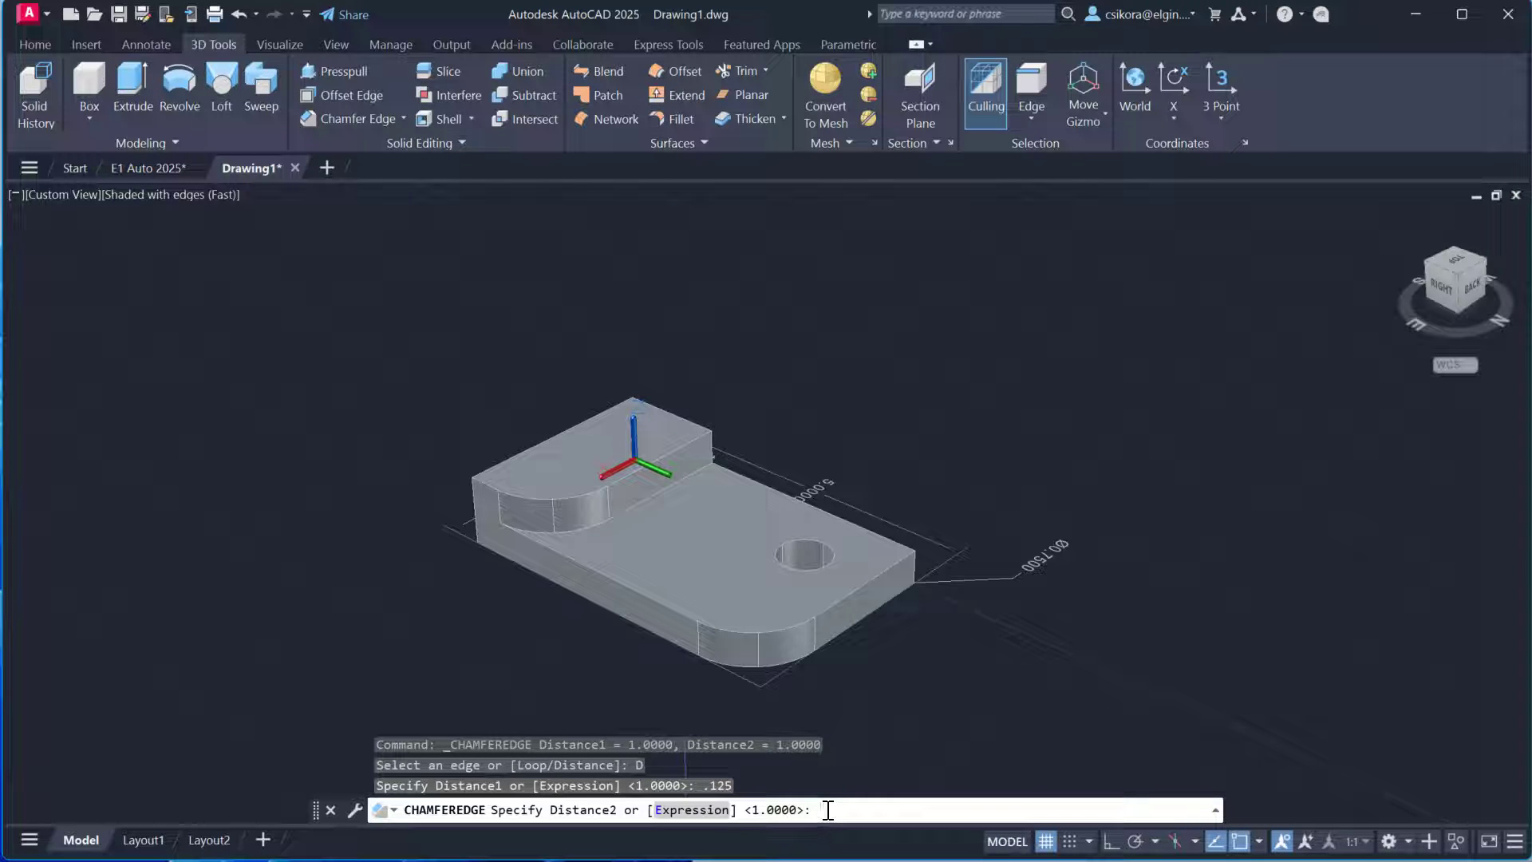
pyautogui.press('Return')
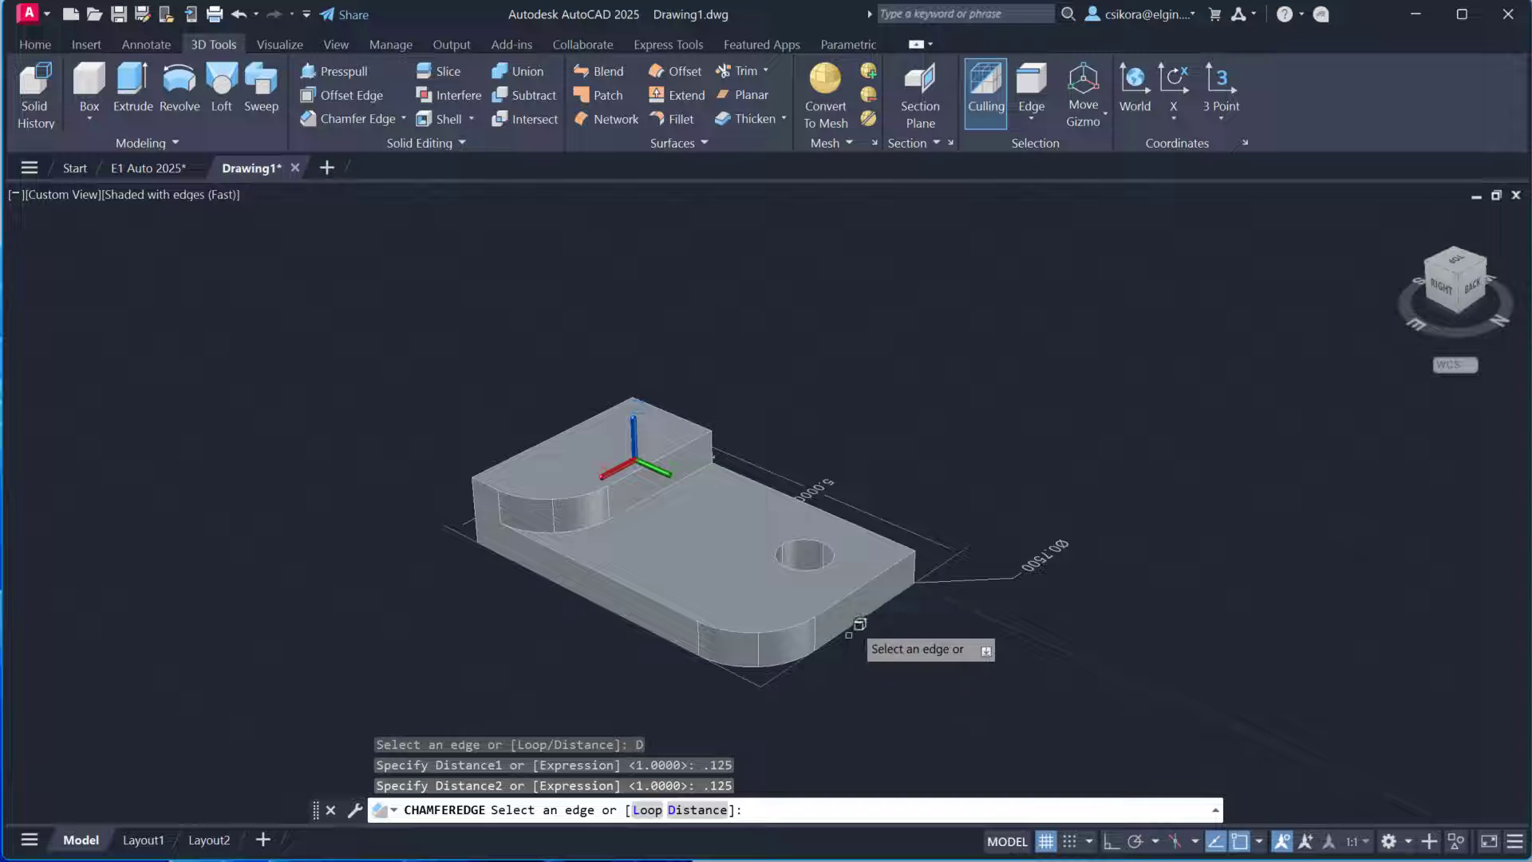
pyautogui.click(855, 588)
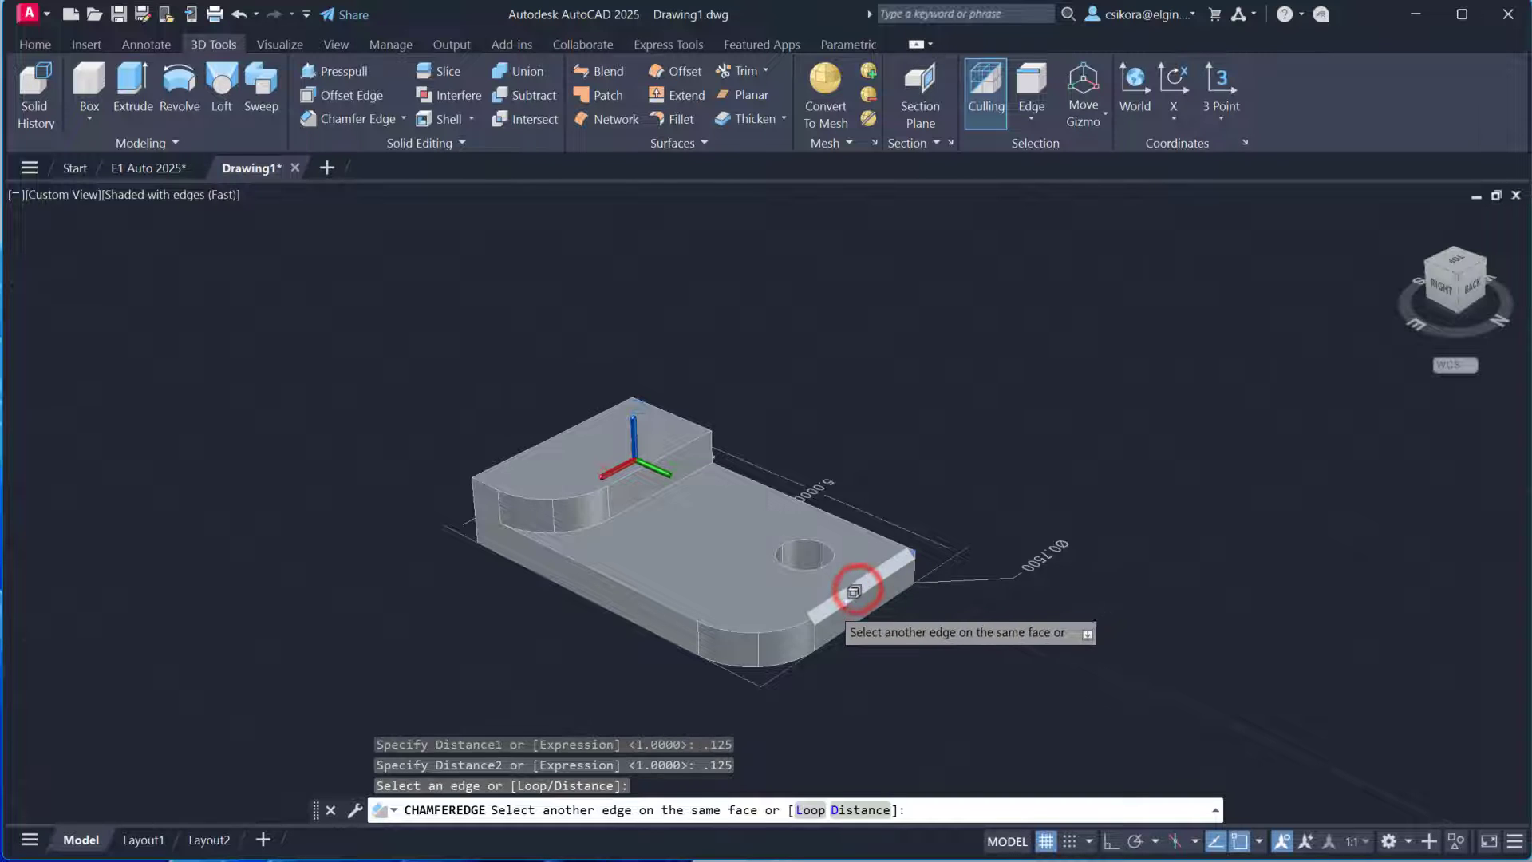
pyautogui.click(787, 624)
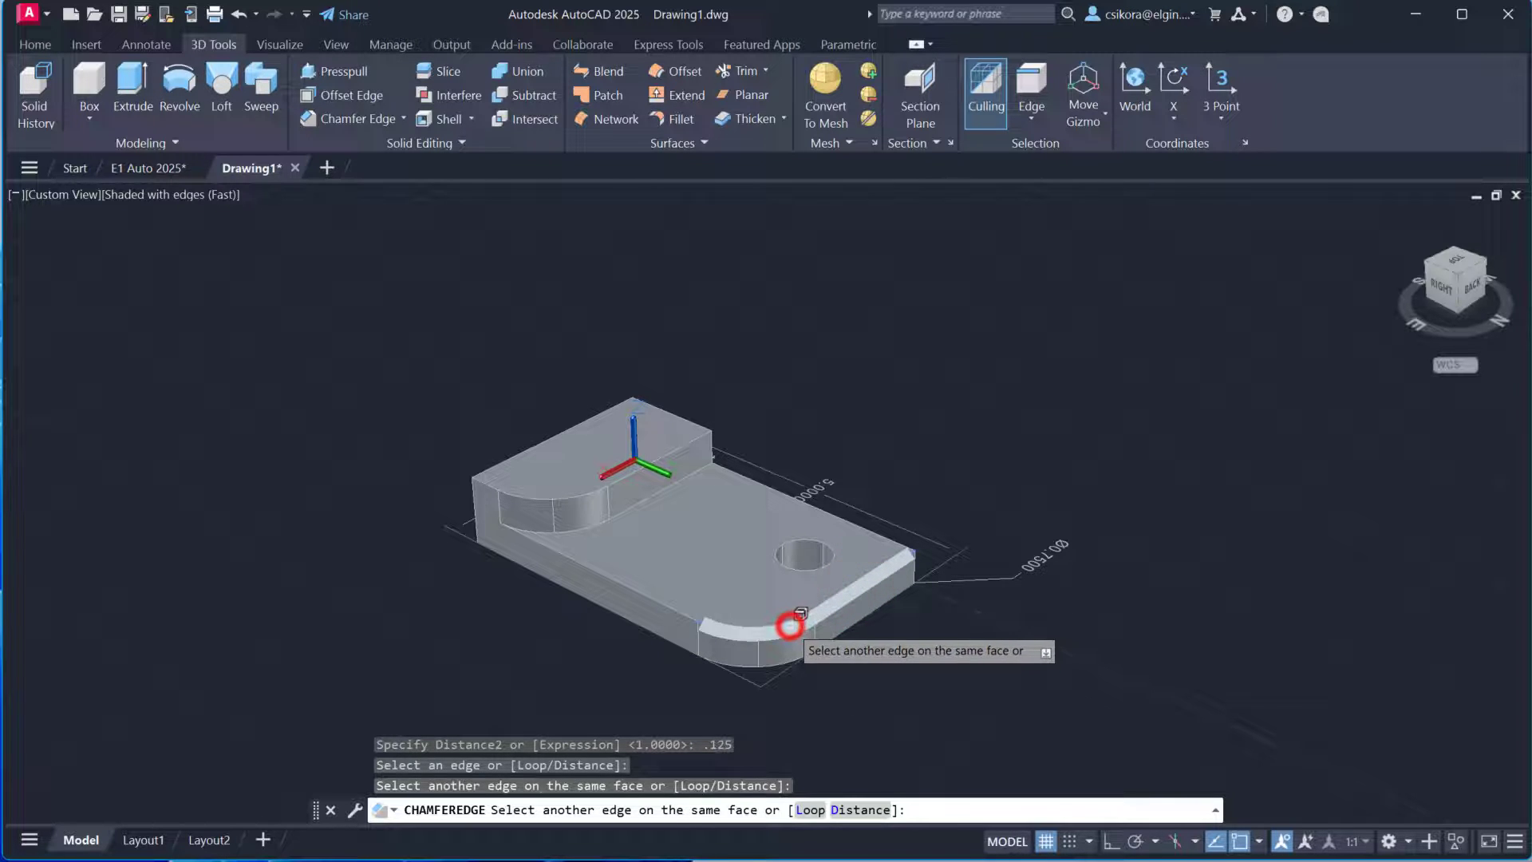
pyautogui.click(679, 609)
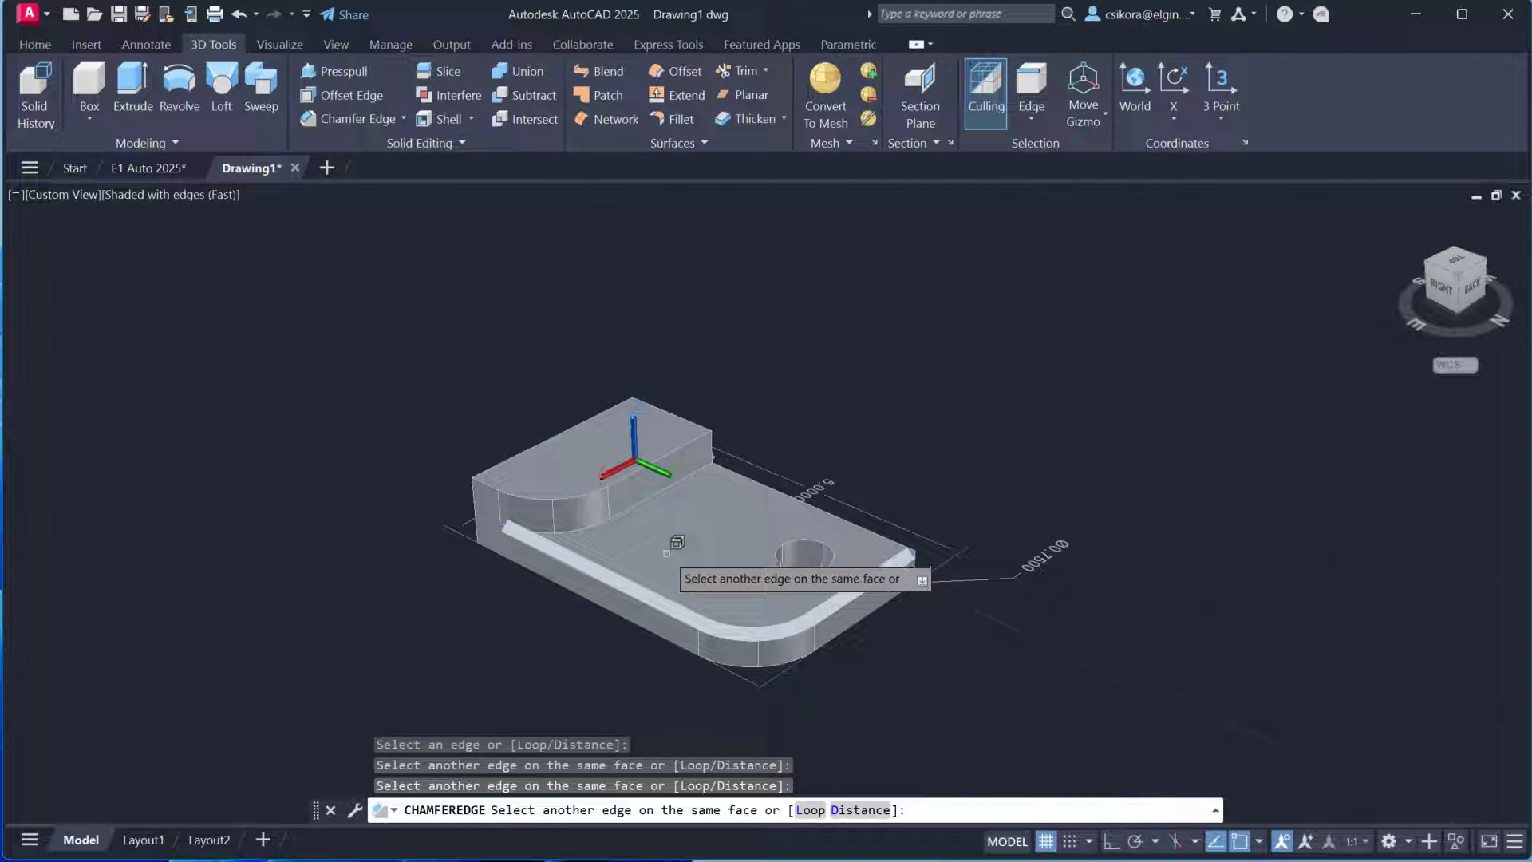
pyautogui.press('Return')
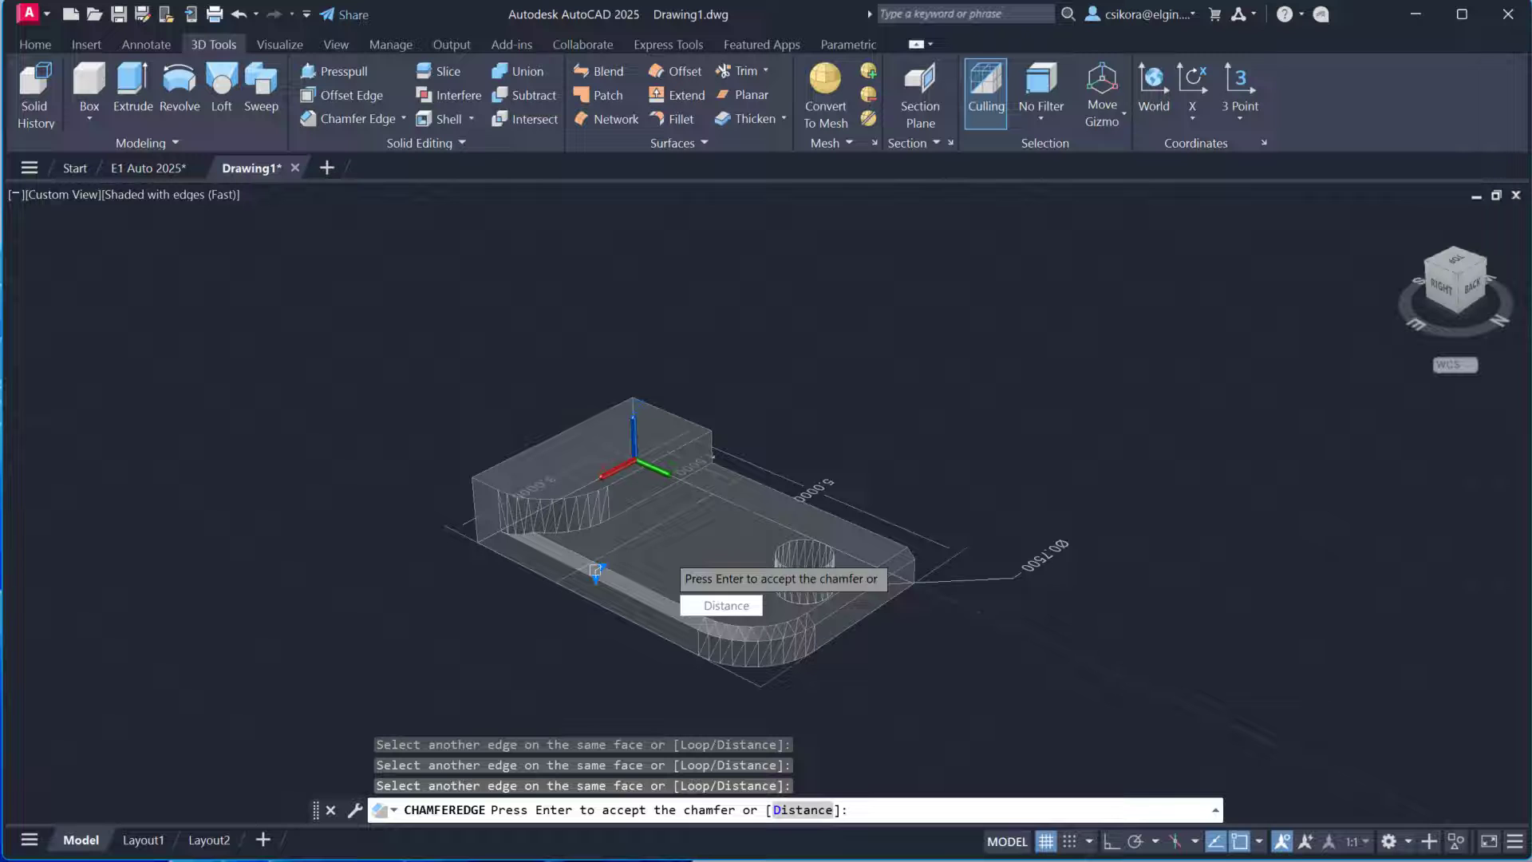
pyautogui.press('Return')
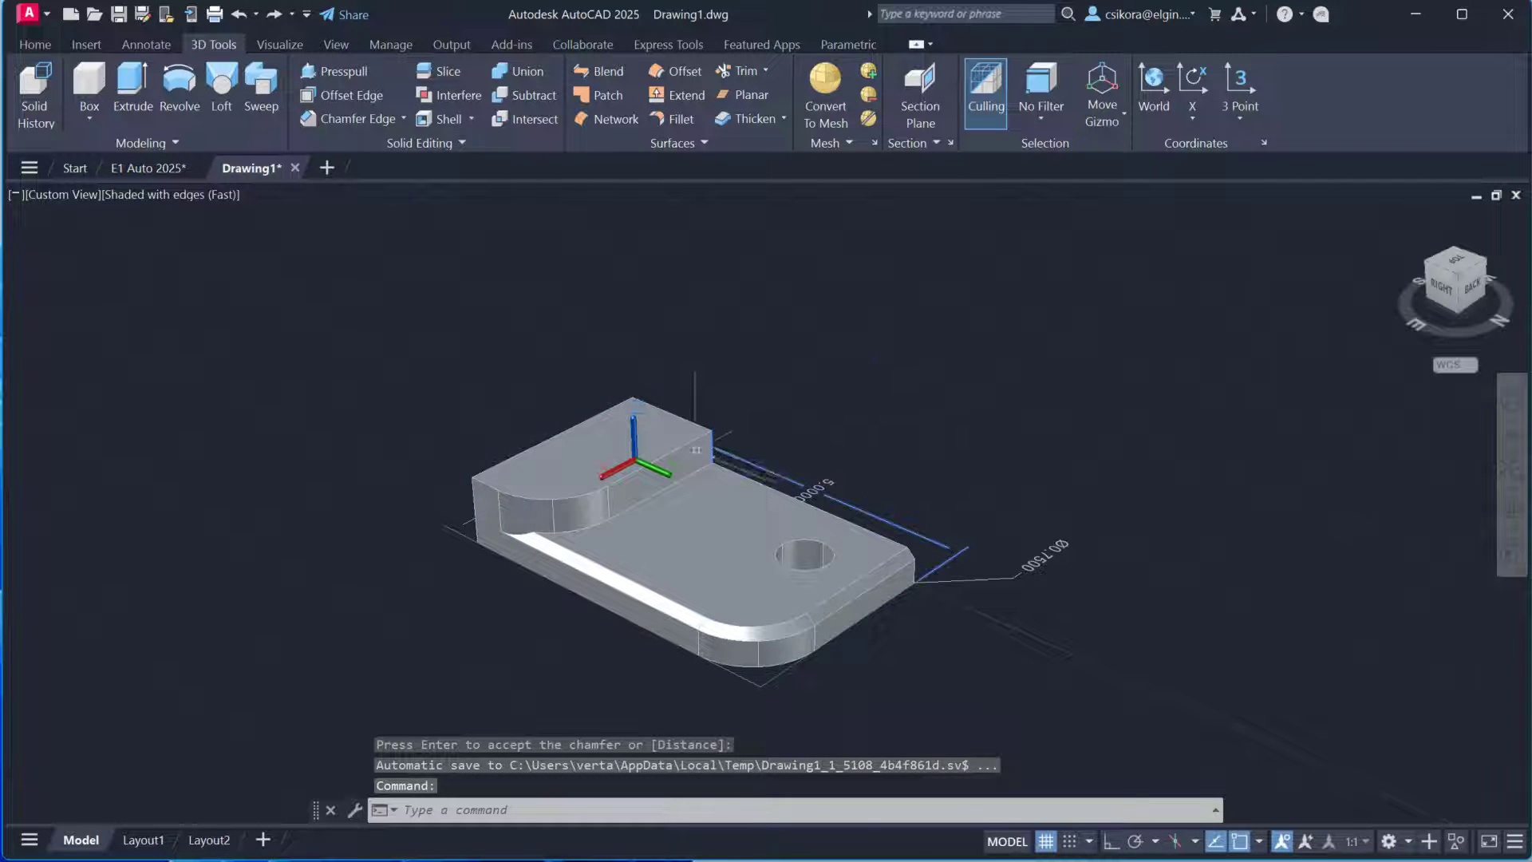
# Chamfer the raised block's top edges along its inner side, rounded corner and short outer side using the same 0.125 distances
pyautogui.press('Return')
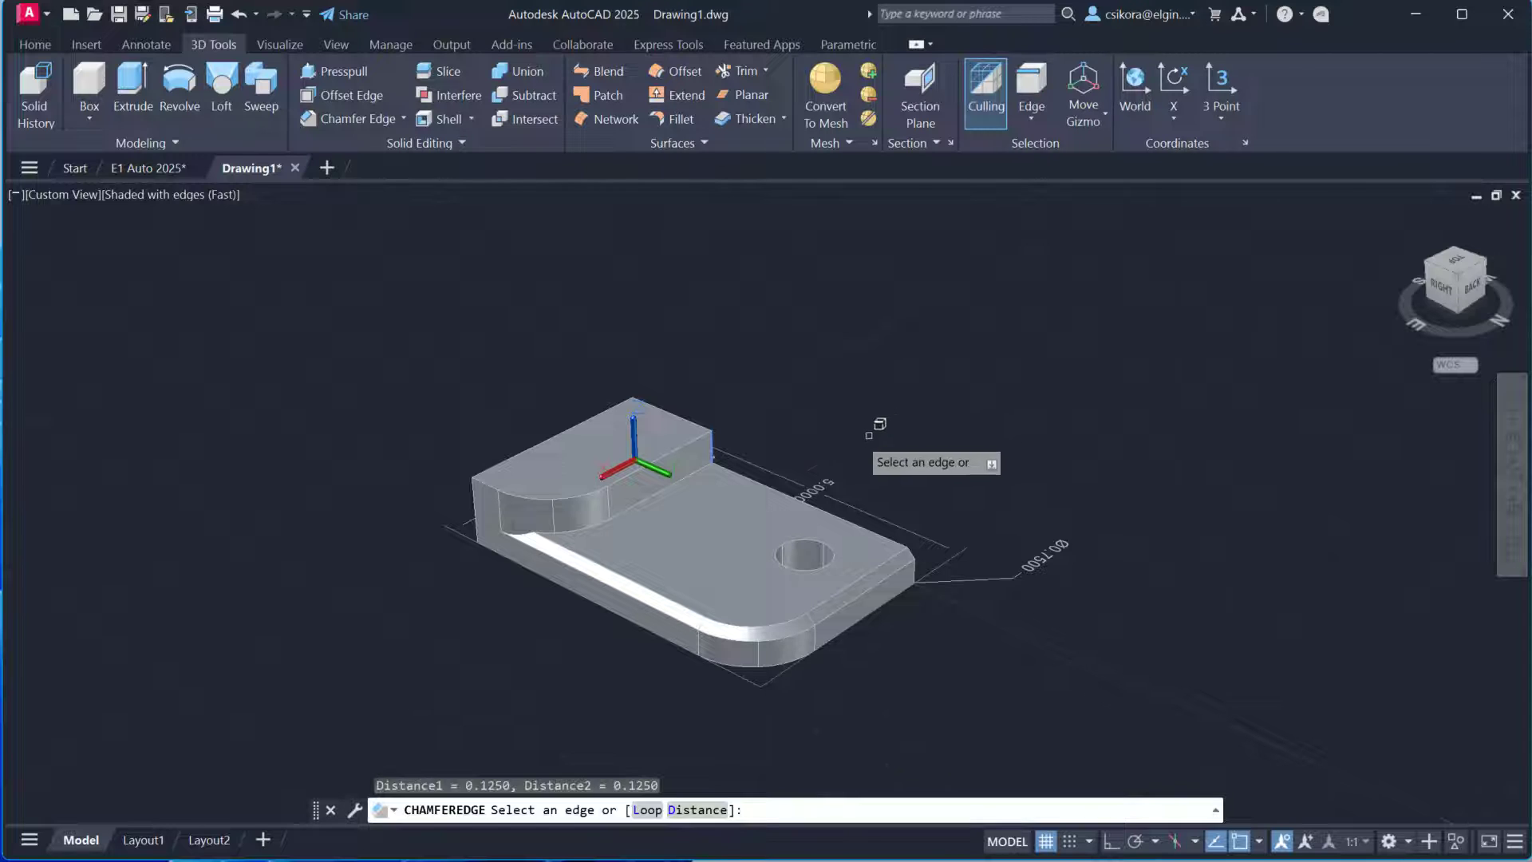
pyautogui.click(691, 436)
pyautogui.click(583, 493)
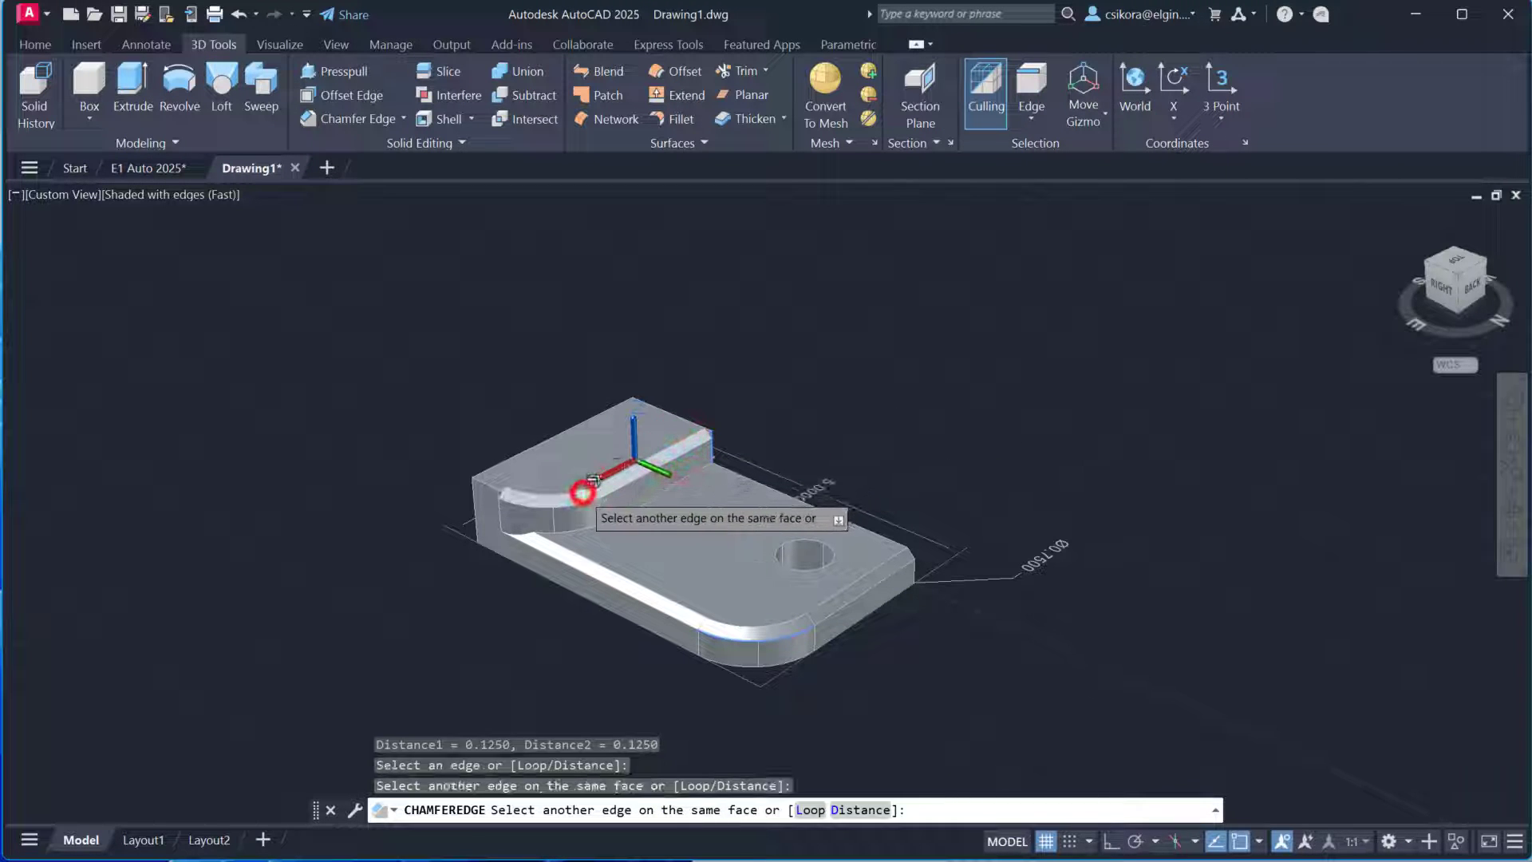
pyautogui.click(485, 483)
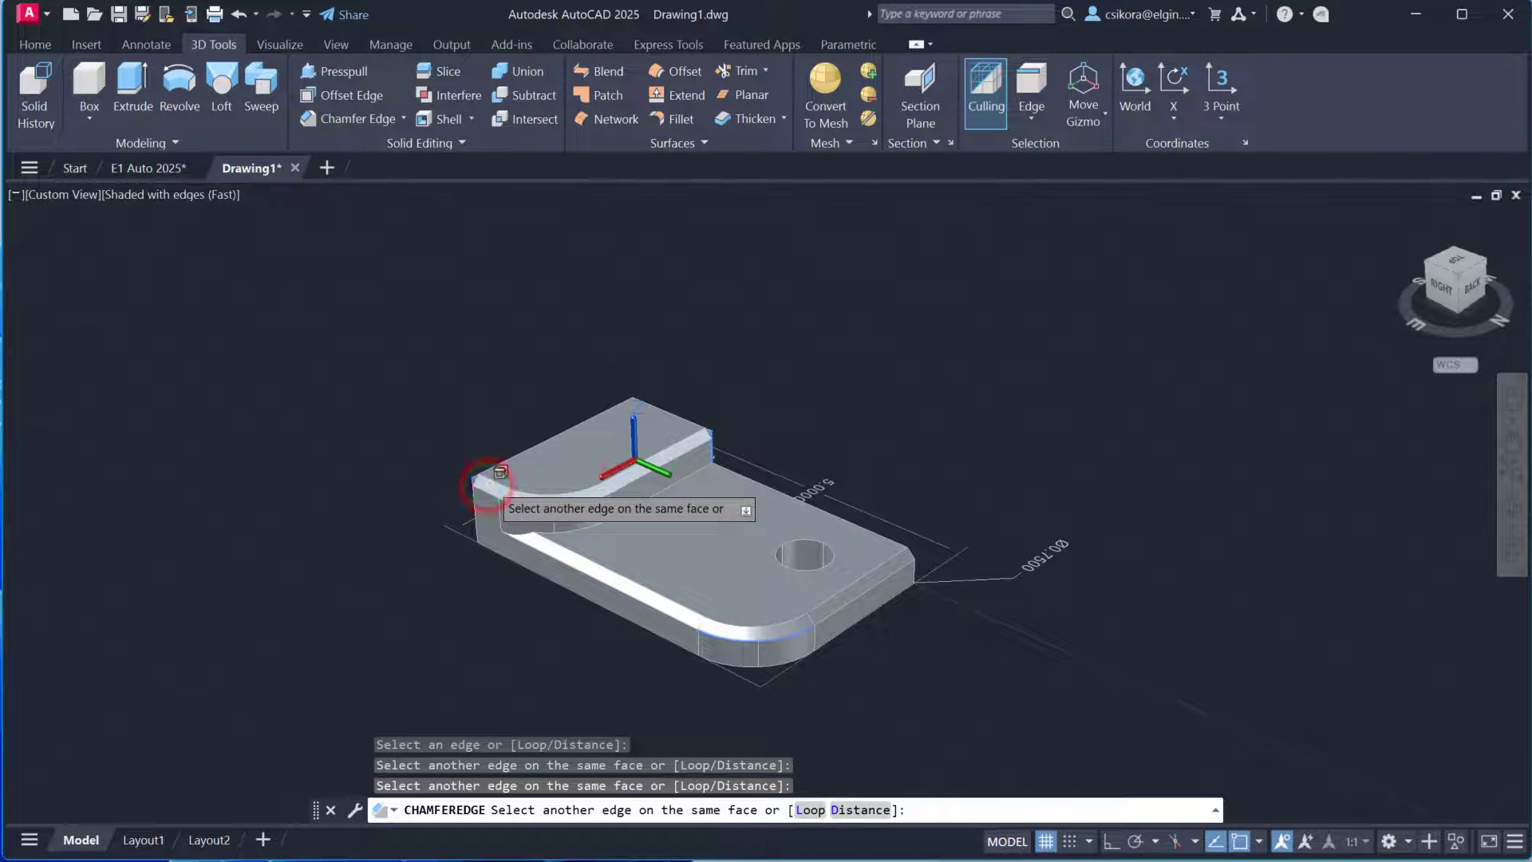
pyautogui.press('Return')
pyautogui.press('Return')
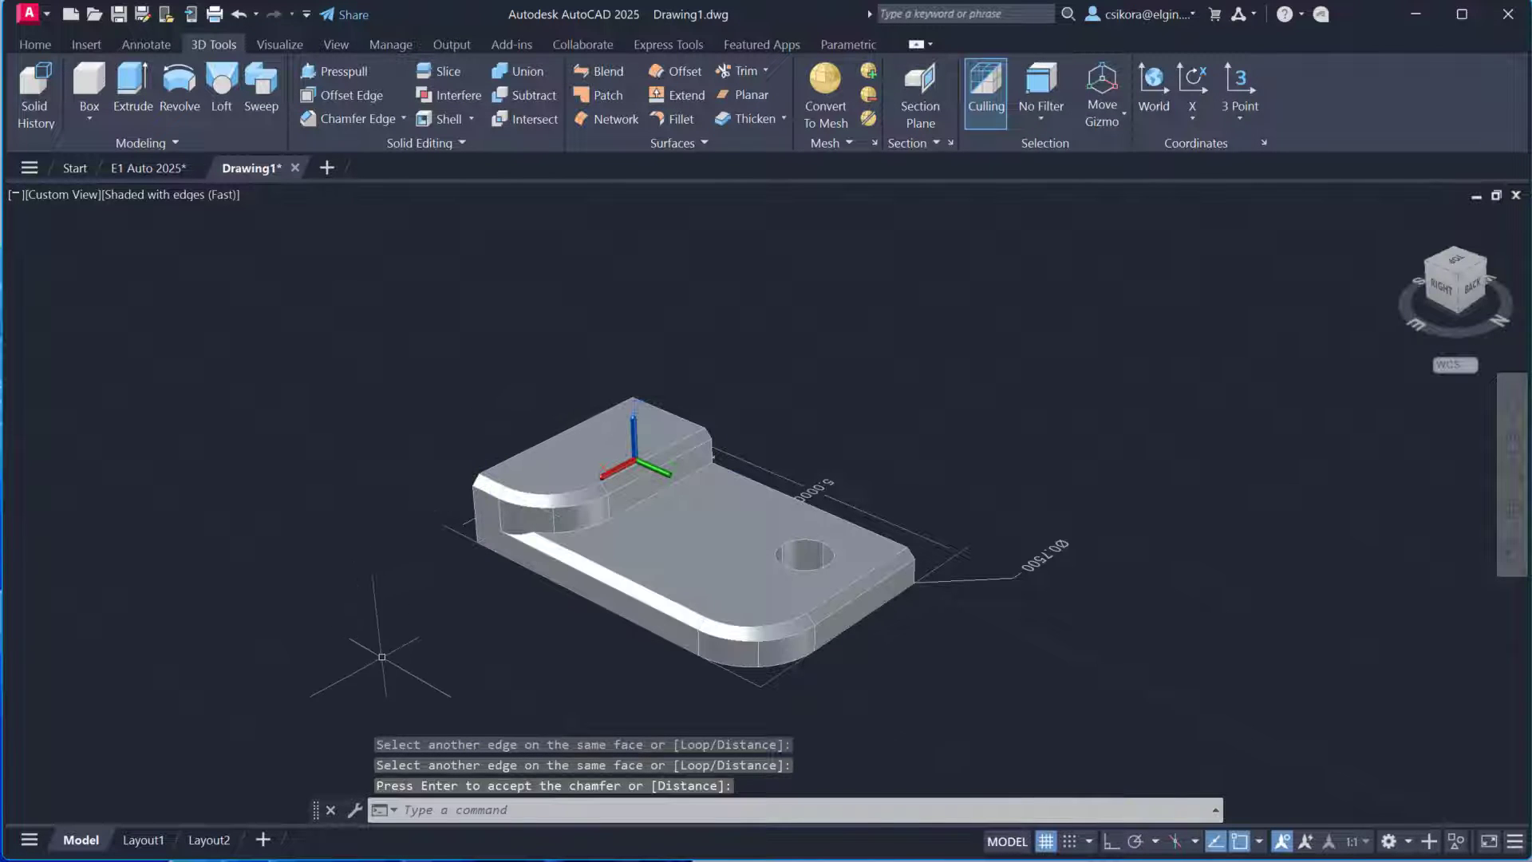
# Shell the solid with a .062 offset, removing the bottom face, the flat long side face and the raised block's end face
pyautogui.scroll(-1, 611, 597)
pyautogui.scroll(3, 610, 598)
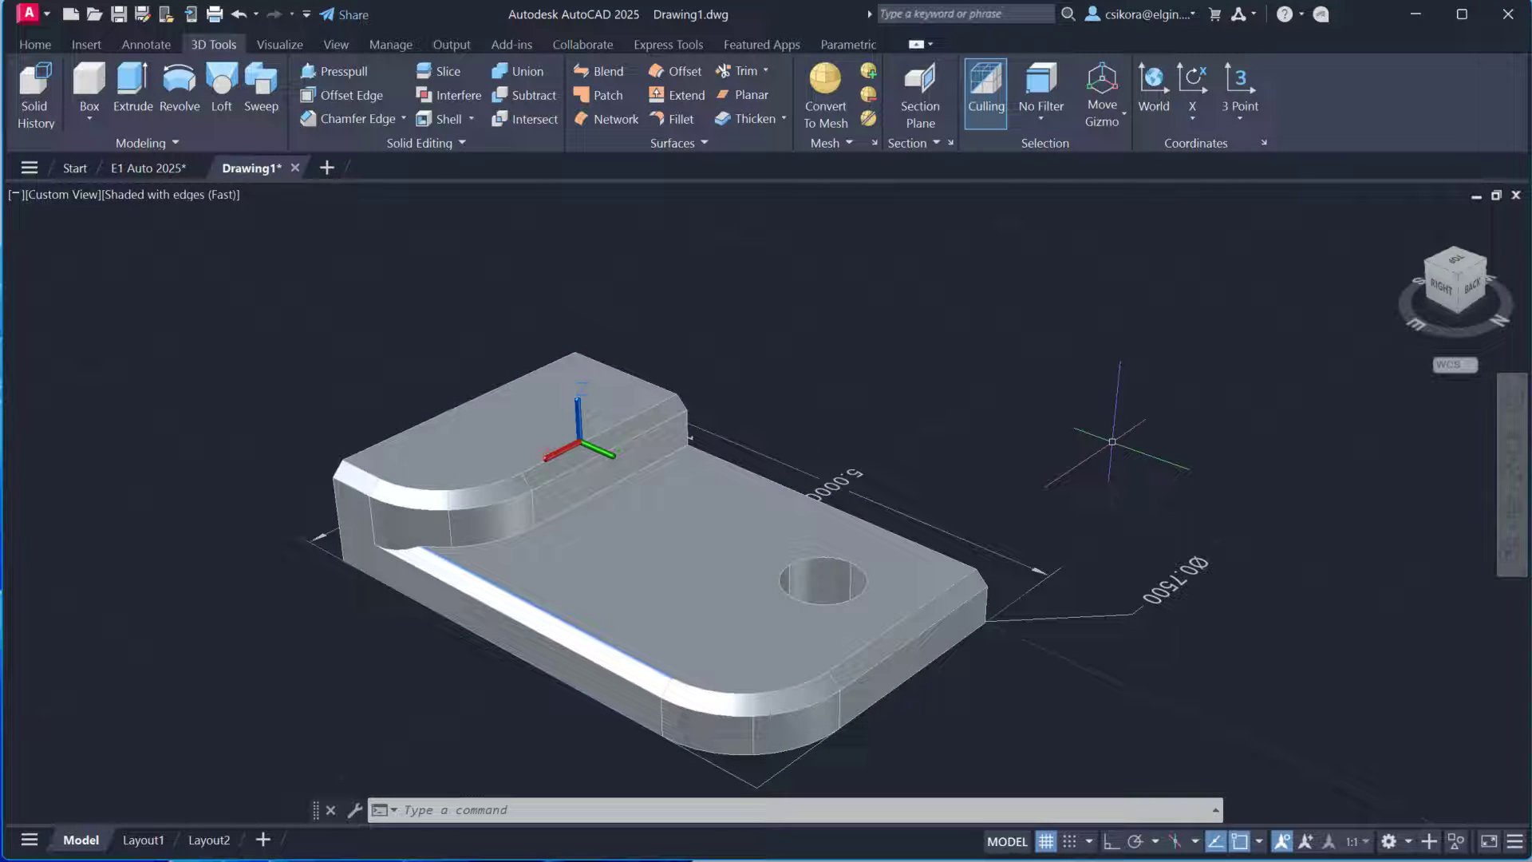
pyautogui.keyDown('shift'); pyautogui.moveTo(1113, 441); pyautogui.dragTo(574, 281, button='middle'); pyautogui.keyUp('shift')
pyautogui.press('Escape')
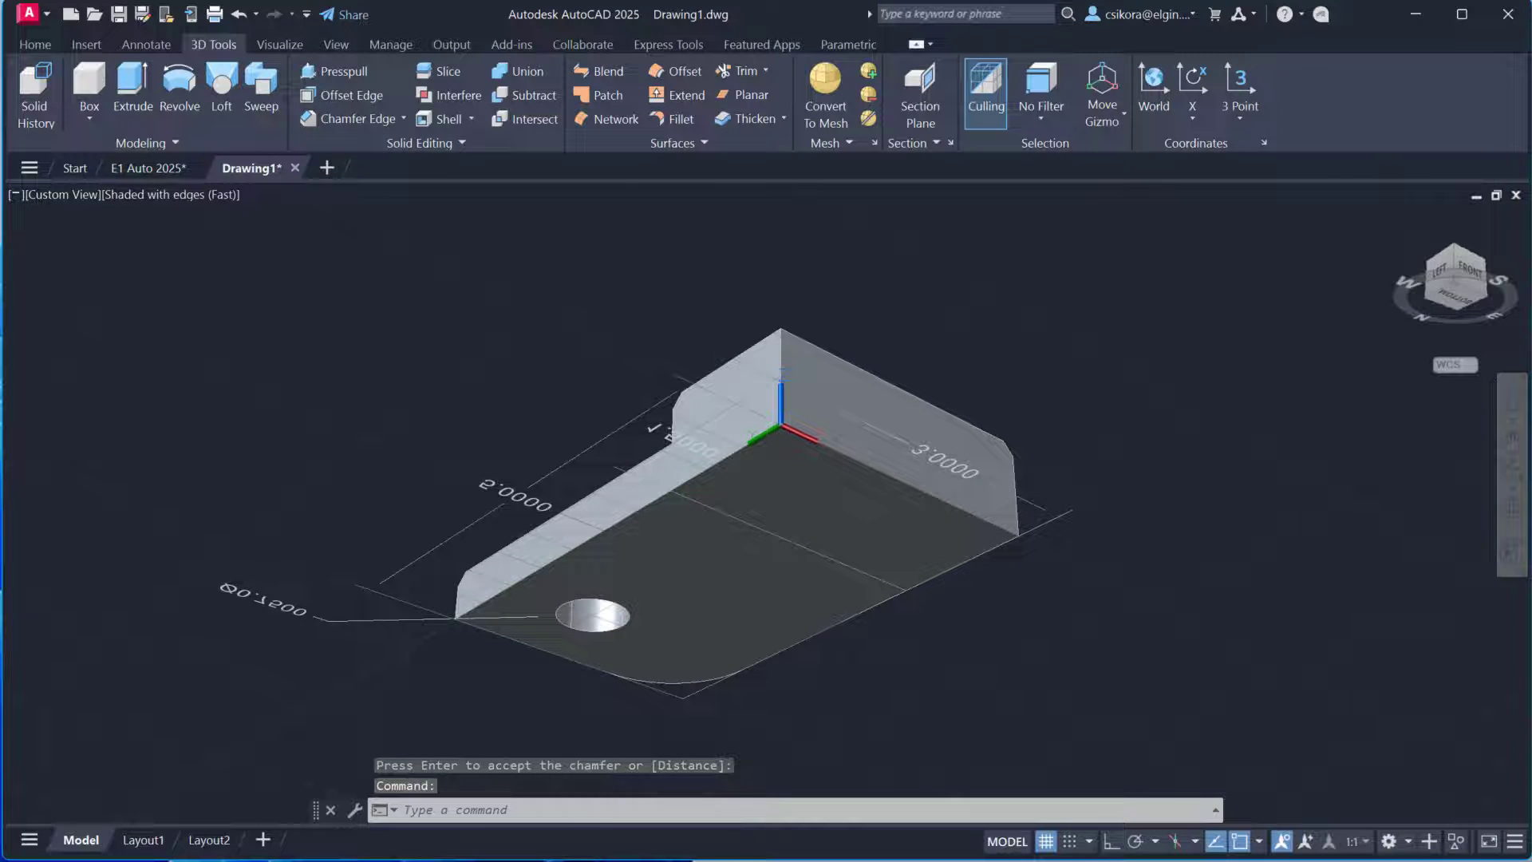
pyautogui.click(1453, 282)
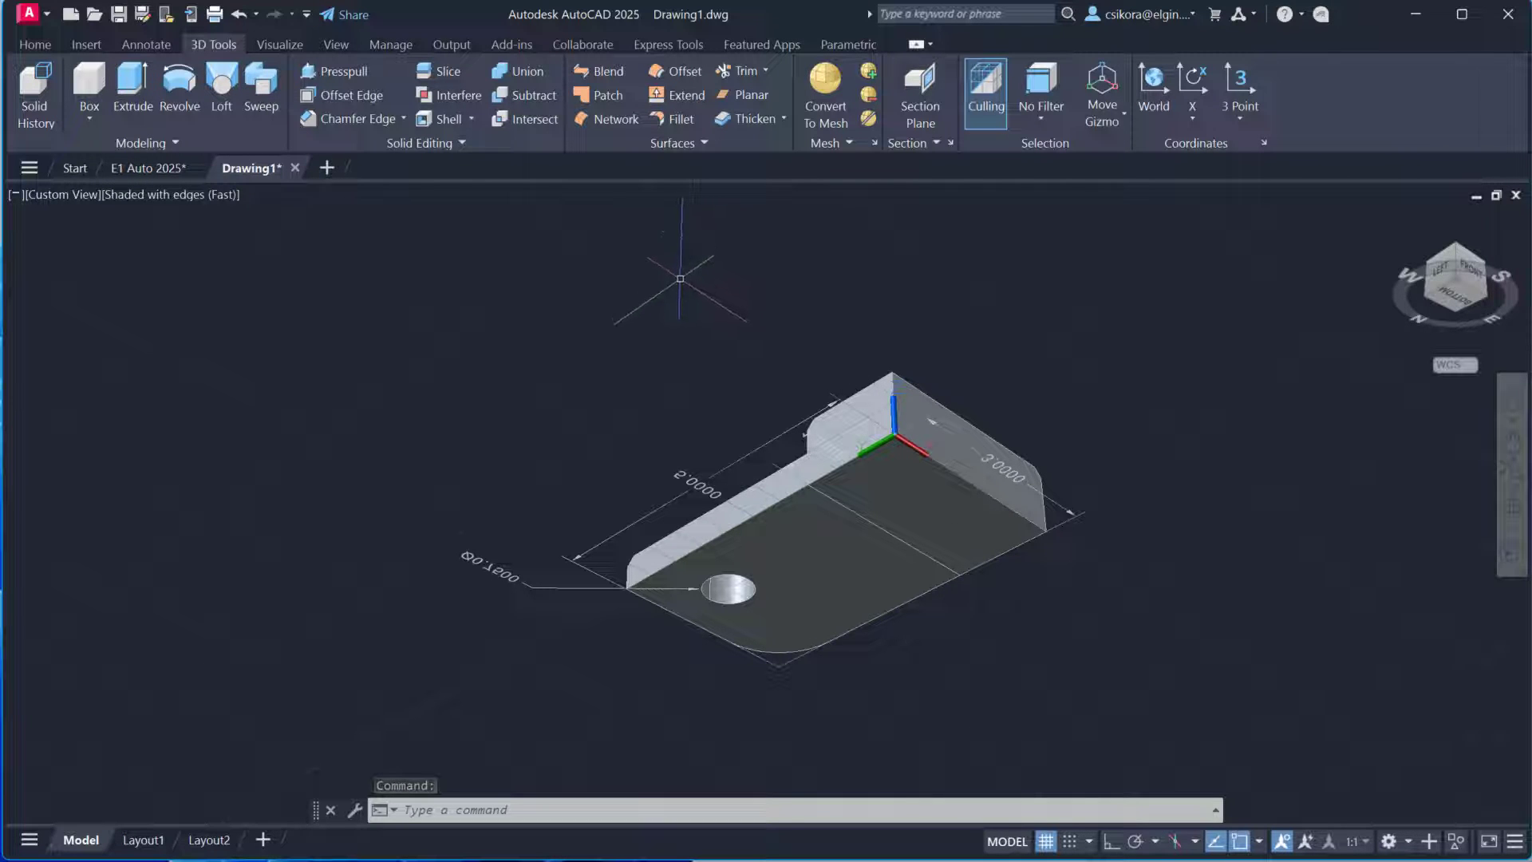
pyautogui.click(430, 122)
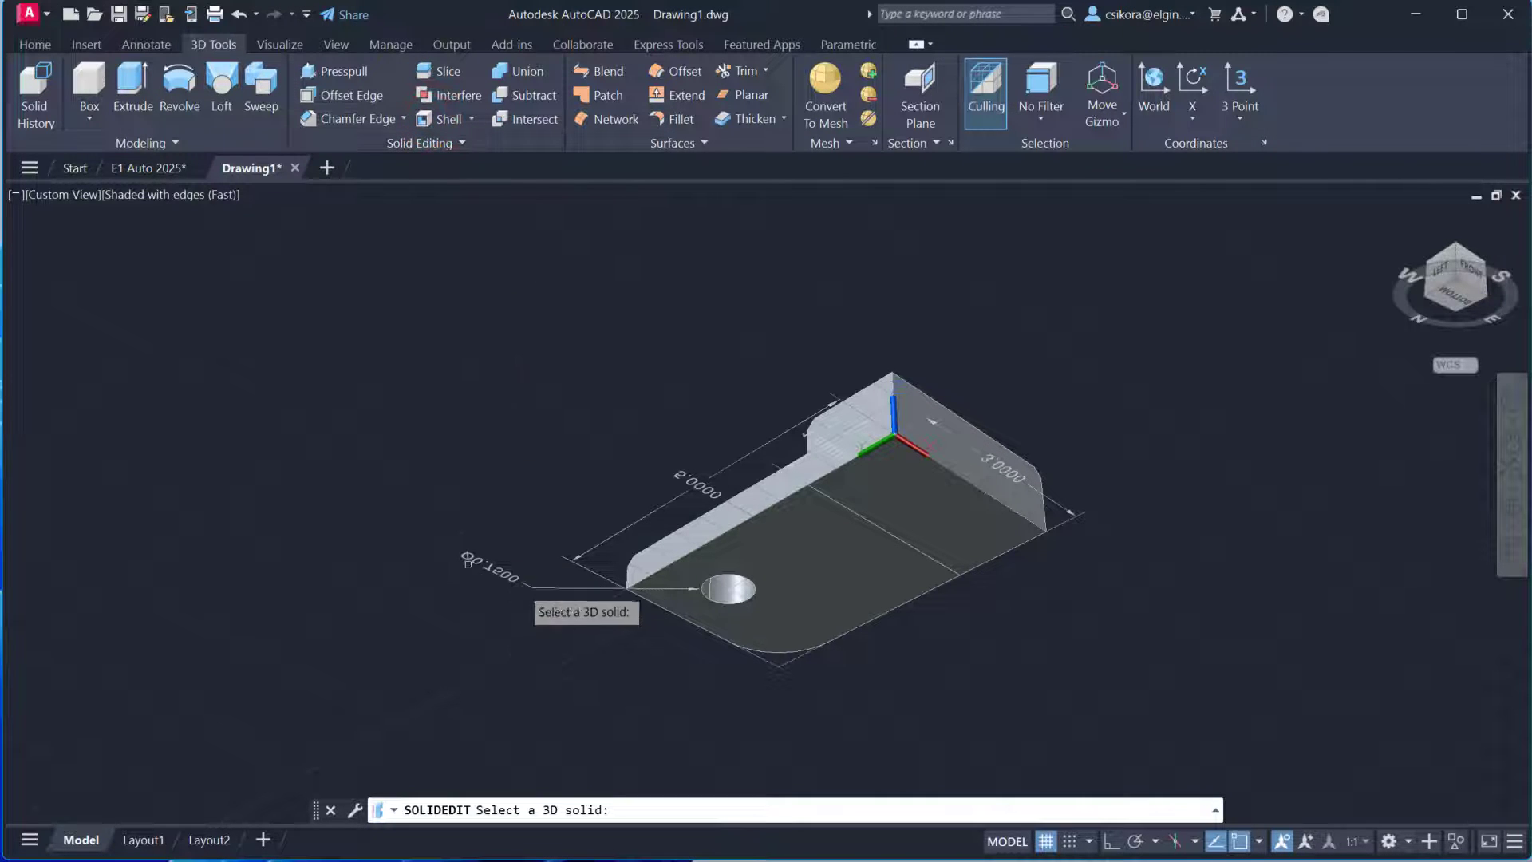
pyautogui.click(831, 571)
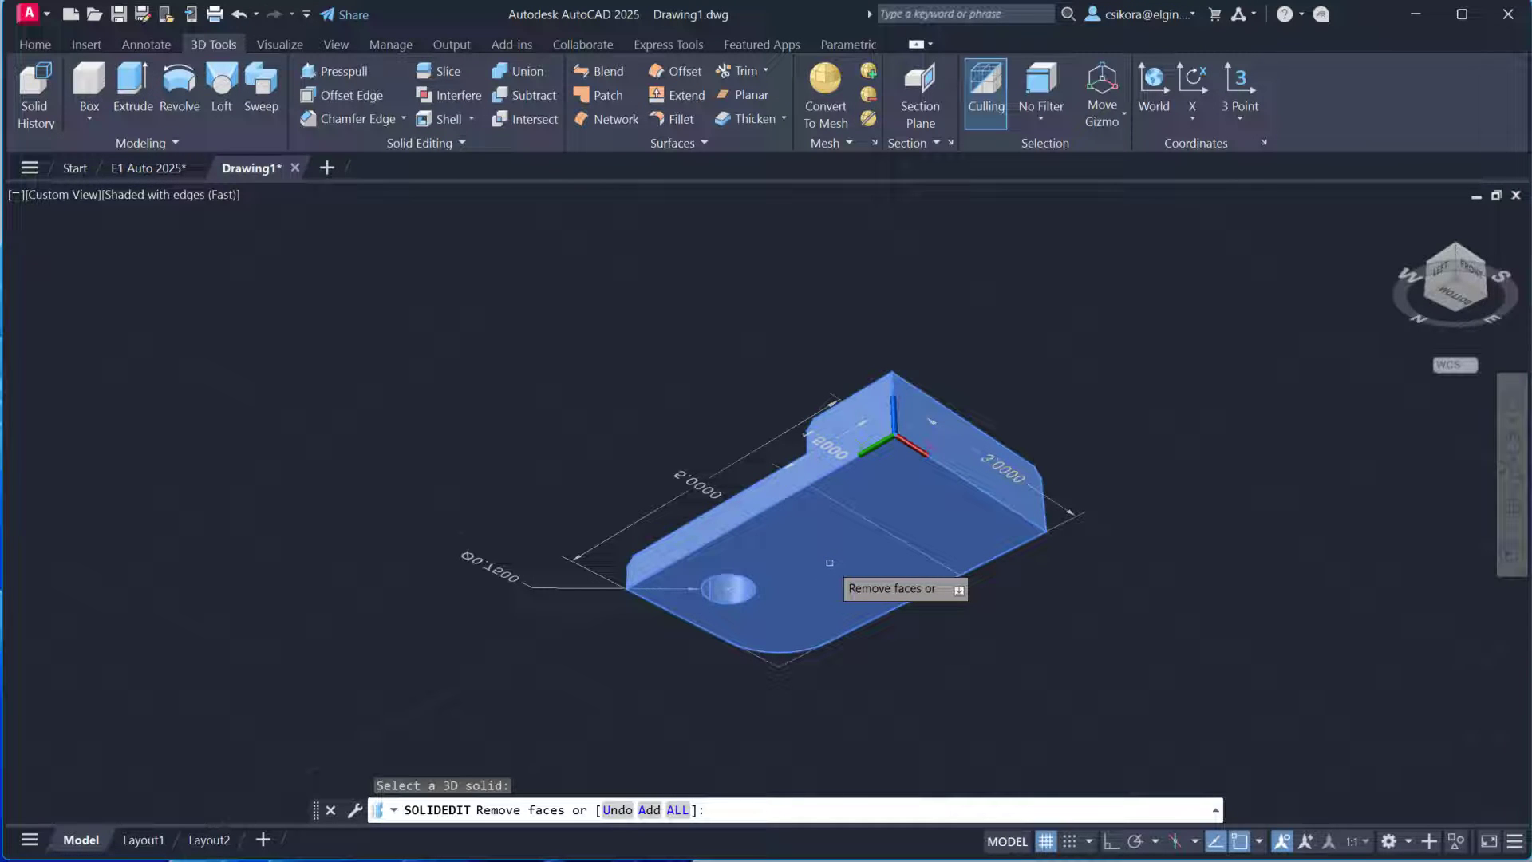
pyautogui.click(828, 561)
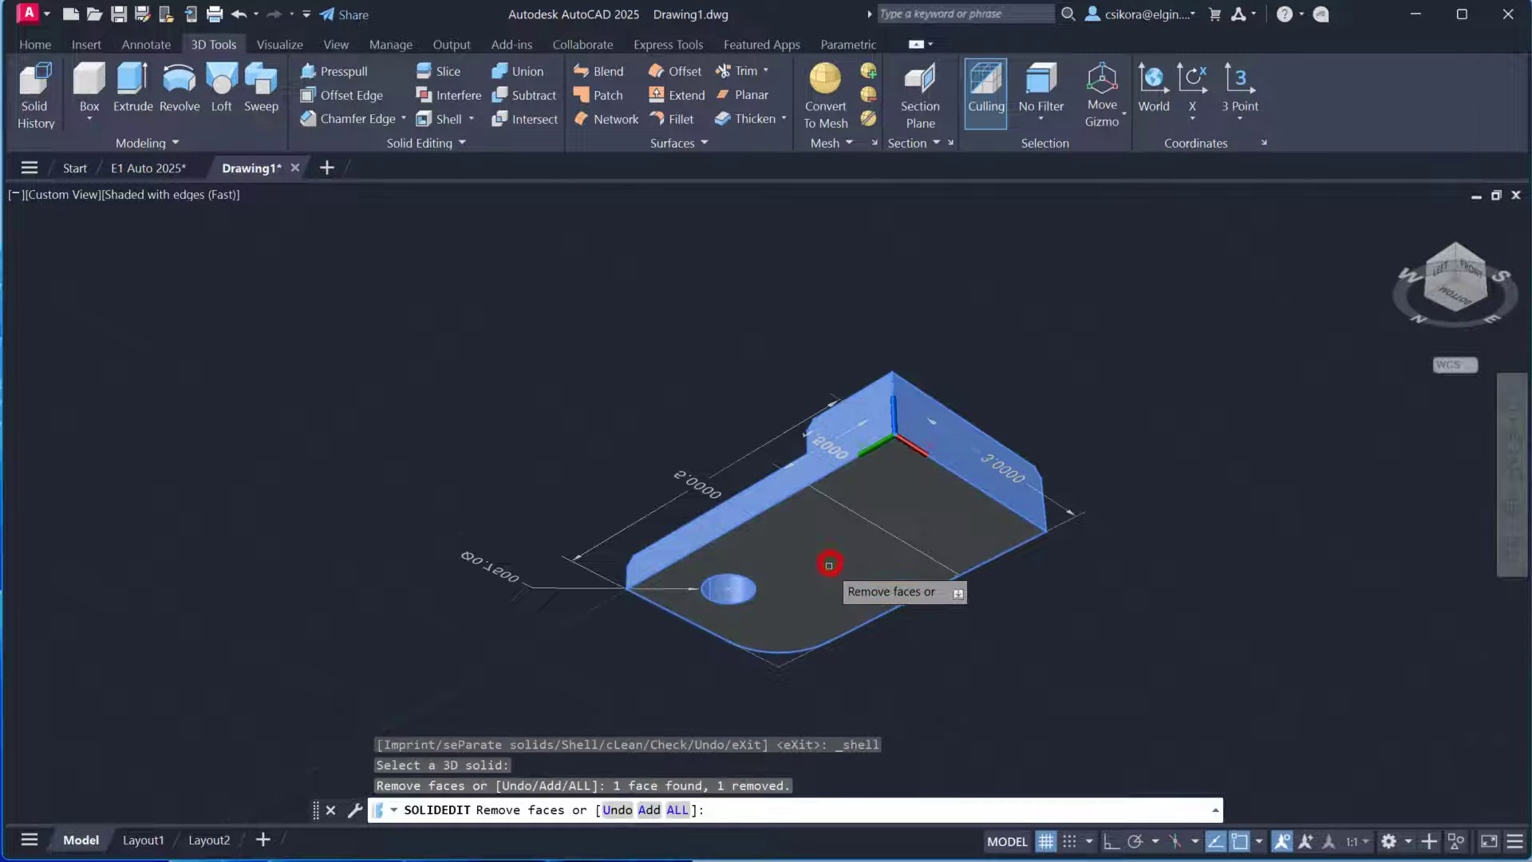
pyautogui.click(782, 486)
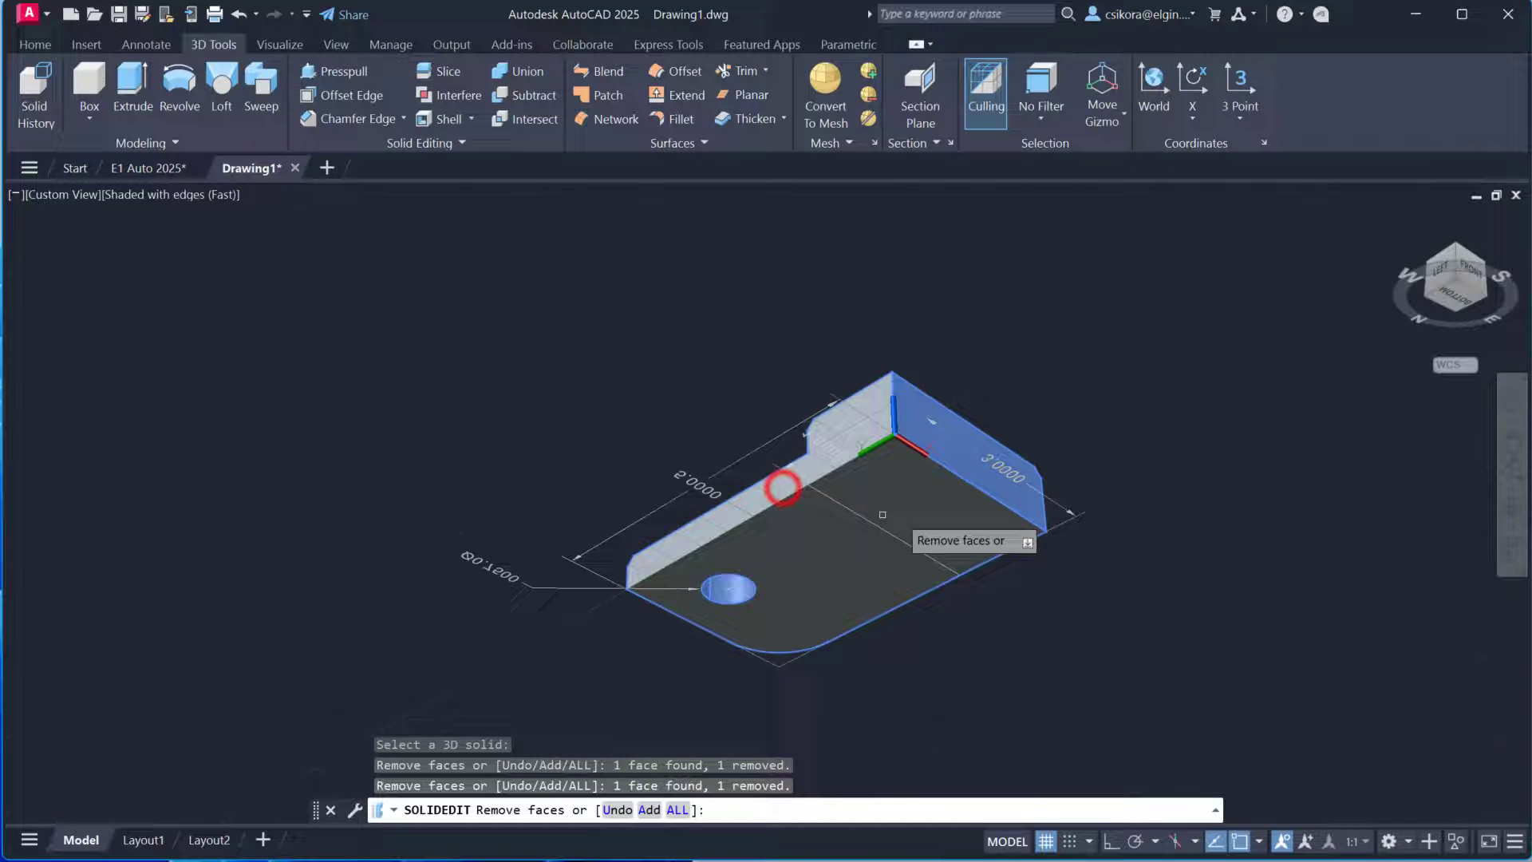
pyautogui.click(954, 464)
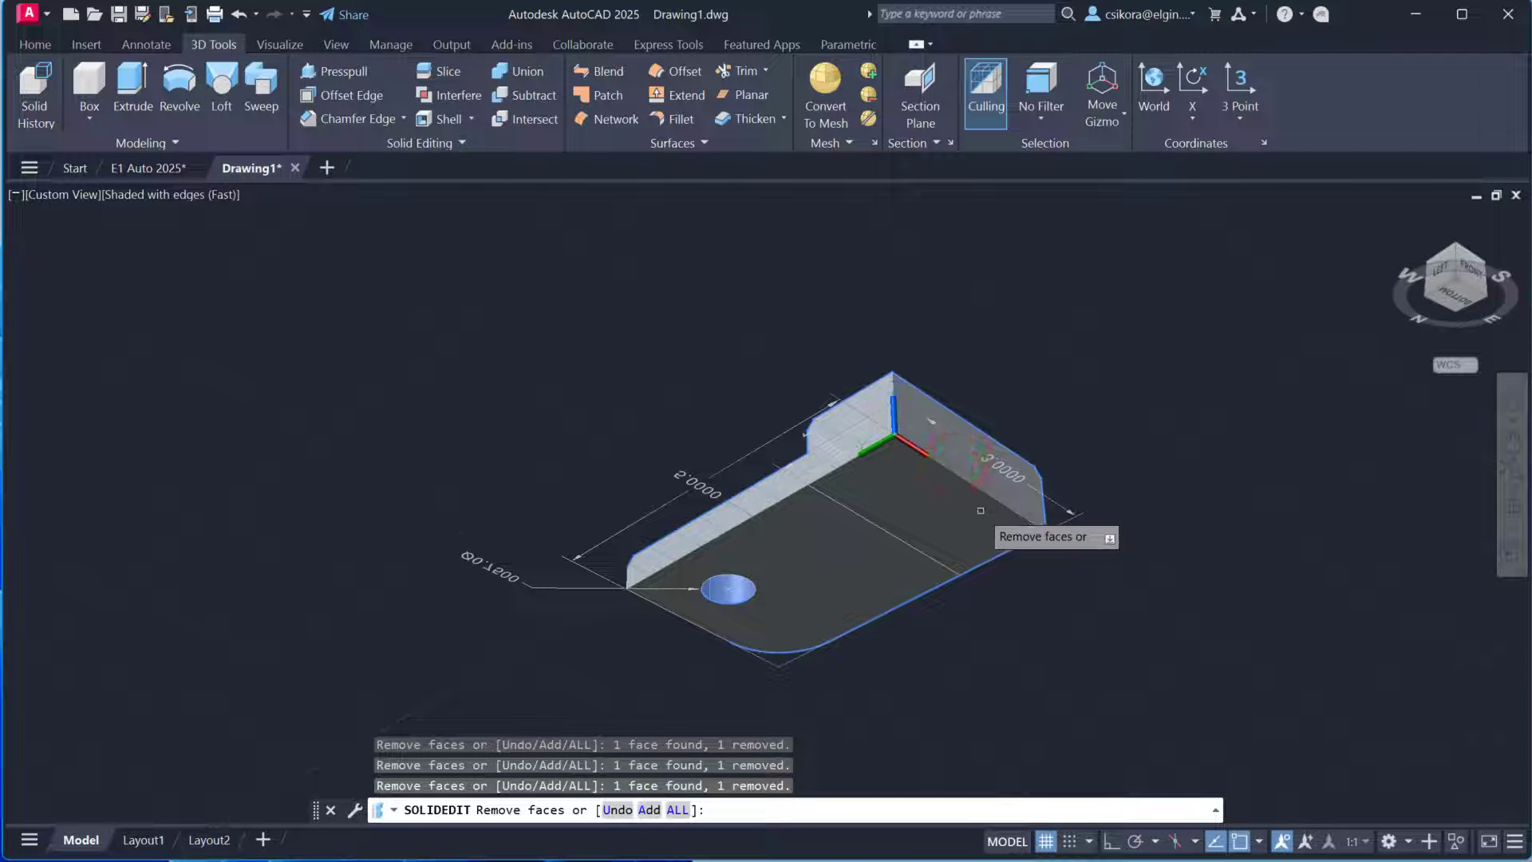
pyautogui.press('Return')
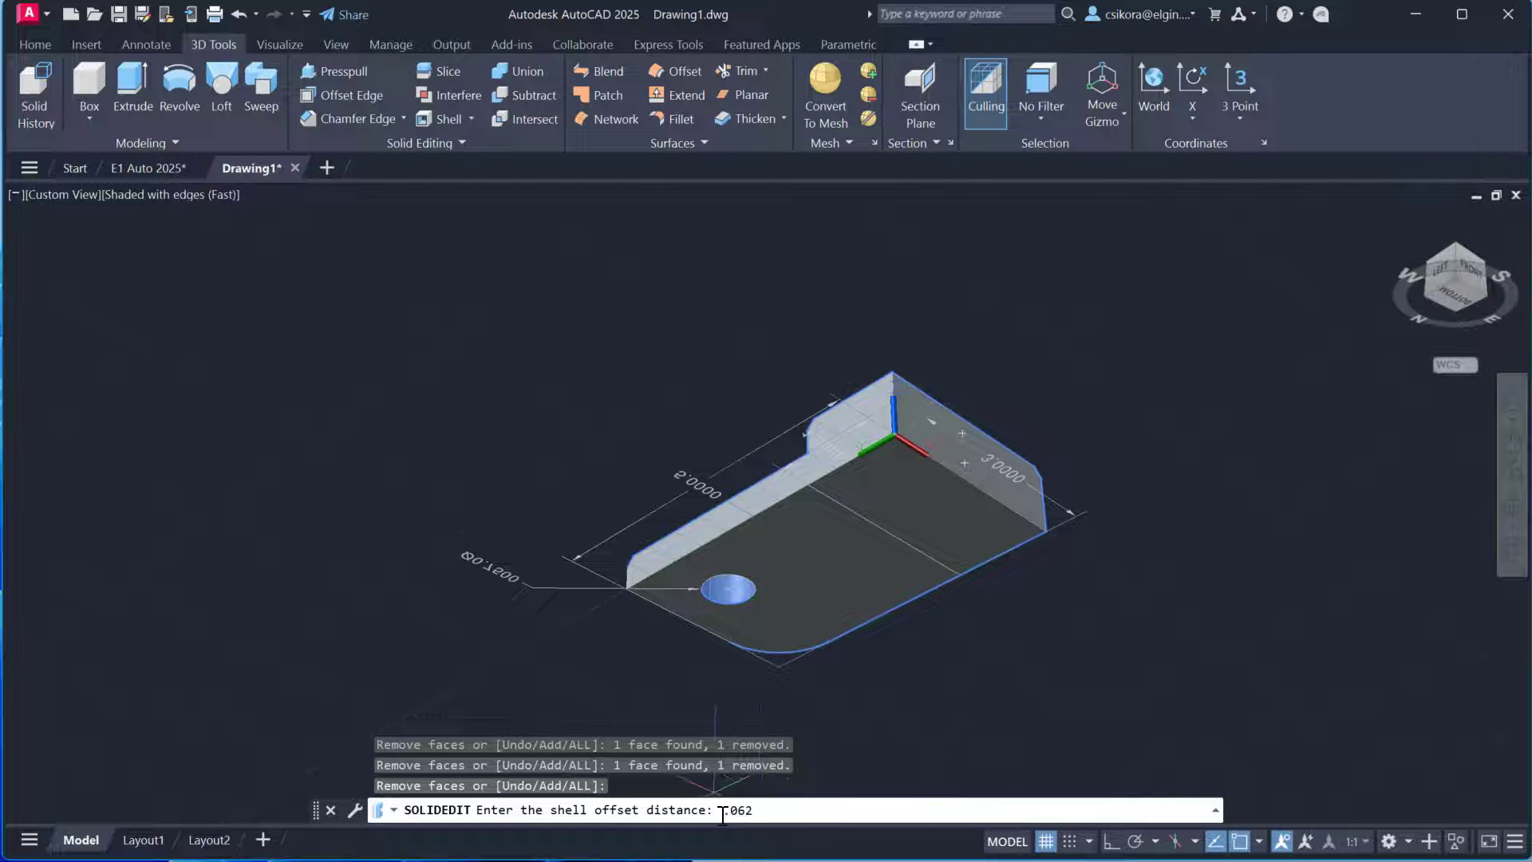
pyautogui.press('Return')
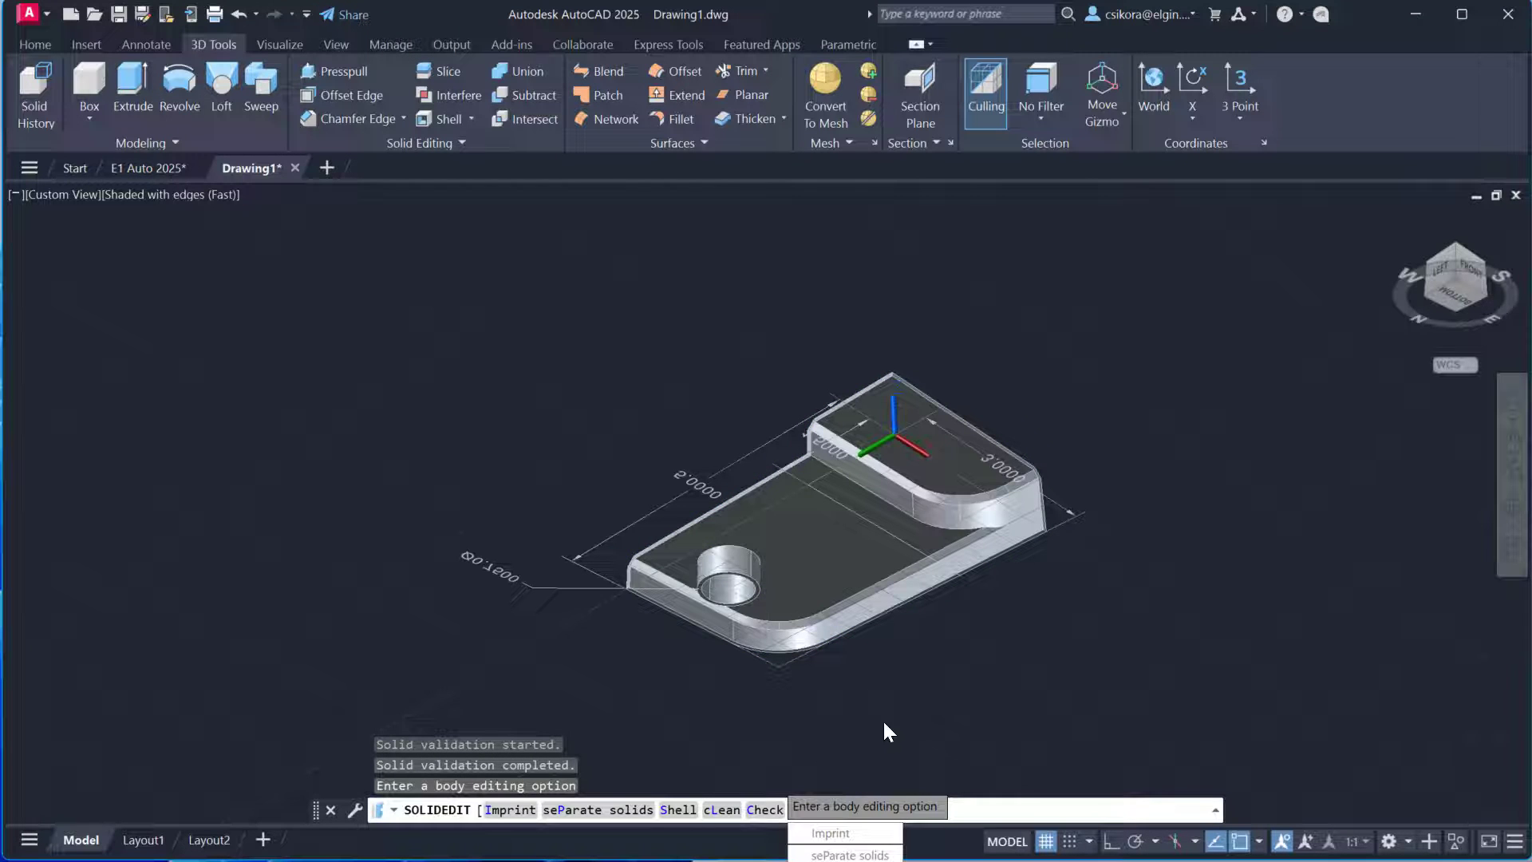
pyautogui.press('Return')
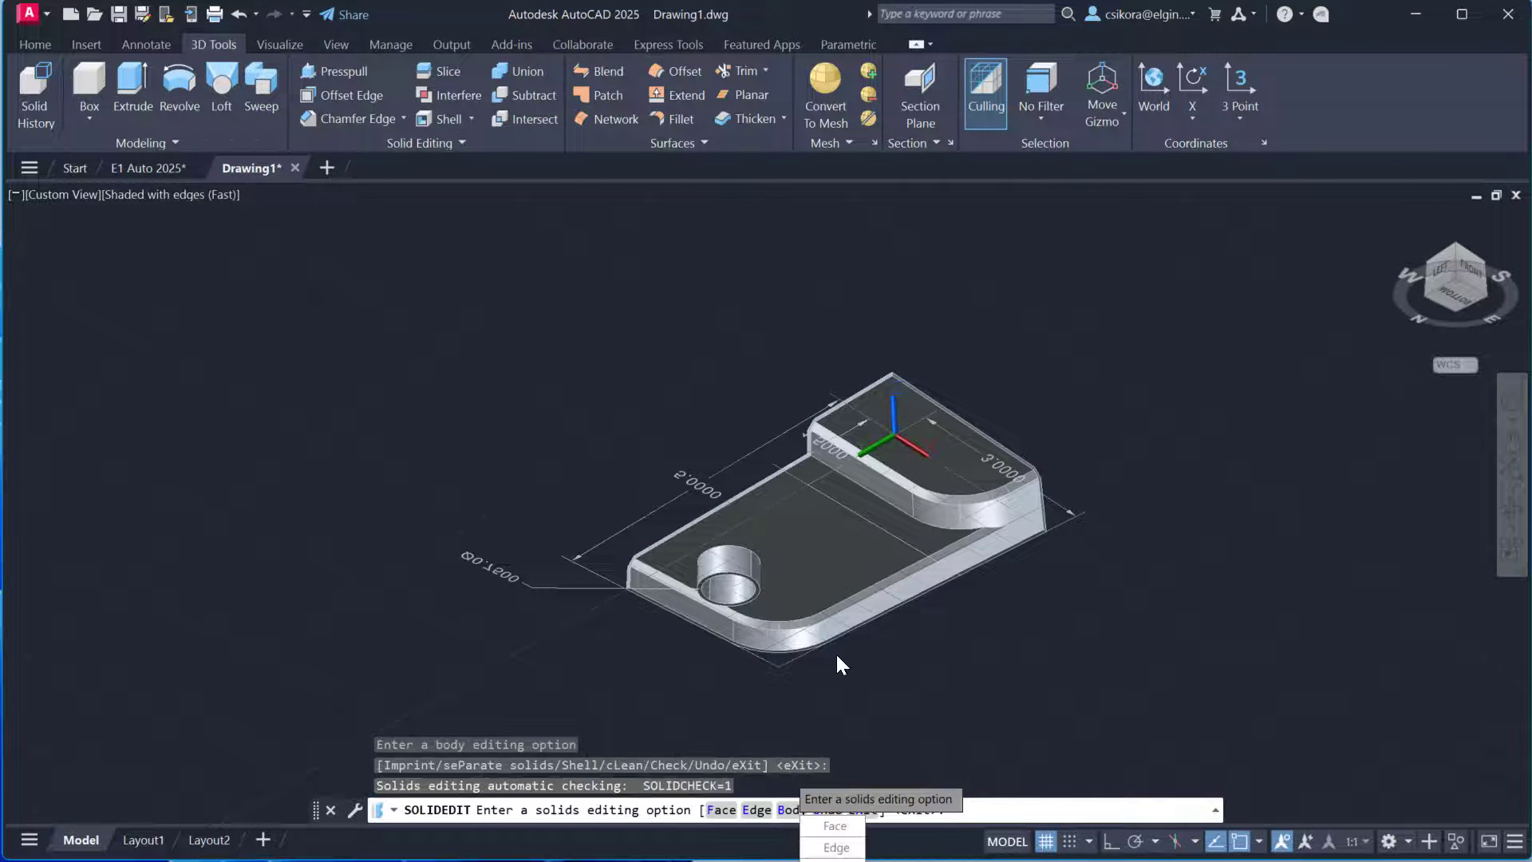
pyautogui.press('Return')
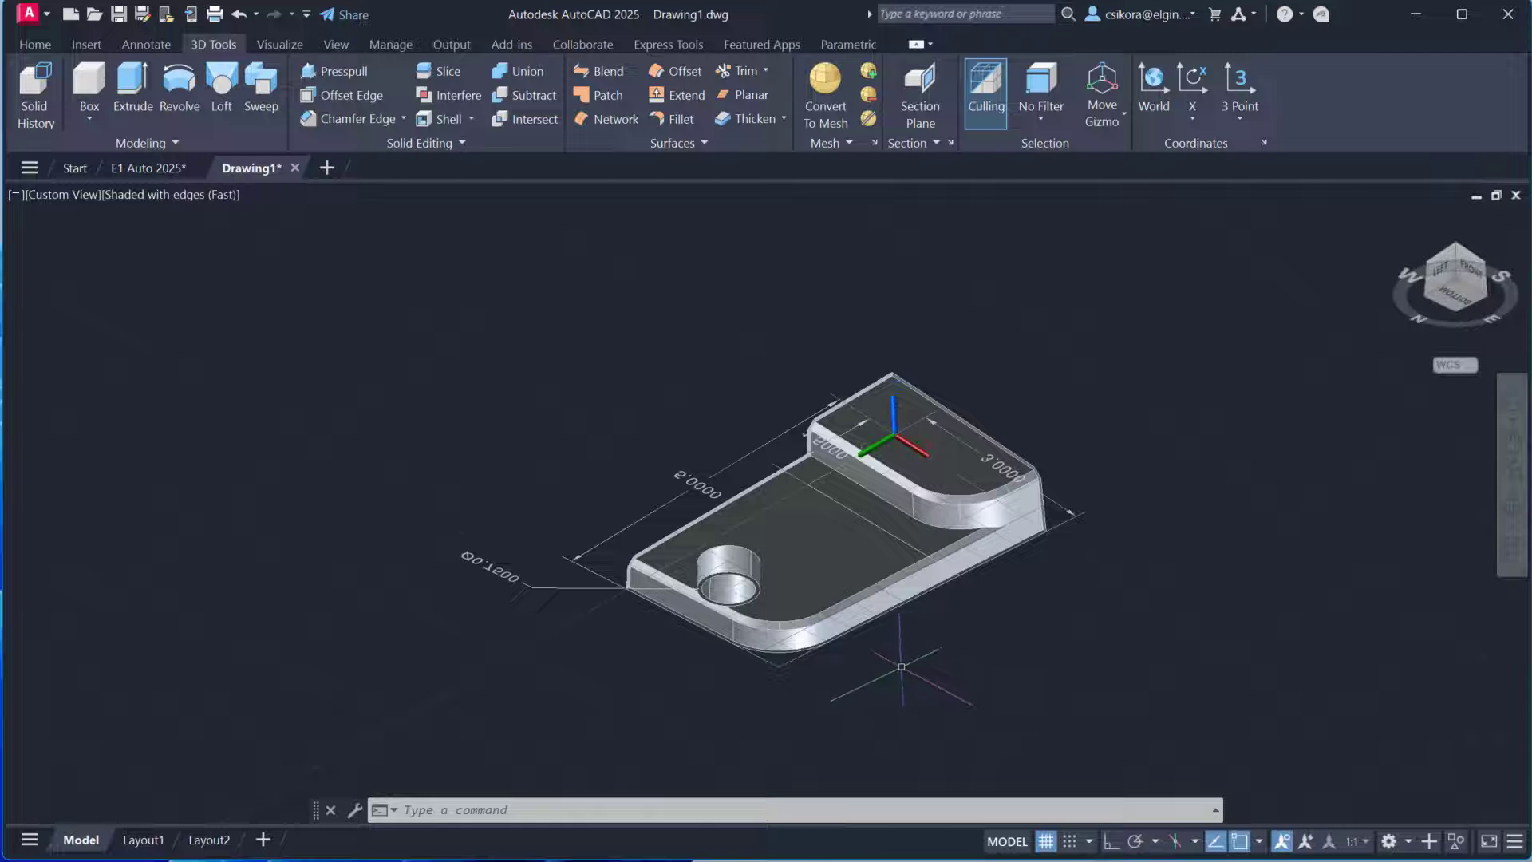
# Try to change the plate's overall length dimension to 6, and undo the change
pyautogui.scroll(-3, 869, 579)
pyautogui.scroll(6, 862, 570)
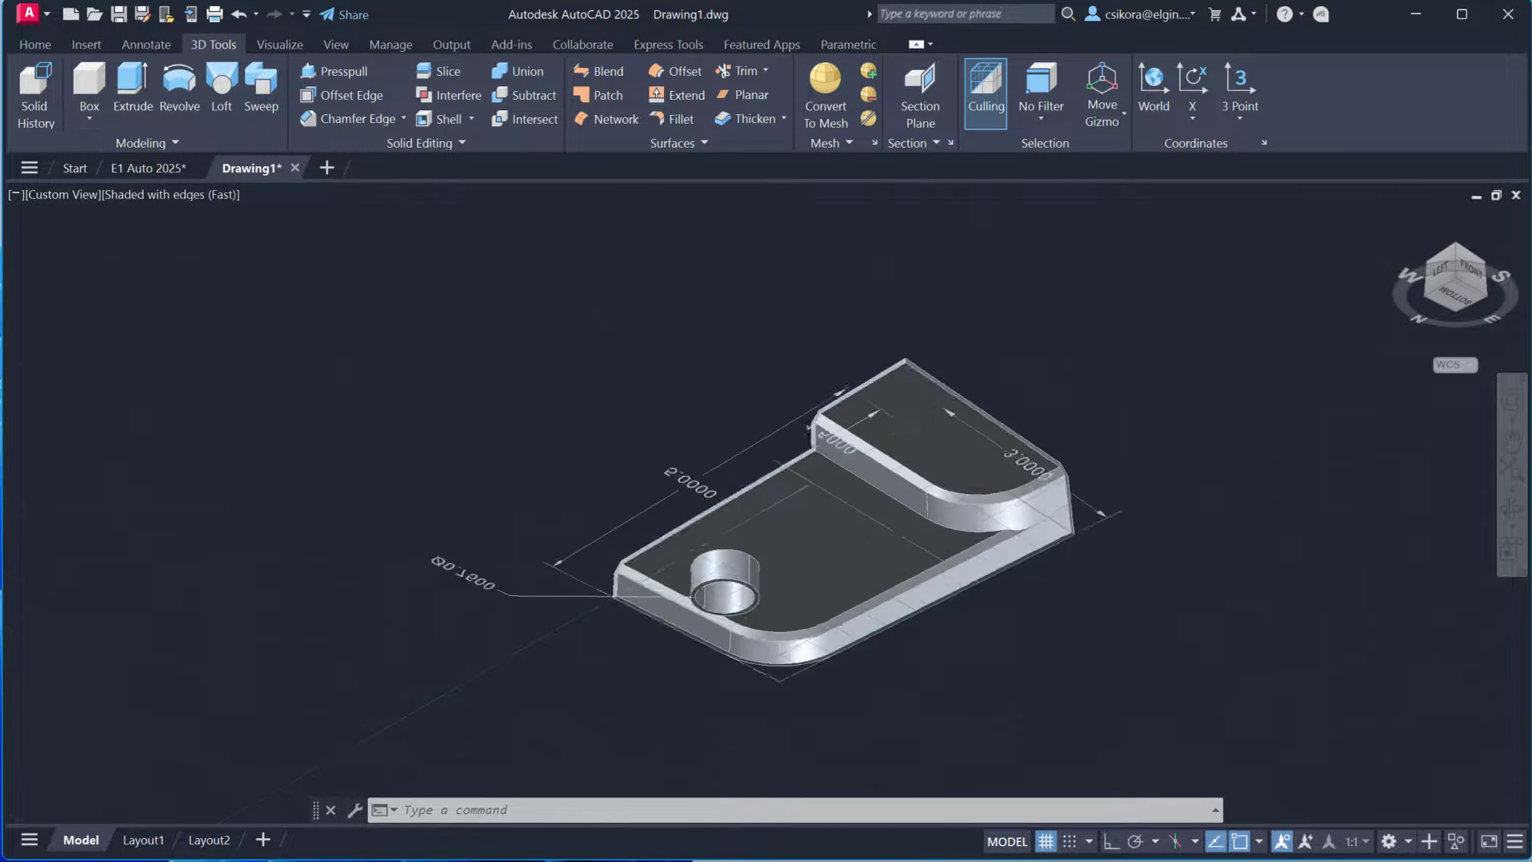
pyautogui.keyDown('shift'); pyautogui.moveTo(857, 564); pyautogui.dragTo(921, 754, button='middle'); pyautogui.keyUp('shift')
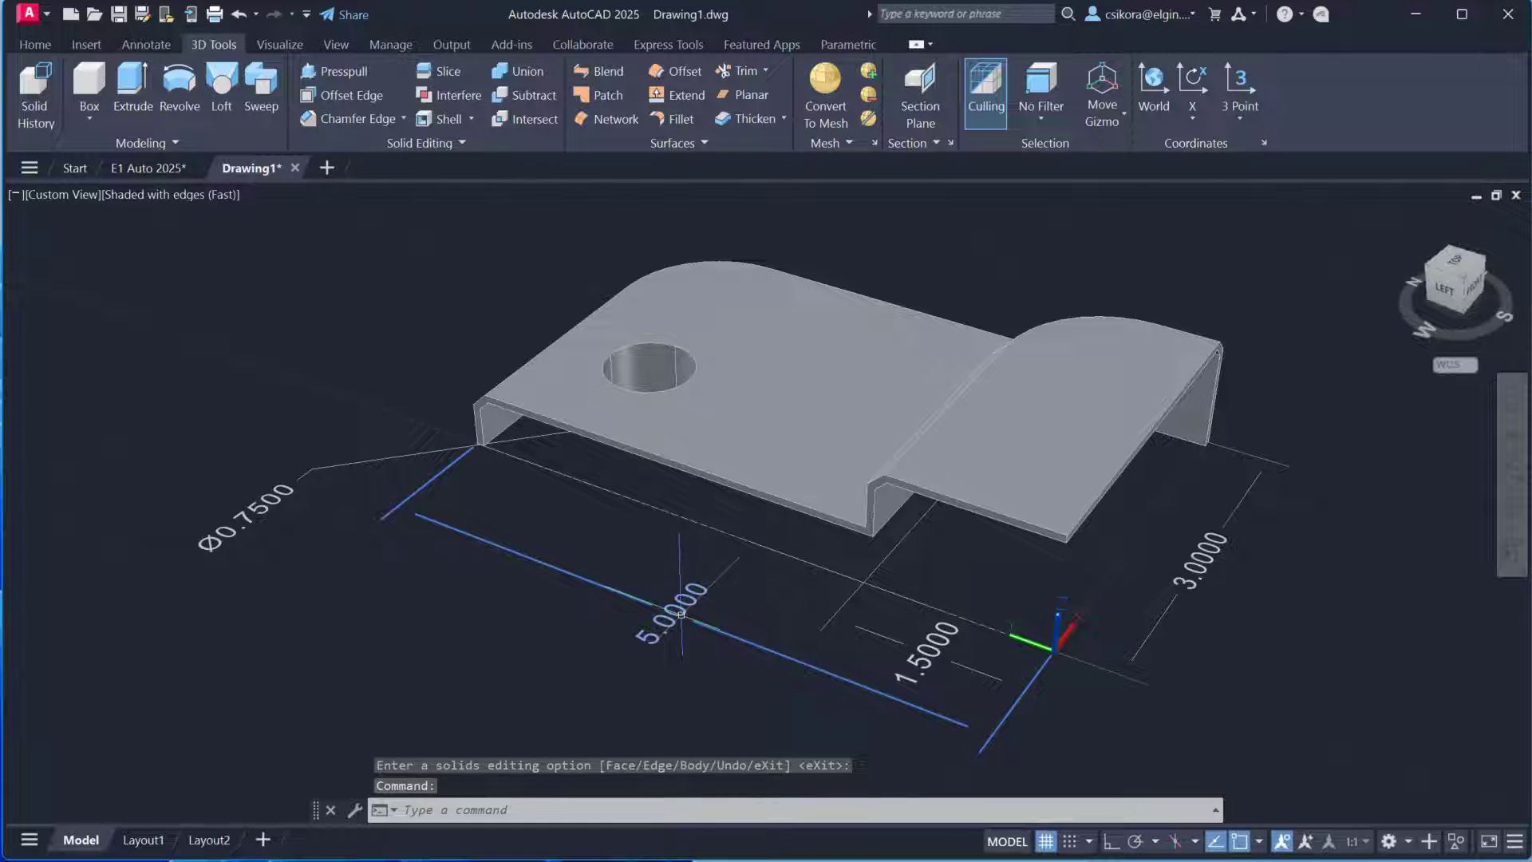
pyautogui.moveTo(680, 613)
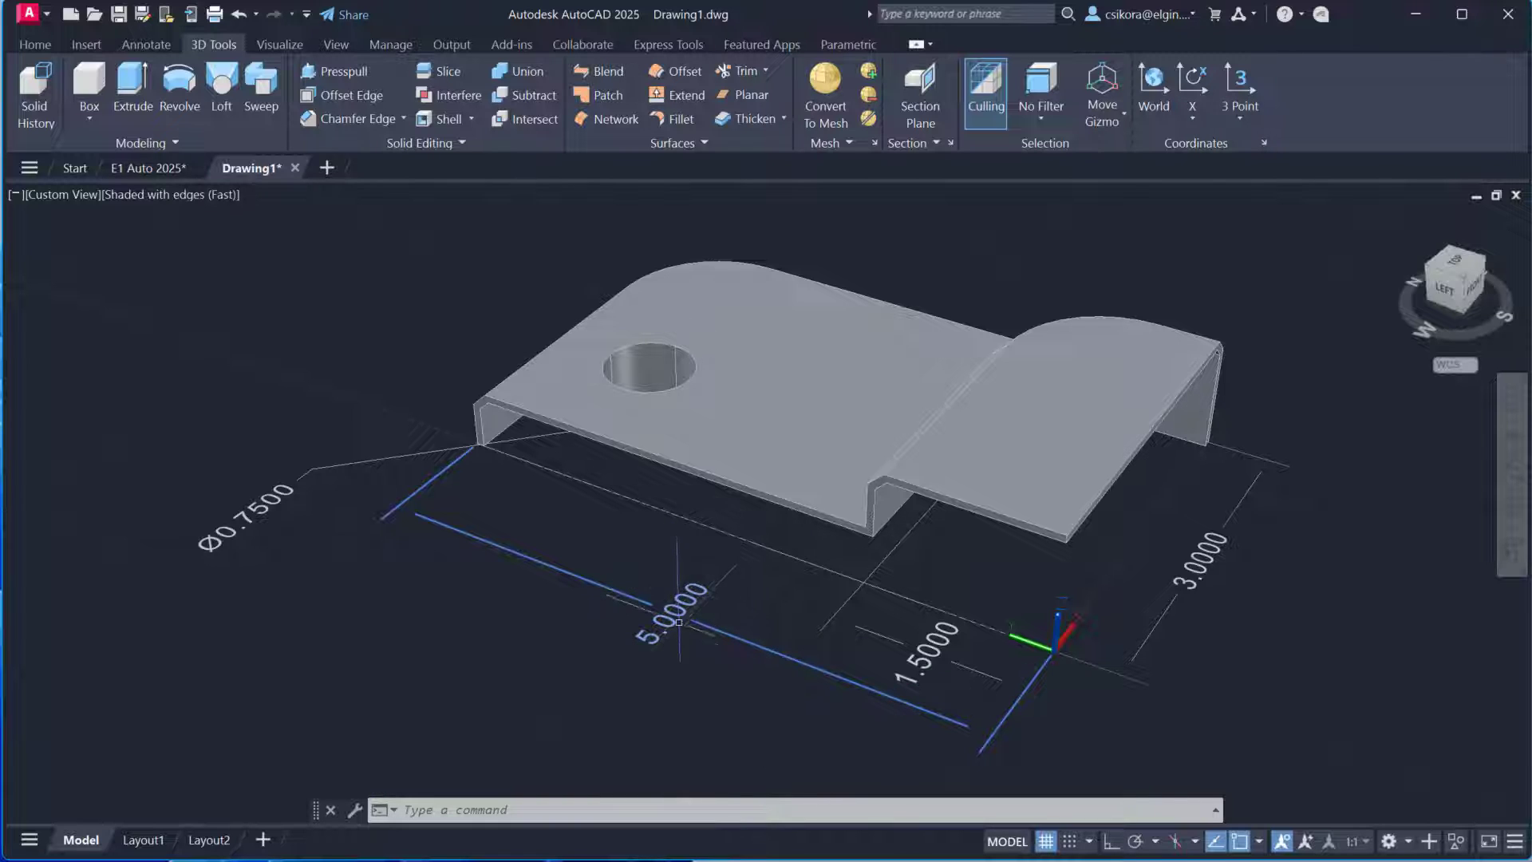
pyautogui.doubleClick(679, 617)
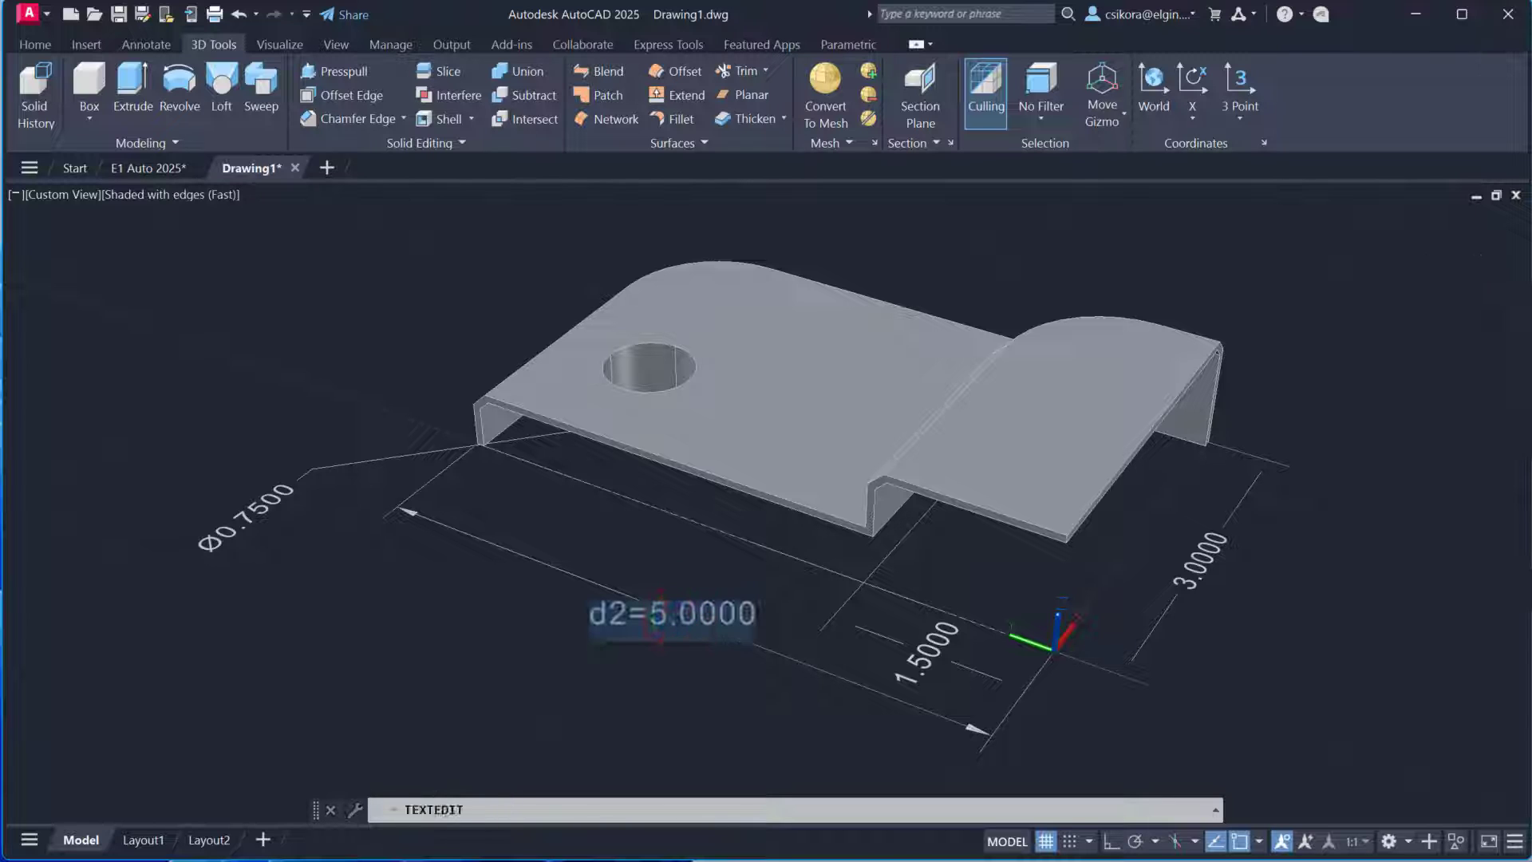
pyautogui.write('6')
pyautogui.press('Return')
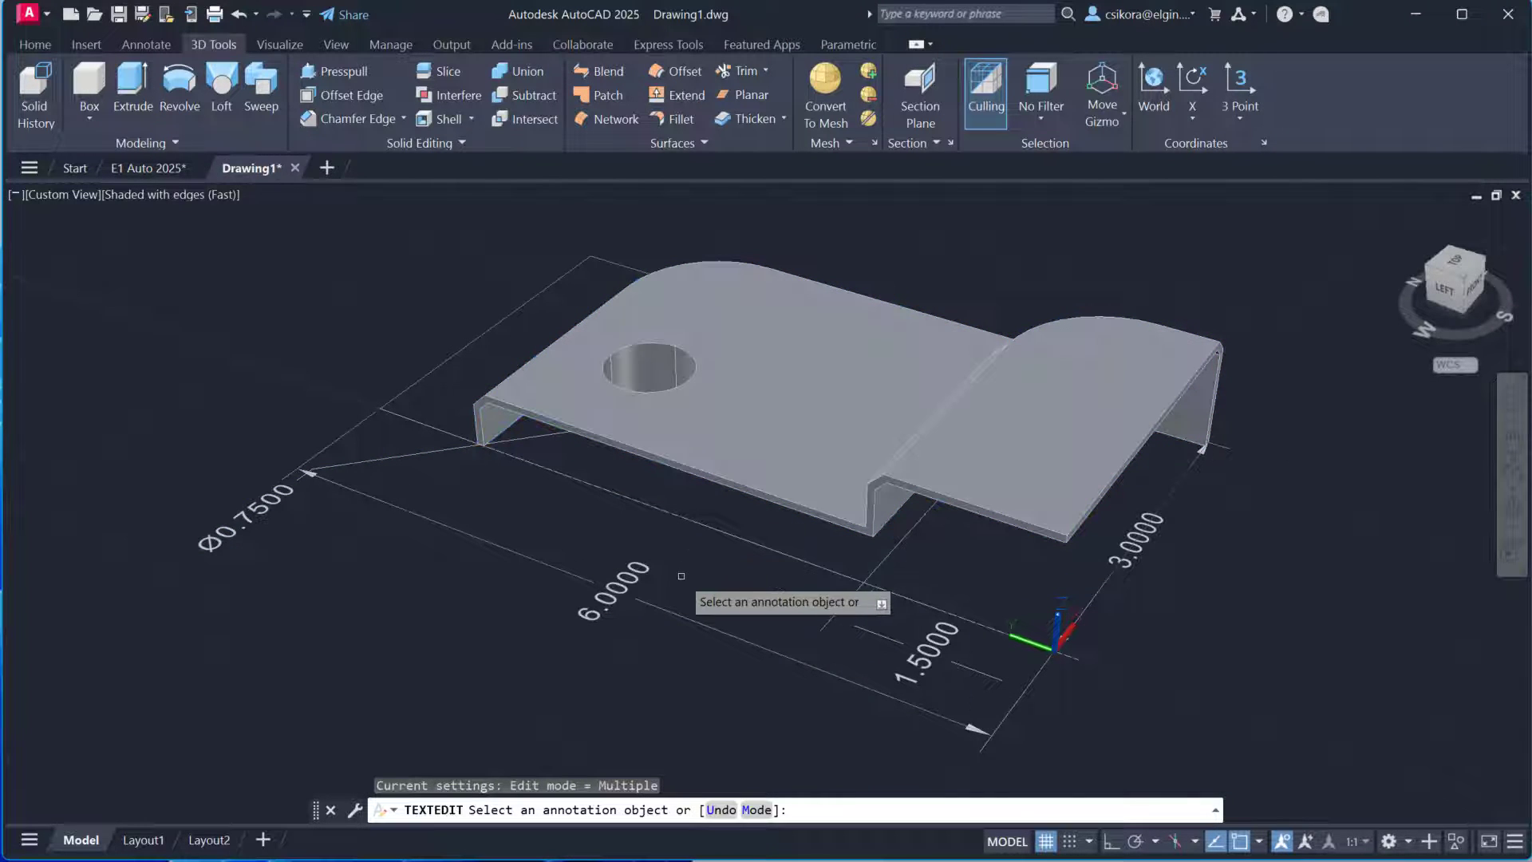
pyautogui.hotkey('ctrl', 'z')
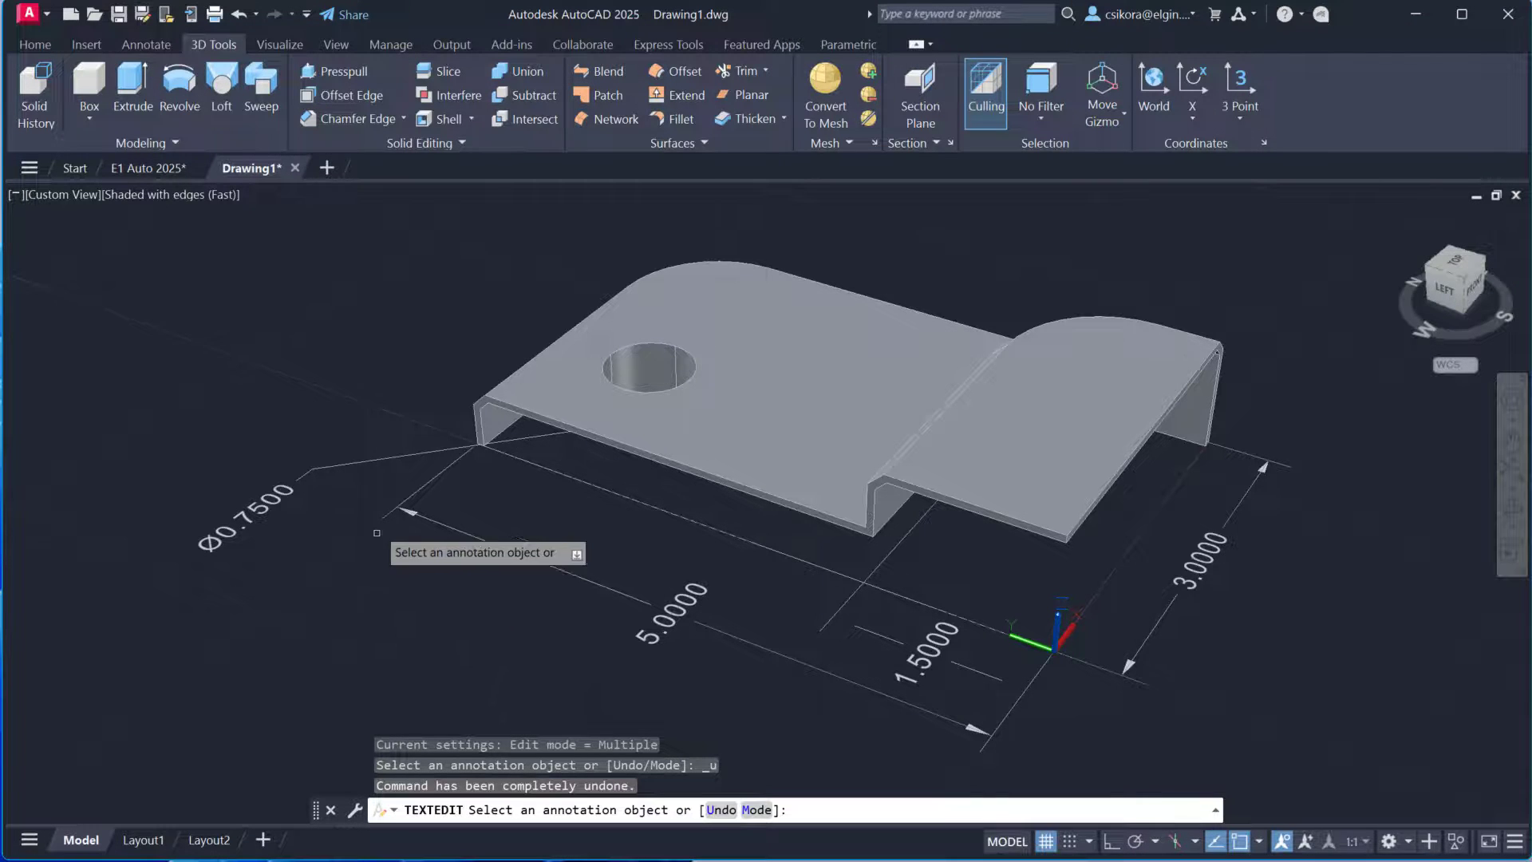
pyautogui.keyDown('shift'); pyautogui.moveTo(377, 533); pyautogui.dragTo(870, 730, button='middle'); pyautogui.keyUp('shift')
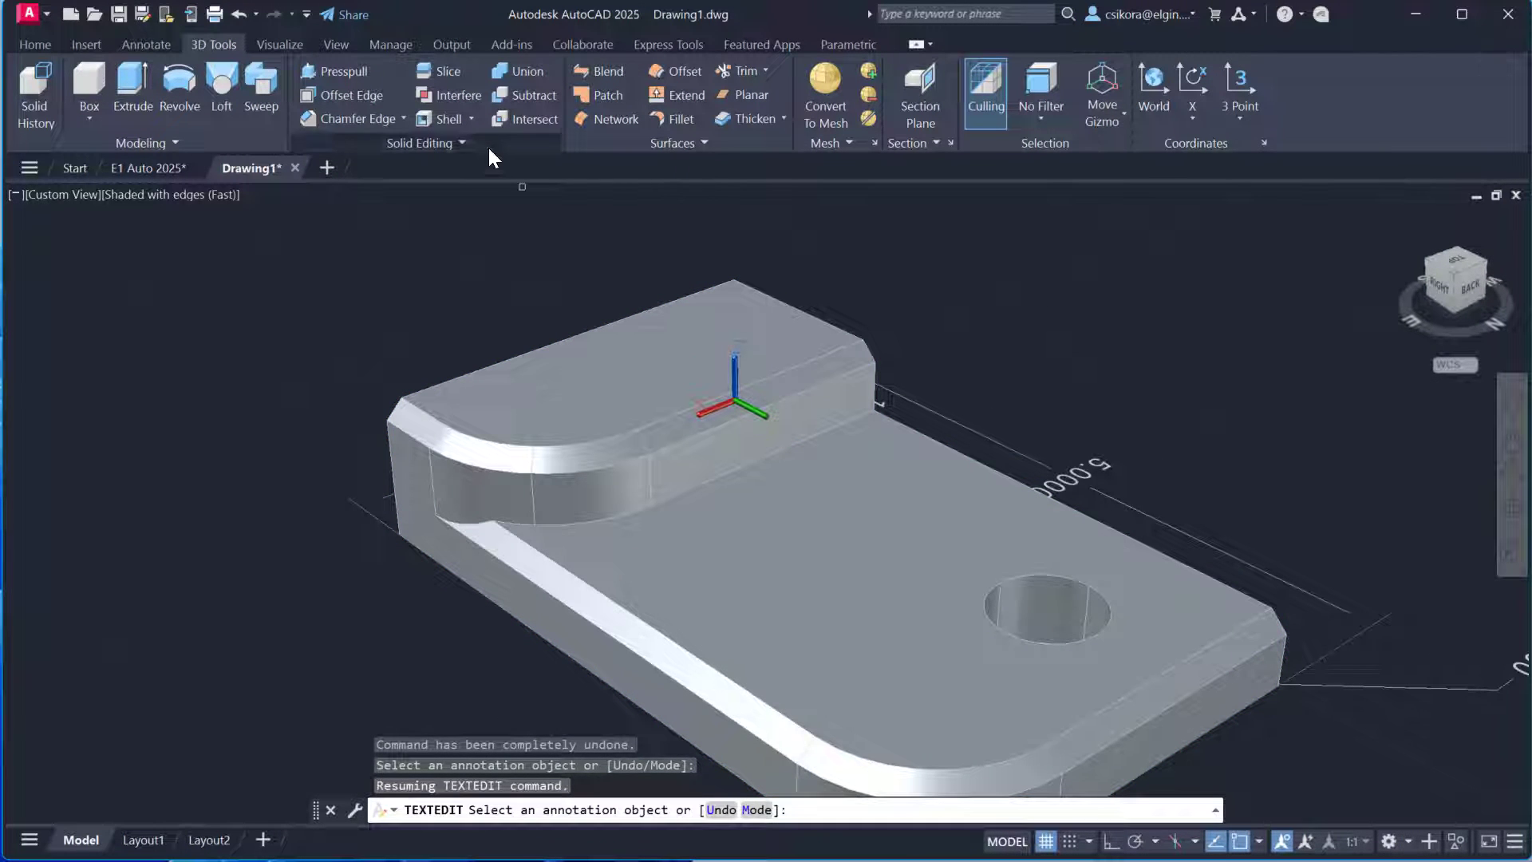
pyautogui.click(466, 145)
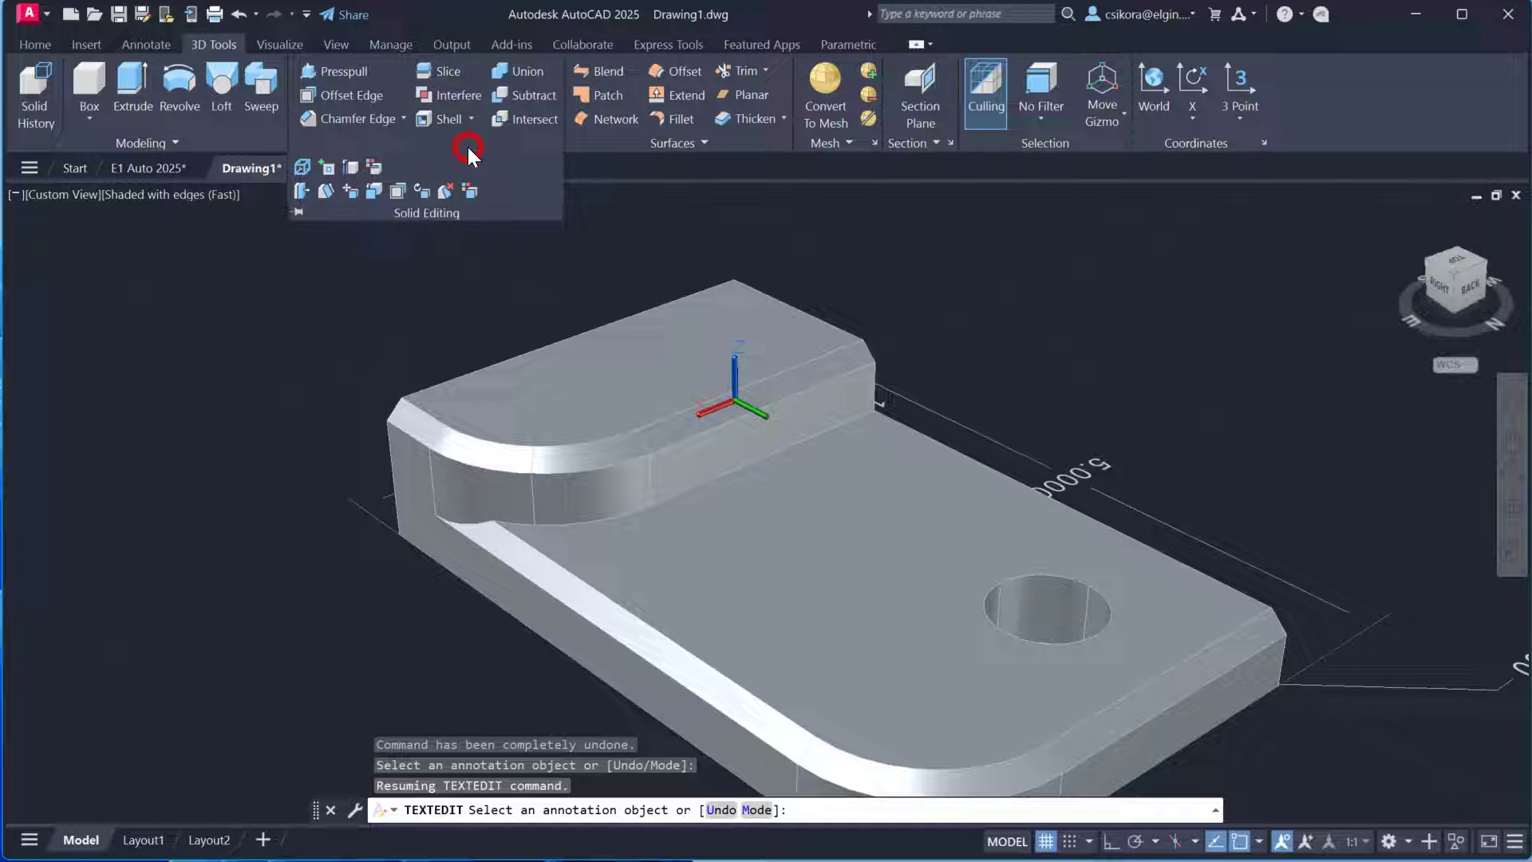
pyautogui.click(471, 192)
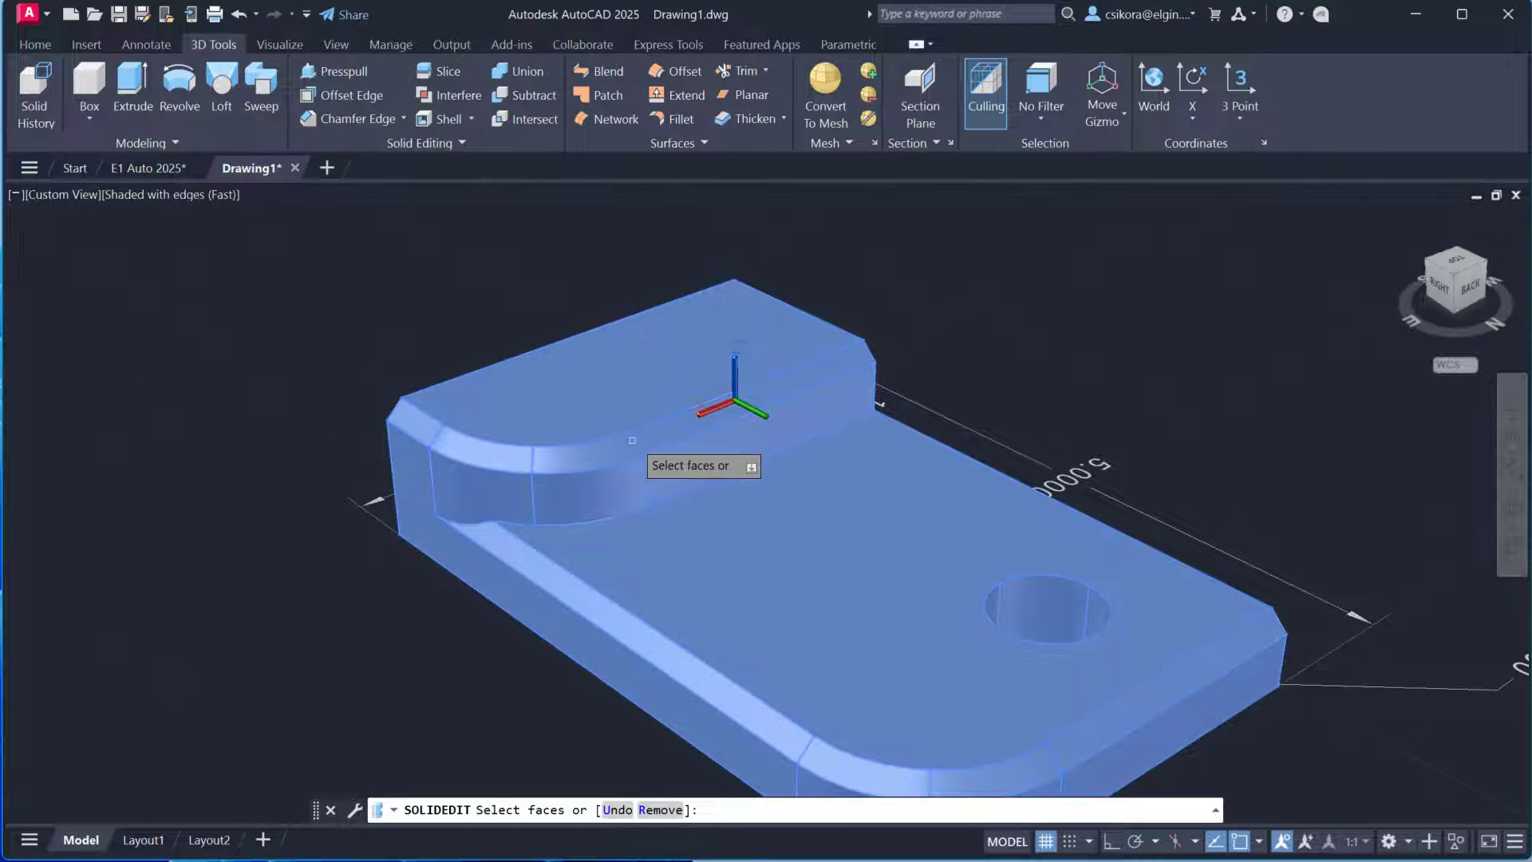
pyautogui.click(655, 438)
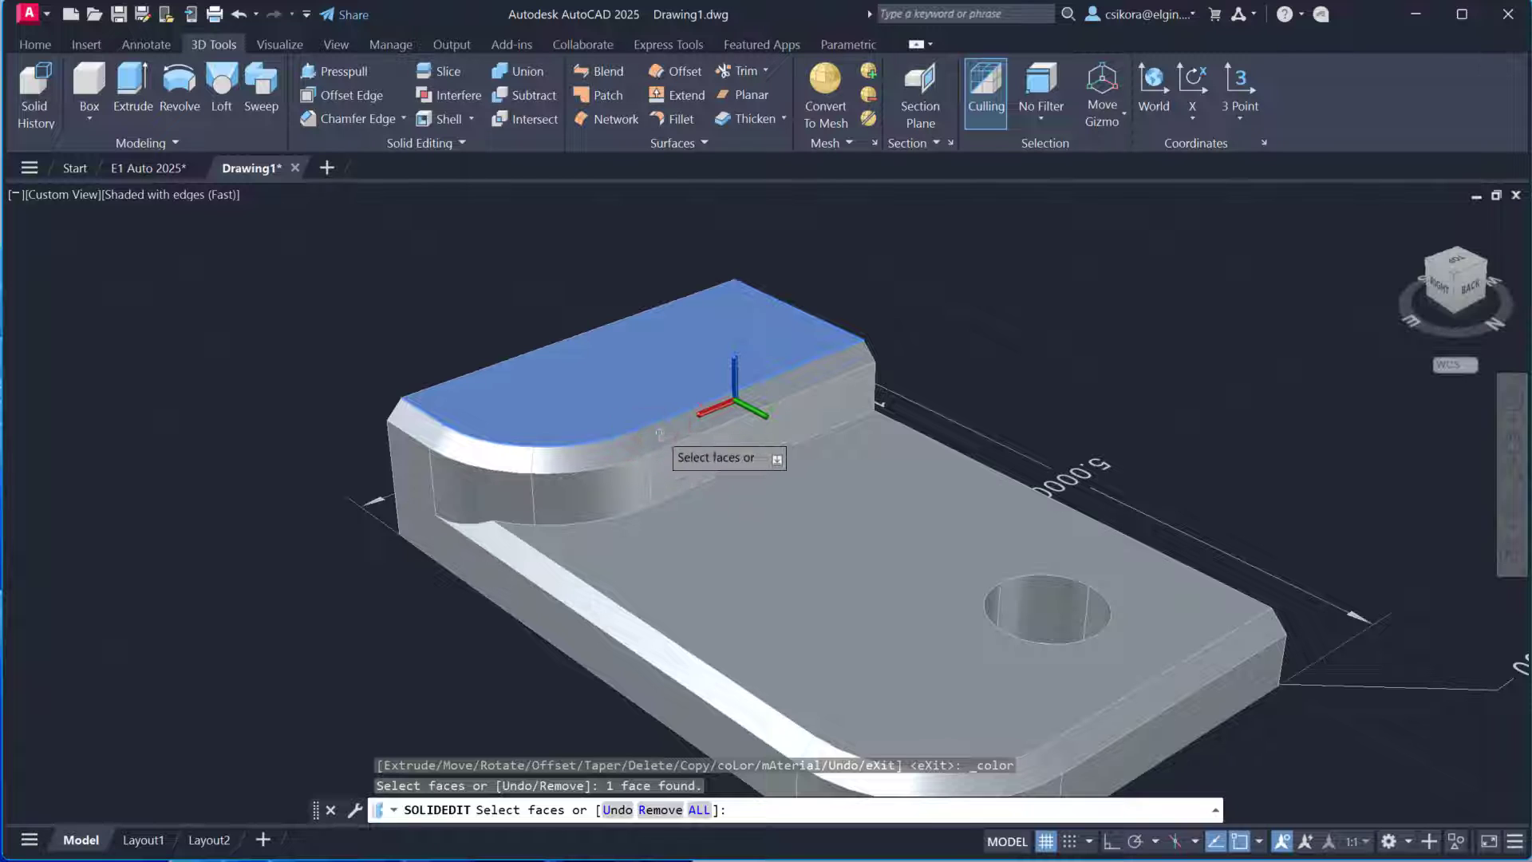
pyautogui.click(665, 431)
pyautogui.press('Escape')
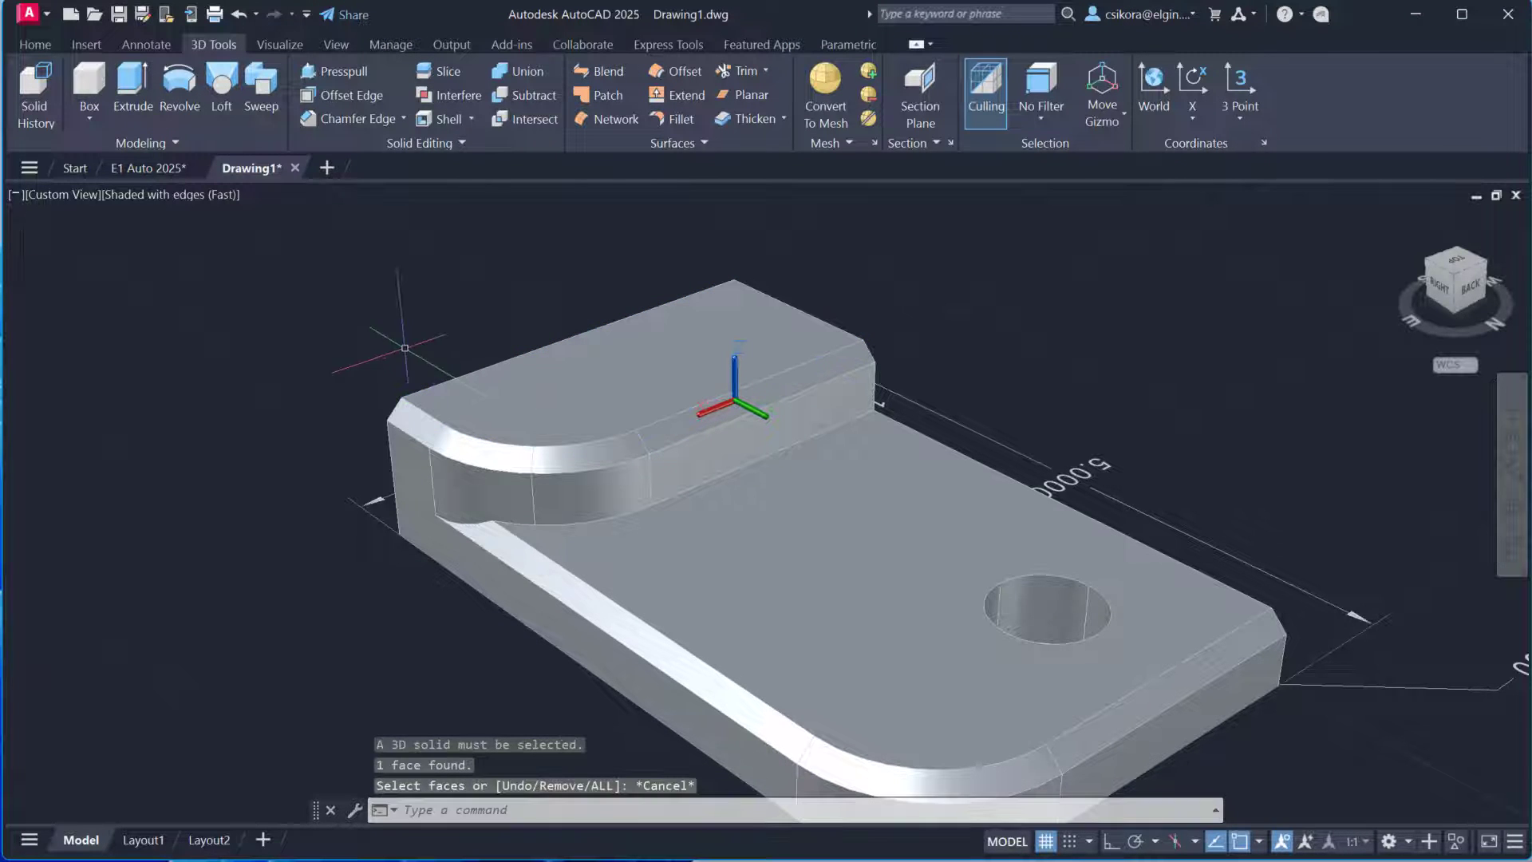
pyautogui.press('Escape')
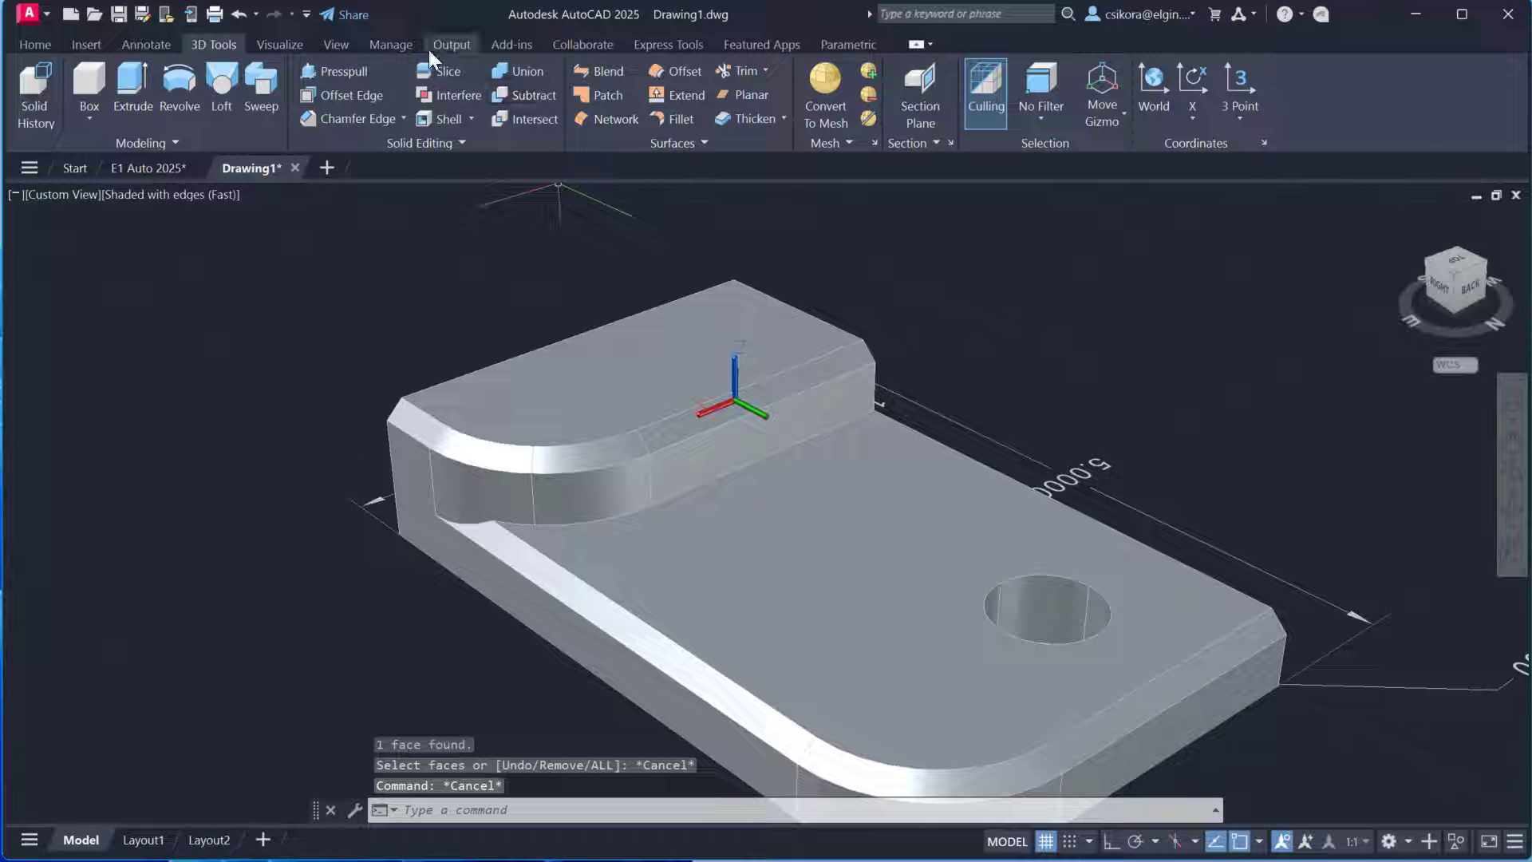
# Open the Materials Browser, place it beside the model, and resize its height and list columns so the full category names fit
pyautogui.click(298, 50)
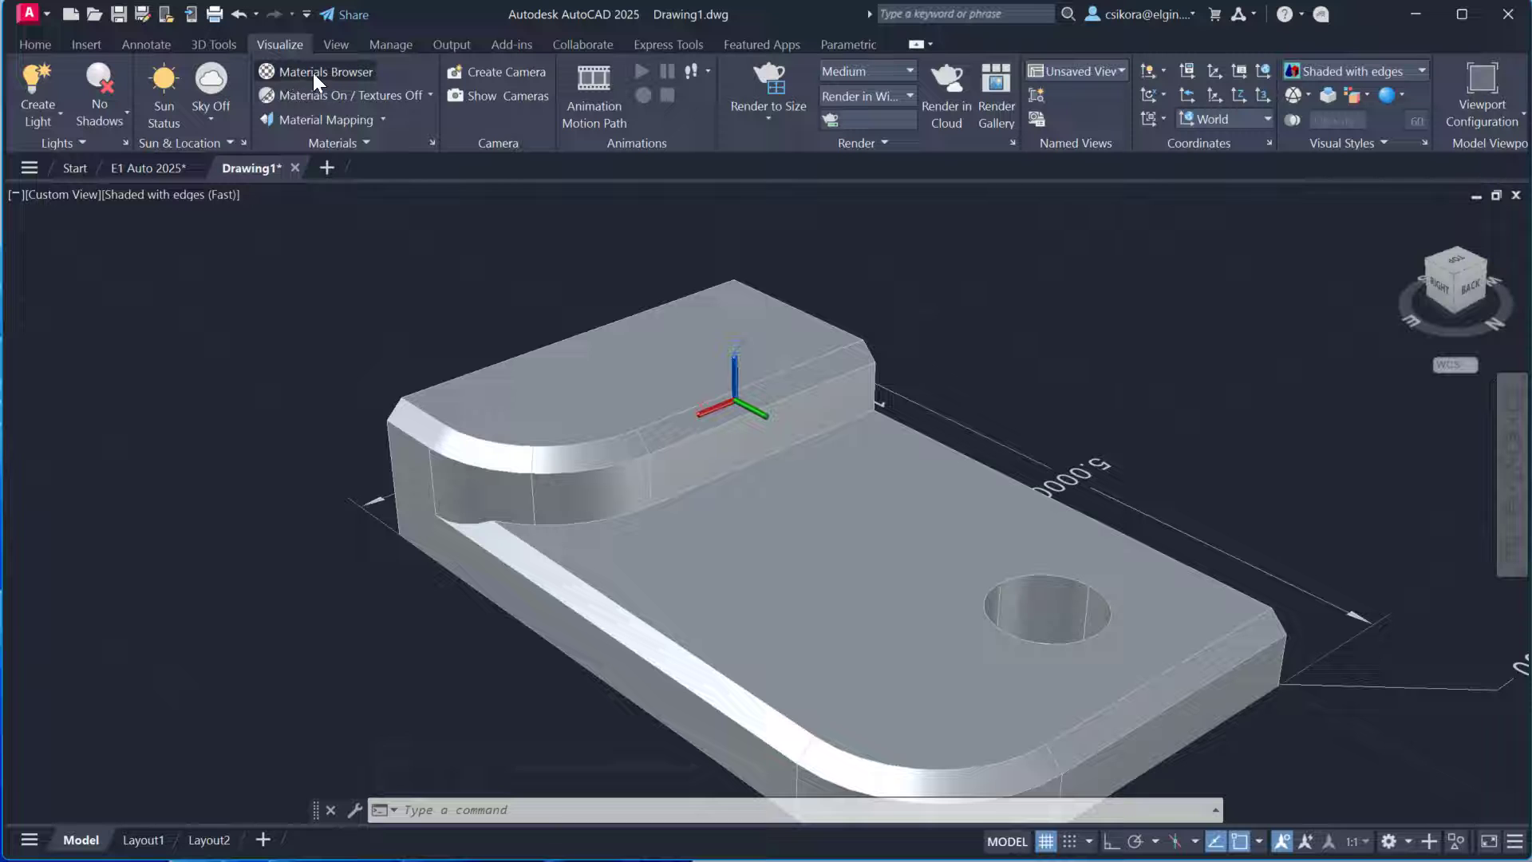
pyautogui.click(321, 74)
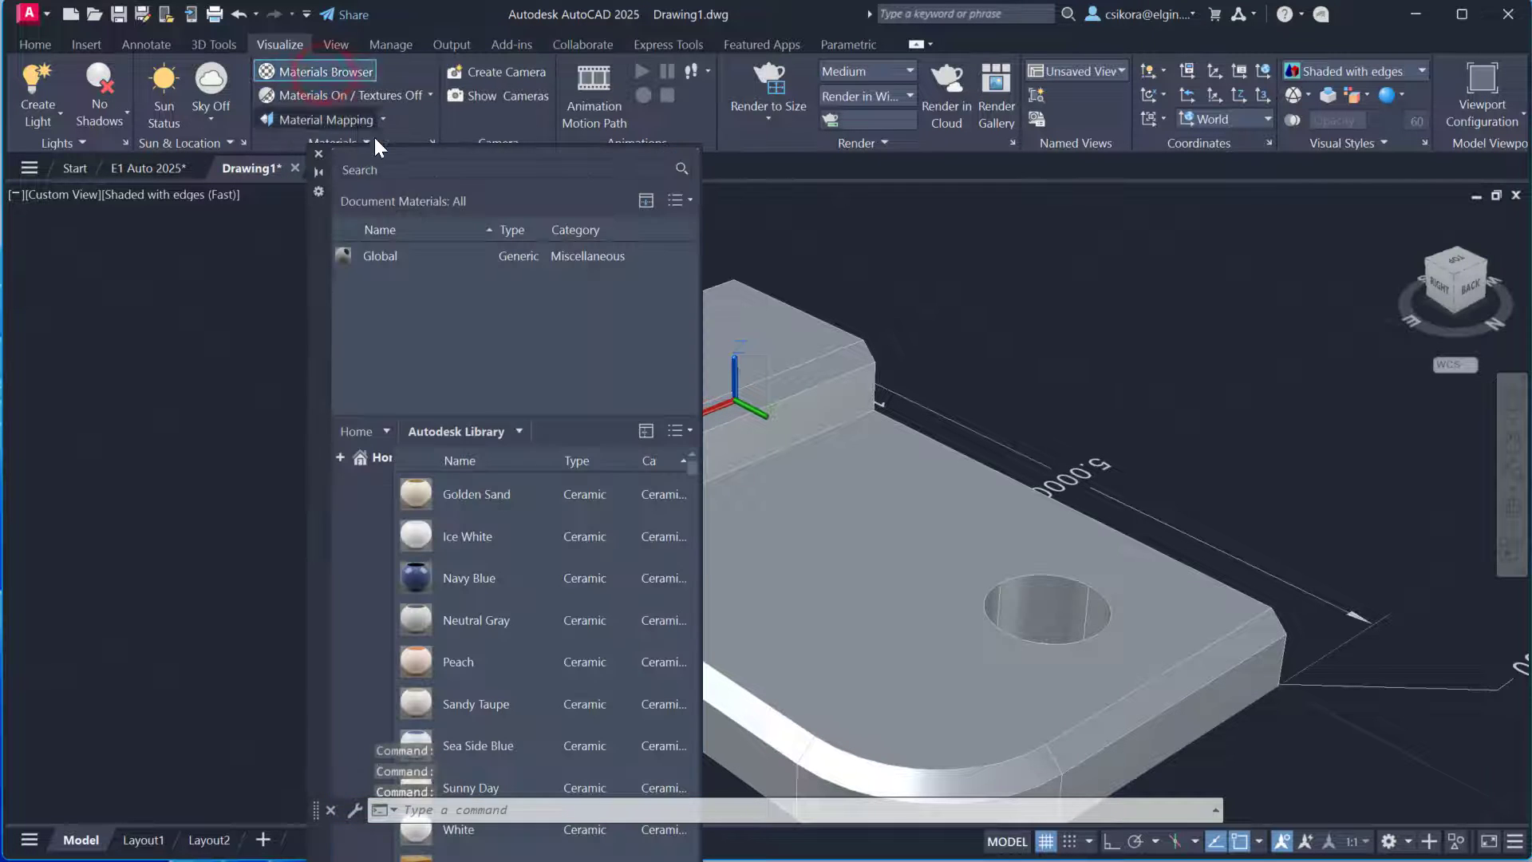
pyautogui.click(385, 147)
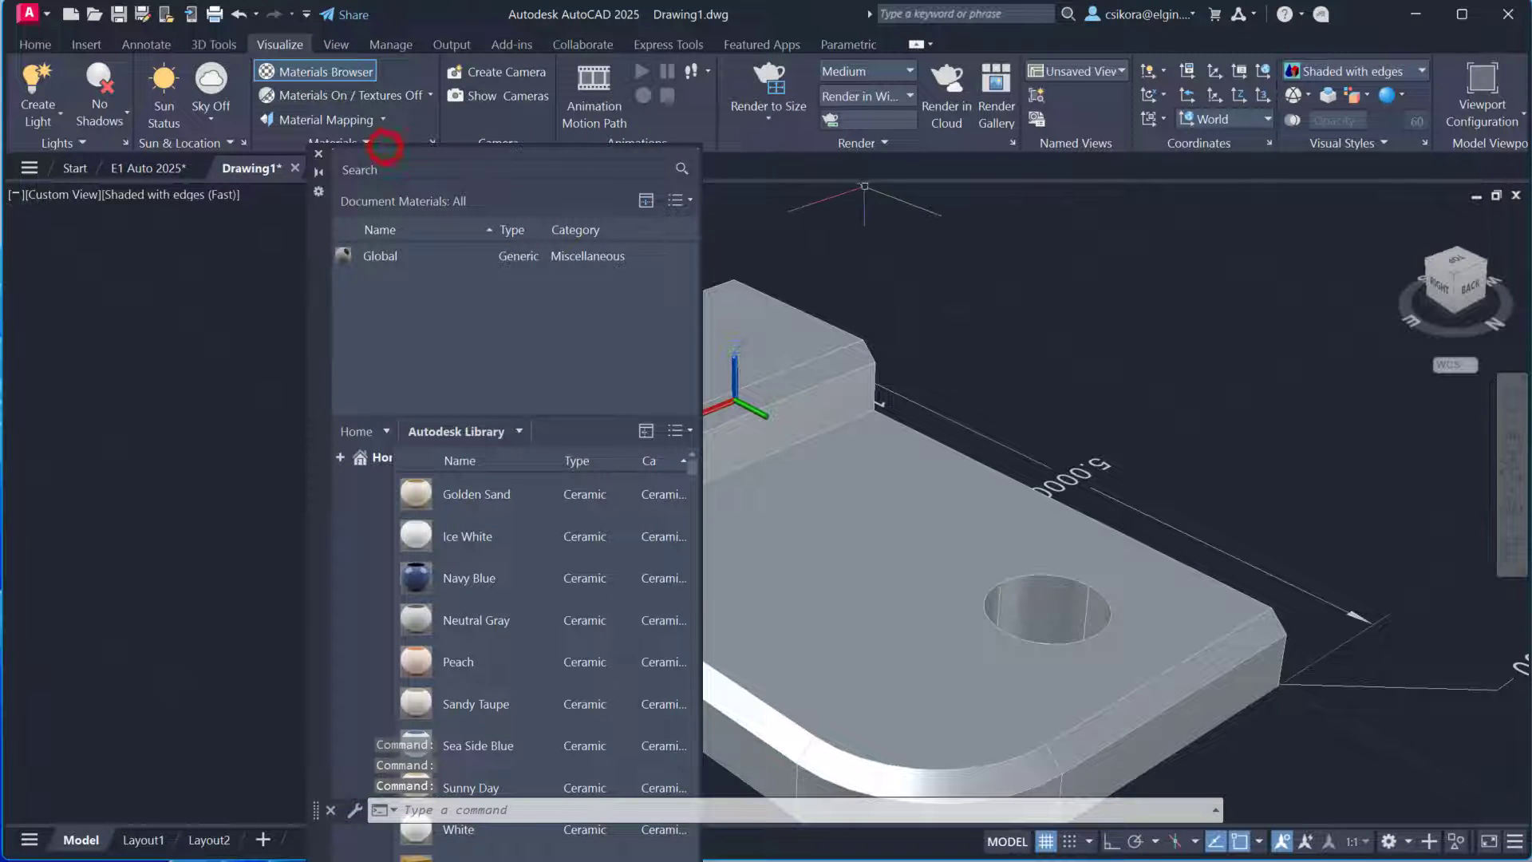
pyautogui.moveTo(317, 247); pyautogui.dragTo(1136, 278)
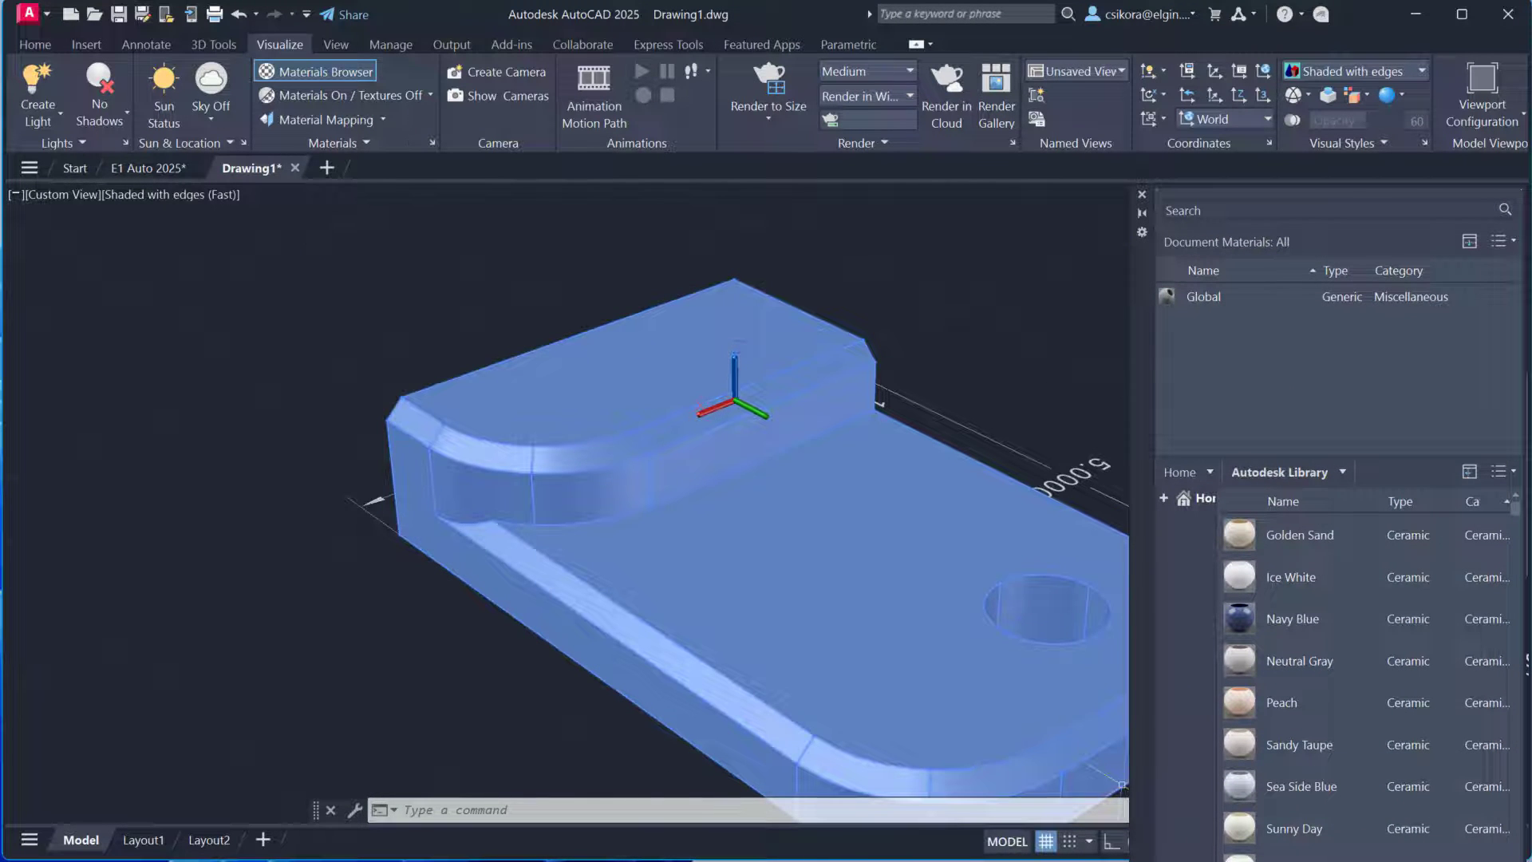
pyautogui.moveTo(1293, 860); pyautogui.dragTo(1293, 820)
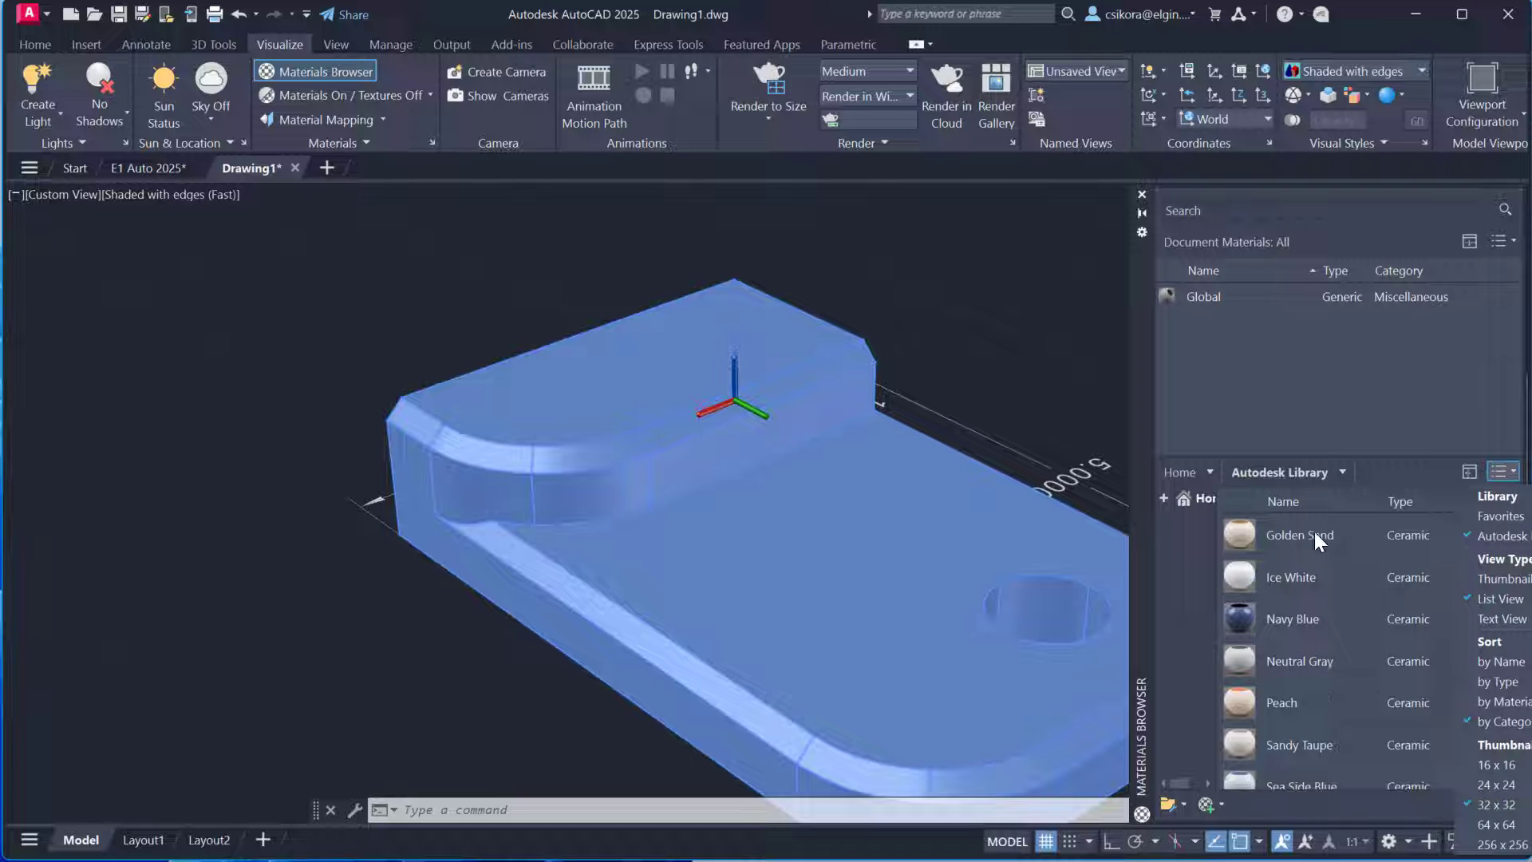
pyautogui.click(1350, 506)
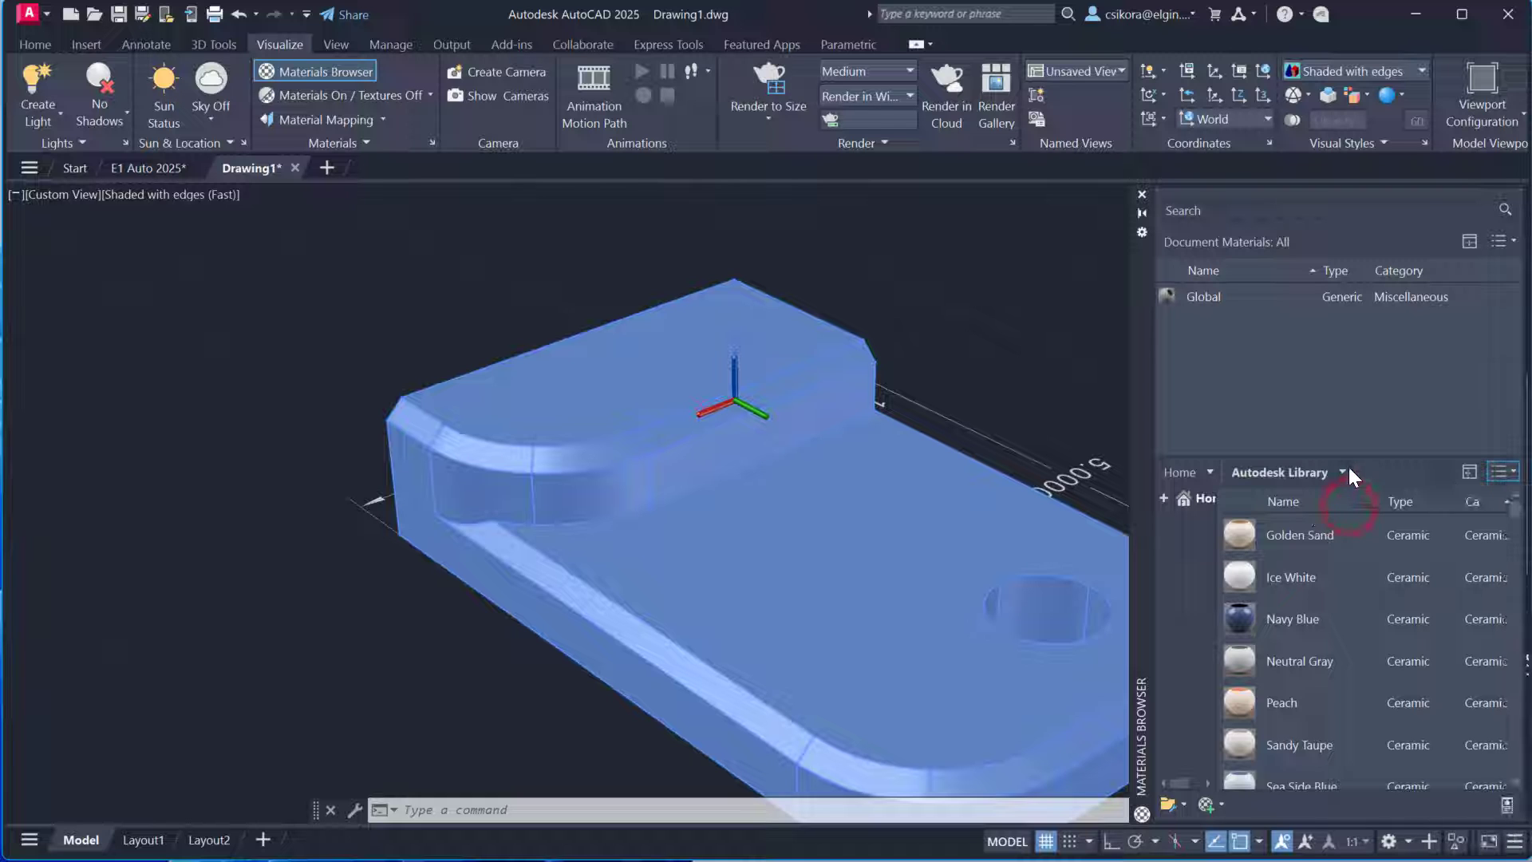
pyautogui.moveTo(1452, 501); pyautogui.dragTo(1345, 501)
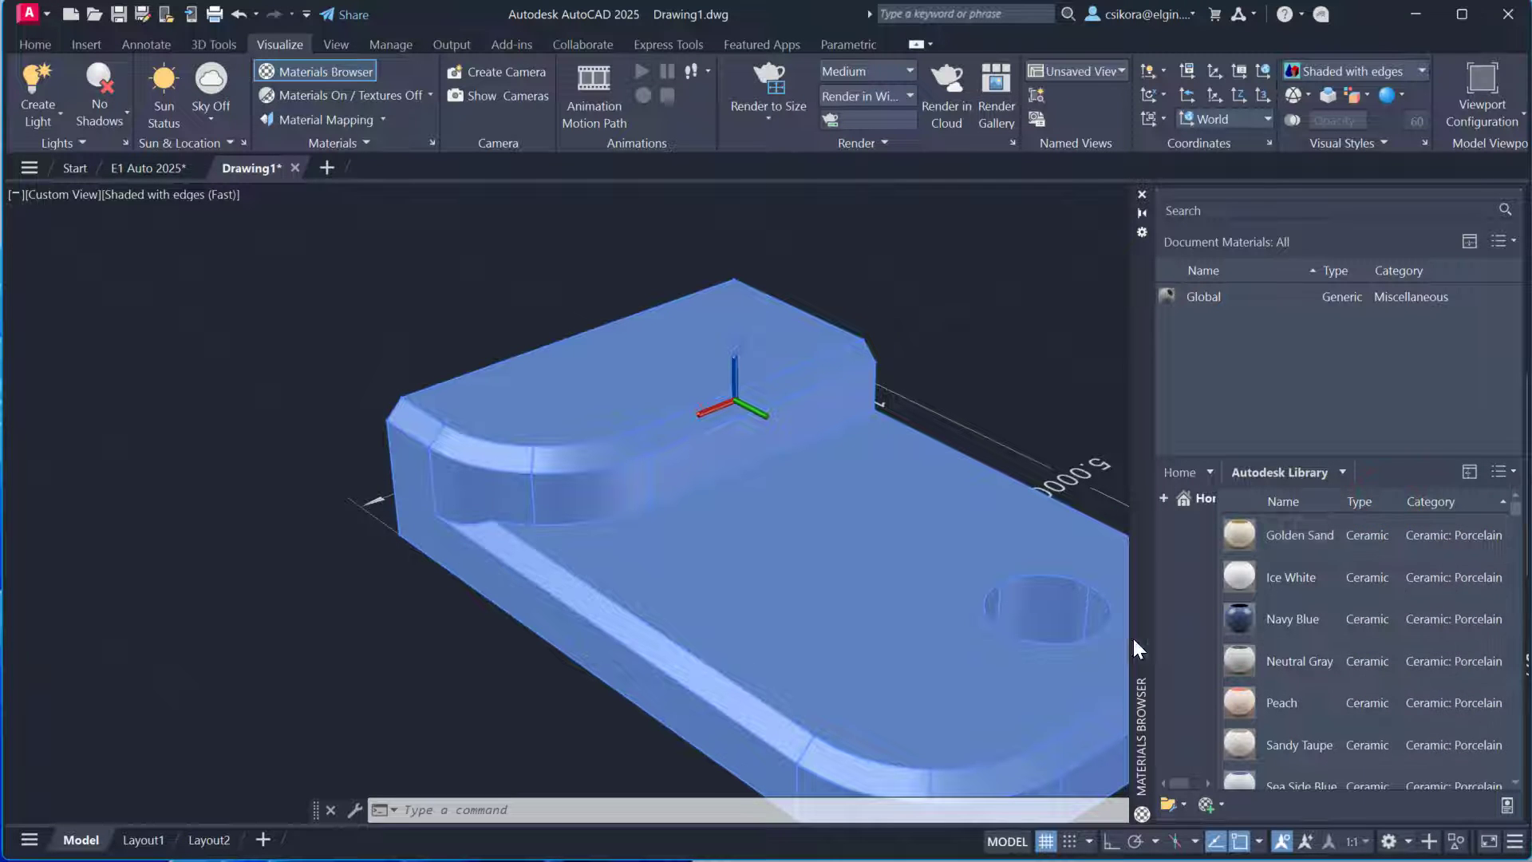
pyautogui.press('Escape')
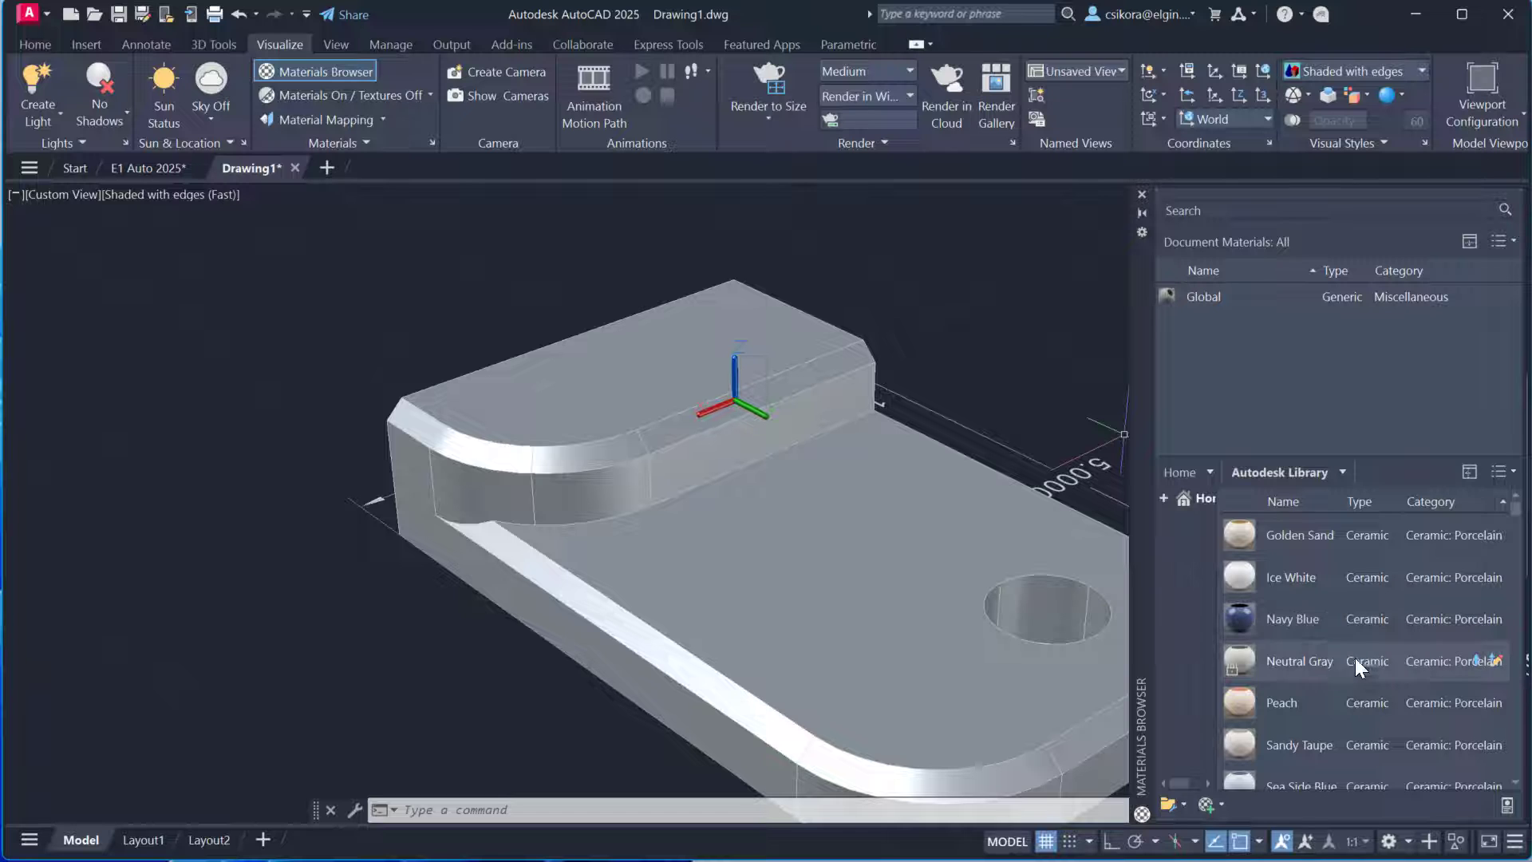
# Sort the Autodesk Library by category in reverse order and go down to the metal materials
pyautogui.click(1454, 502)
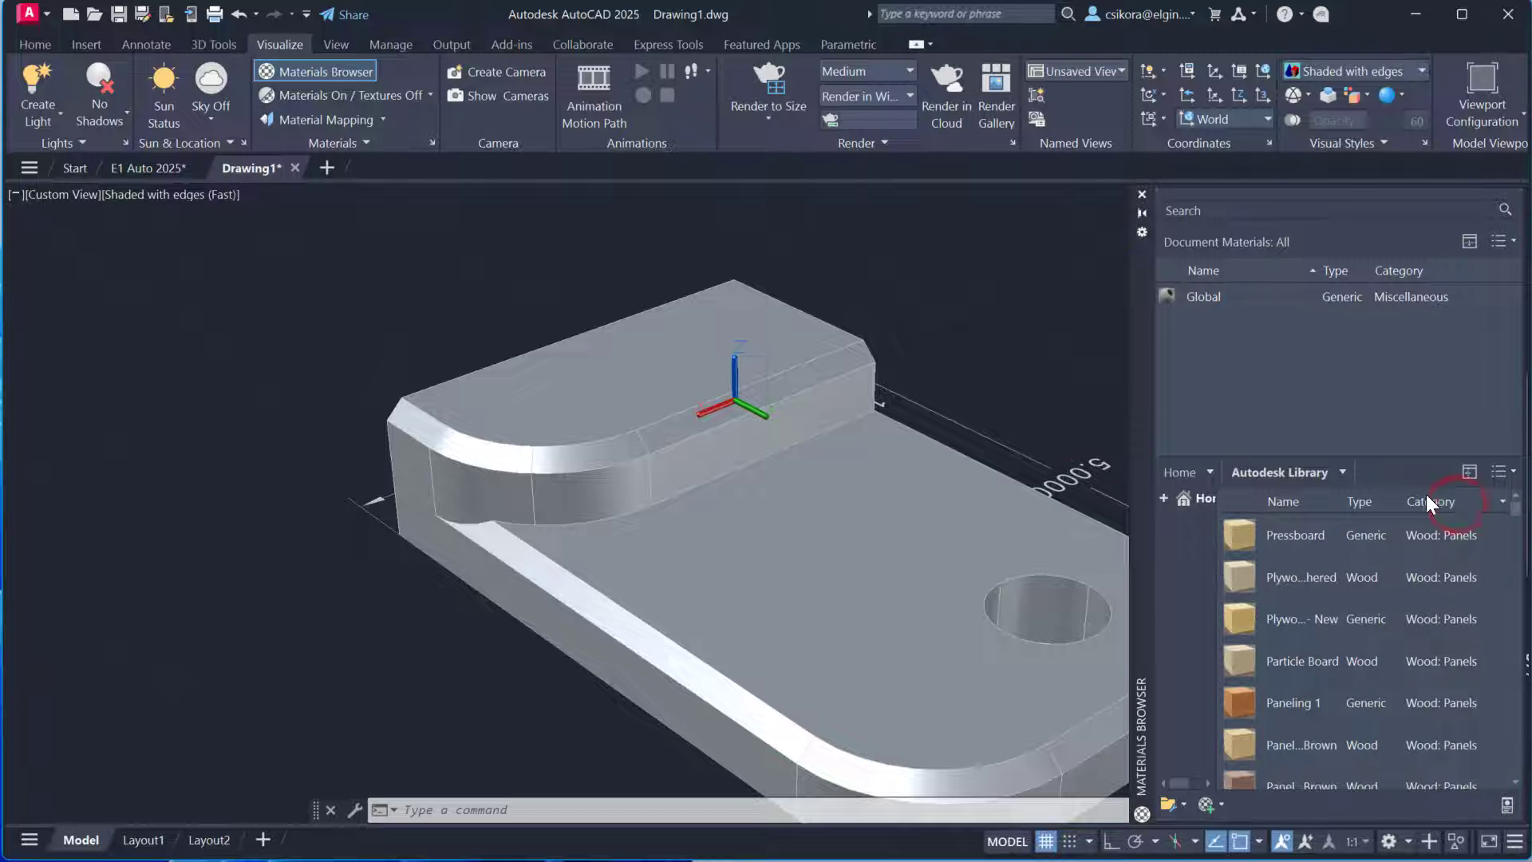
pyautogui.scroll(-10, 1421, 673)
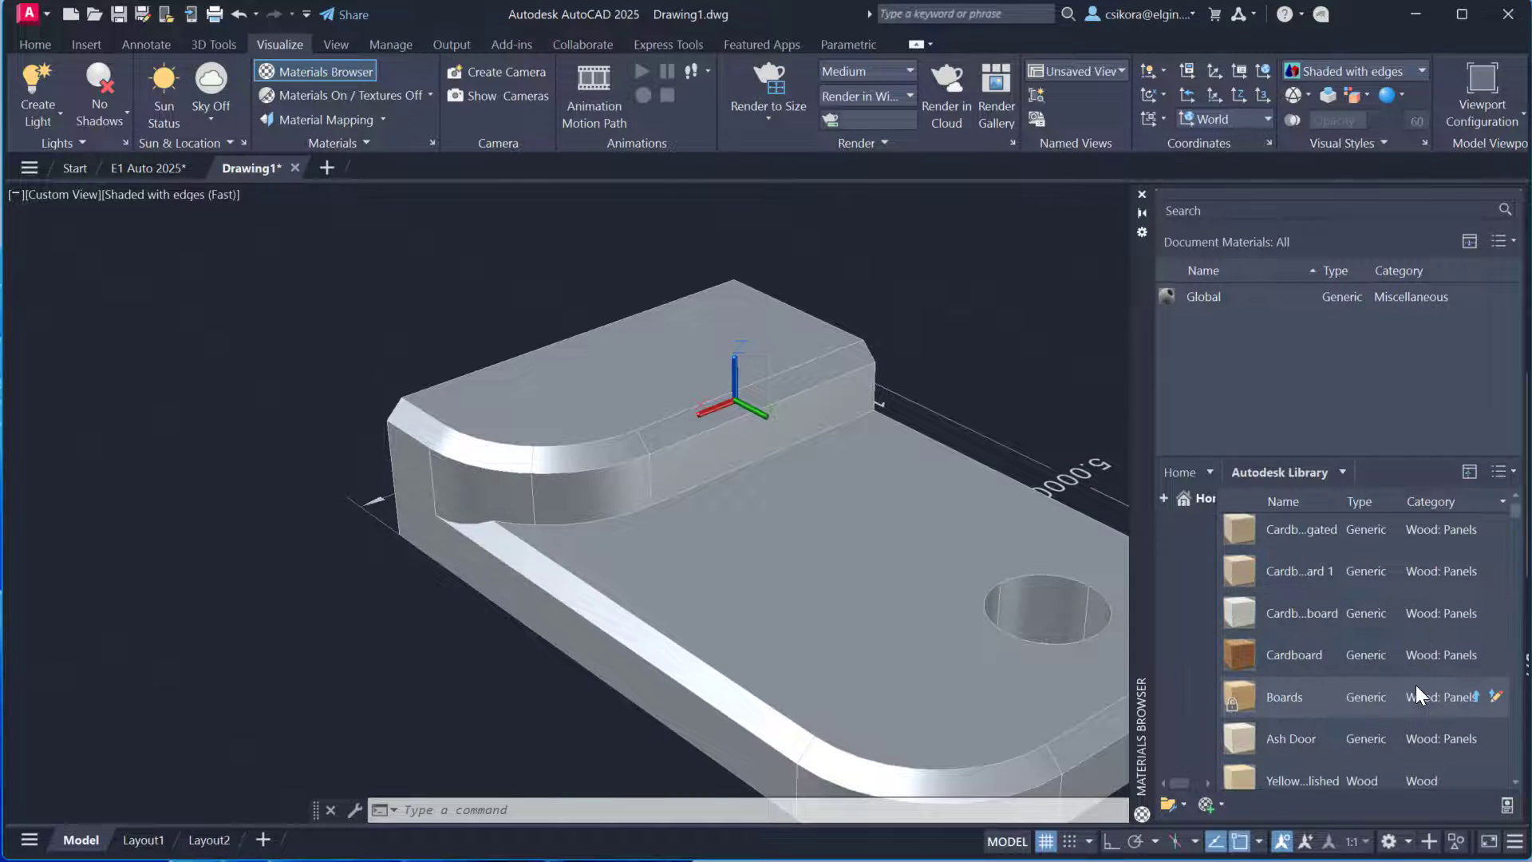
pyautogui.scroll(-10, 1409, 683)
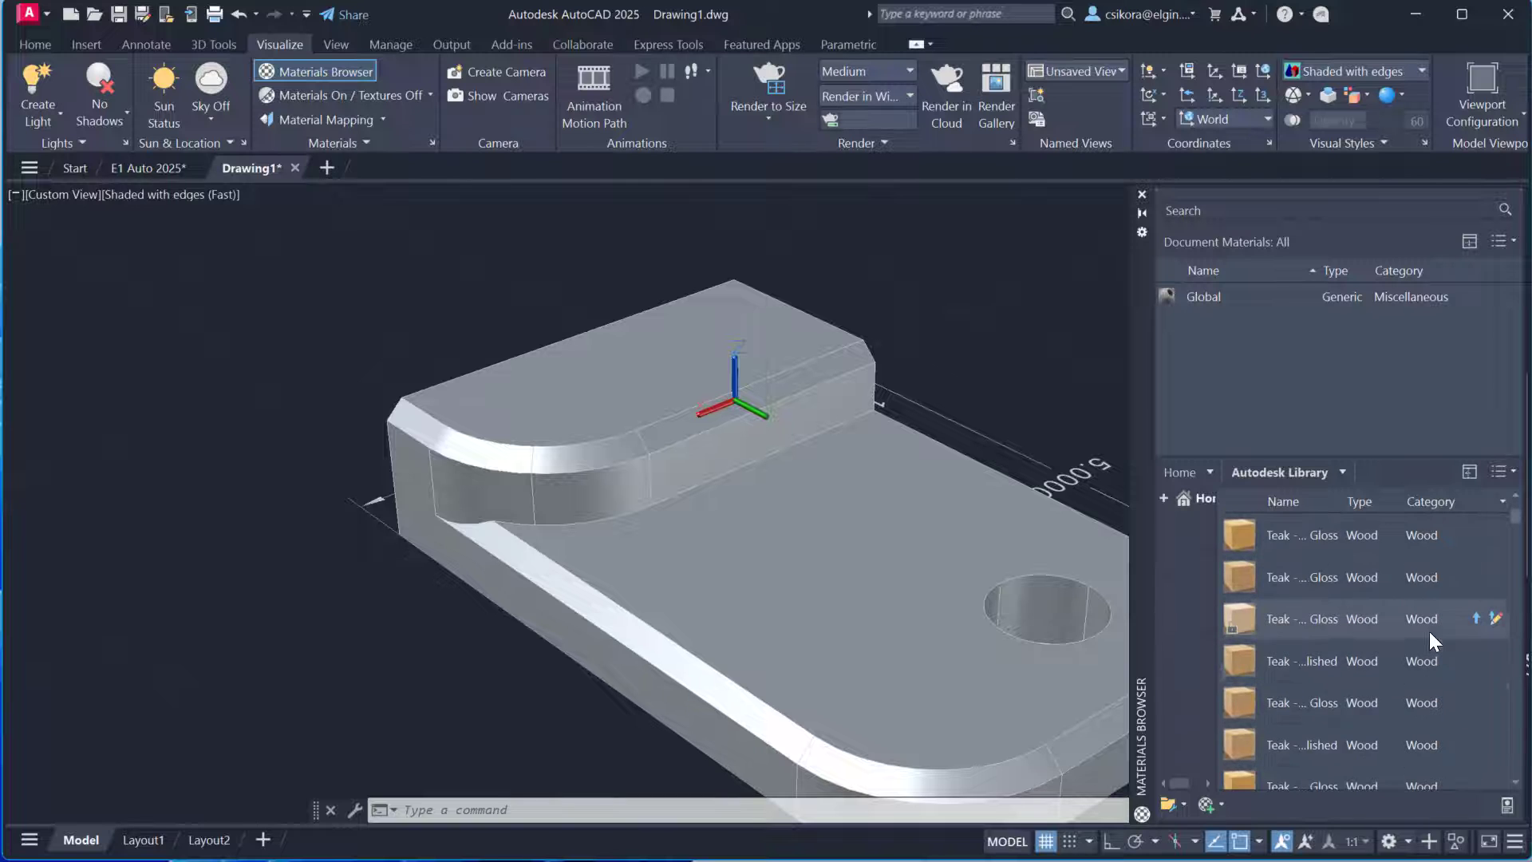
pyautogui.scroll(-2, 1449, 633)
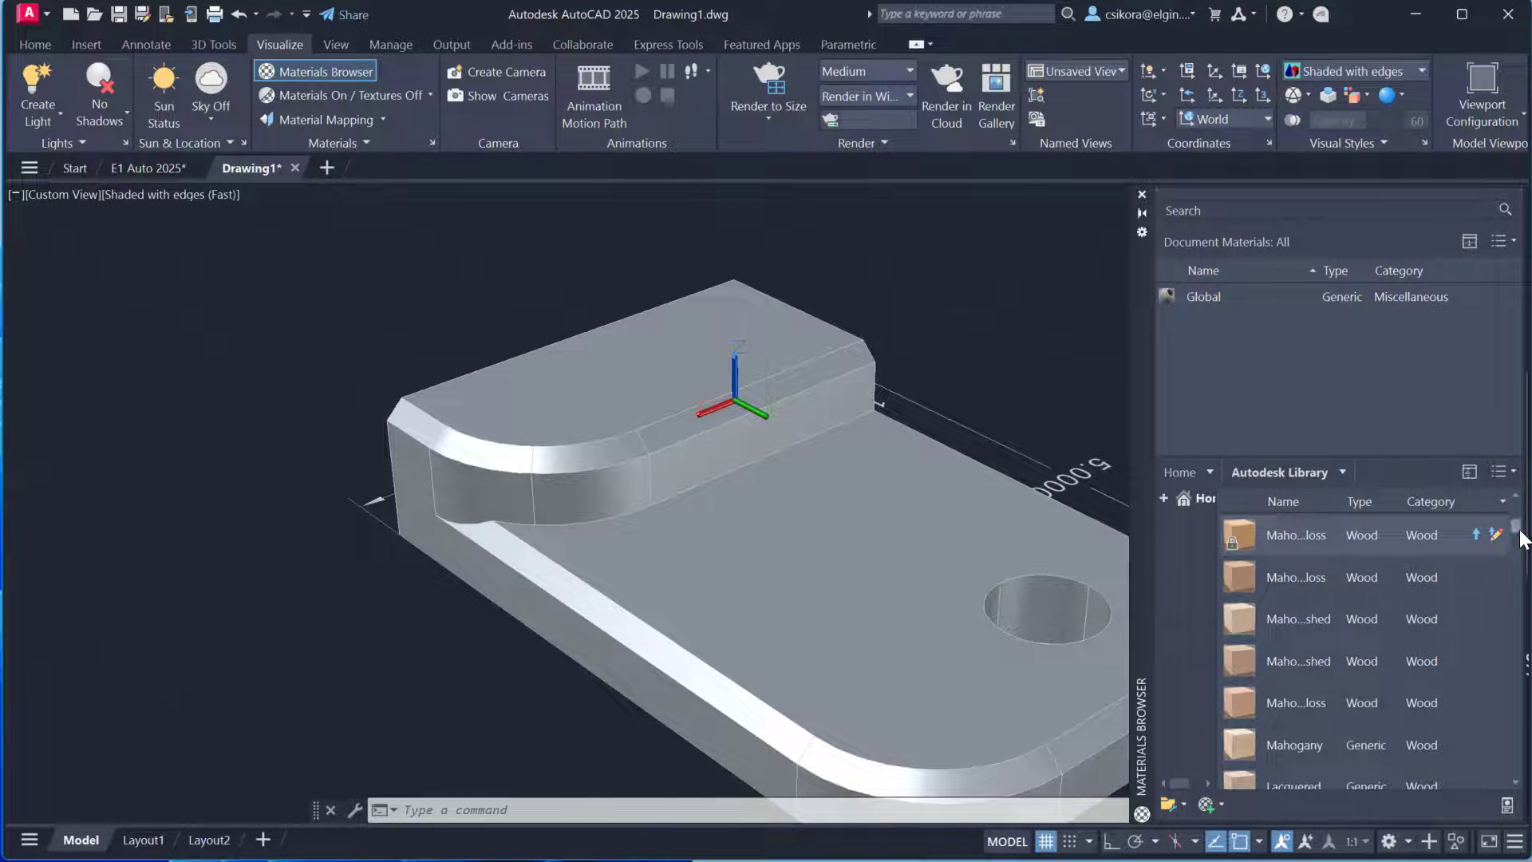
pyautogui.moveTo(1513, 527); pyautogui.dragTo(1514, 638)
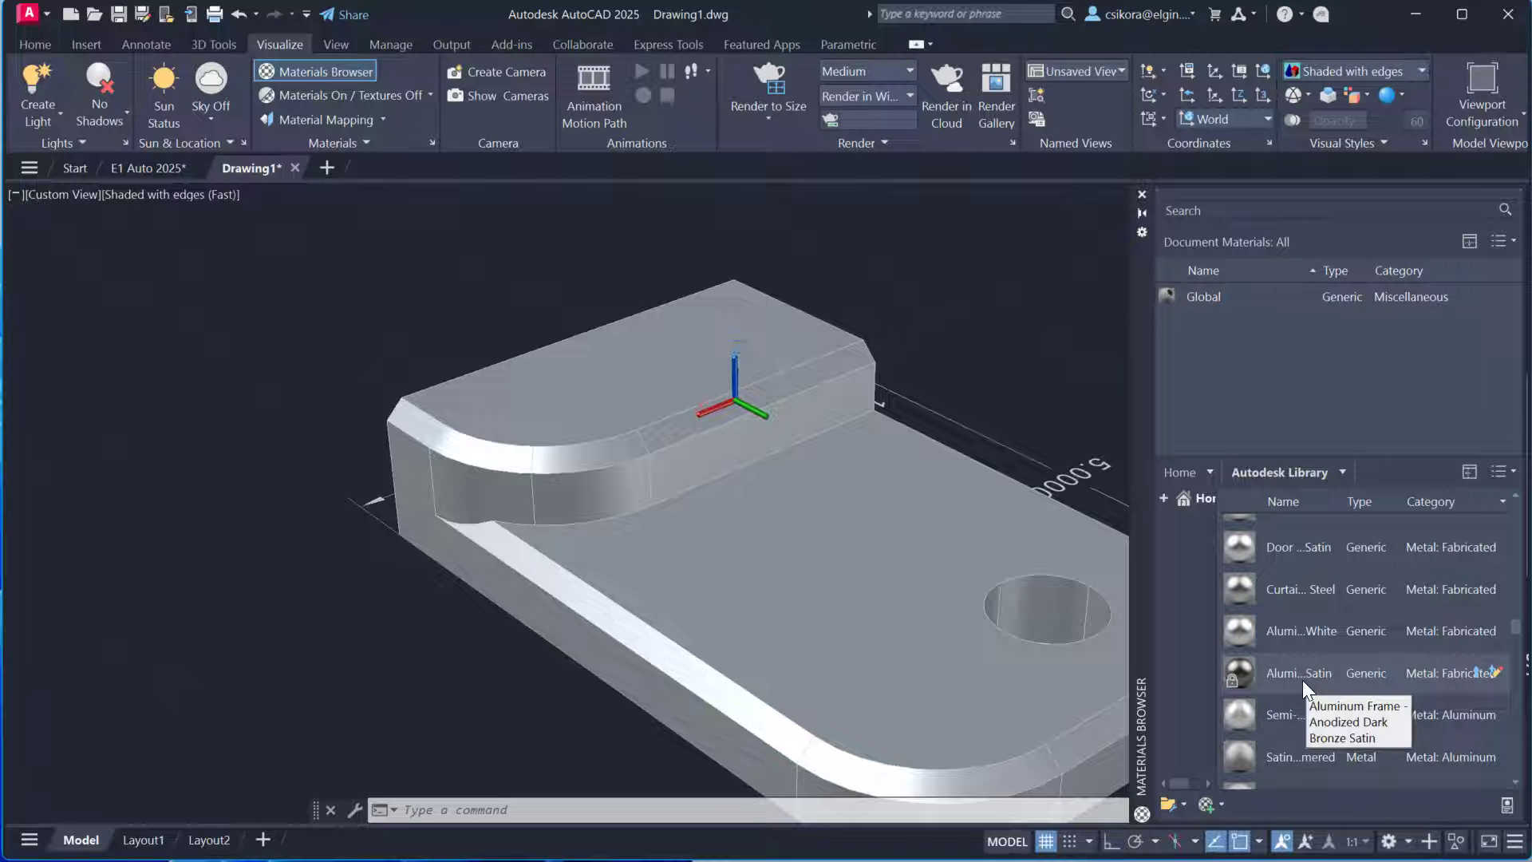
# Add the Galvanized material from Metal: Steel to the document materials and apply it to the solid
pyautogui.scroll(2, 1323, 618)
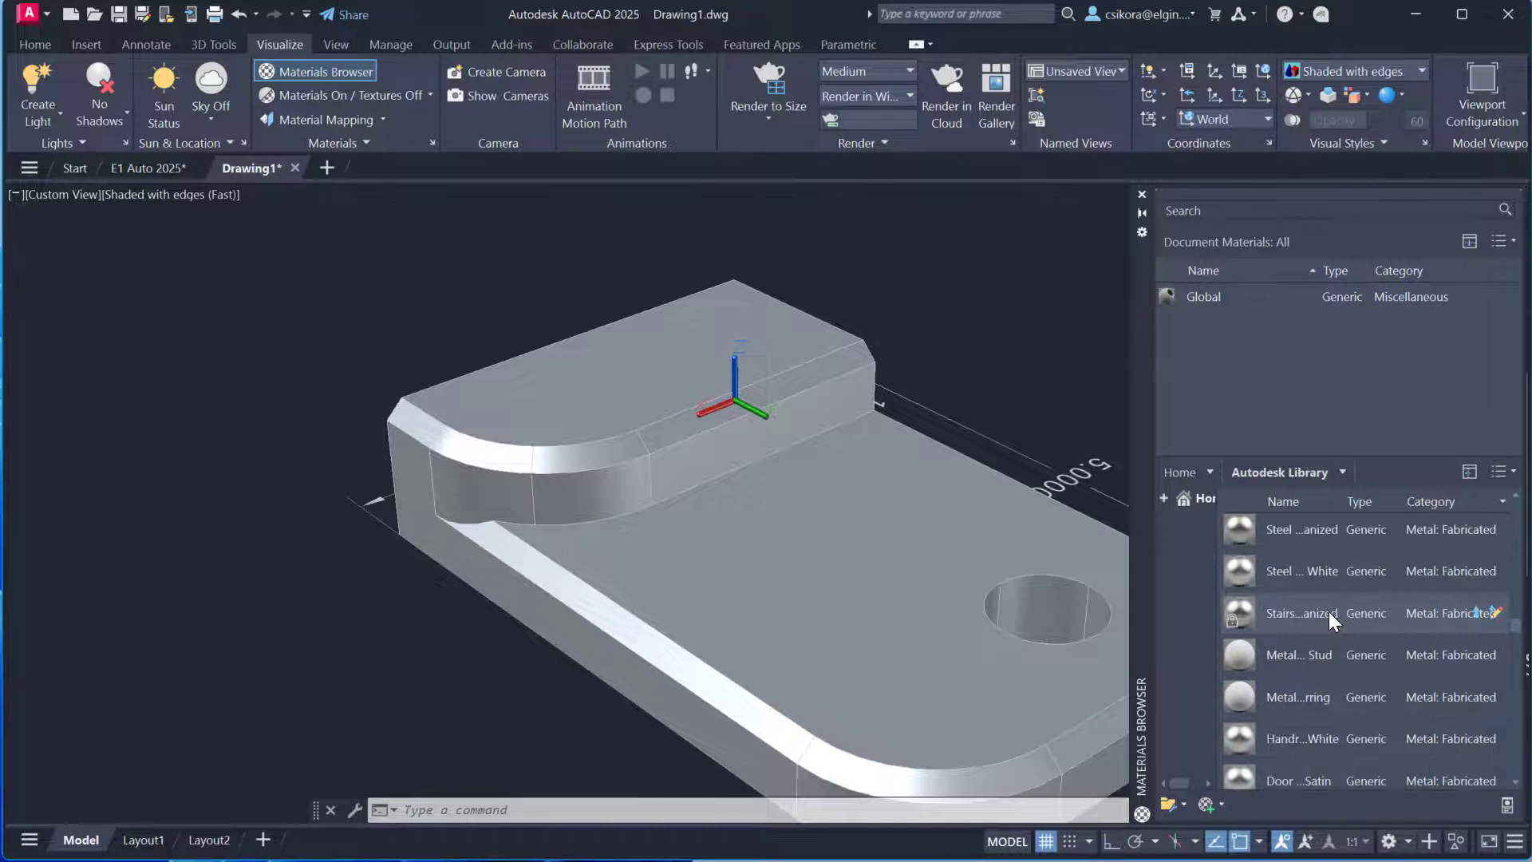
pyautogui.scroll(3, 1329, 611)
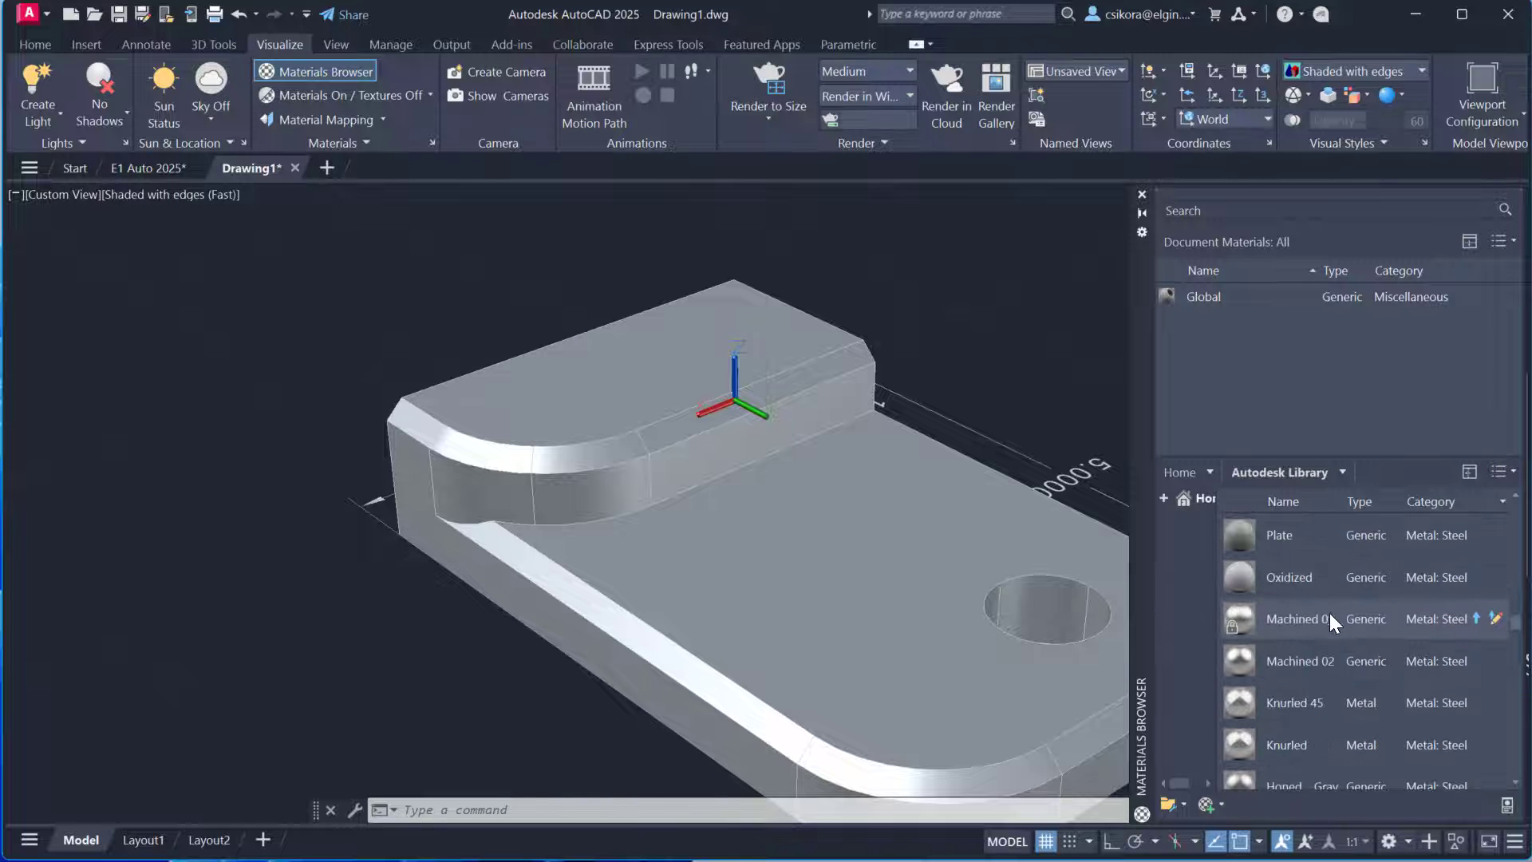
pyautogui.scroll(-4, 1352, 678)
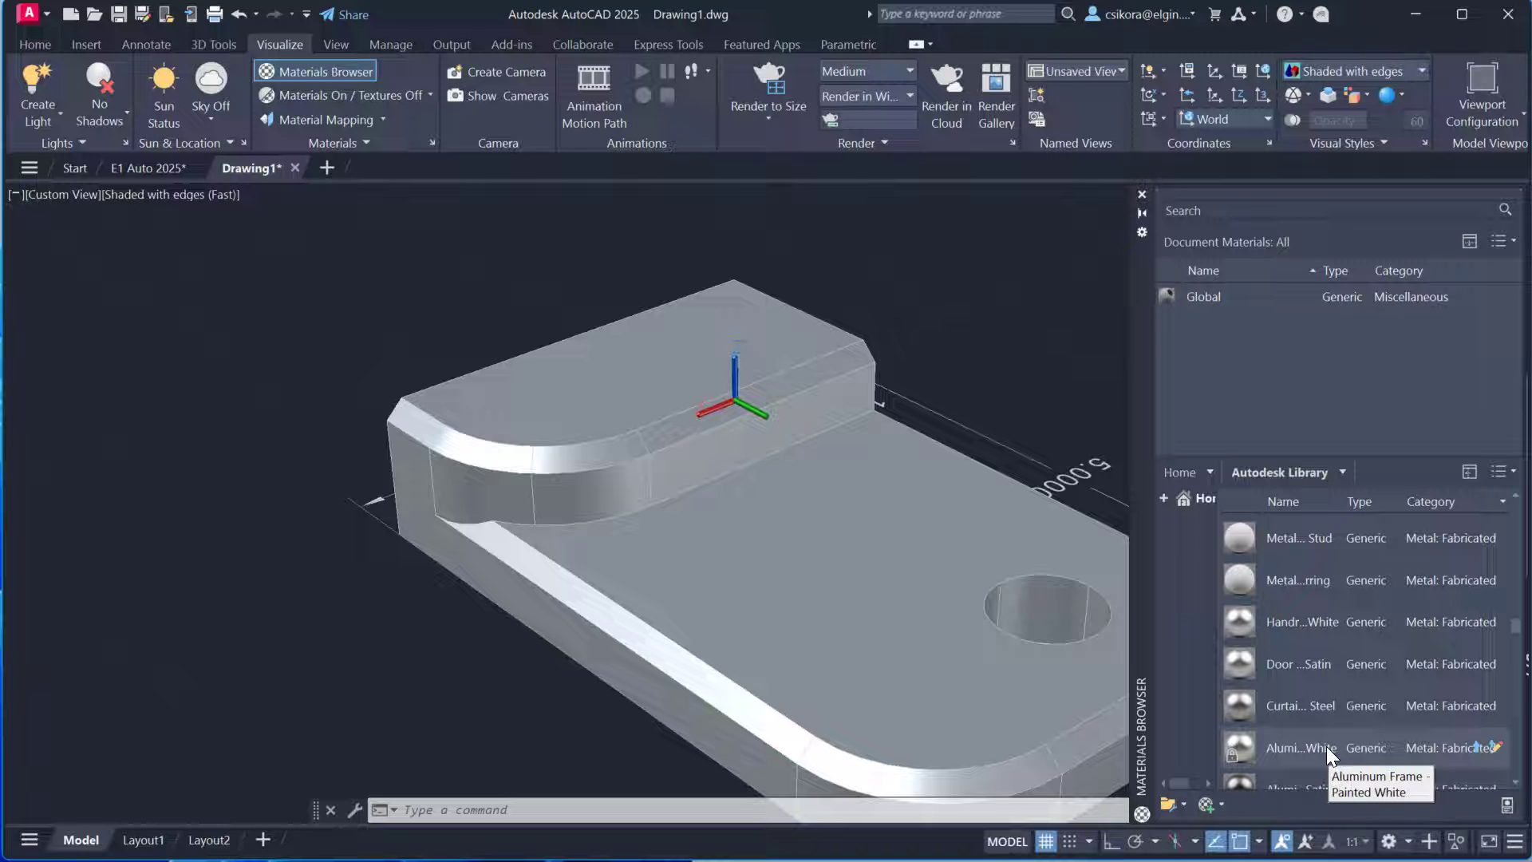
pyautogui.scroll(-3, 1326, 745)
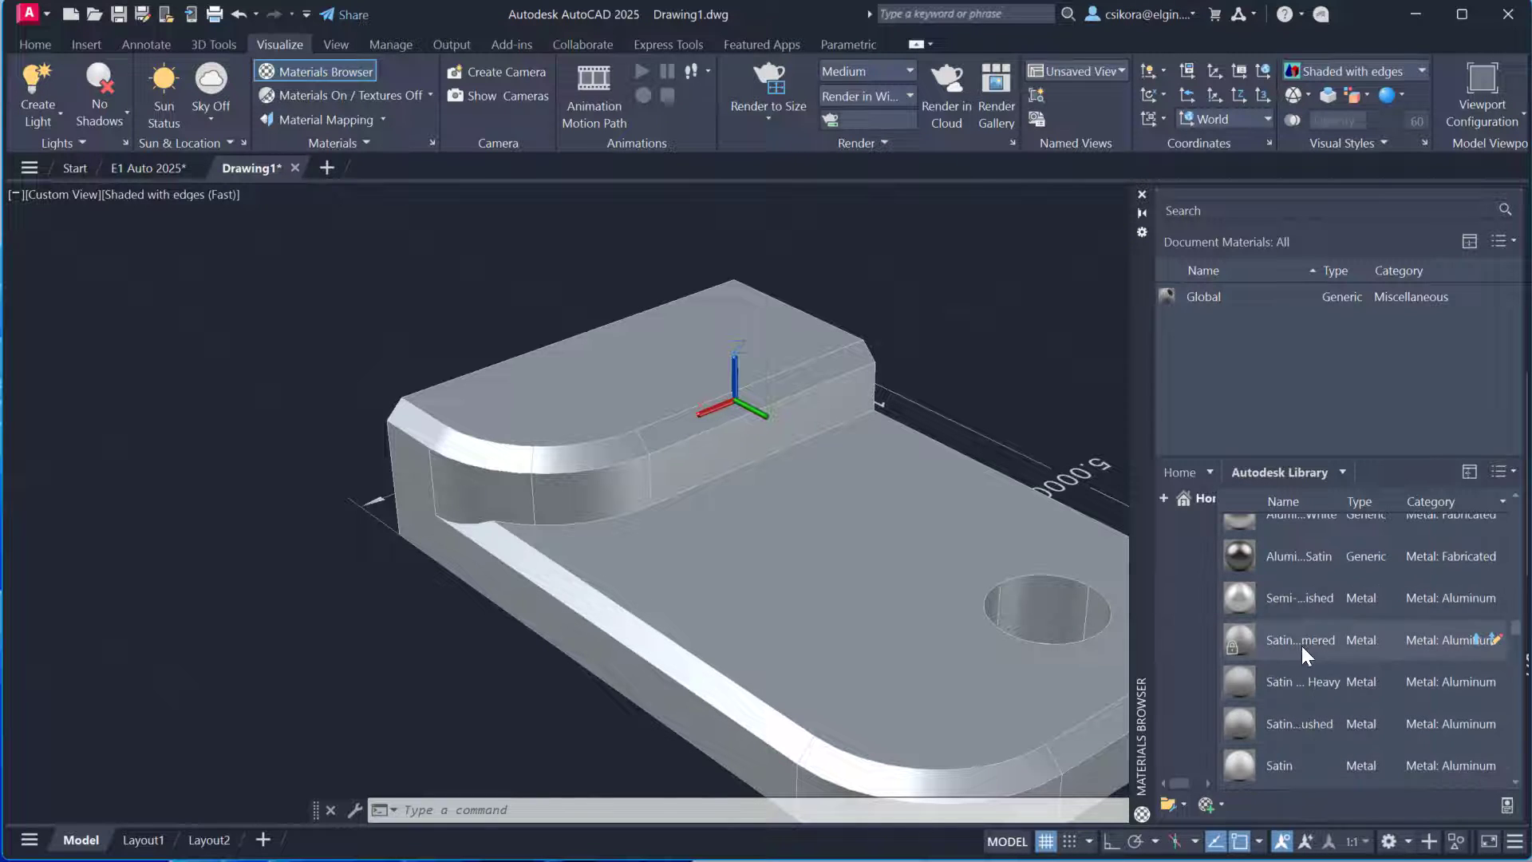
pyautogui.scroll(-8, 1299, 632)
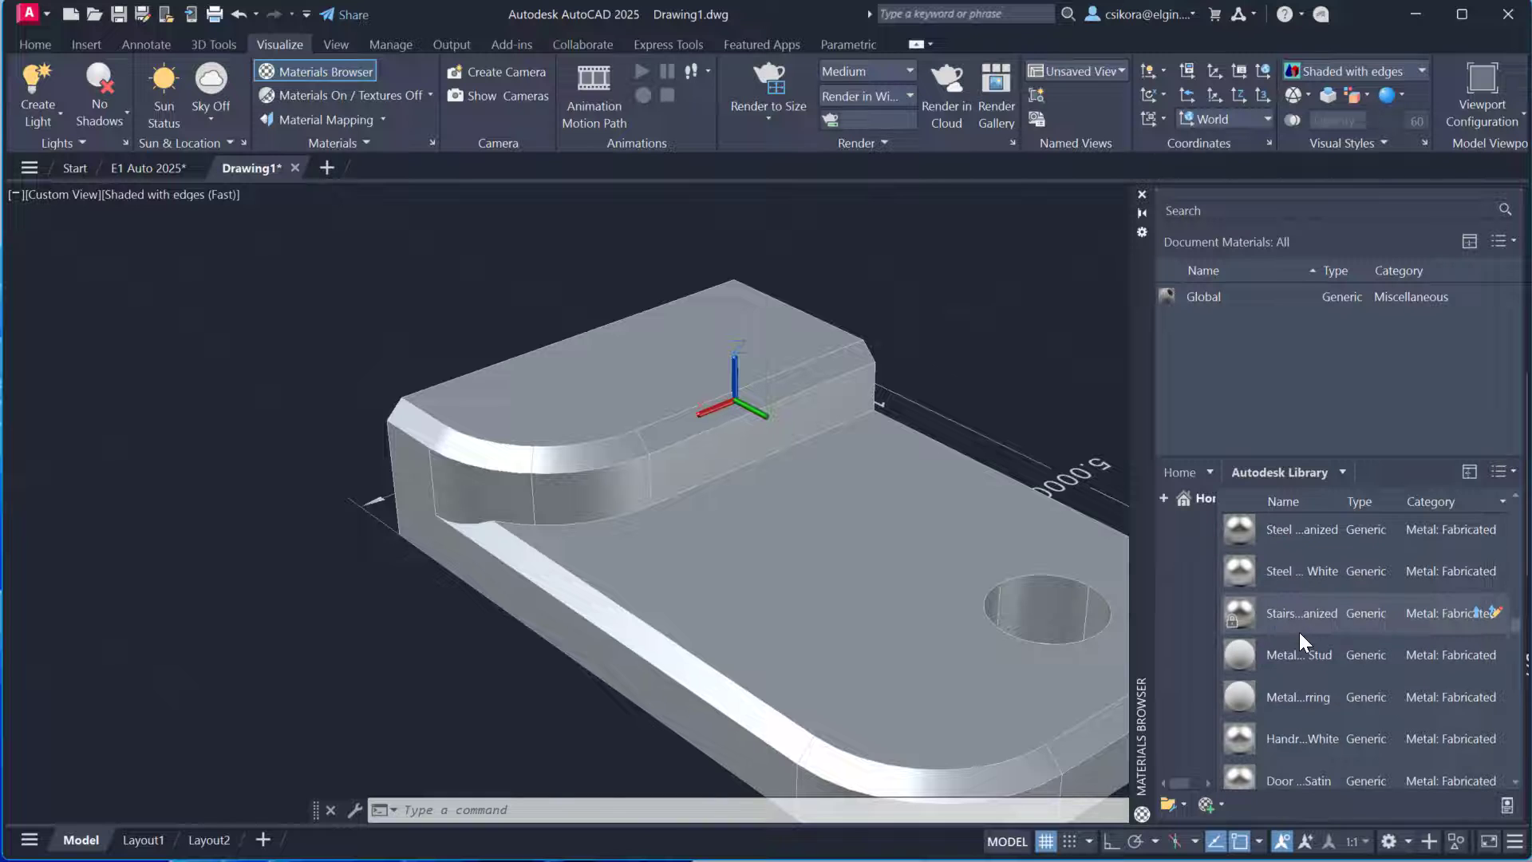
pyautogui.scroll(3, 1299, 619)
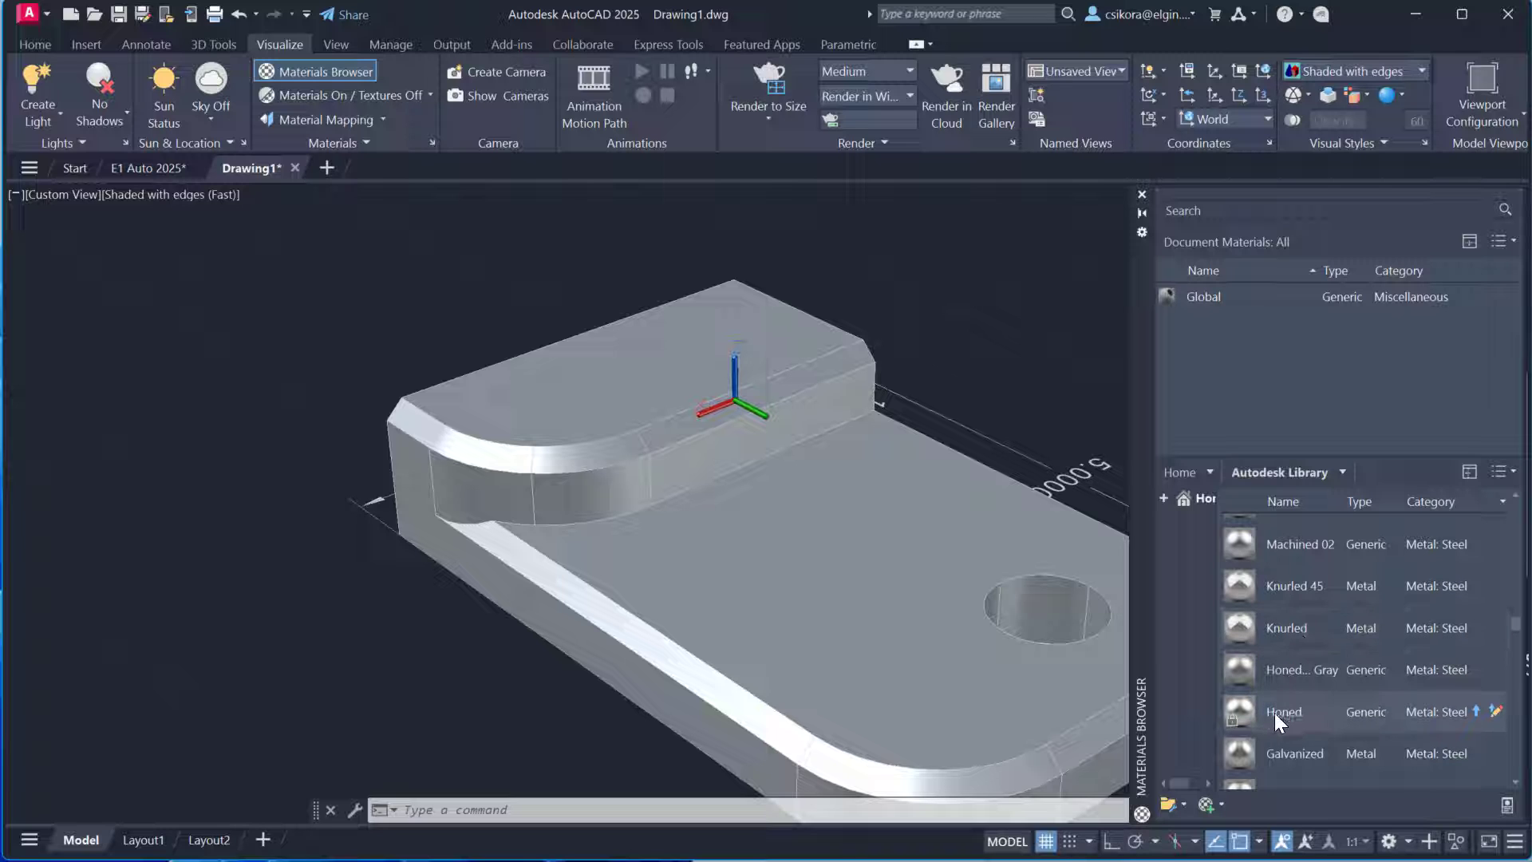
pyautogui.click(1291, 755)
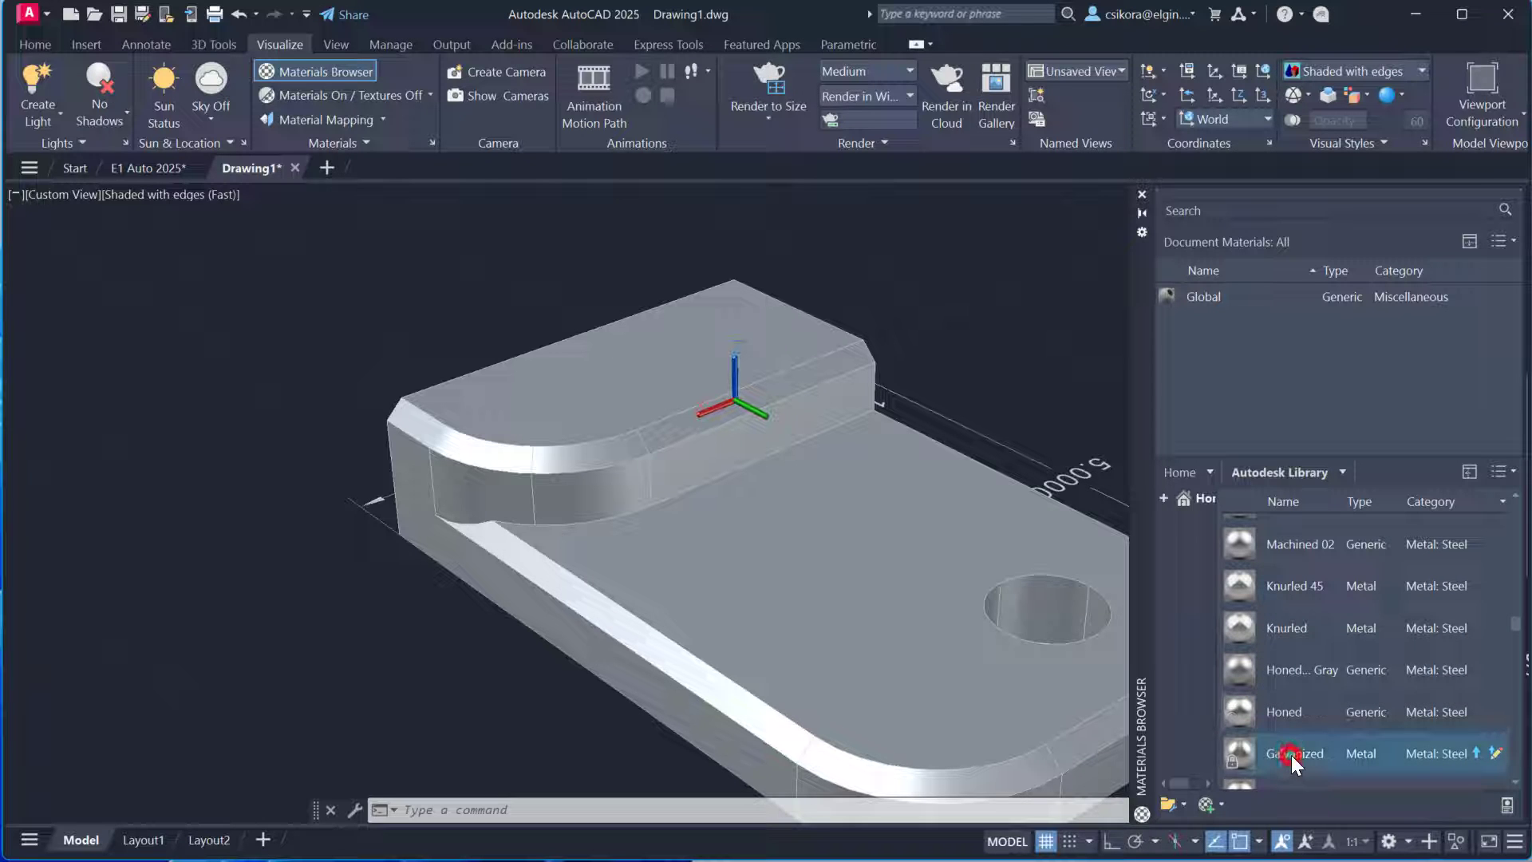
pyautogui.click(1474, 753)
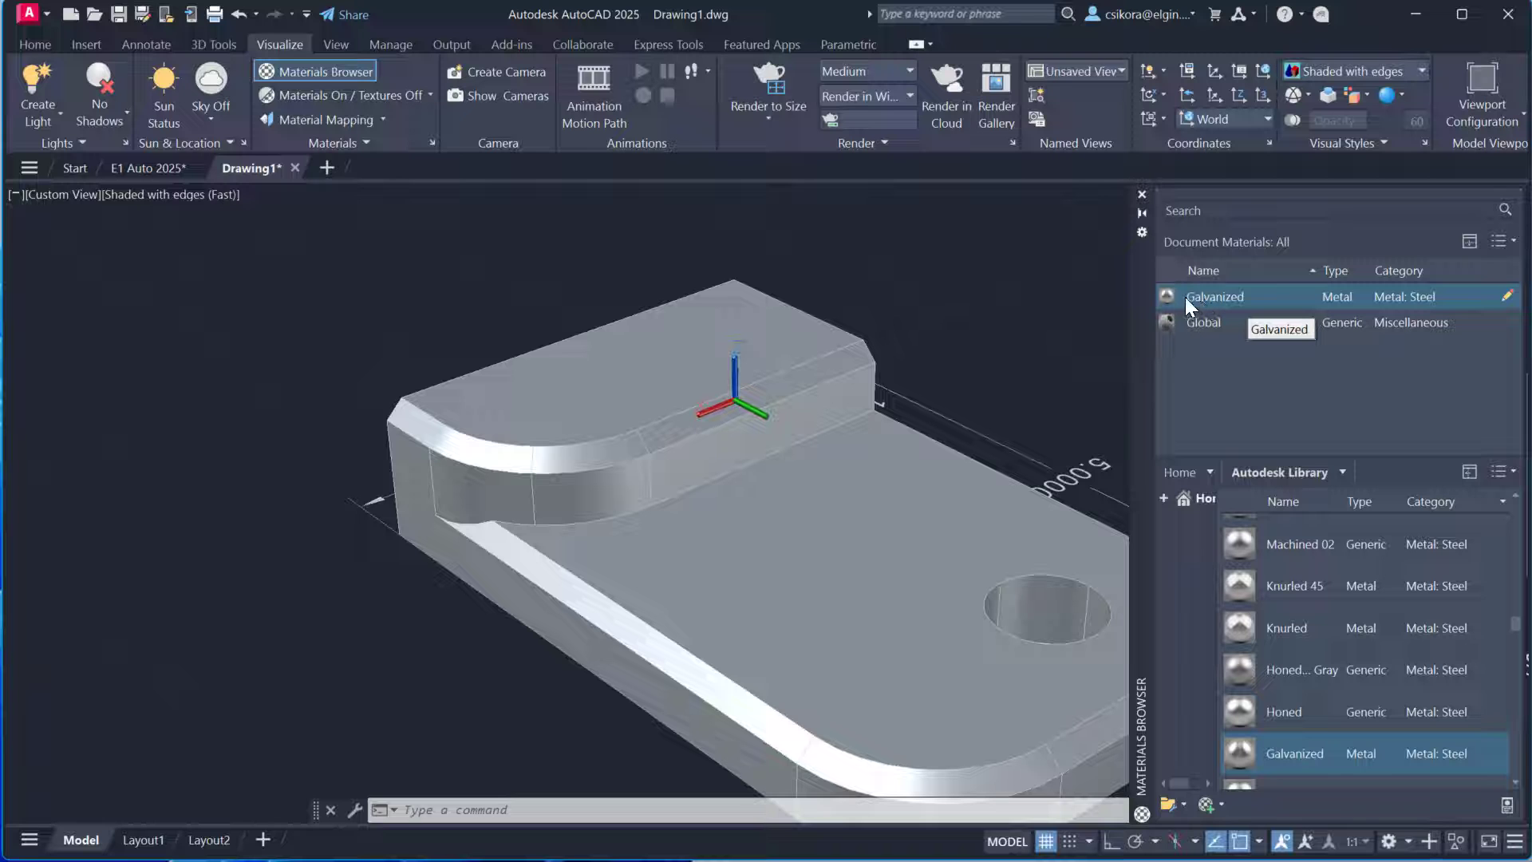
pyautogui.moveTo(1185, 297); pyautogui.dragTo(882, 518)
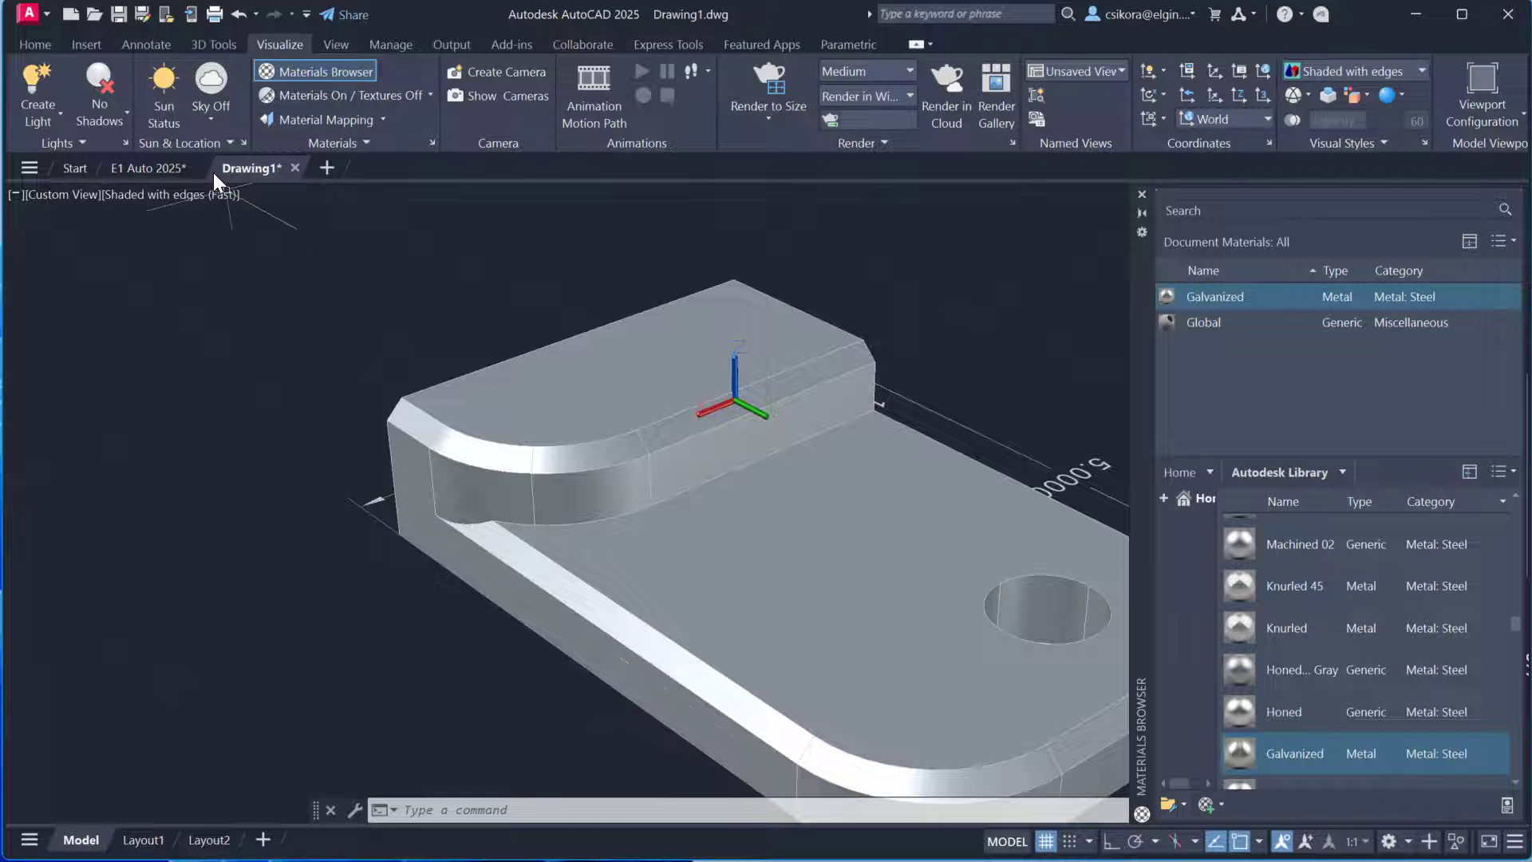
# Change the viewport's visual style to Realistic and view the solid from a slightly different angle
pyautogui.click(167, 199)
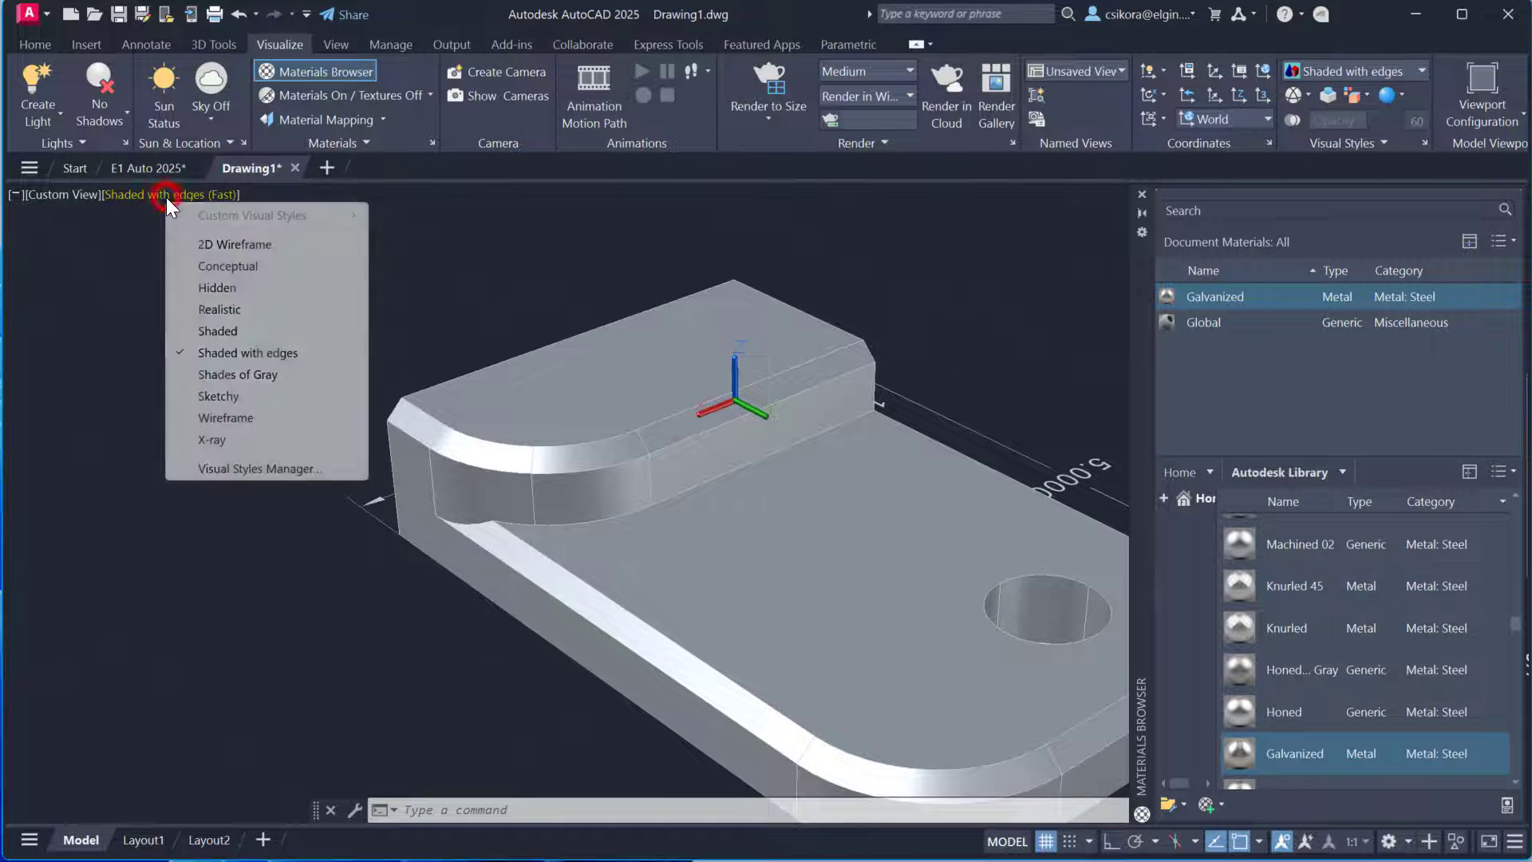
pyautogui.click(210, 310)
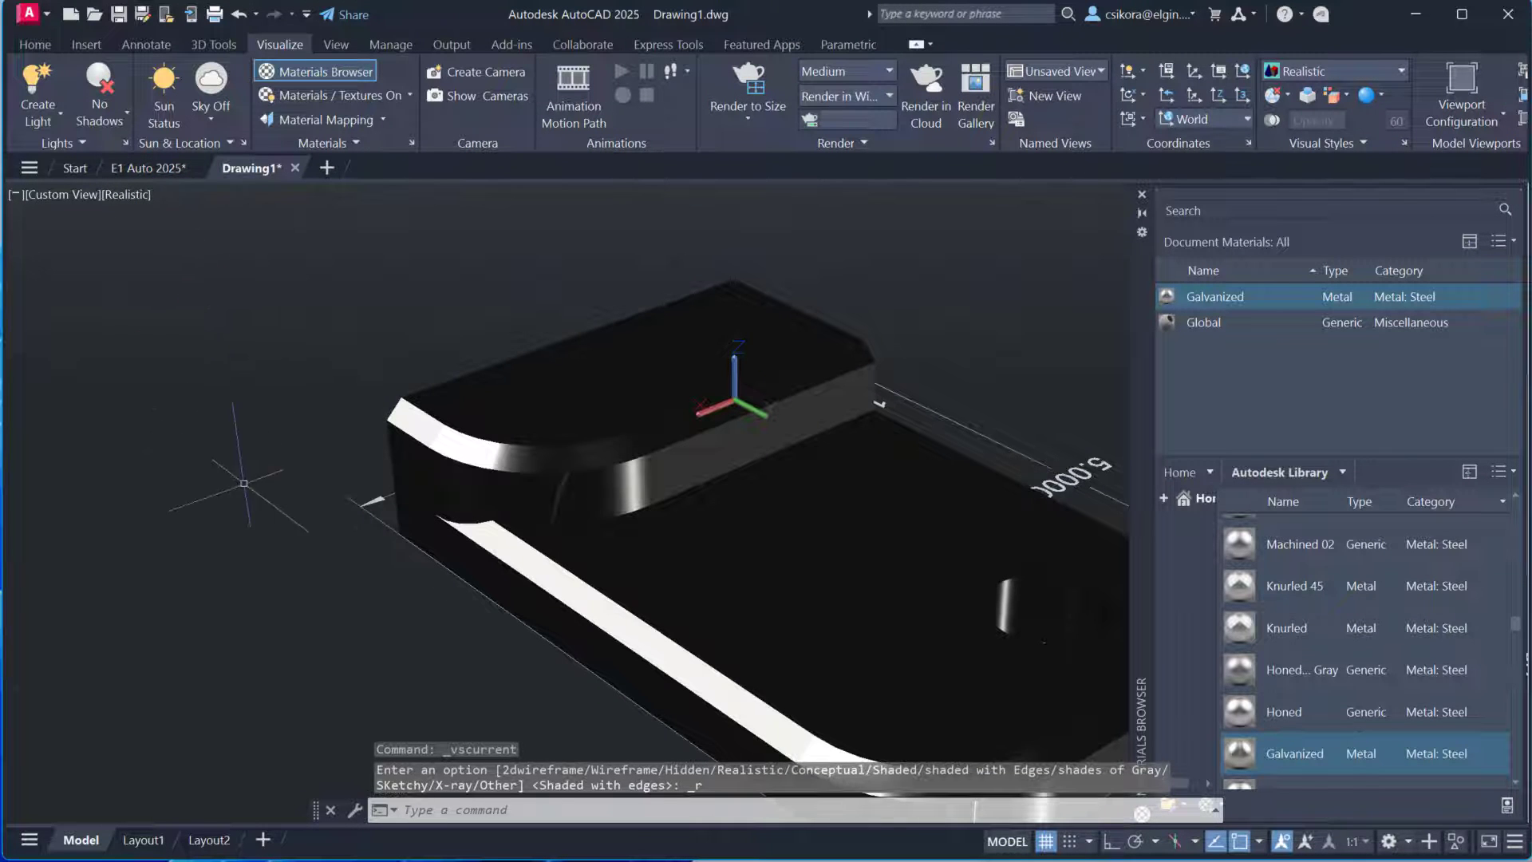
pyautogui.keyDown('shift'); pyautogui.moveTo(264, 506); pyautogui.dragTo(388, 515, button='middle'); pyautogui.keyUp('shift')
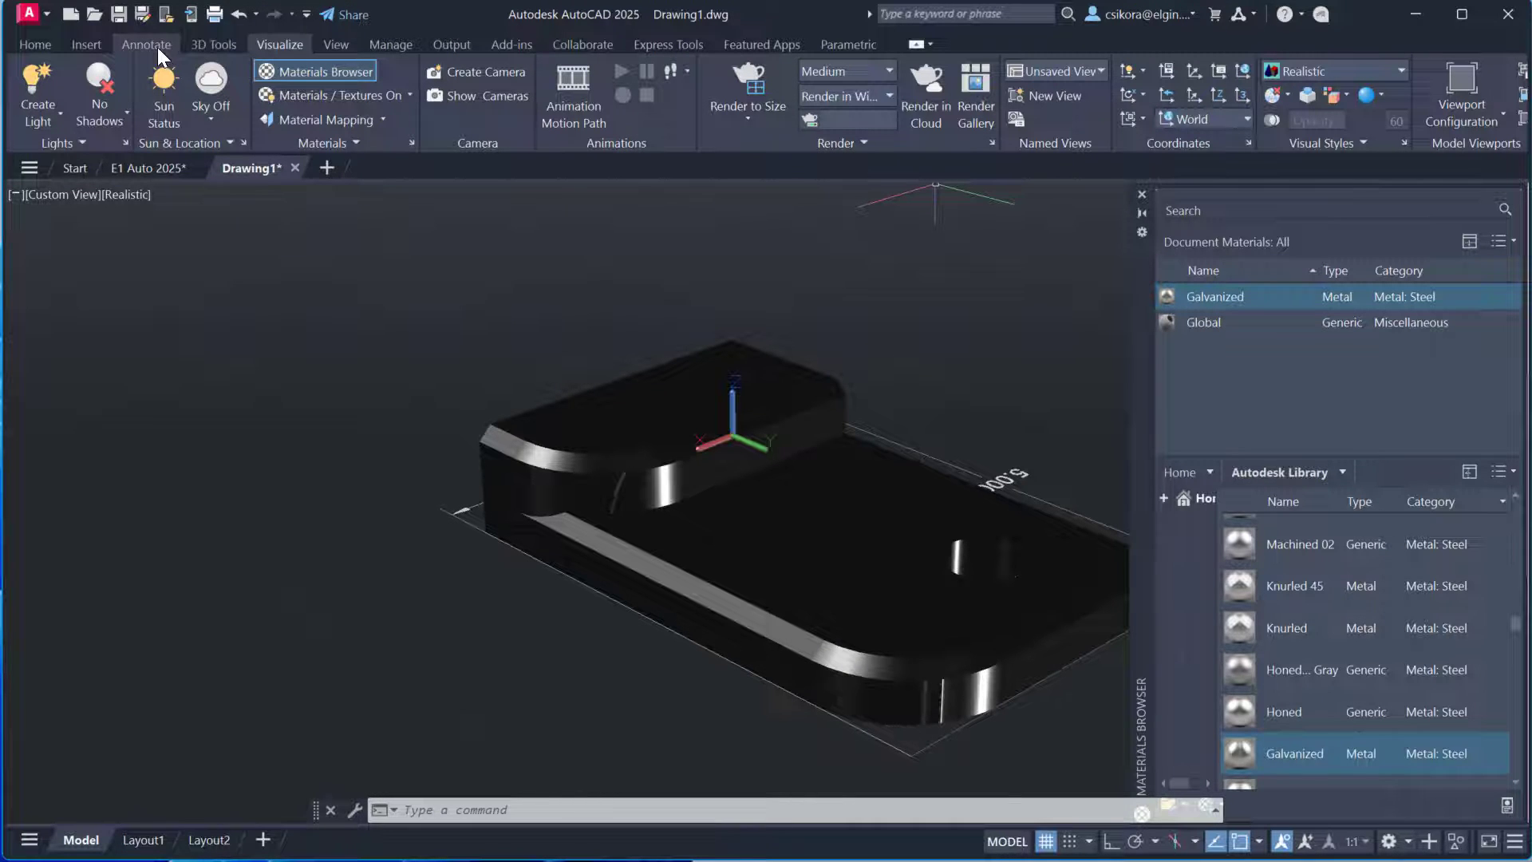
pyautogui.click(40, 45)
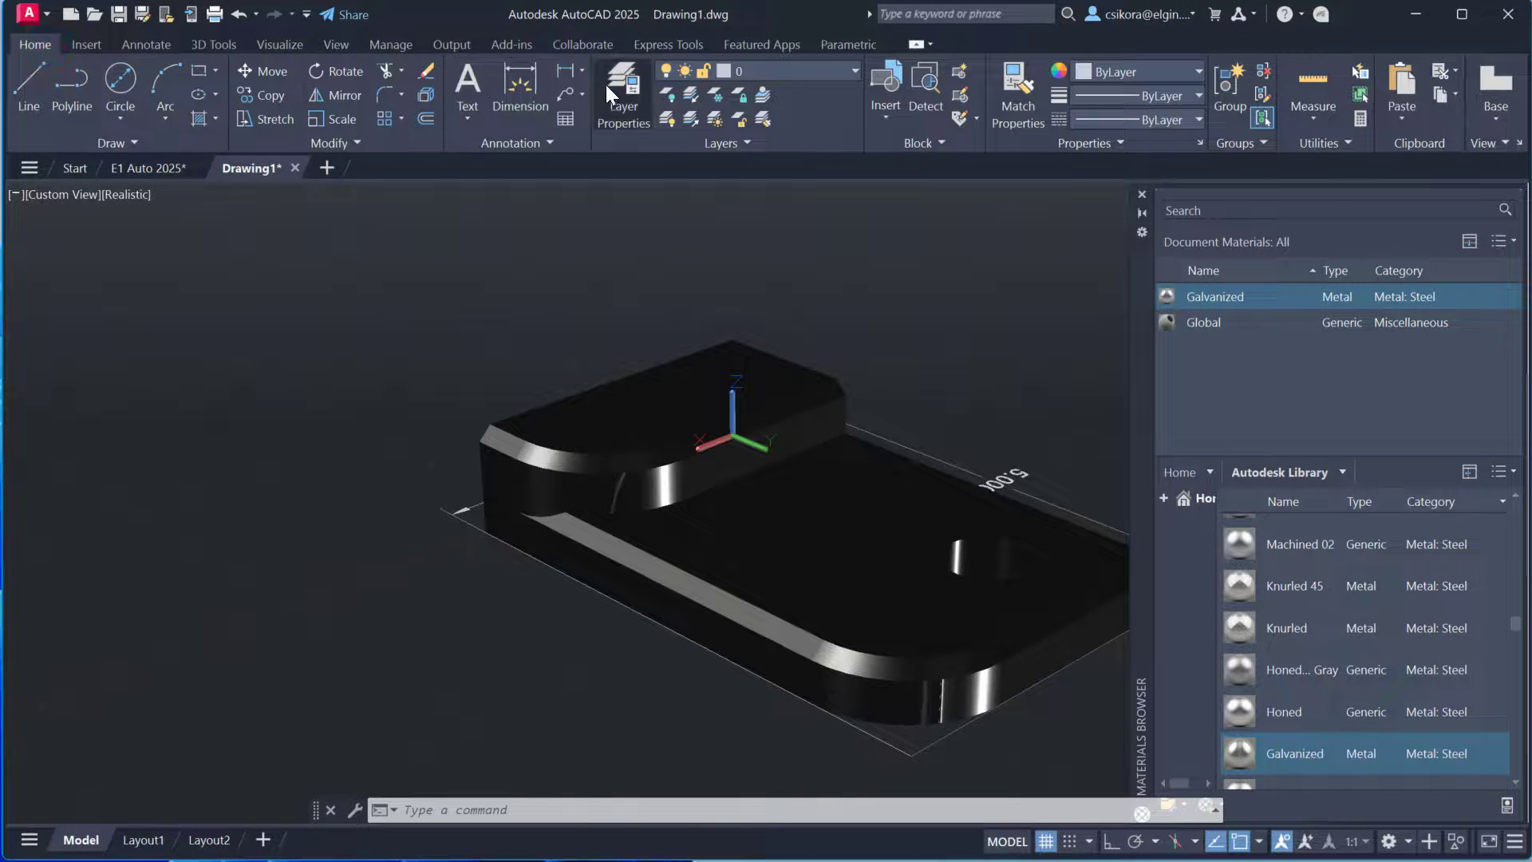
pyautogui.click(285, 48)
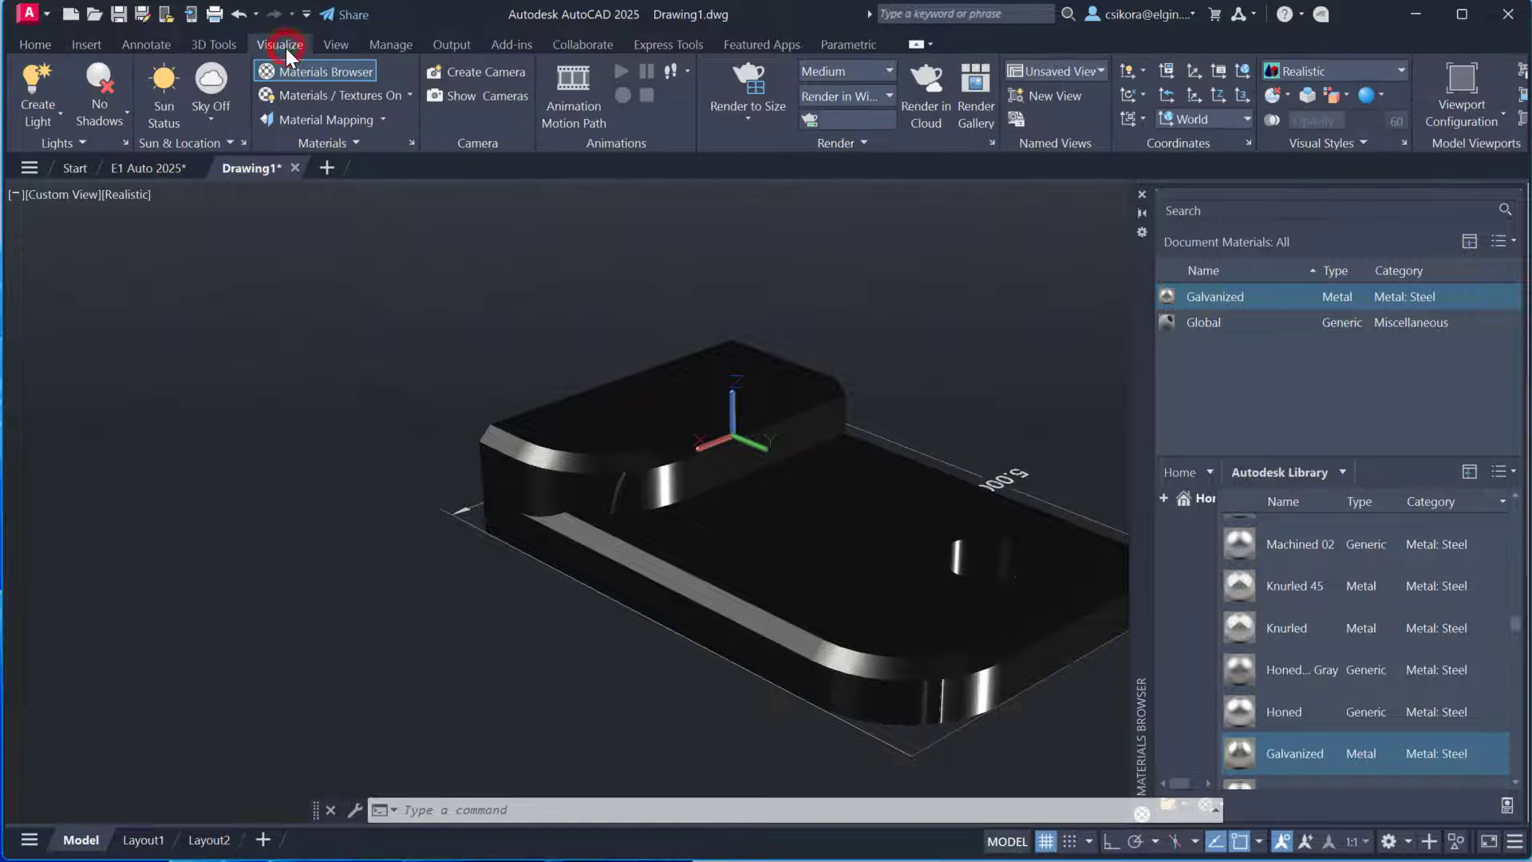
pyautogui.click(335, 47)
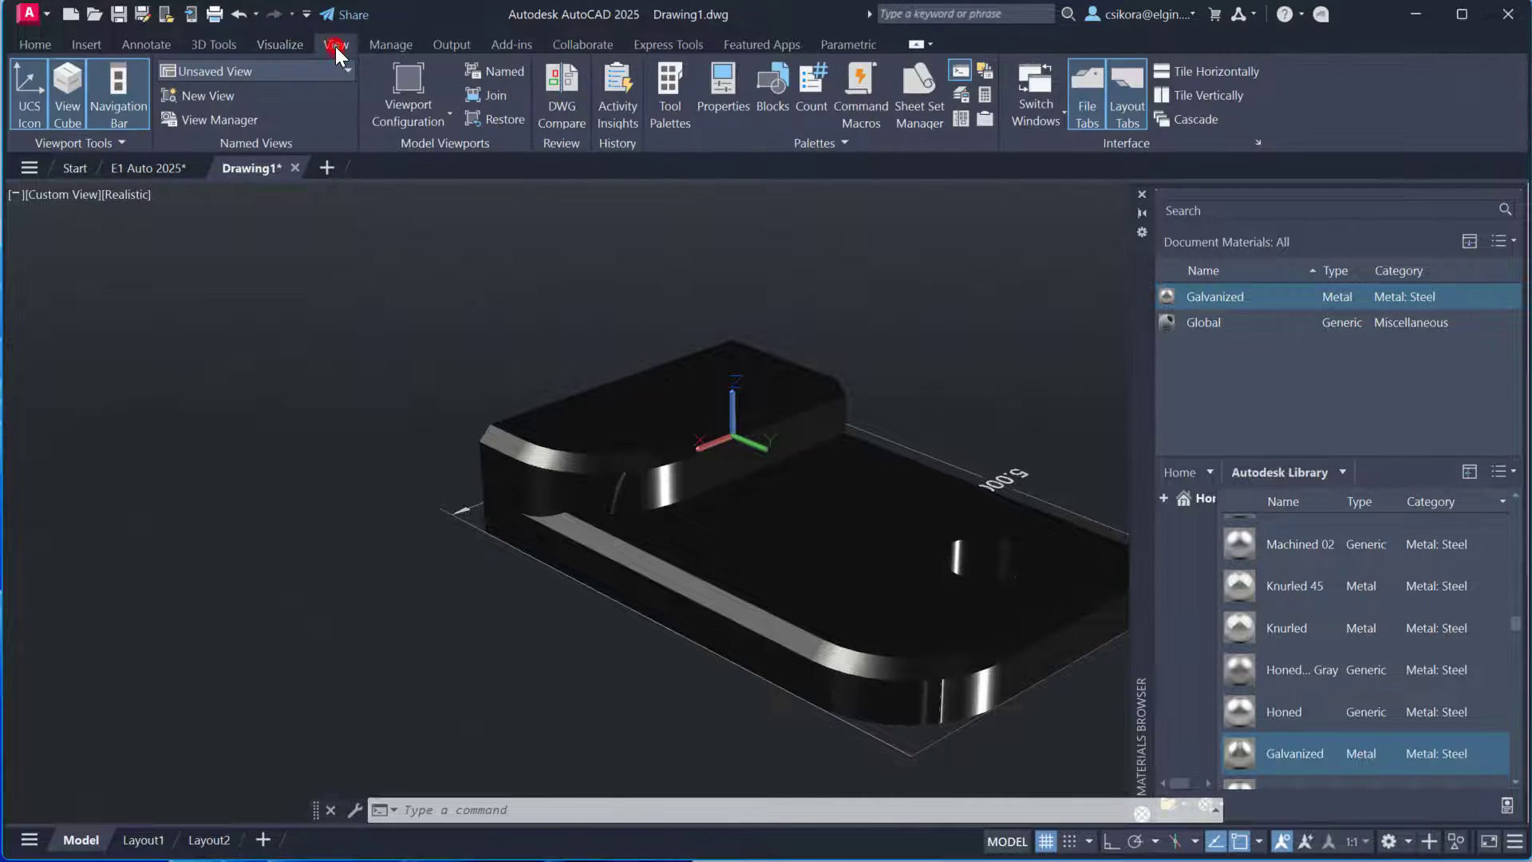
pyautogui.click(231, 46)
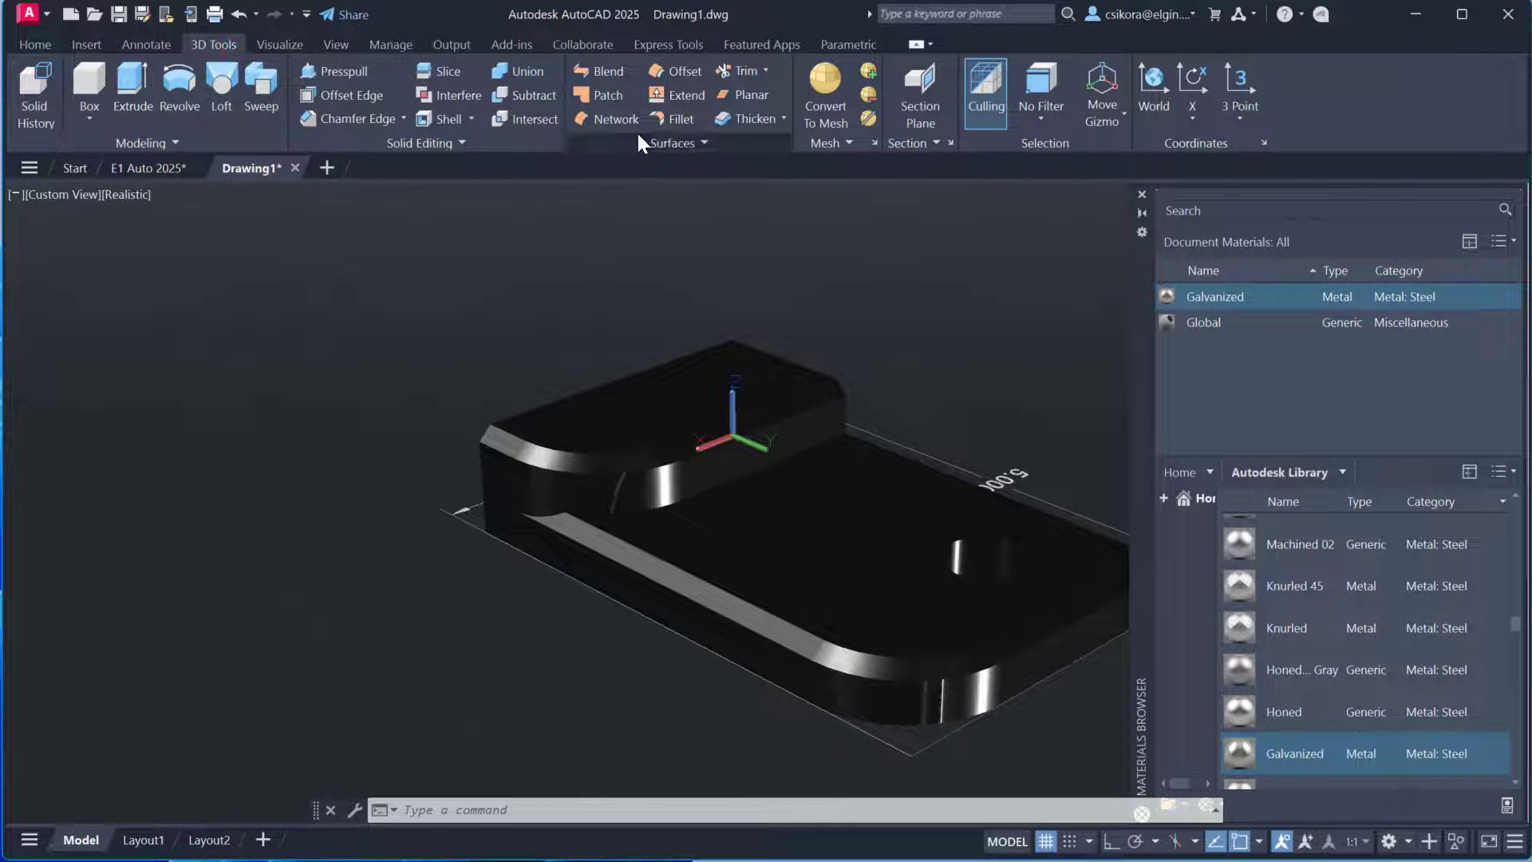
# Limit selection to faces and apply the Polished - Brushed Heavy aluminum material from the Autodesk Library to the hole's inner face
pyautogui.click(1042, 121)
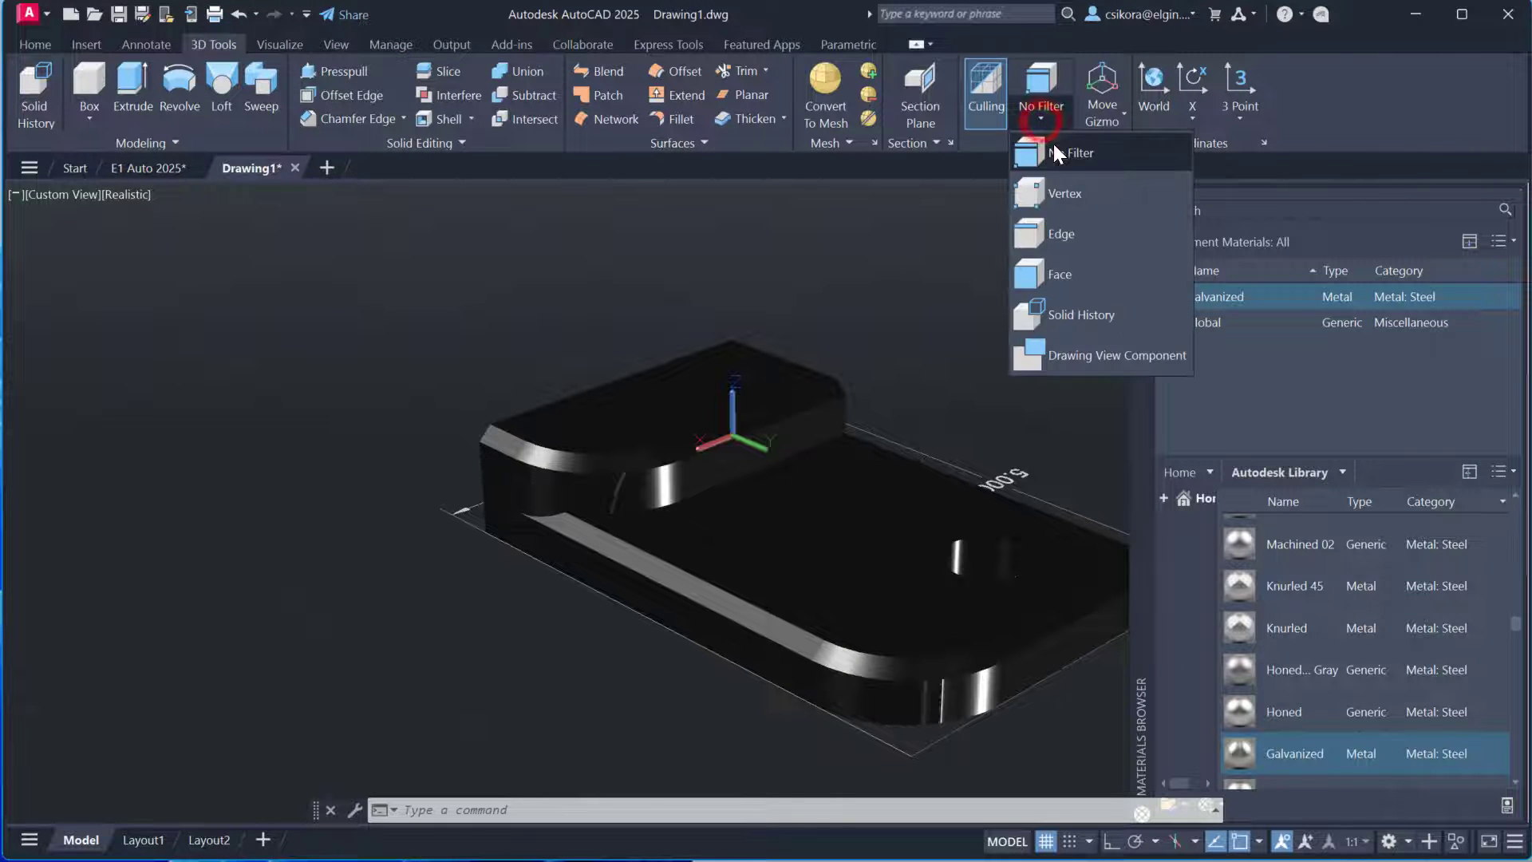
pyautogui.click(1032, 276)
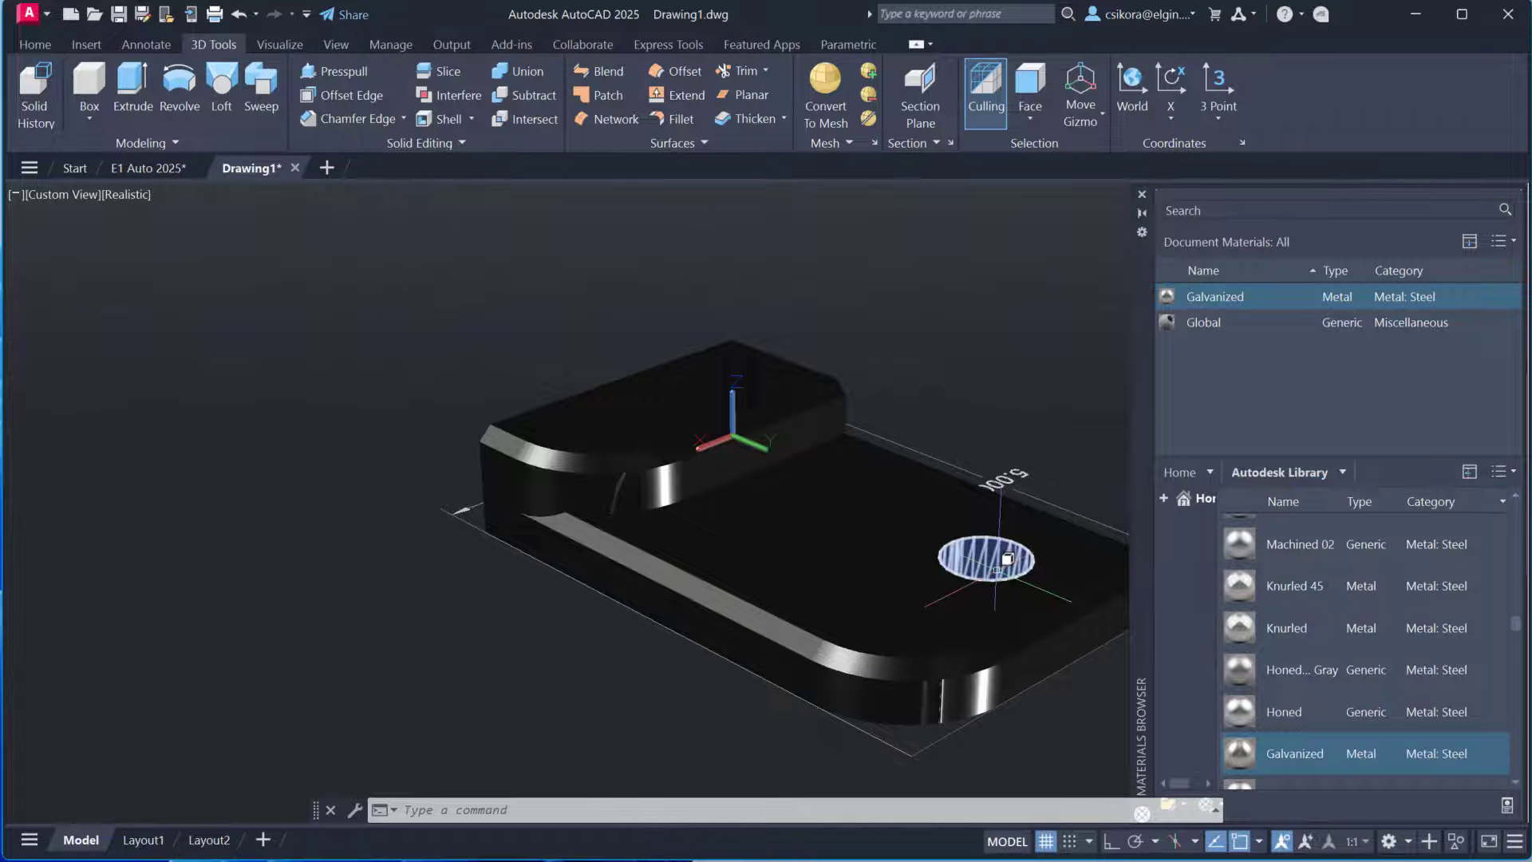
pyautogui.click(997, 570)
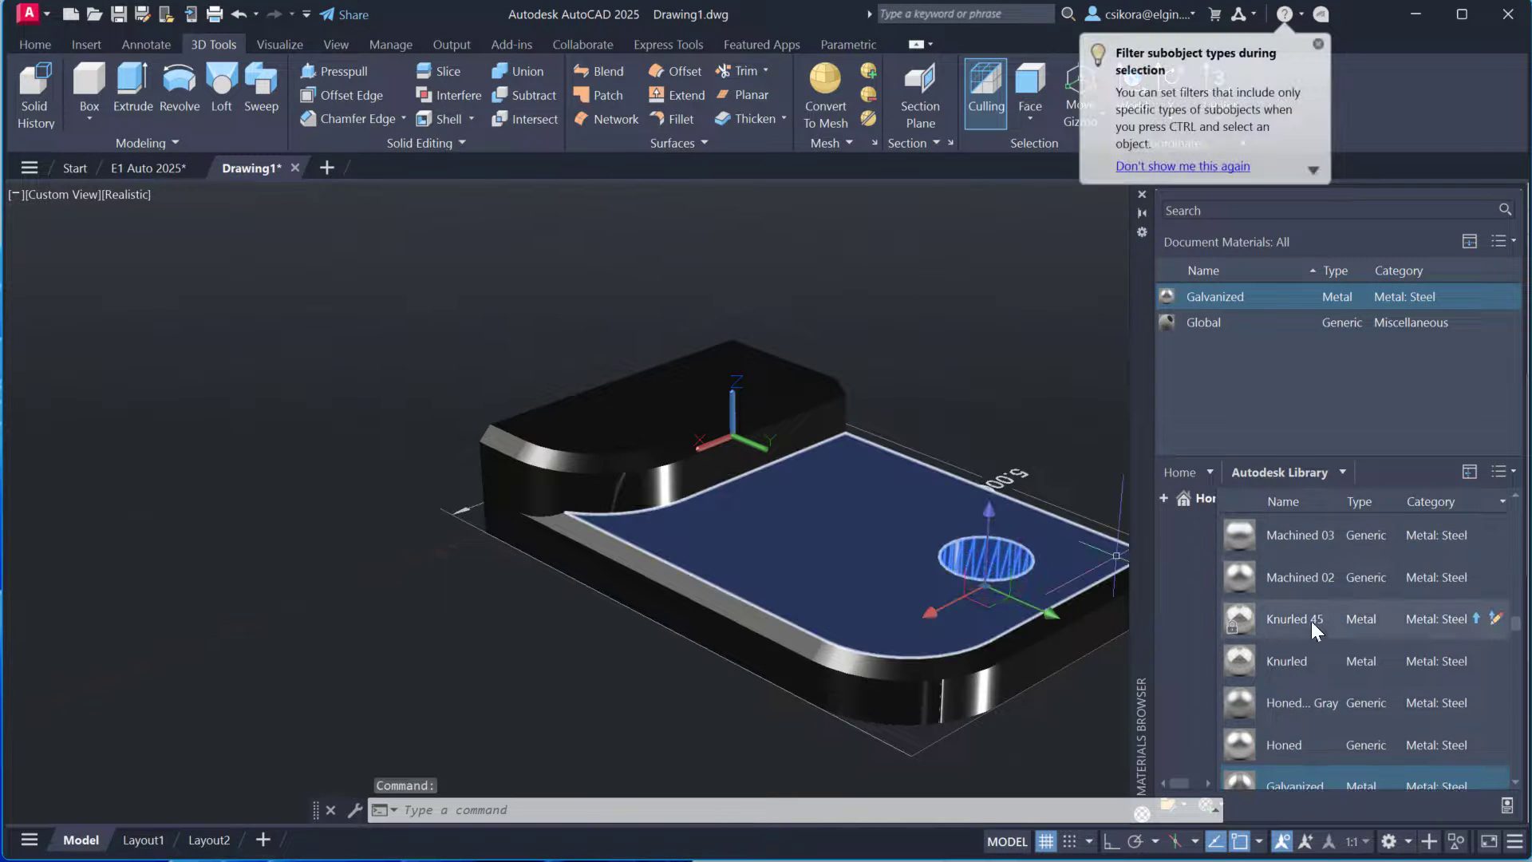
pyautogui.scroll(-5, 1317, 633)
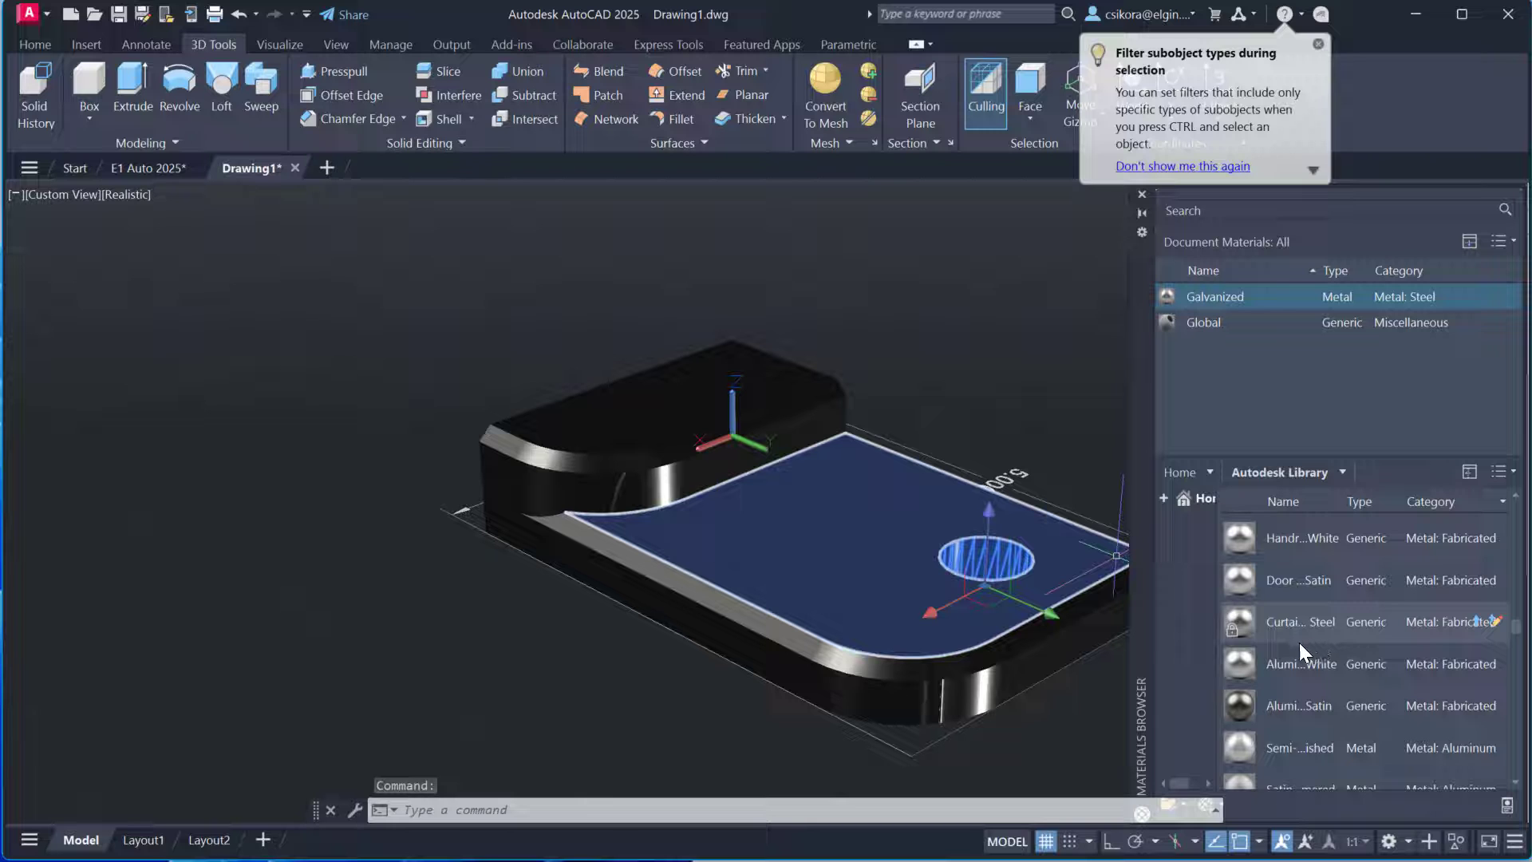
pyautogui.scroll(-5, 1300, 643)
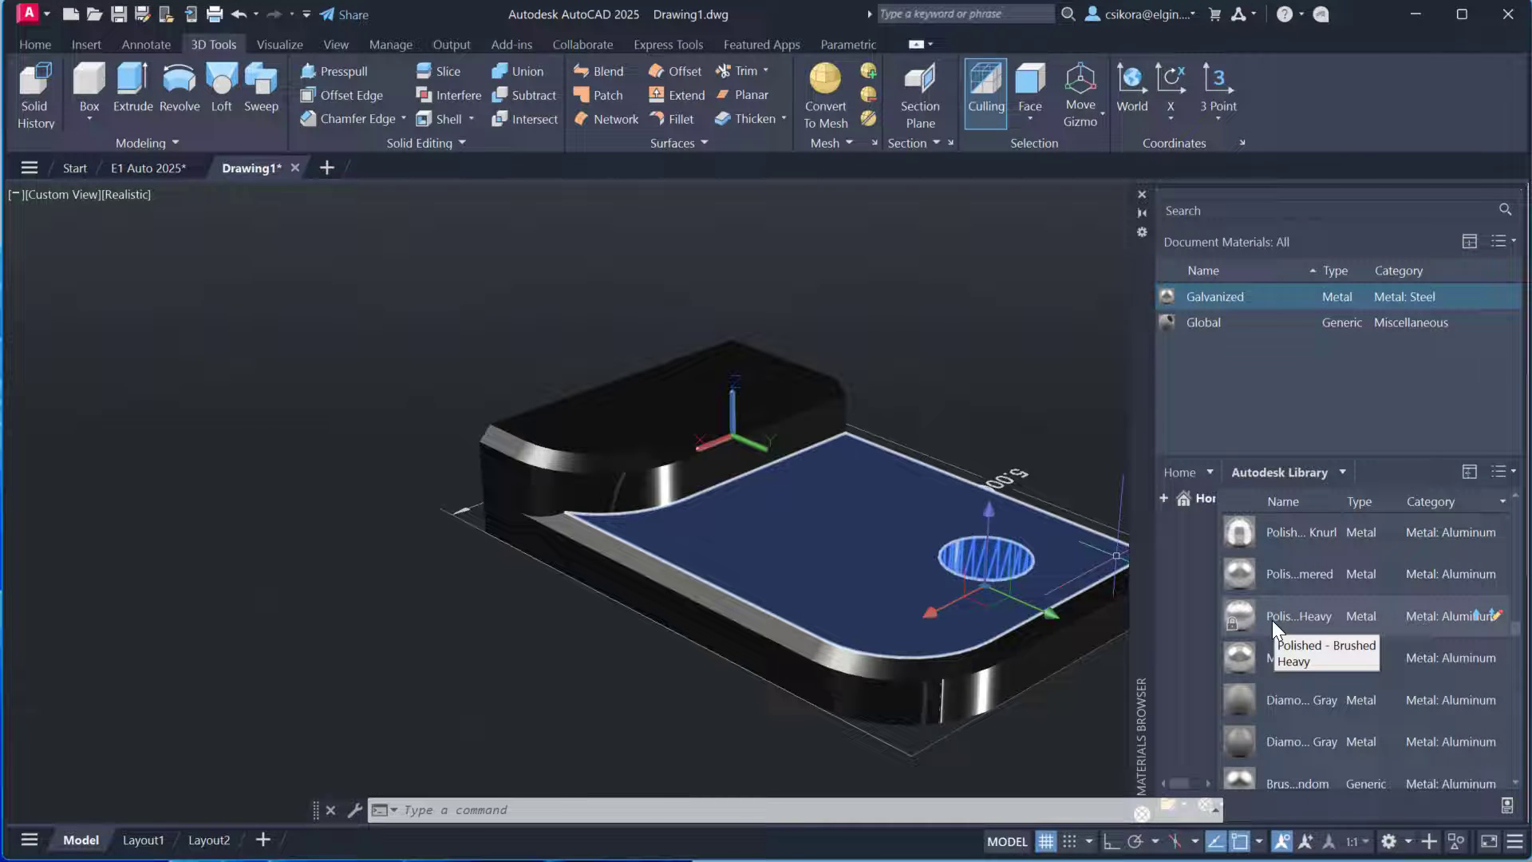
pyautogui.click(1476, 616)
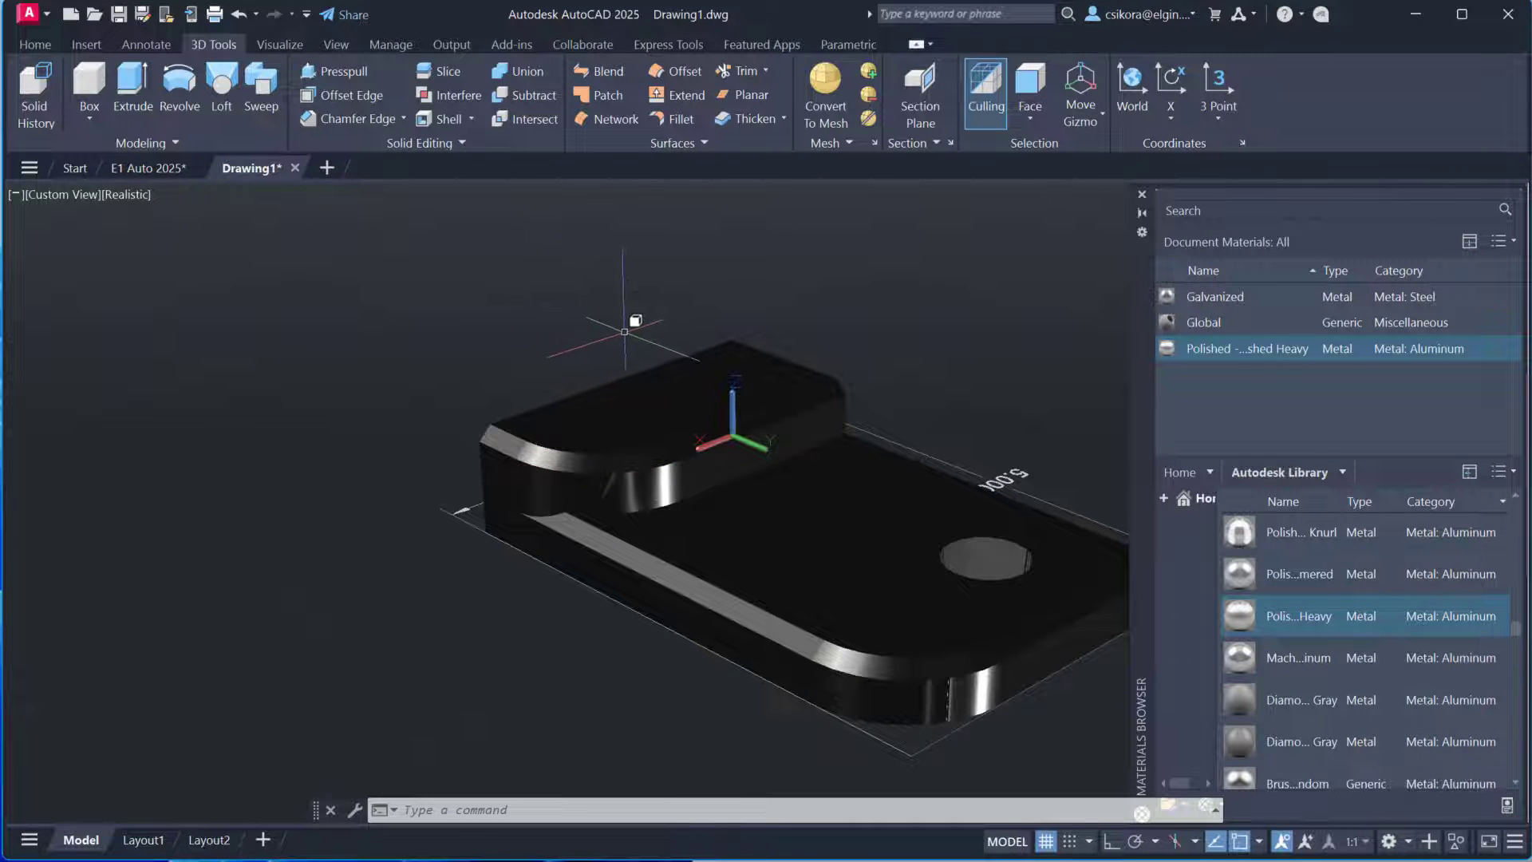
# Set the render destination to Viewport, keep the Medium quality preset, and render the solid from a slightly higher angle
pyautogui.keyDown('shift'); pyautogui.moveTo(633, 325); pyautogui.dragTo(630, 352, button='middle'); pyautogui.keyUp('shift')
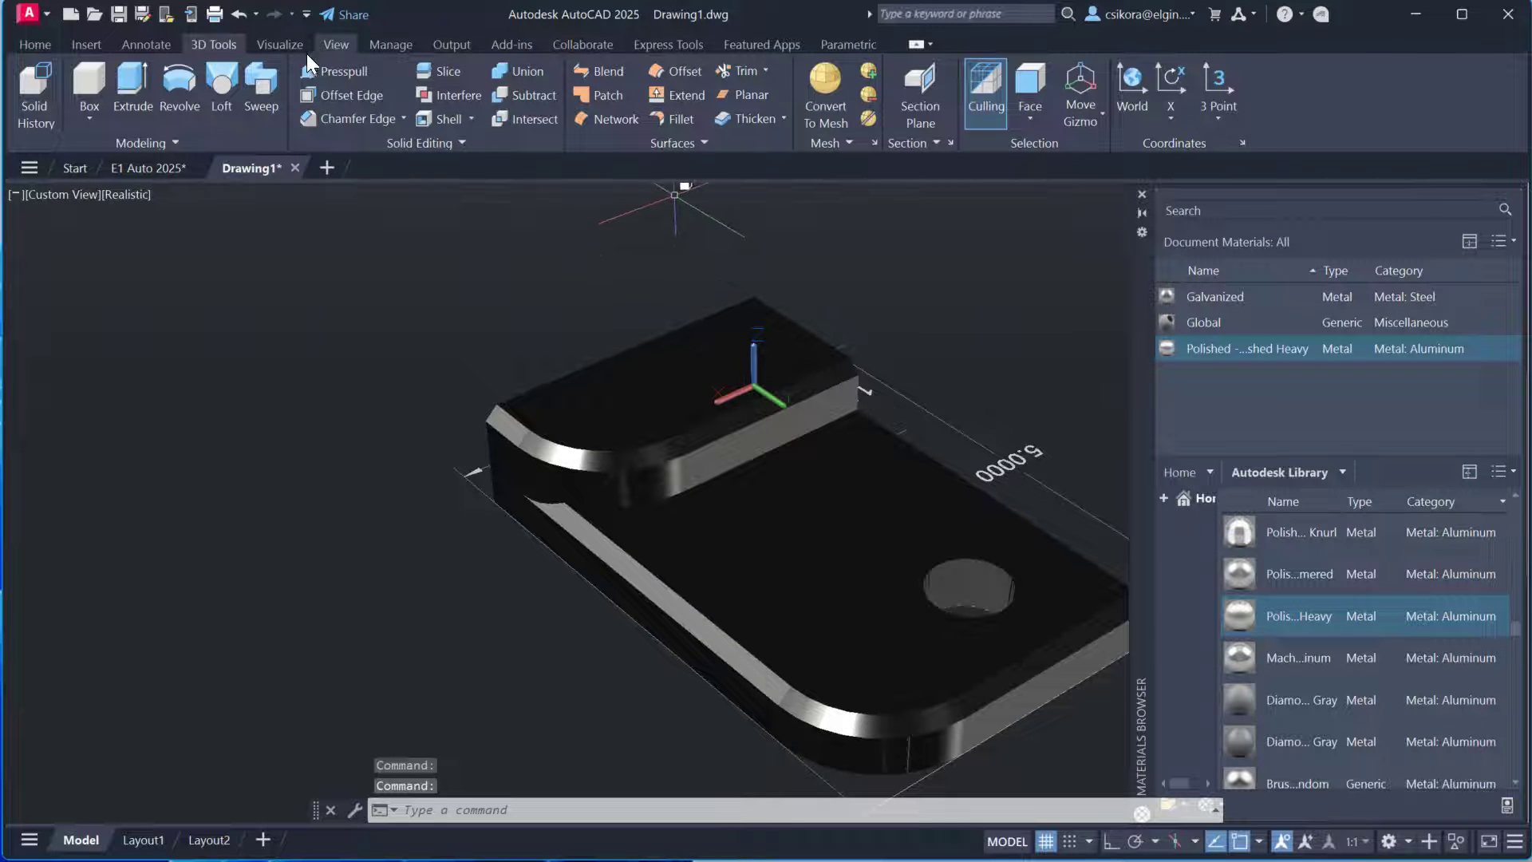
pyautogui.click(283, 45)
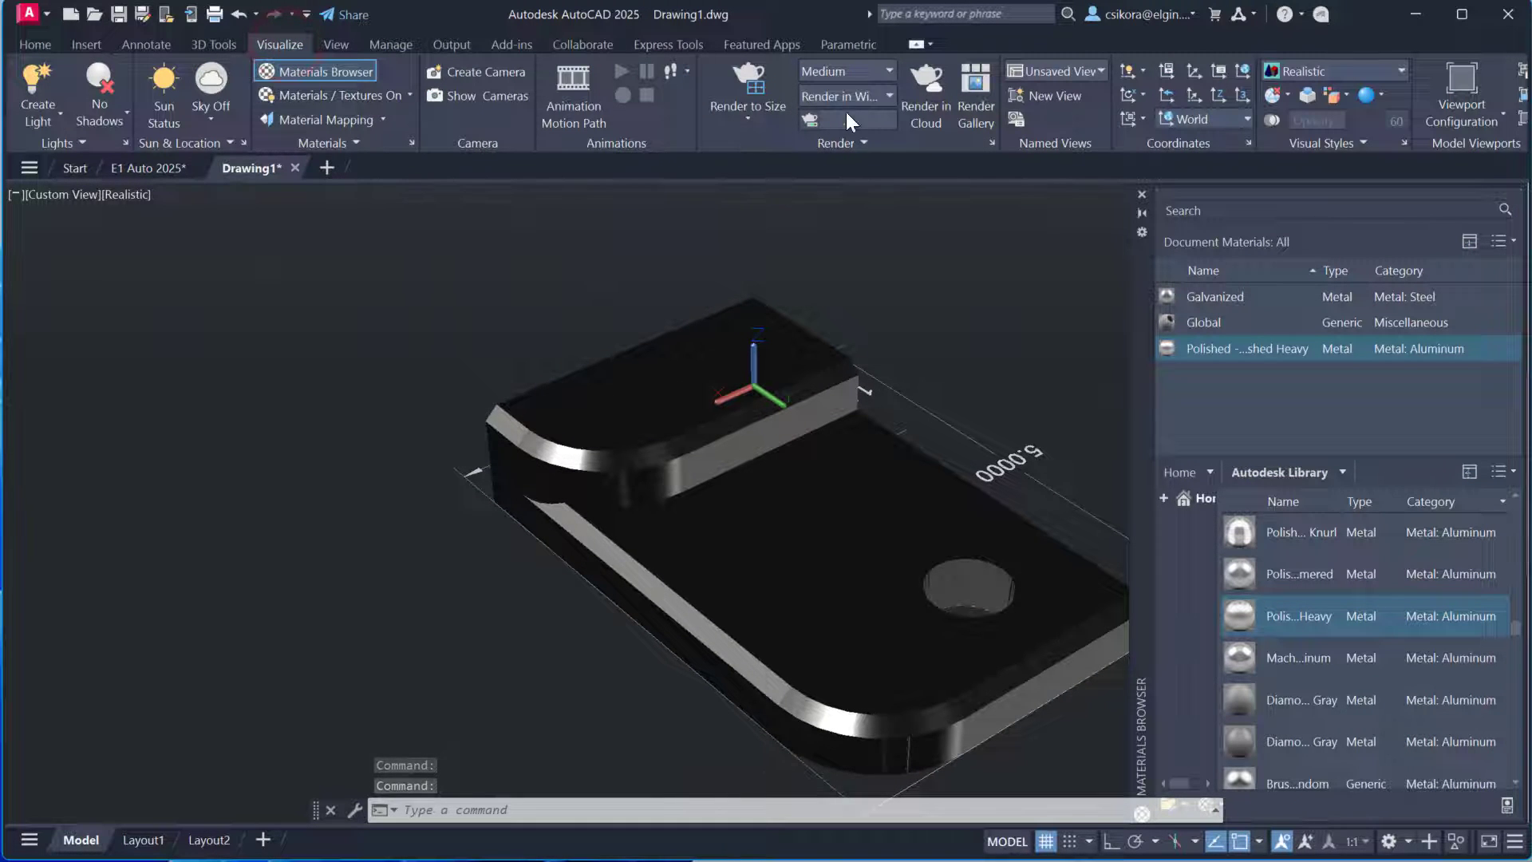
pyautogui.click(889, 70)
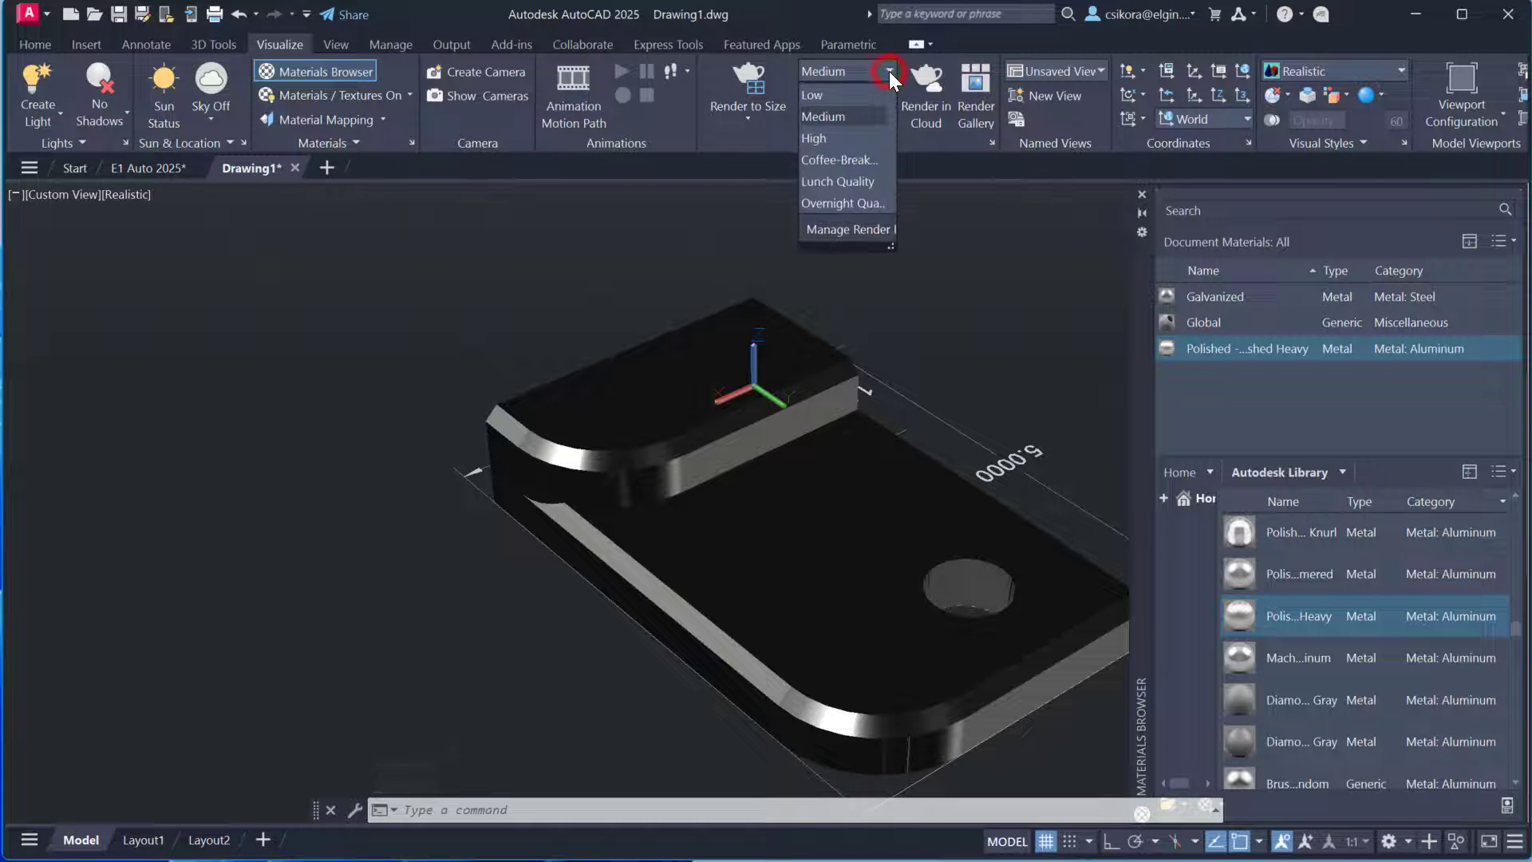
pyautogui.click(889, 70)
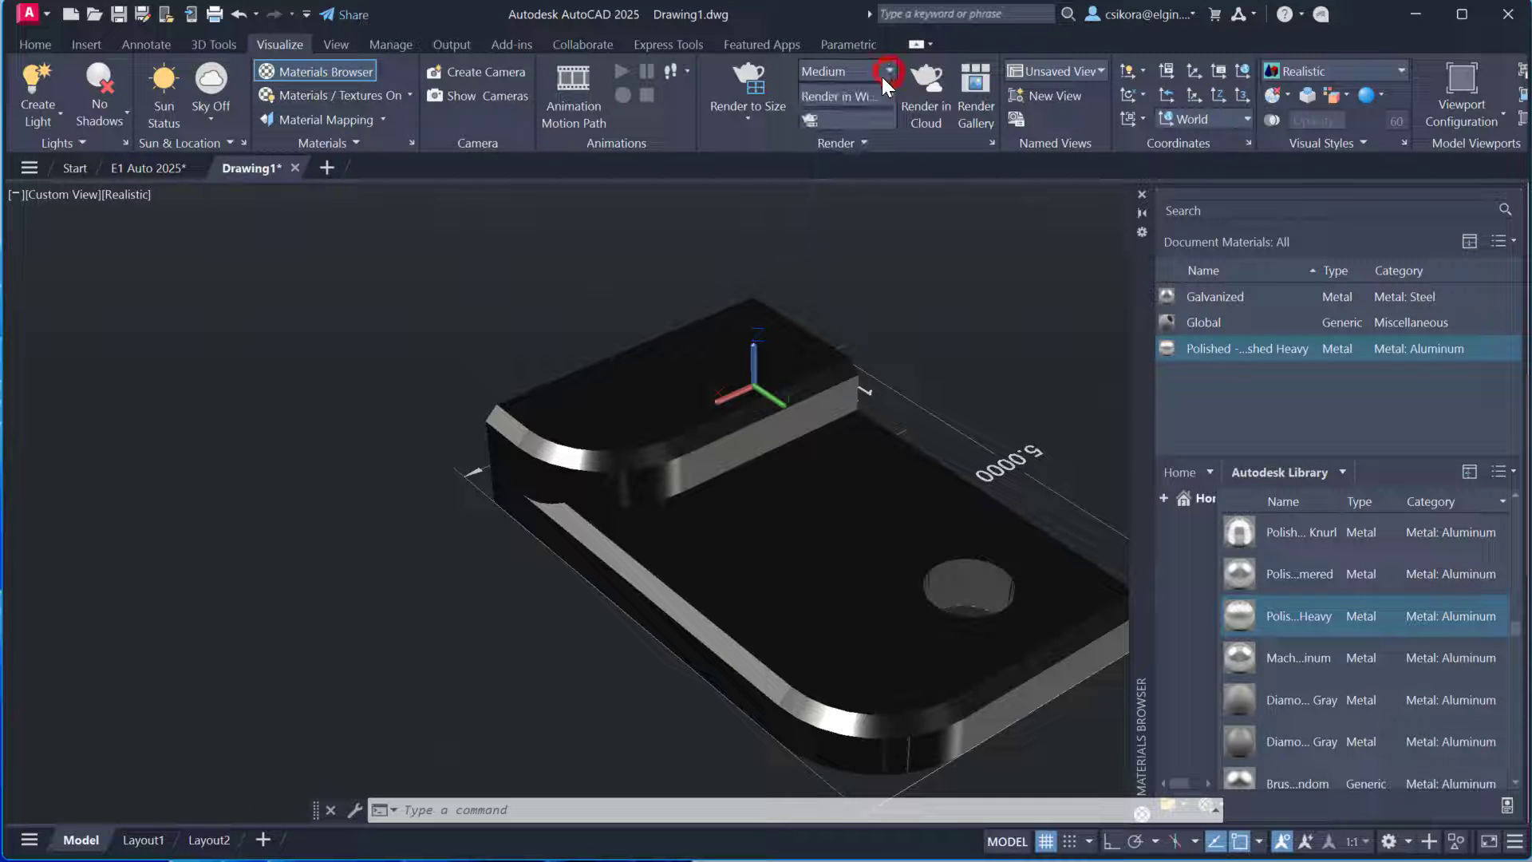
pyautogui.click(891, 95)
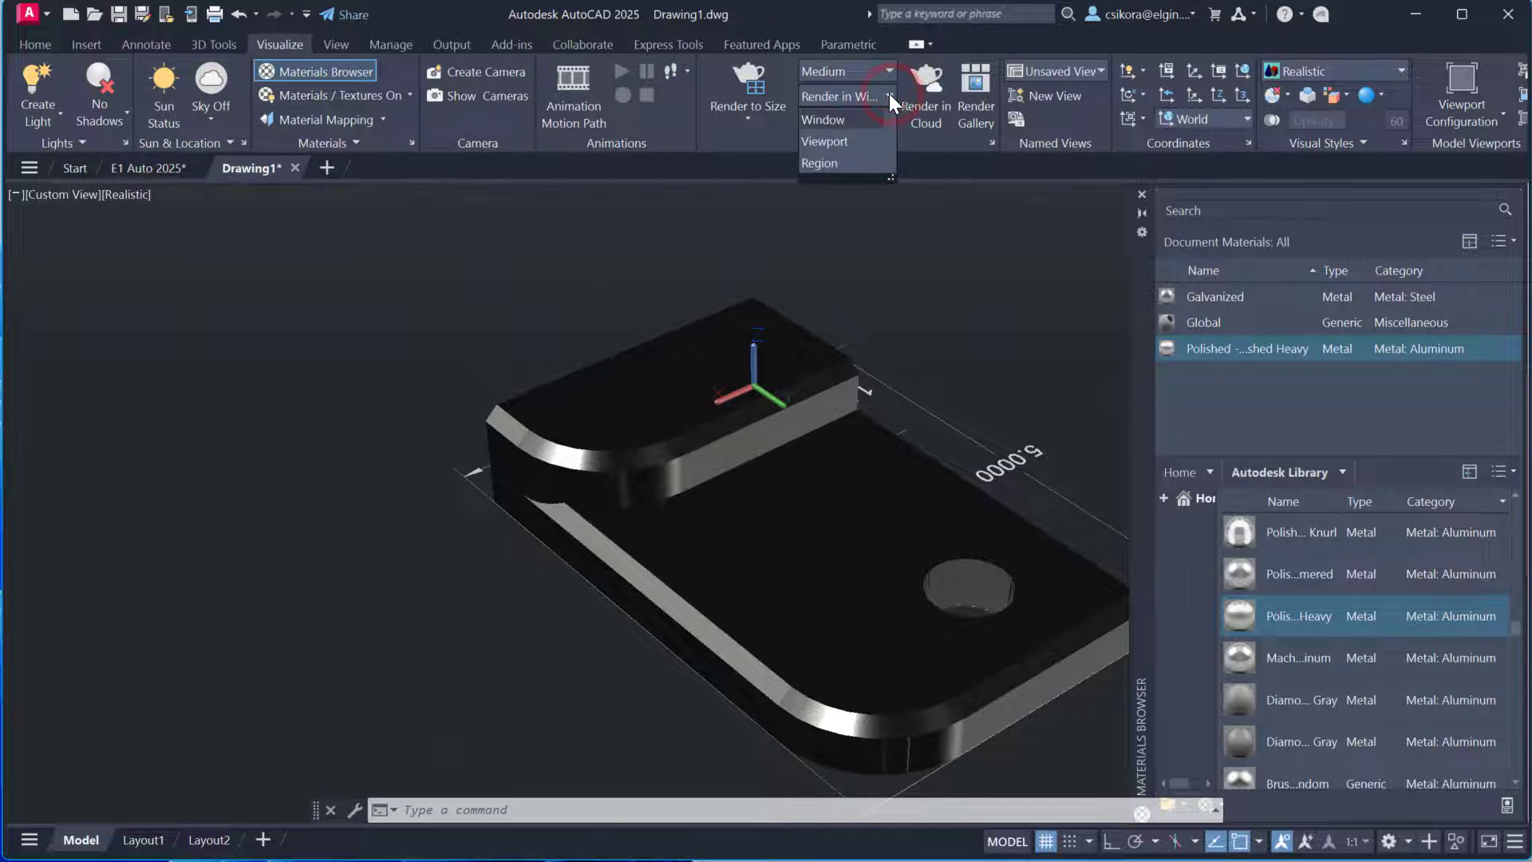
pyautogui.click(835, 142)
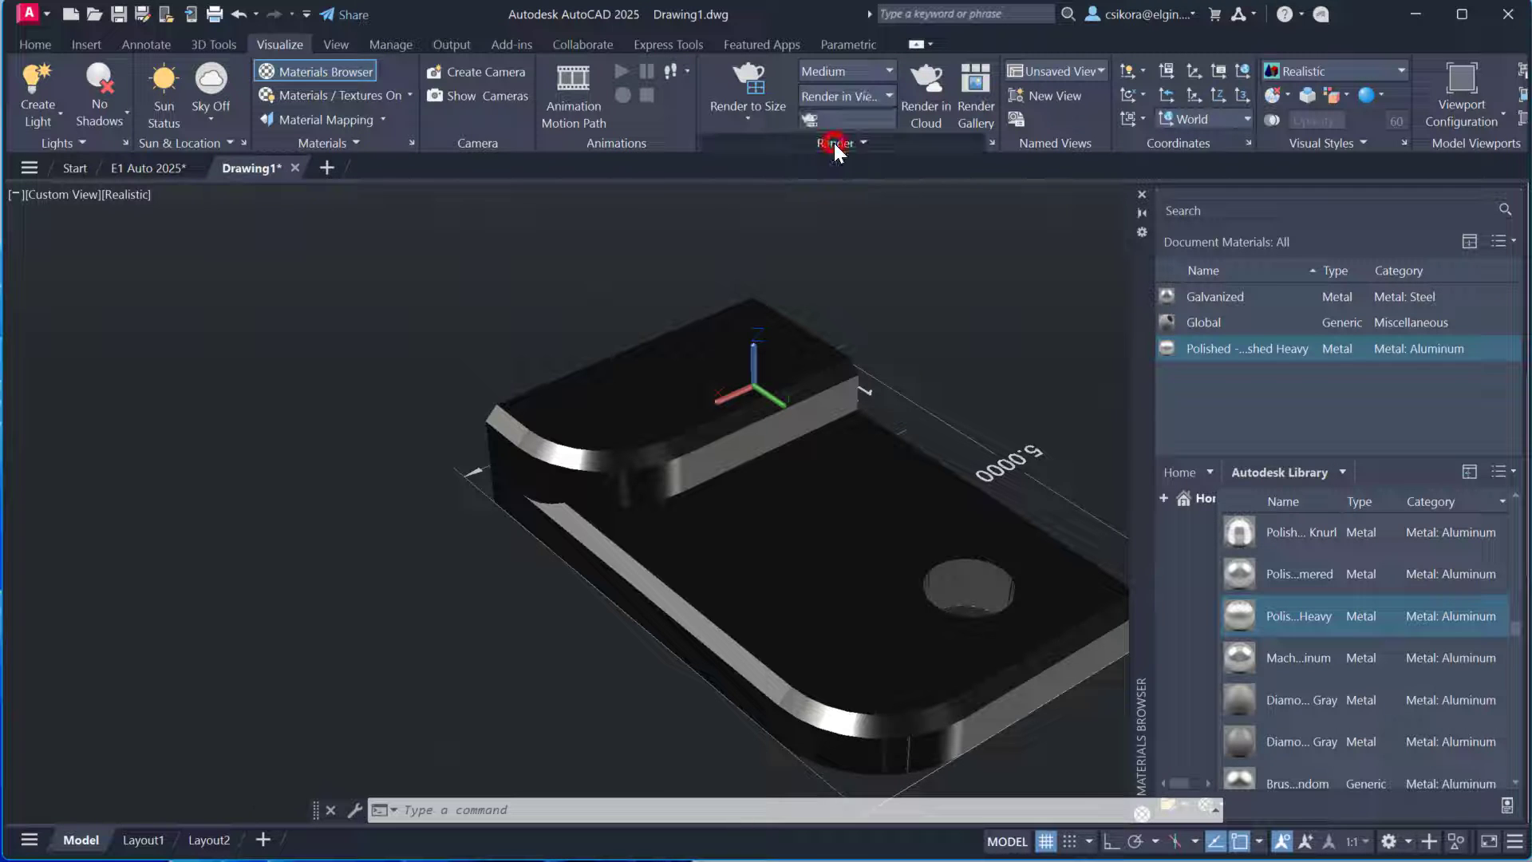
pyautogui.click(747, 74)
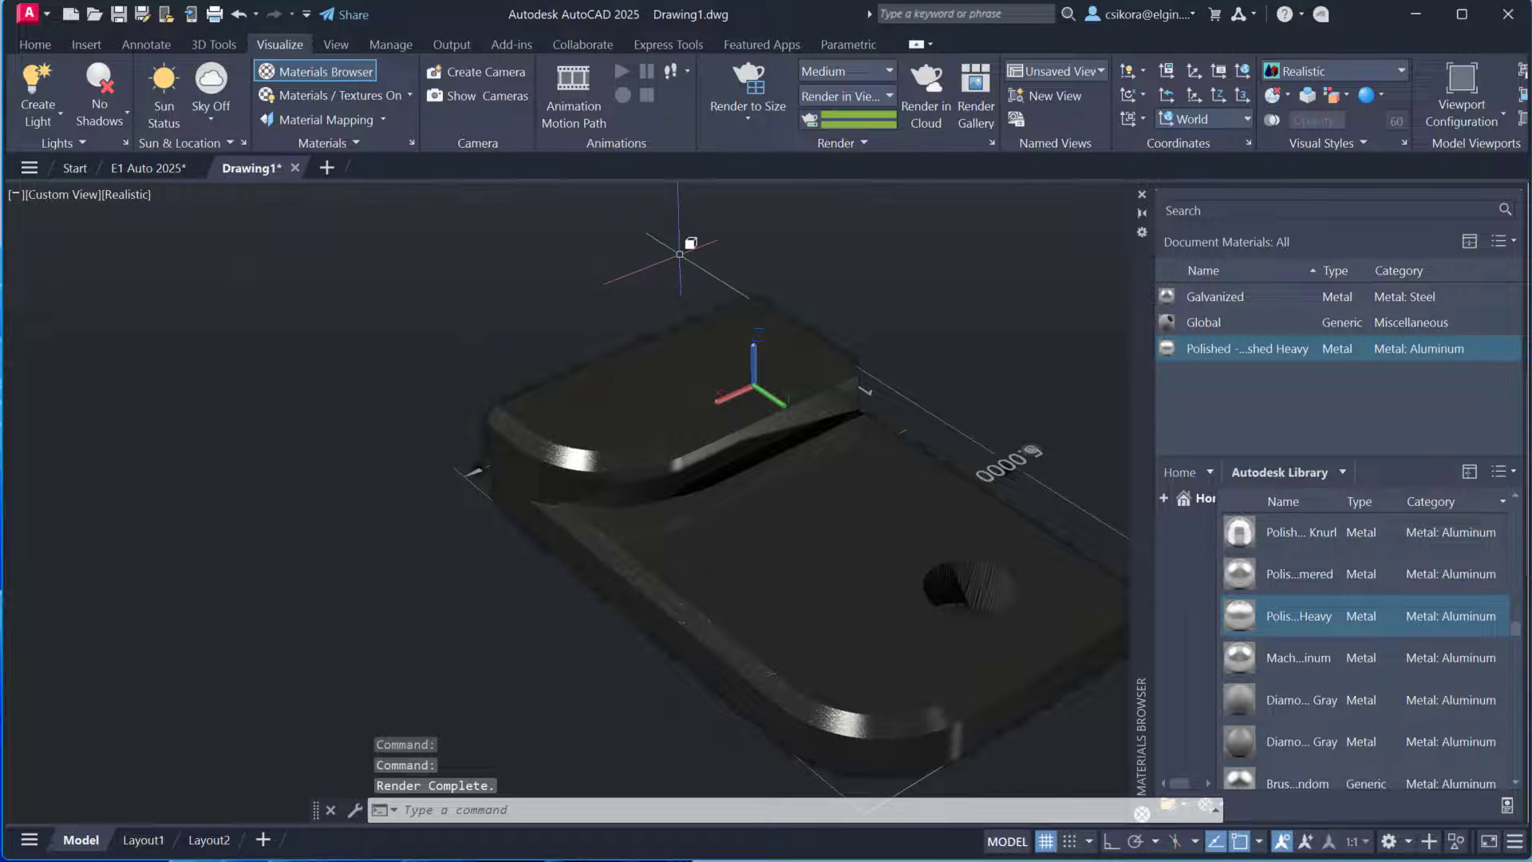
# Turn on the render environment with Sharp Highlights image-based lighting and render the solid in the viewport again
pyautogui.click(856, 144)
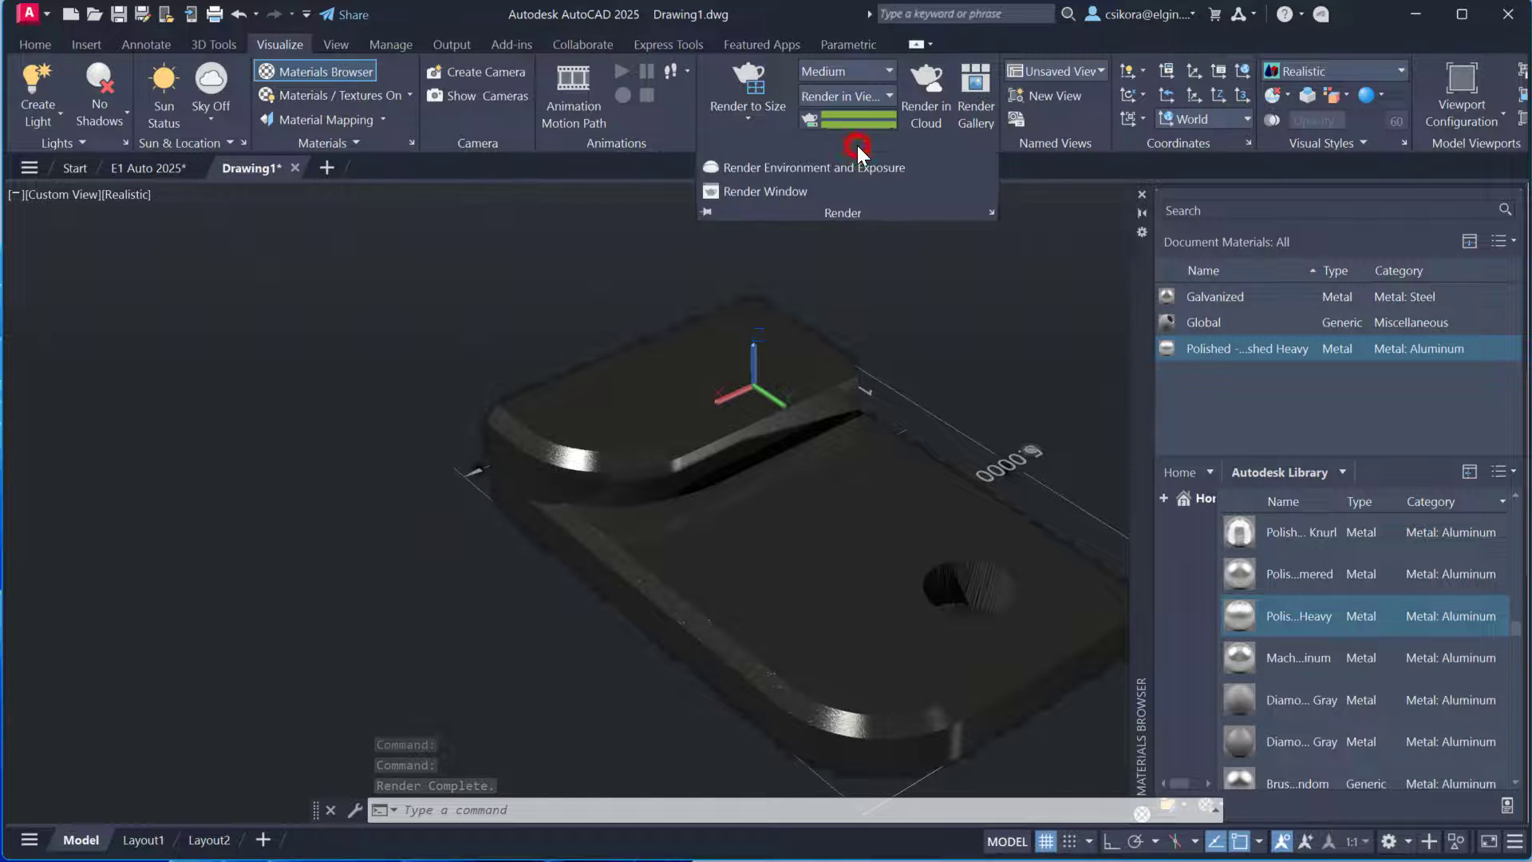
pyautogui.click(786, 171)
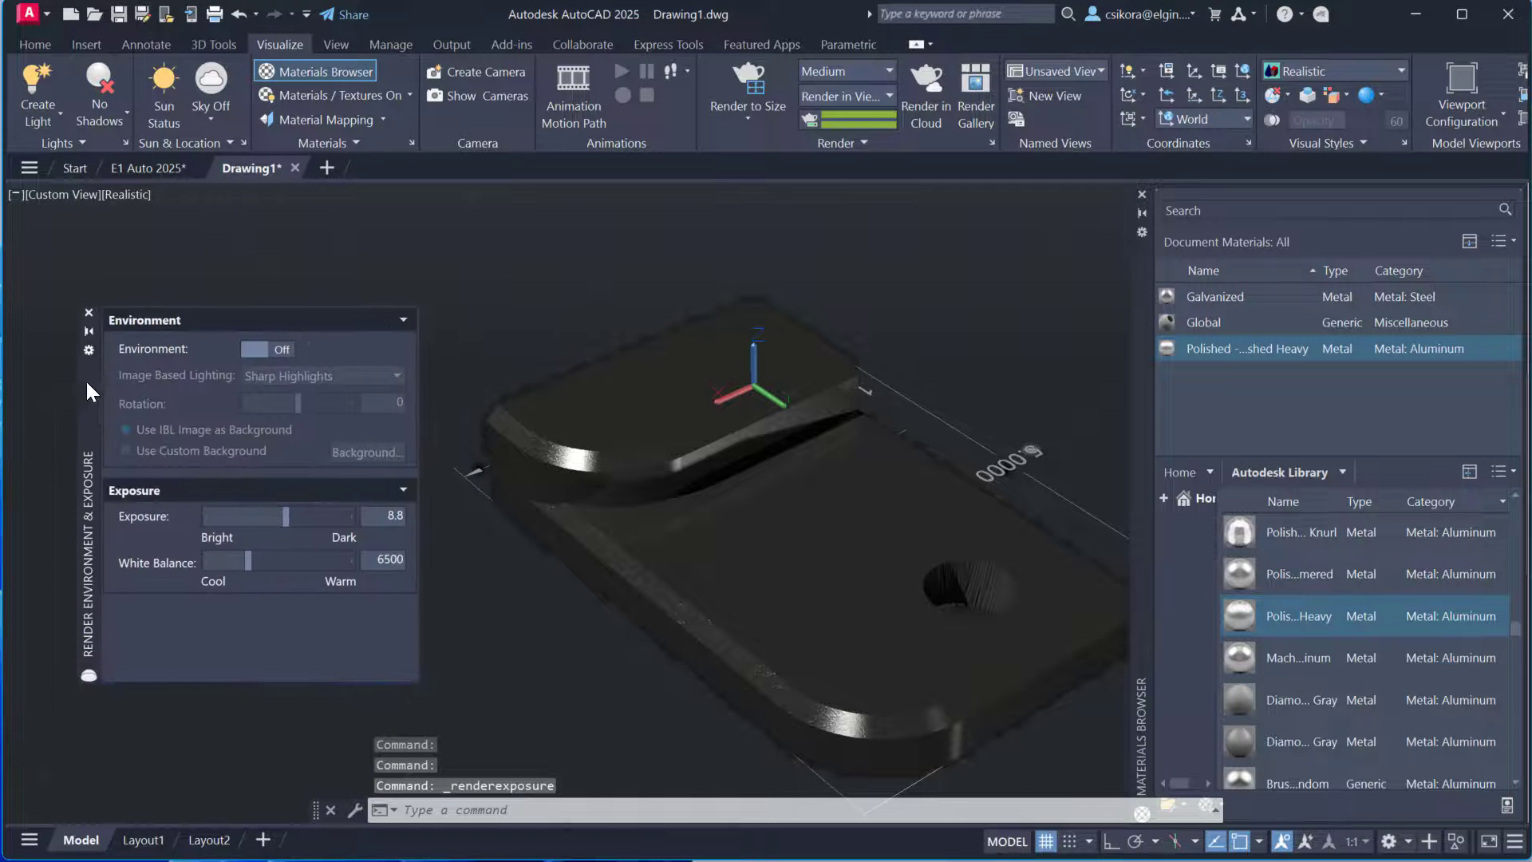
pyautogui.moveTo(84, 380); pyautogui.dragTo(129, 345)
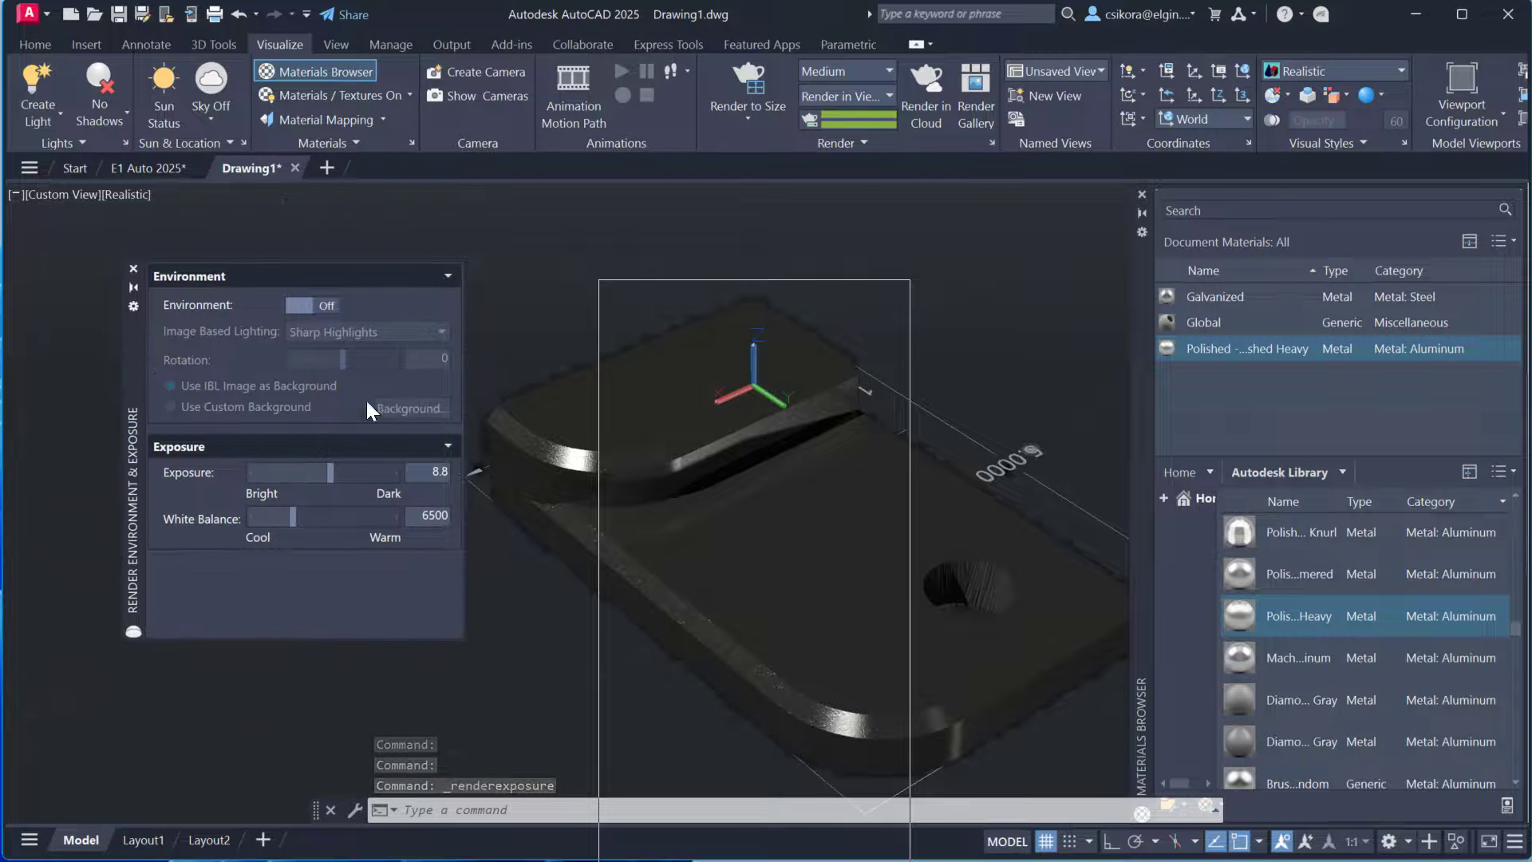
pyautogui.click(318, 305)
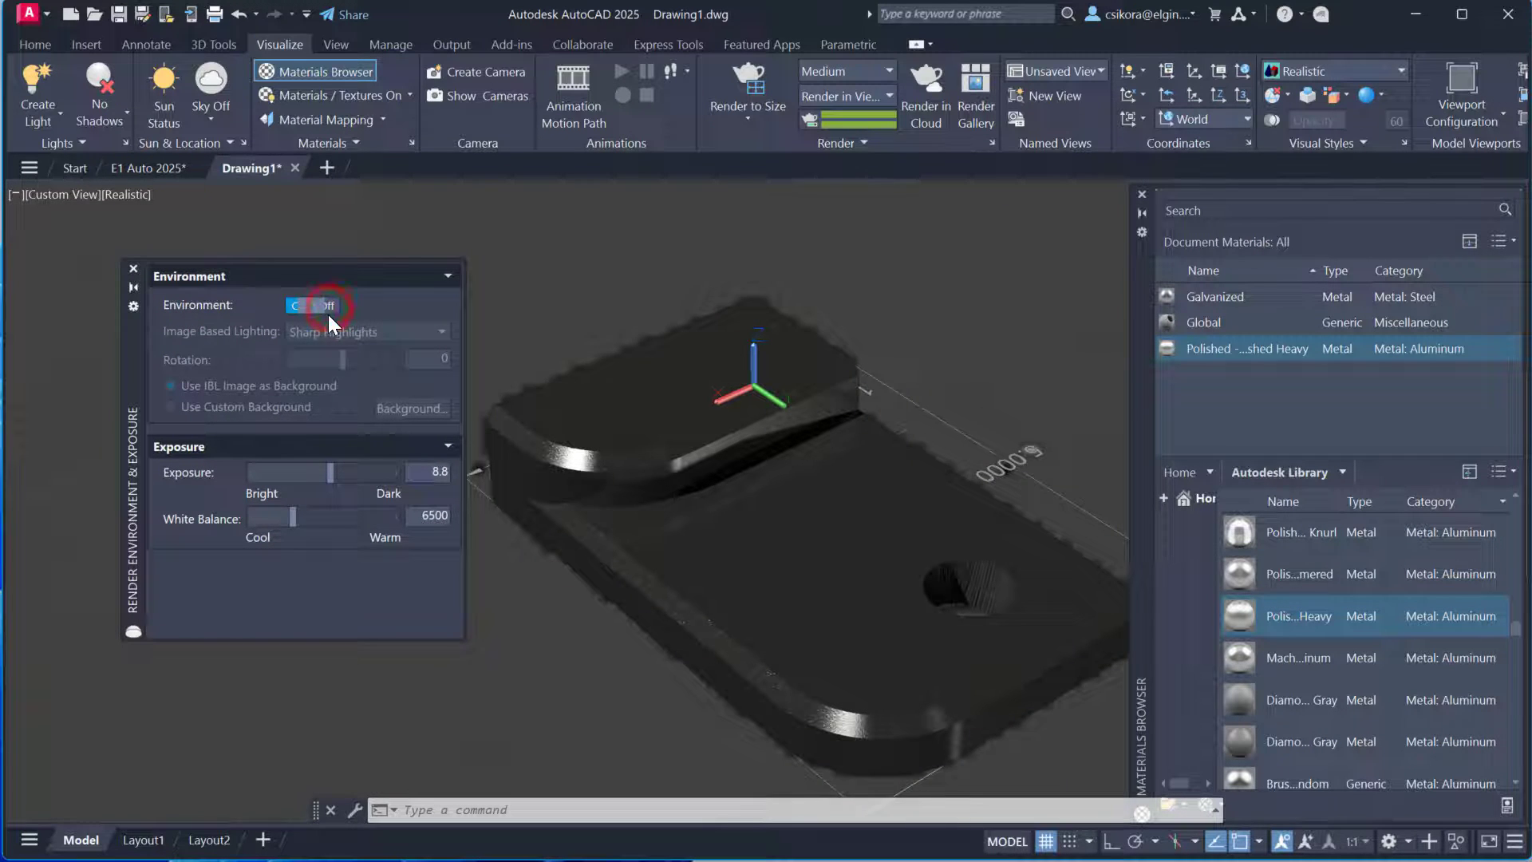
pyautogui.click(321, 307)
pyautogui.click(322, 307)
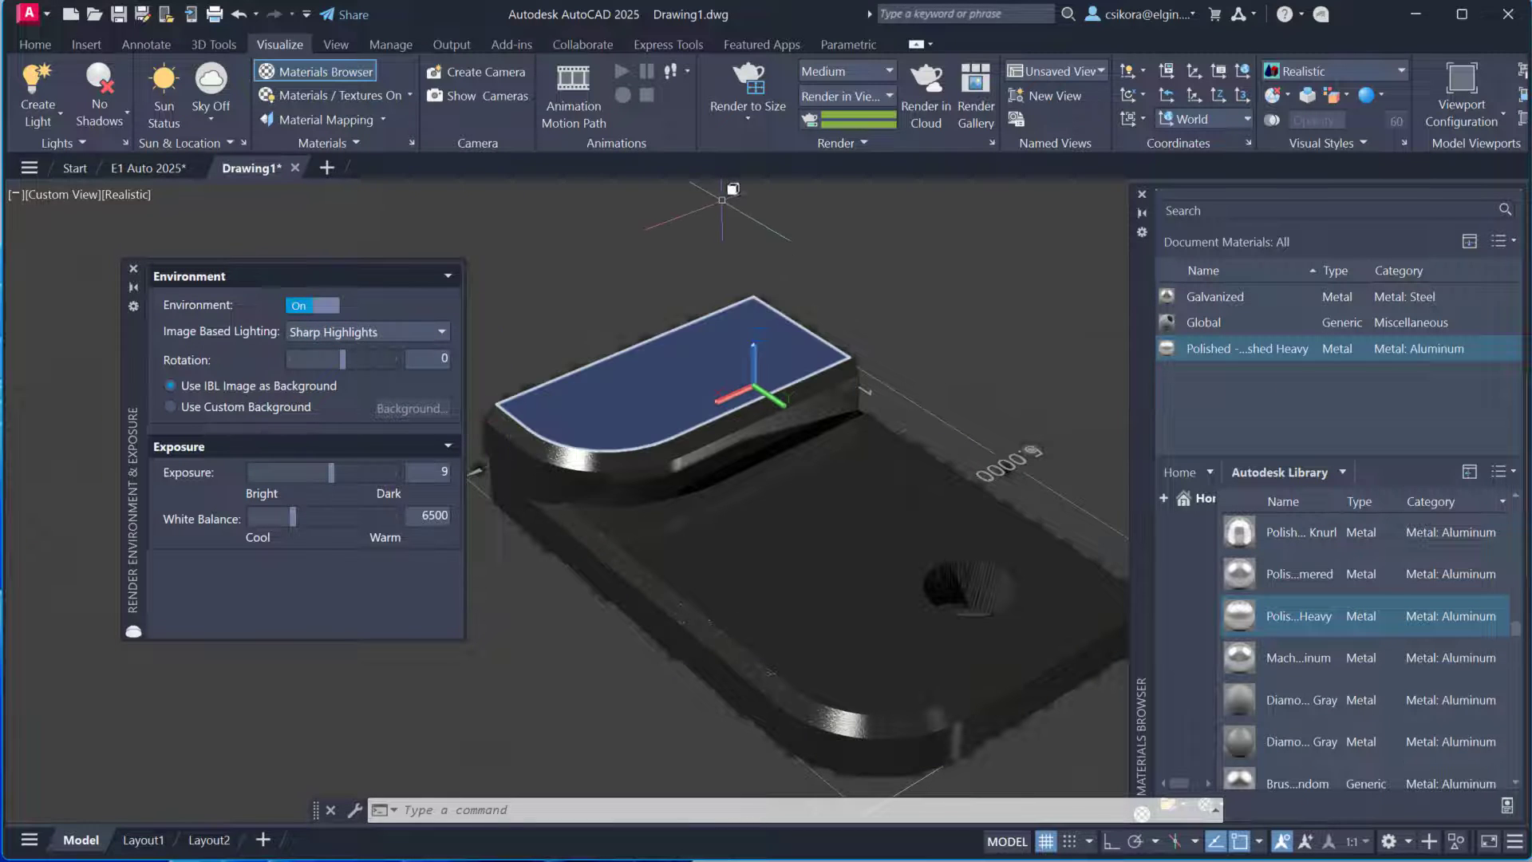
pyautogui.click(742, 87)
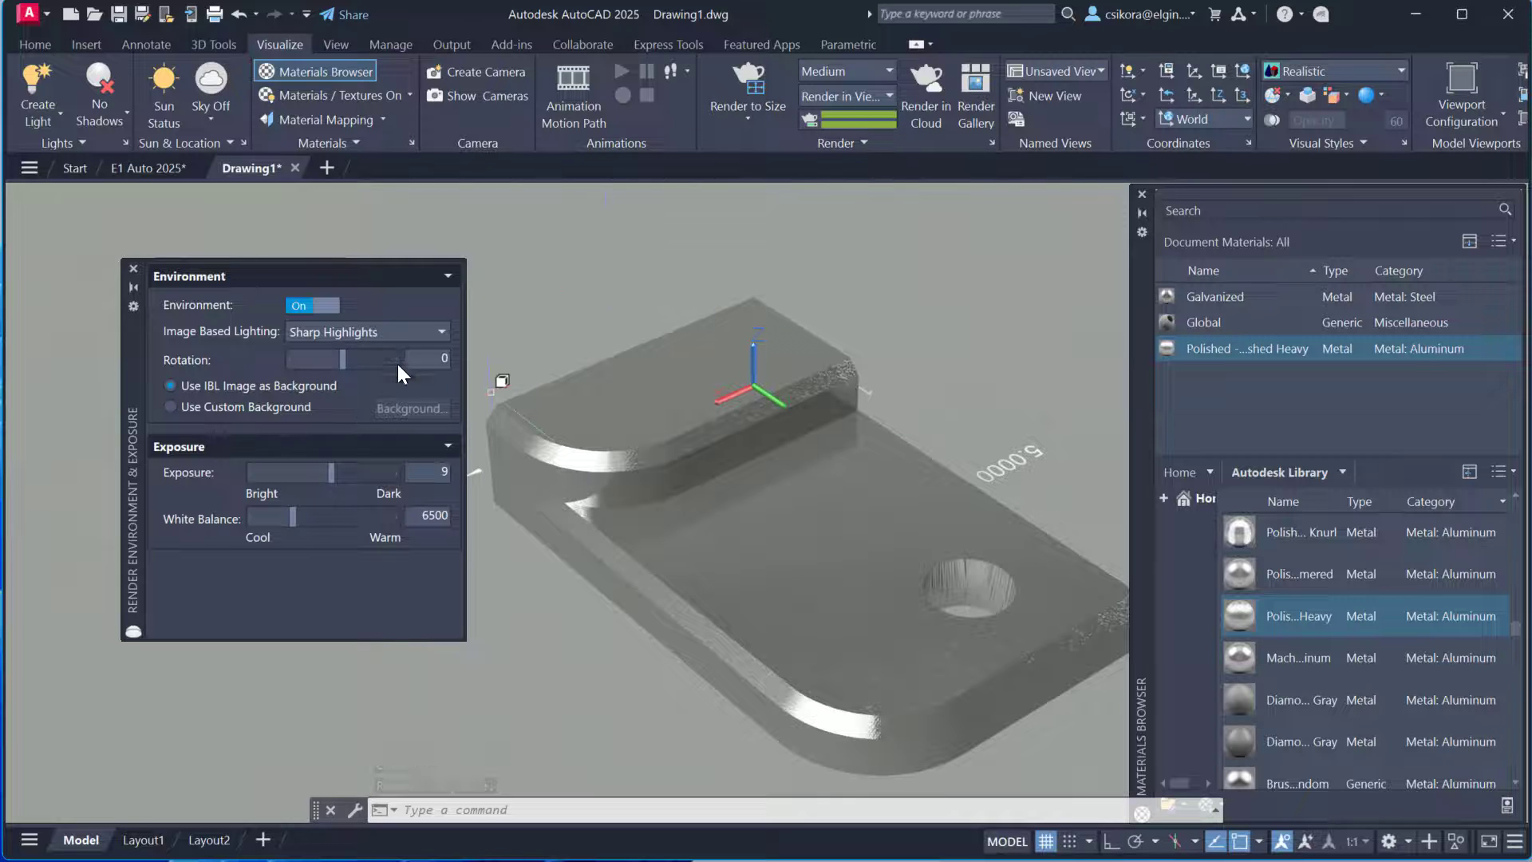
# Set the image-based lighting to Grid Lights, render the viewport again, and return from the rendered image to the live model
pyautogui.click(414, 330)
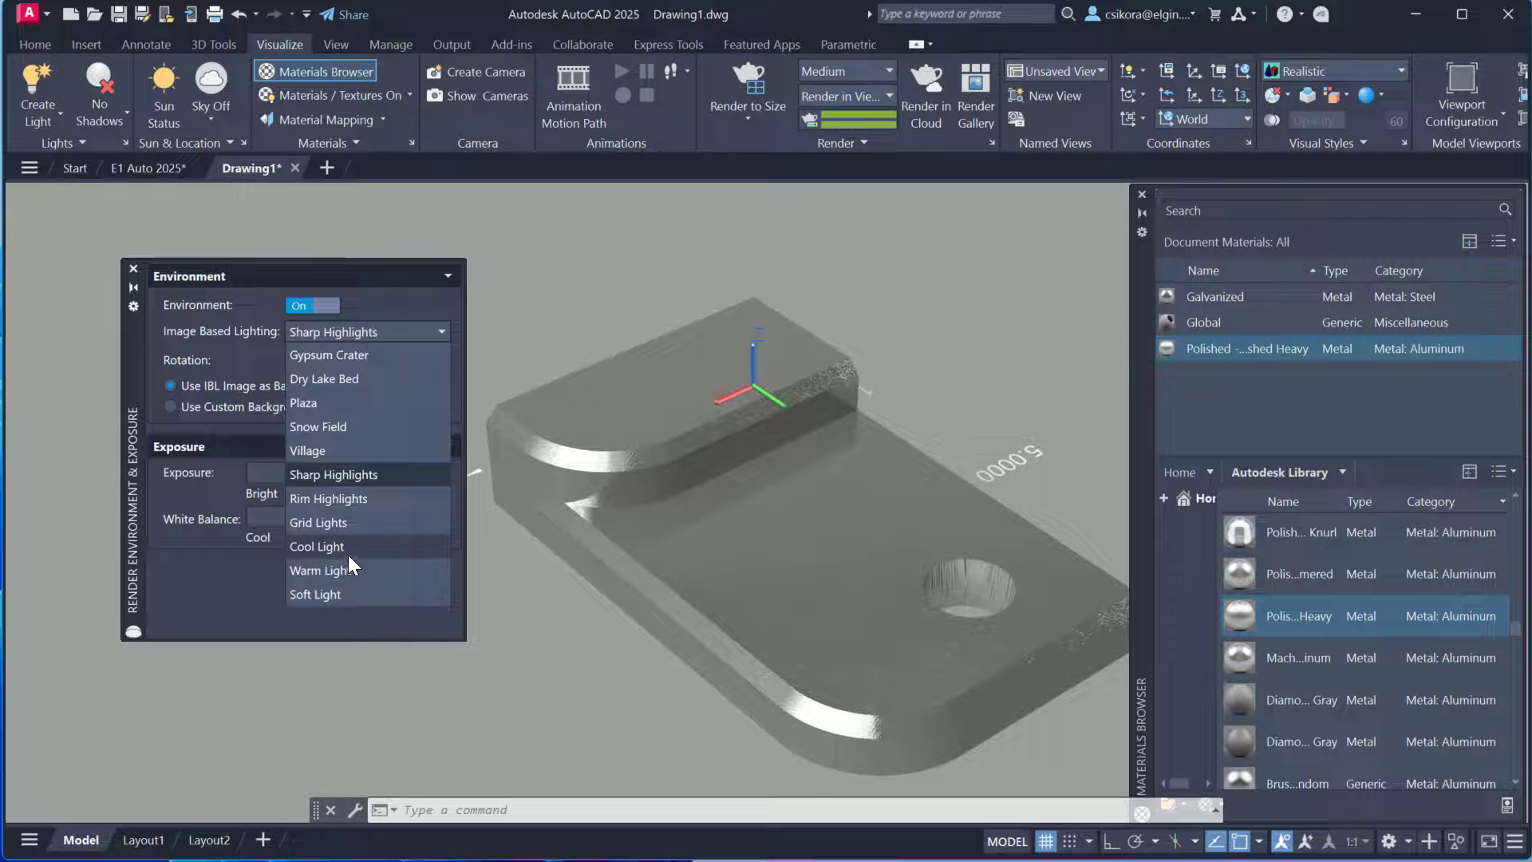
pyautogui.click(339, 524)
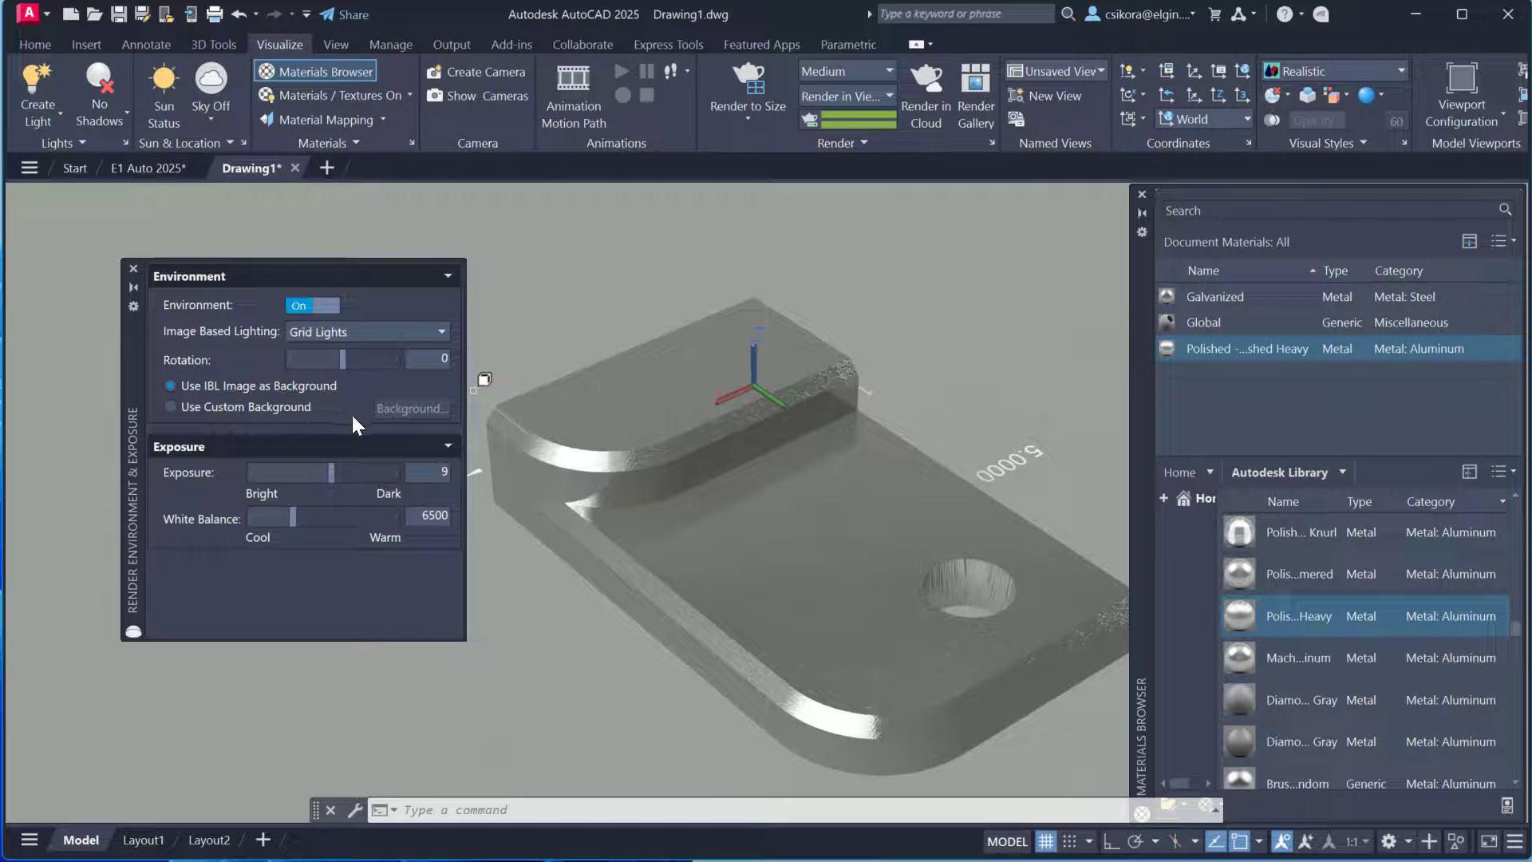
pyautogui.click(747, 80)
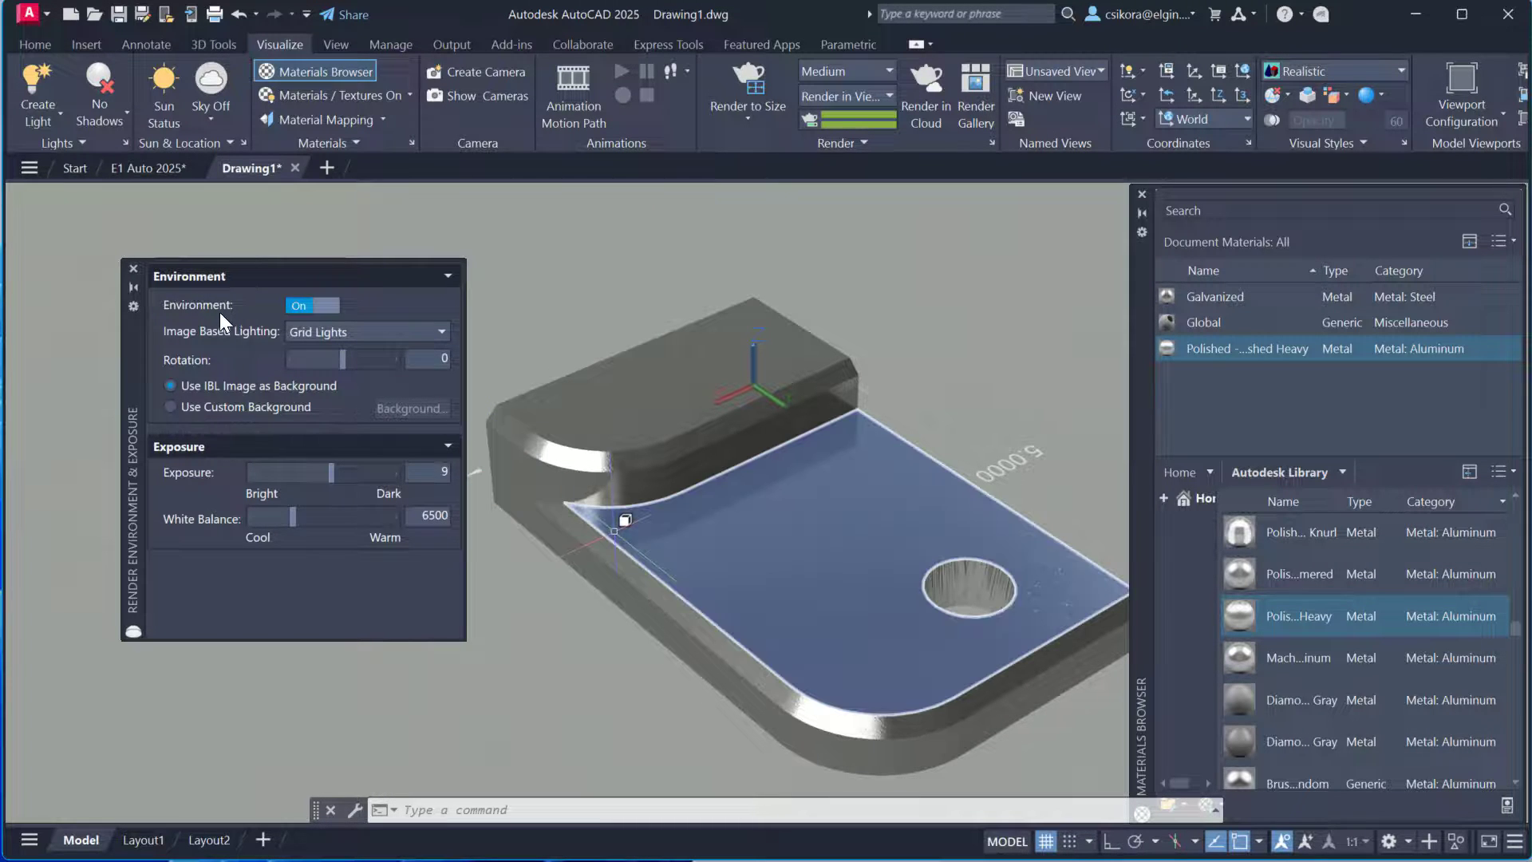
pyautogui.press('Escape')
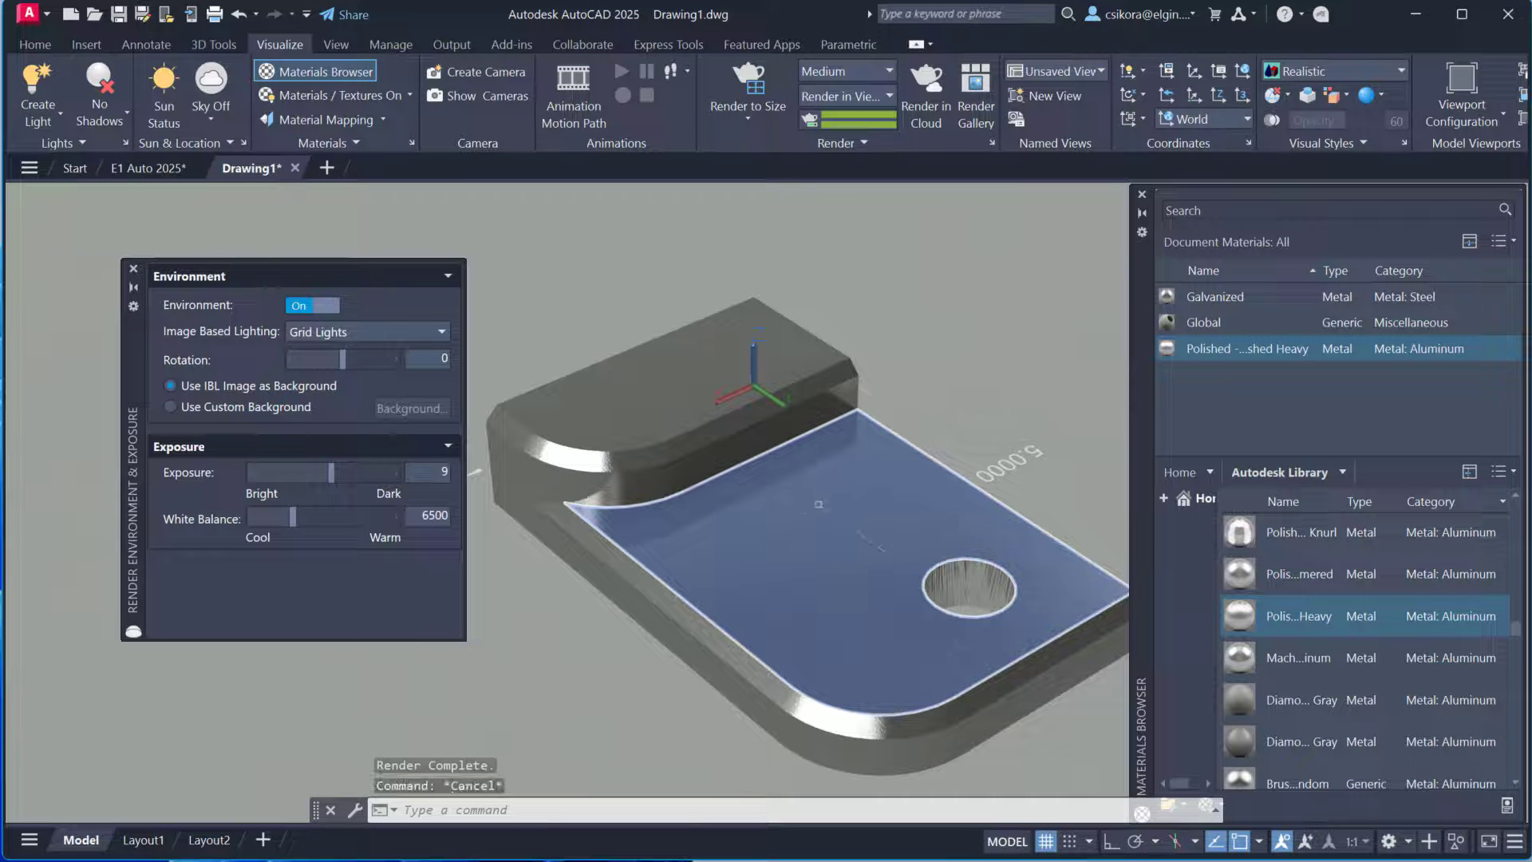
pyautogui.click(818, 505)
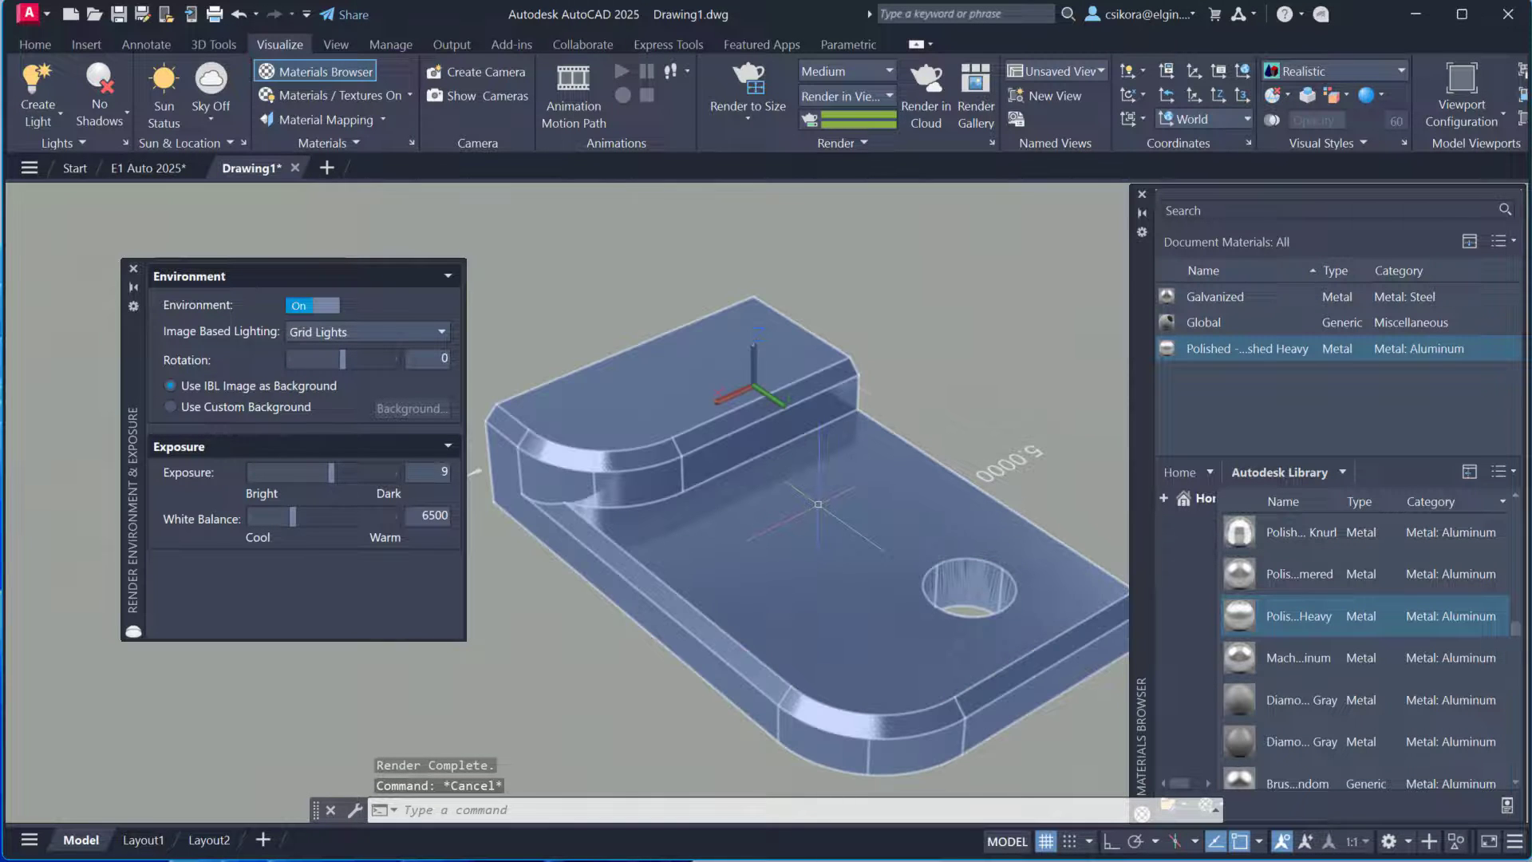
pyautogui.press('Escape')
pyautogui.keyDown('shift'); pyautogui.moveTo(818, 504); pyautogui.dragTo(817, 504, button='middle'); pyautogui.keyUp('shift')
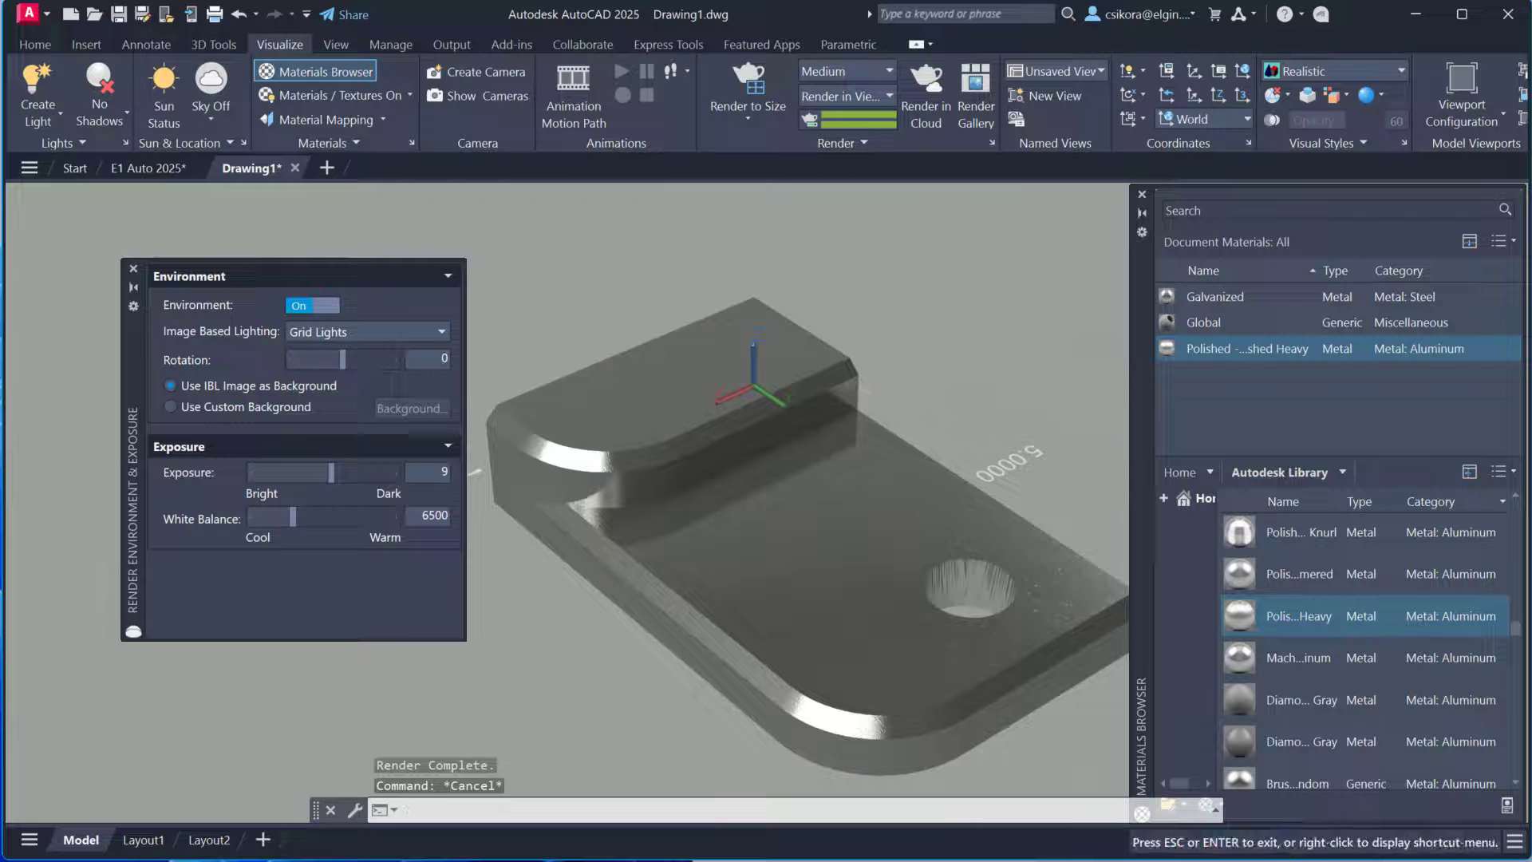
pyautogui.press('Escape')
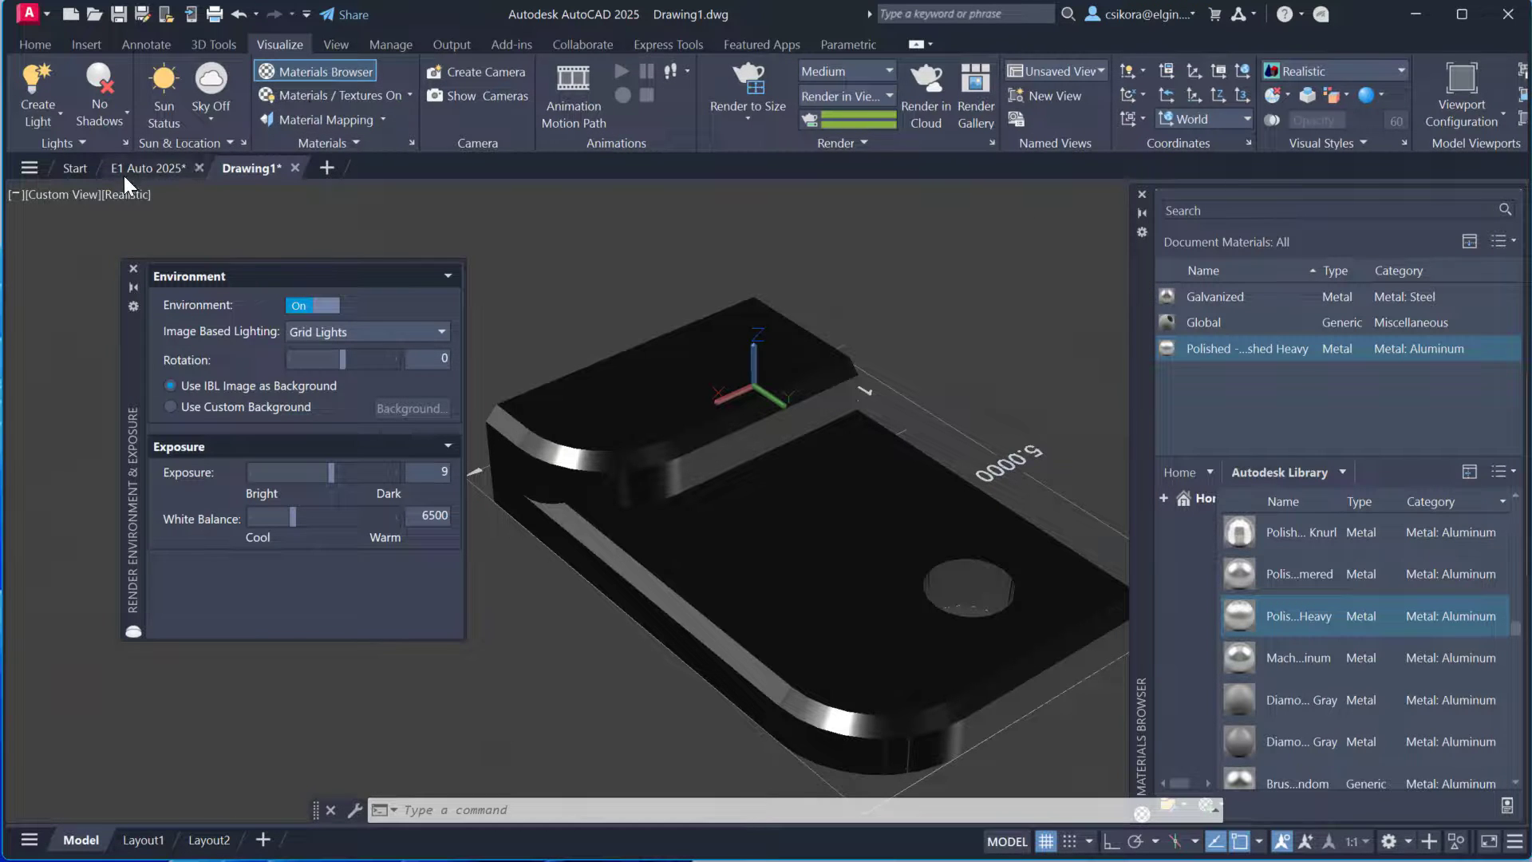
# Change the viewport's visual style to Shaded with edges and close the Render Environment & Exposure palette
pyautogui.click(121, 196)
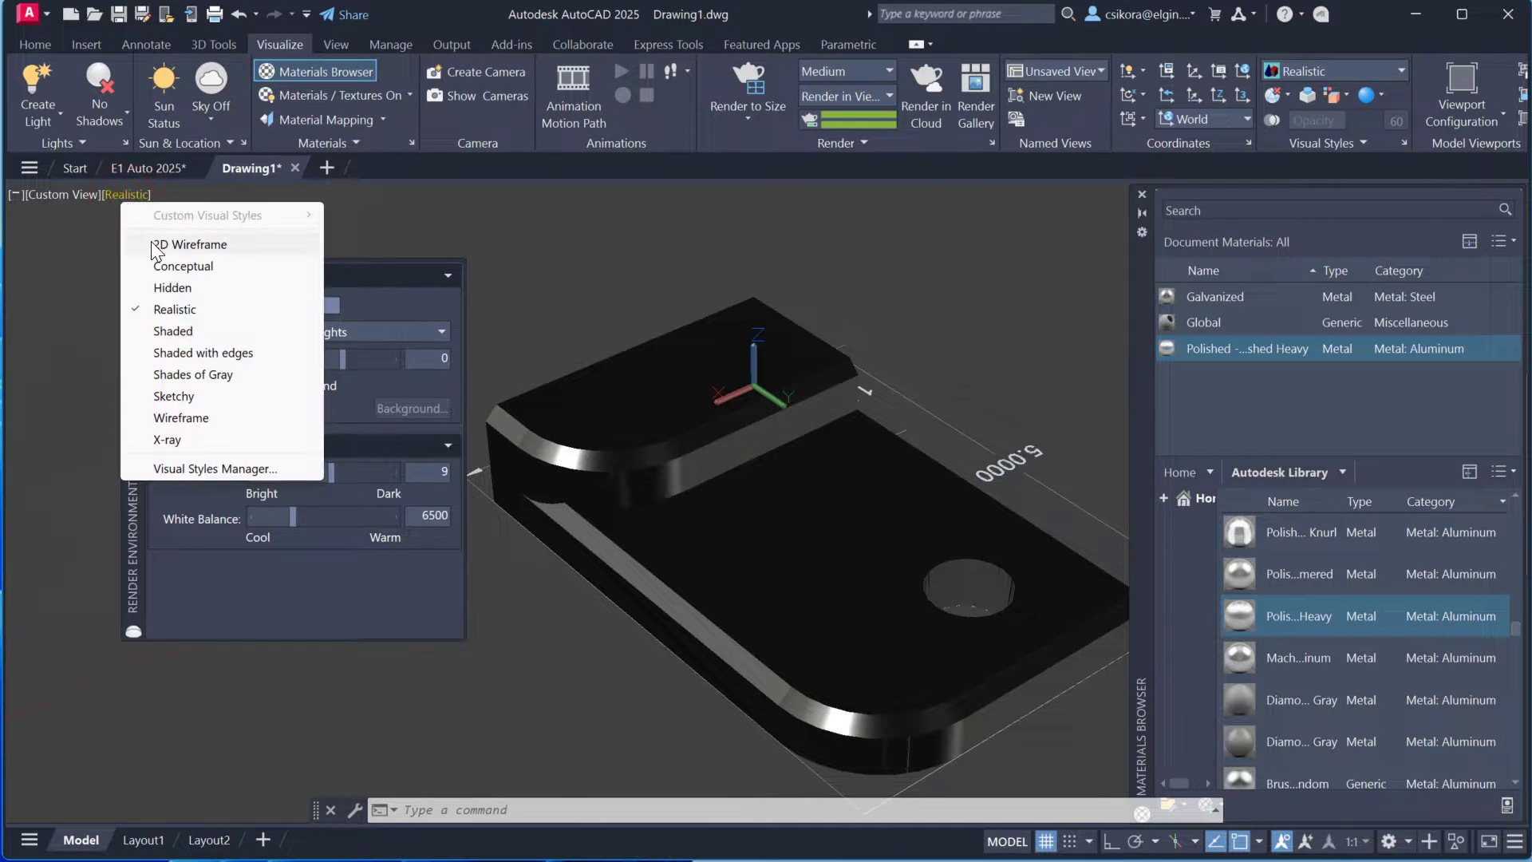
pyautogui.click(170, 353)
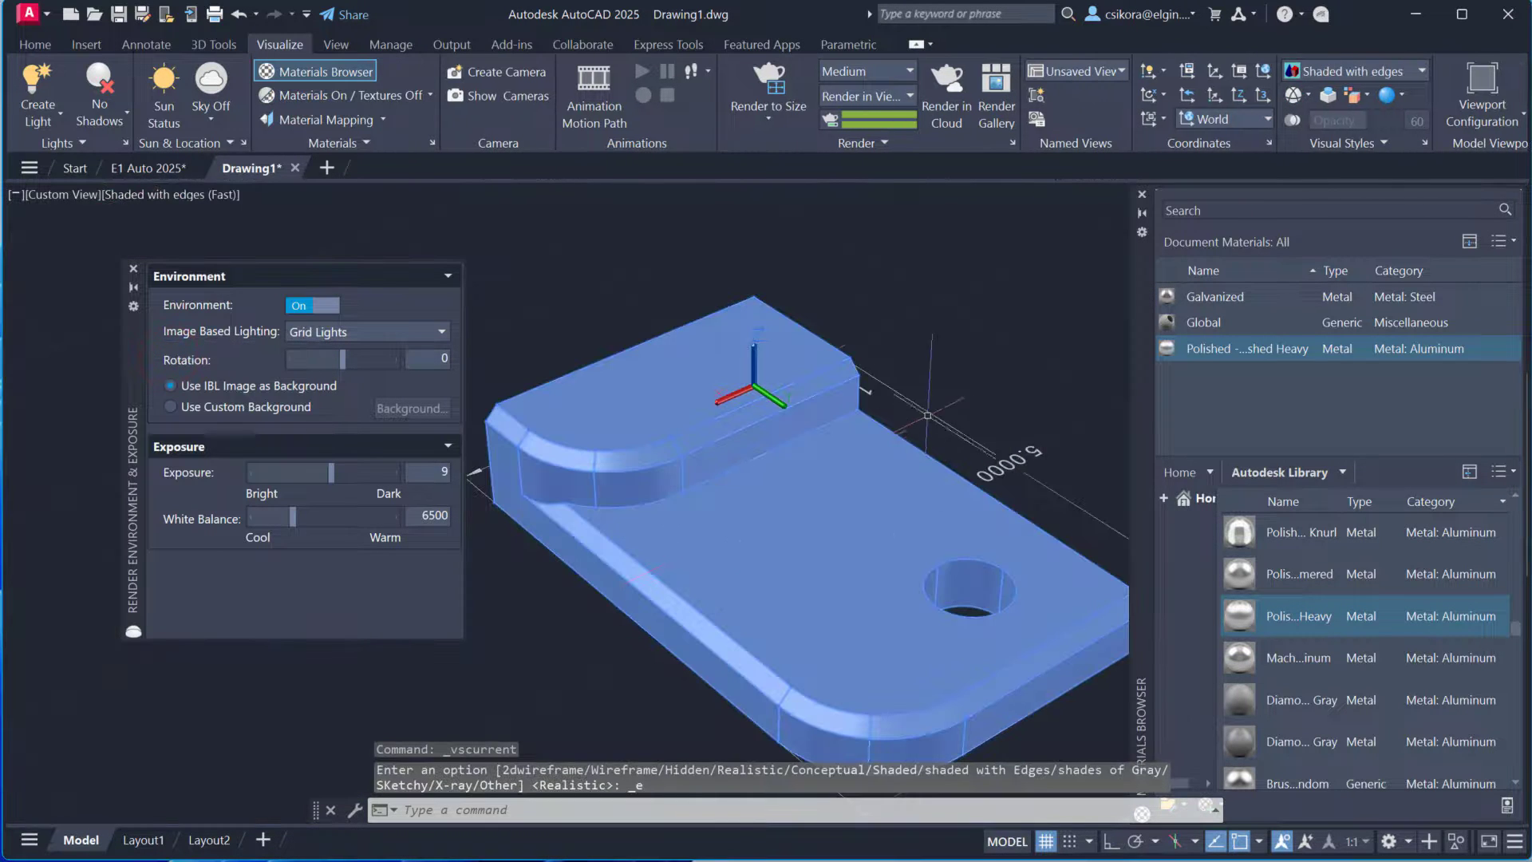
pyautogui.moveTo(964, 318)
pyautogui.keyDown('shift'); pyautogui.mouseDown(button='middle')
pyautogui.moveTo(799, 300)
pyautogui.moveTo(941, 312)
pyautogui.mouseUp(button='middle'); pyautogui.keyUp('shift')
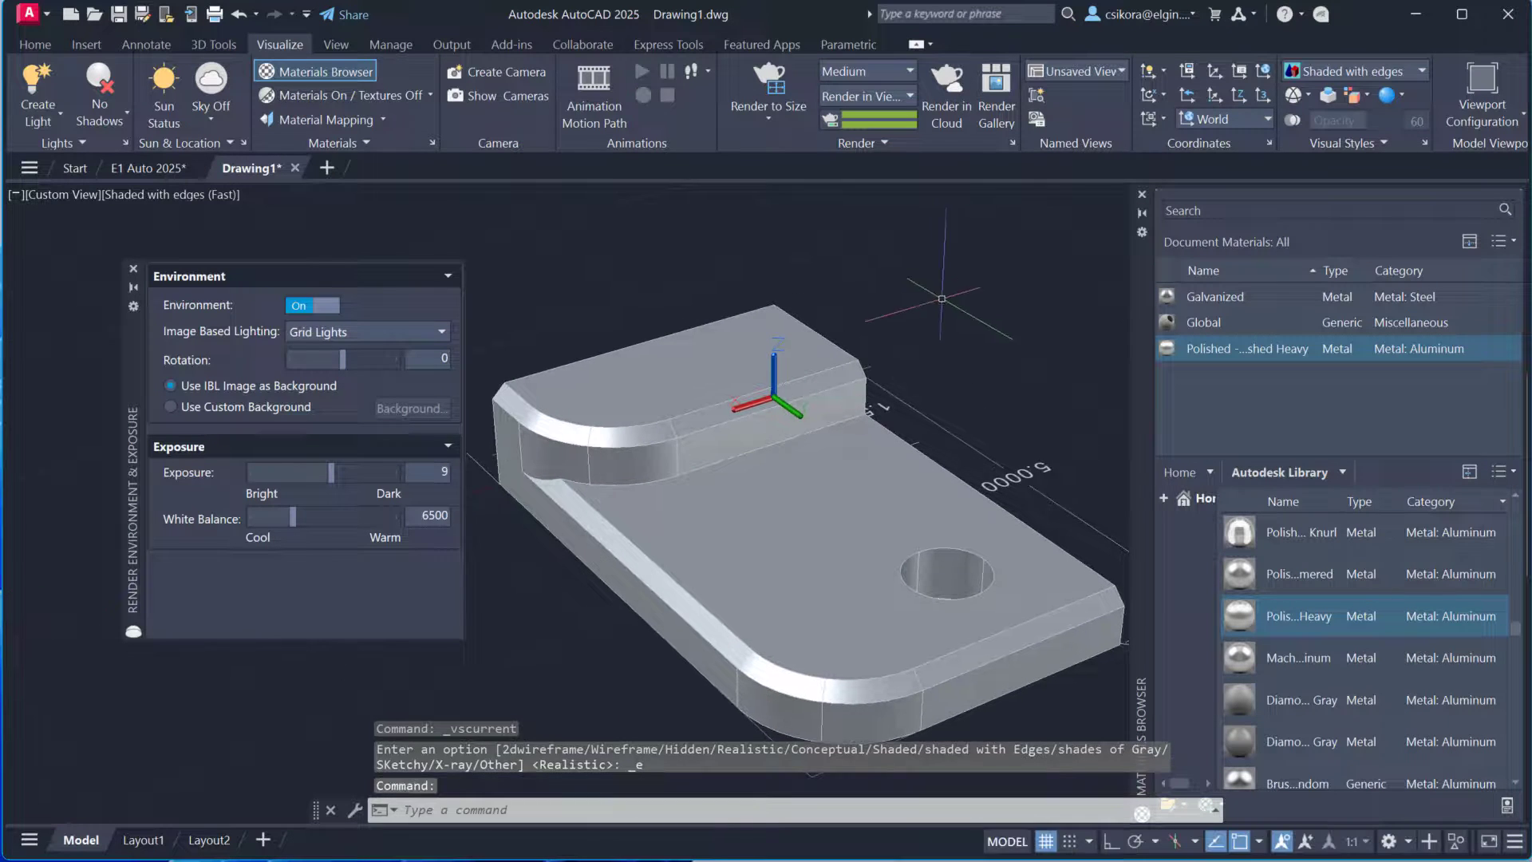
pyautogui.click(132, 268)
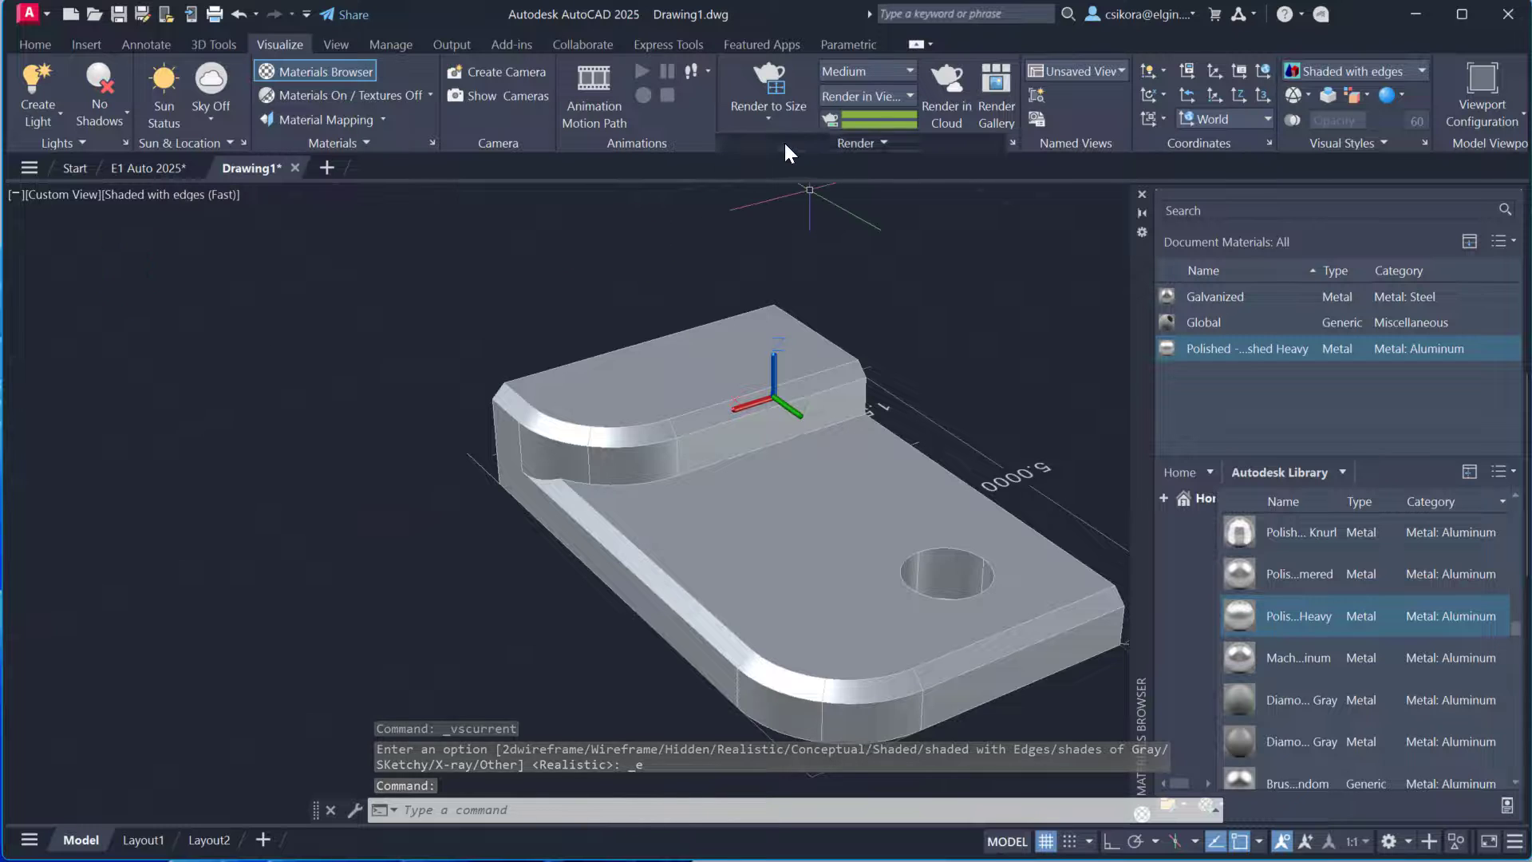
# Try to select the chamfer faces along the raised step's upper edge for Color Faces, using the Face selection filter
pyautogui.click(213, 44)
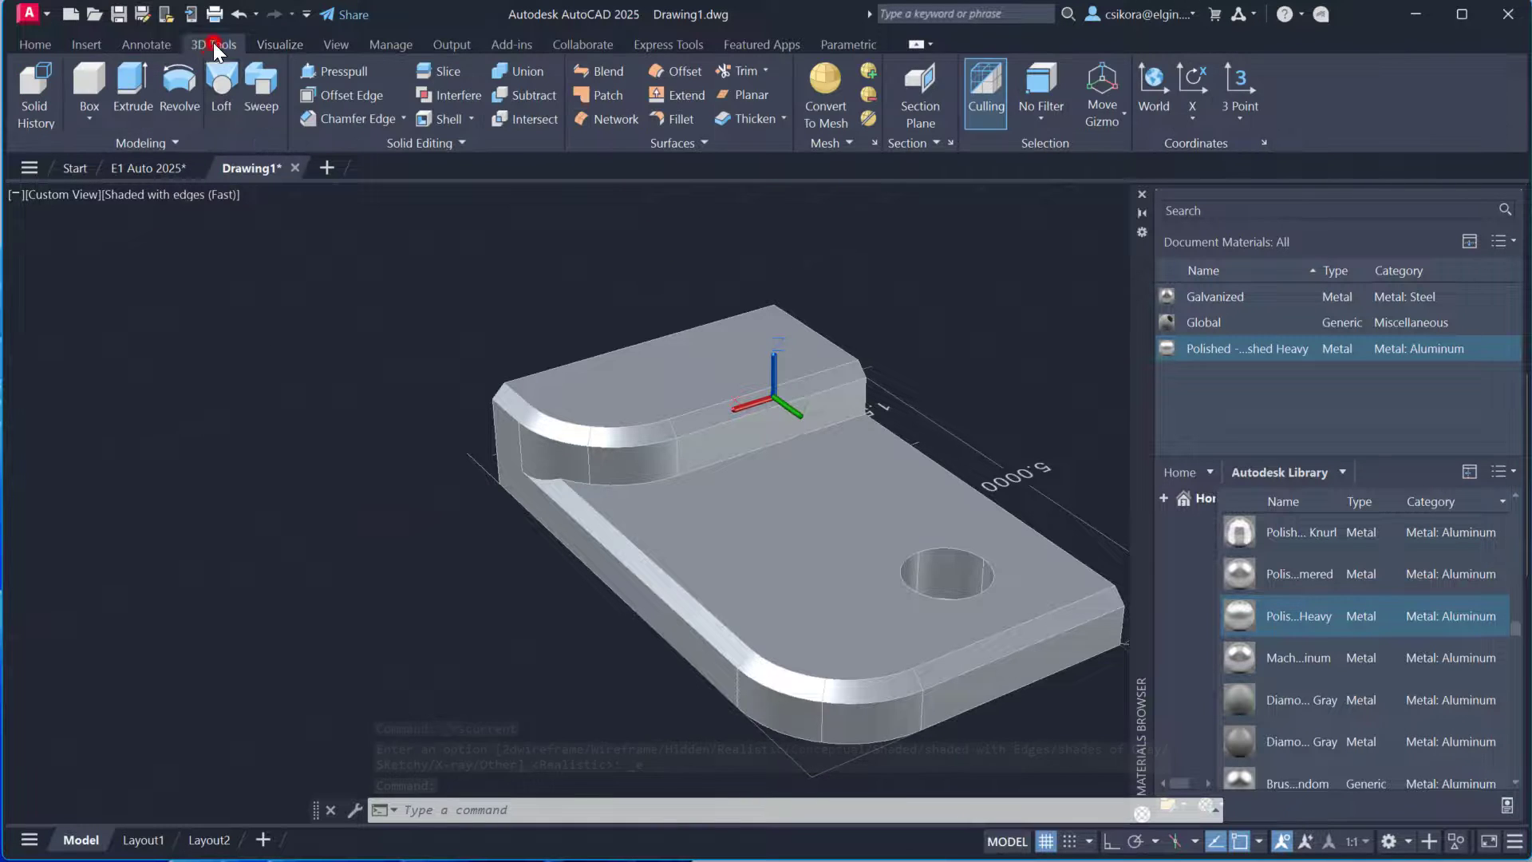
pyautogui.click(453, 142)
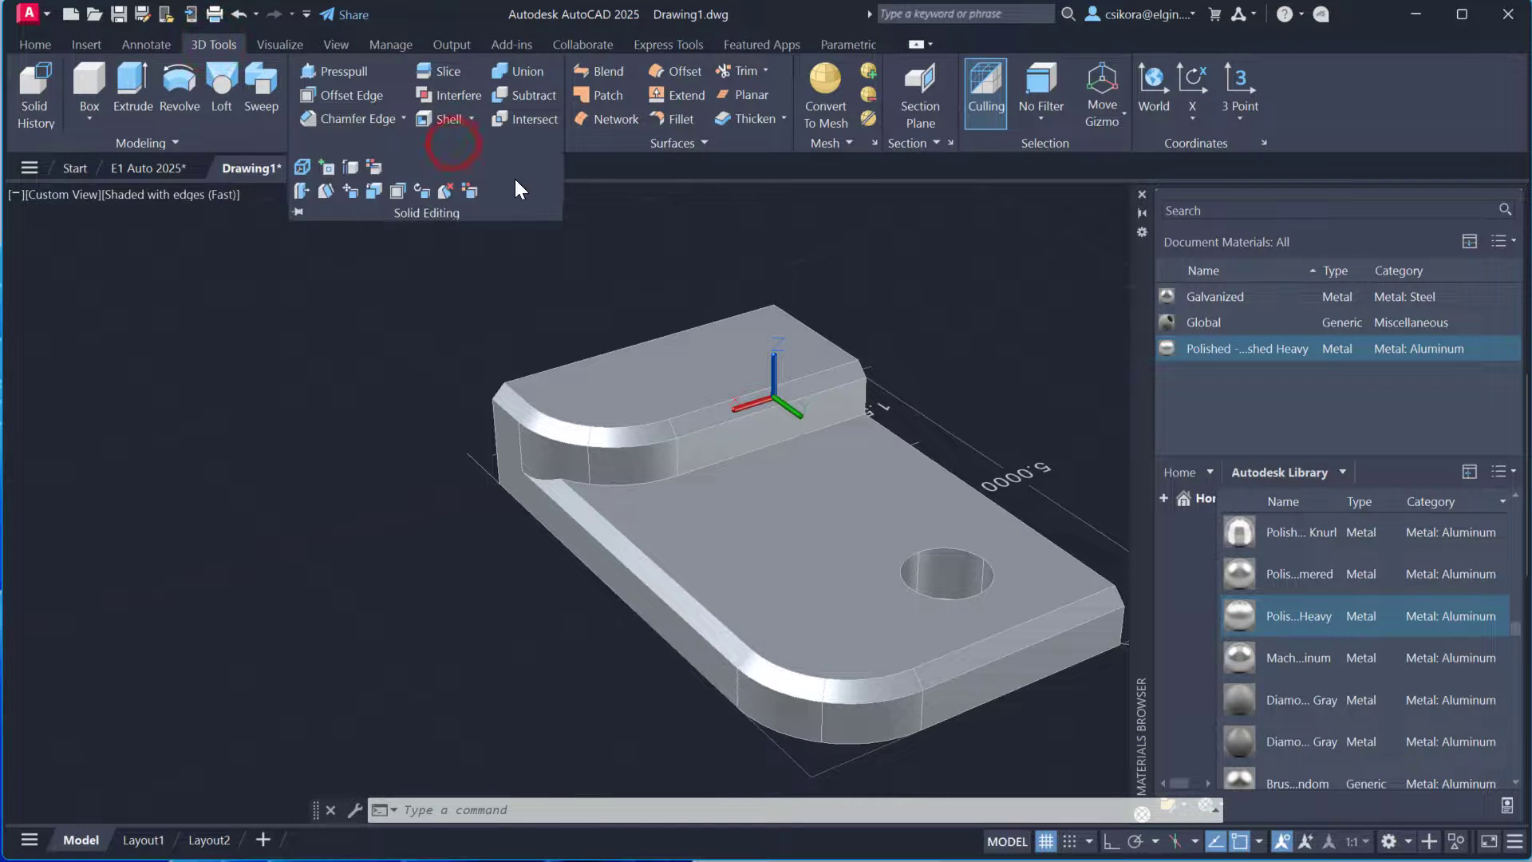
pyautogui.click(471, 192)
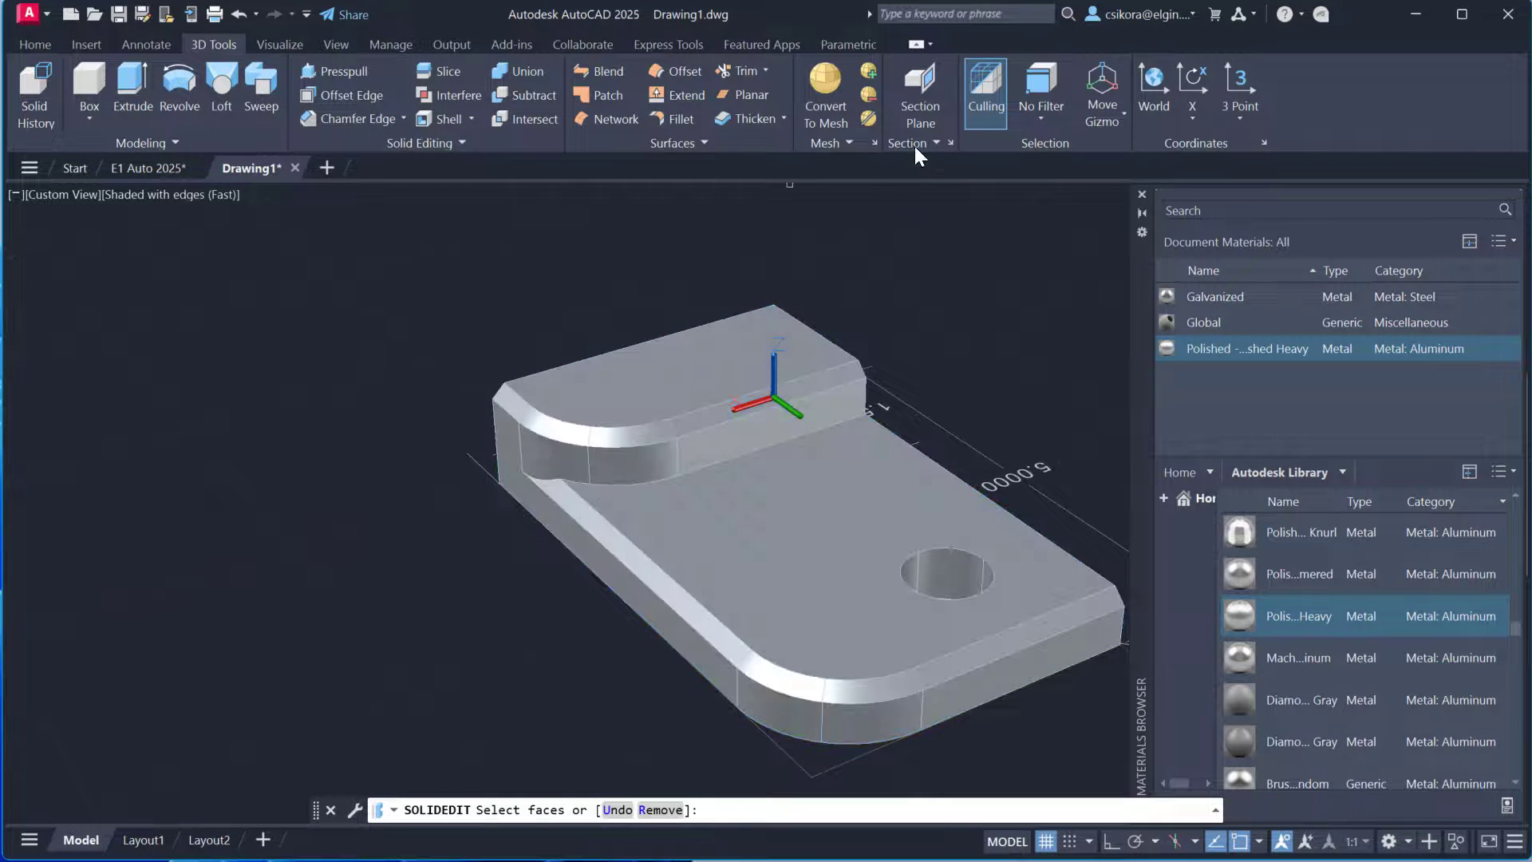
pyautogui.click(1036, 112)
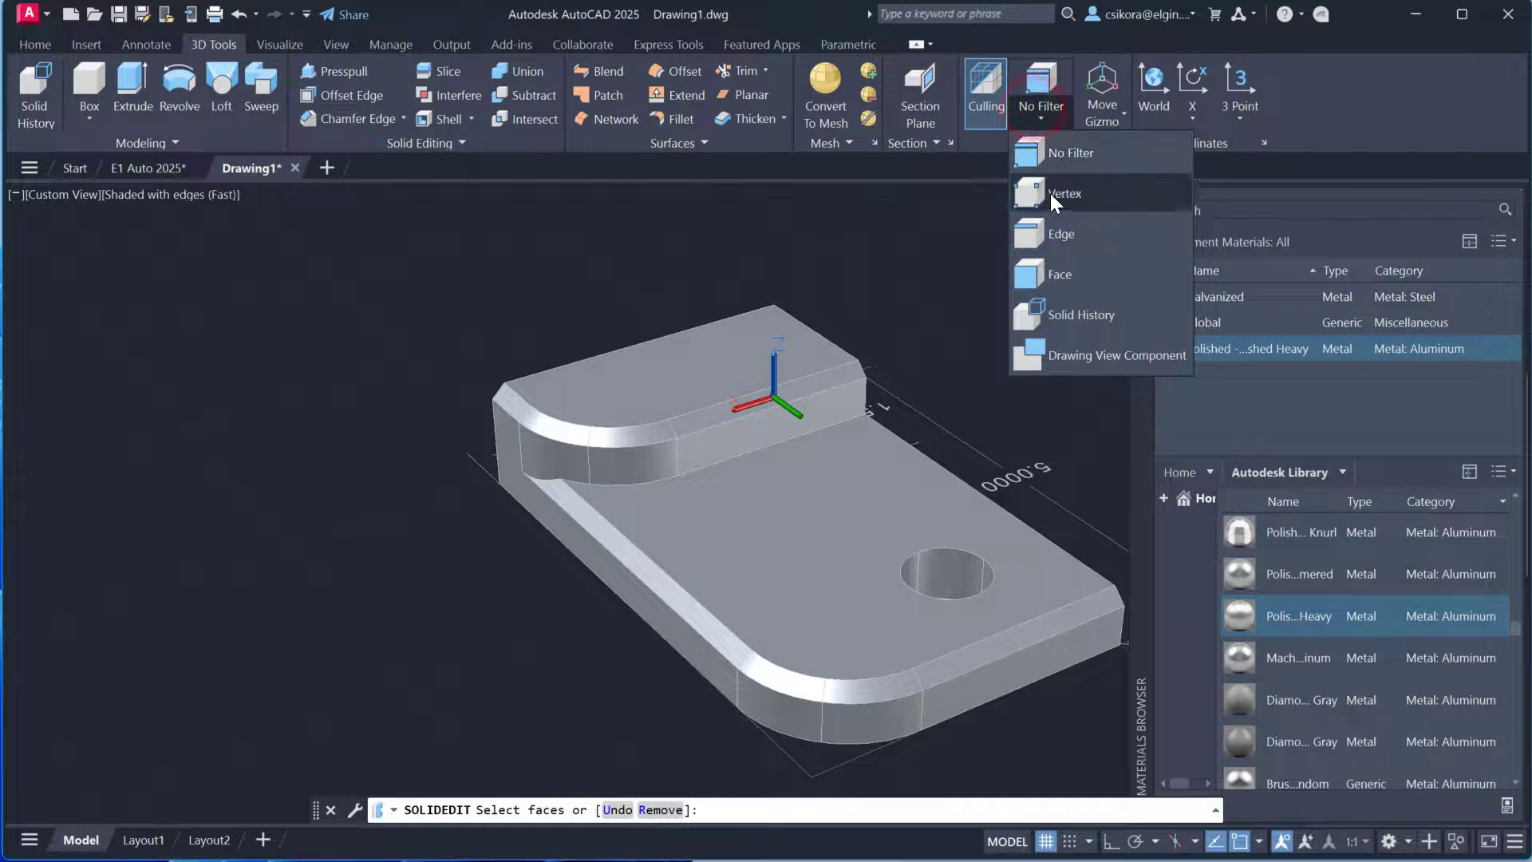
pyautogui.click(1034, 274)
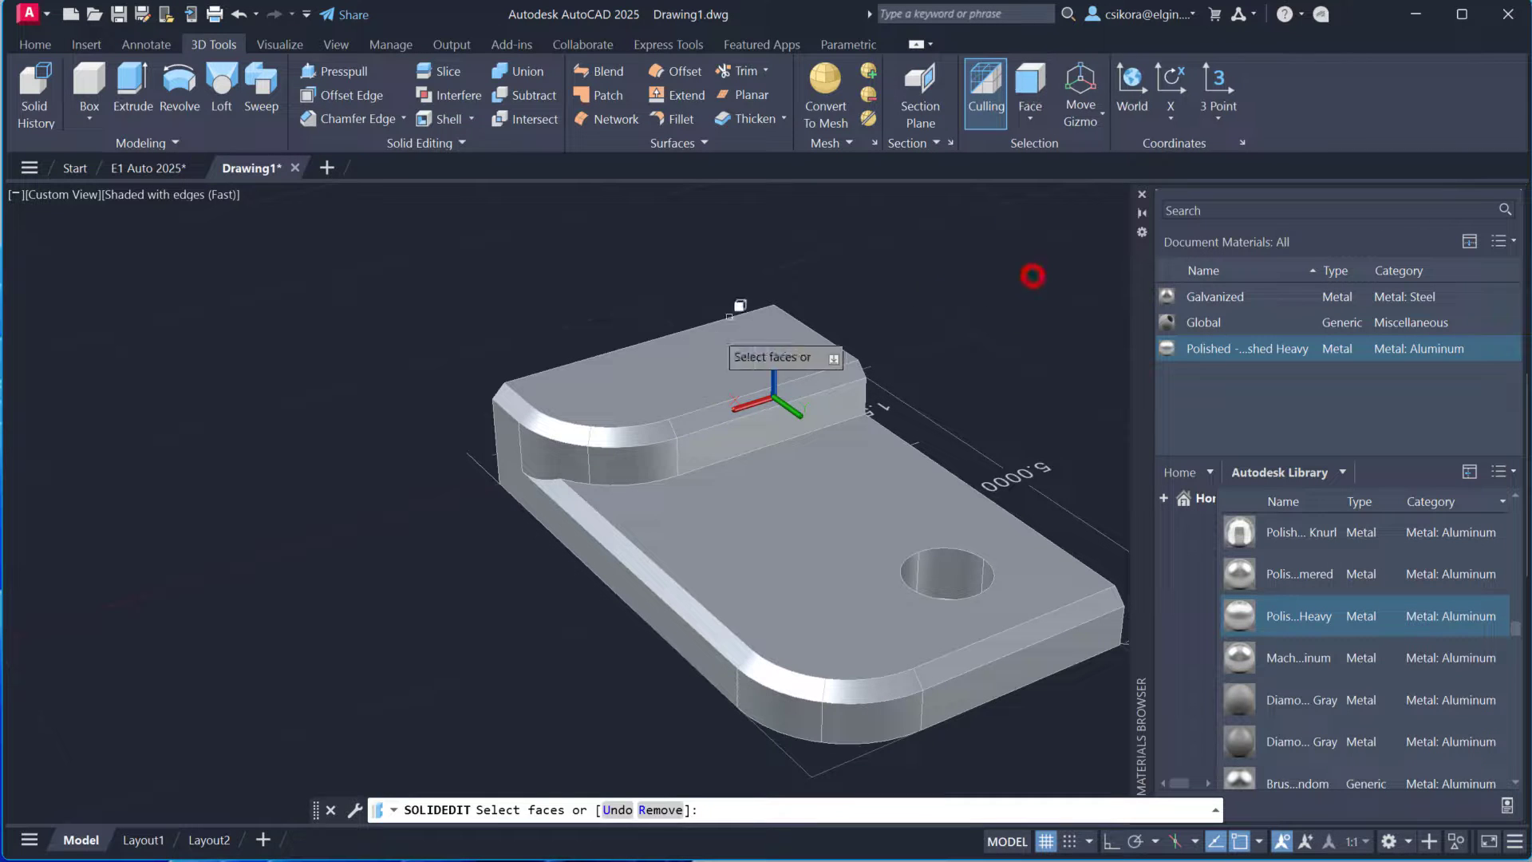
pyautogui.click(705, 419)
pyautogui.click(643, 430)
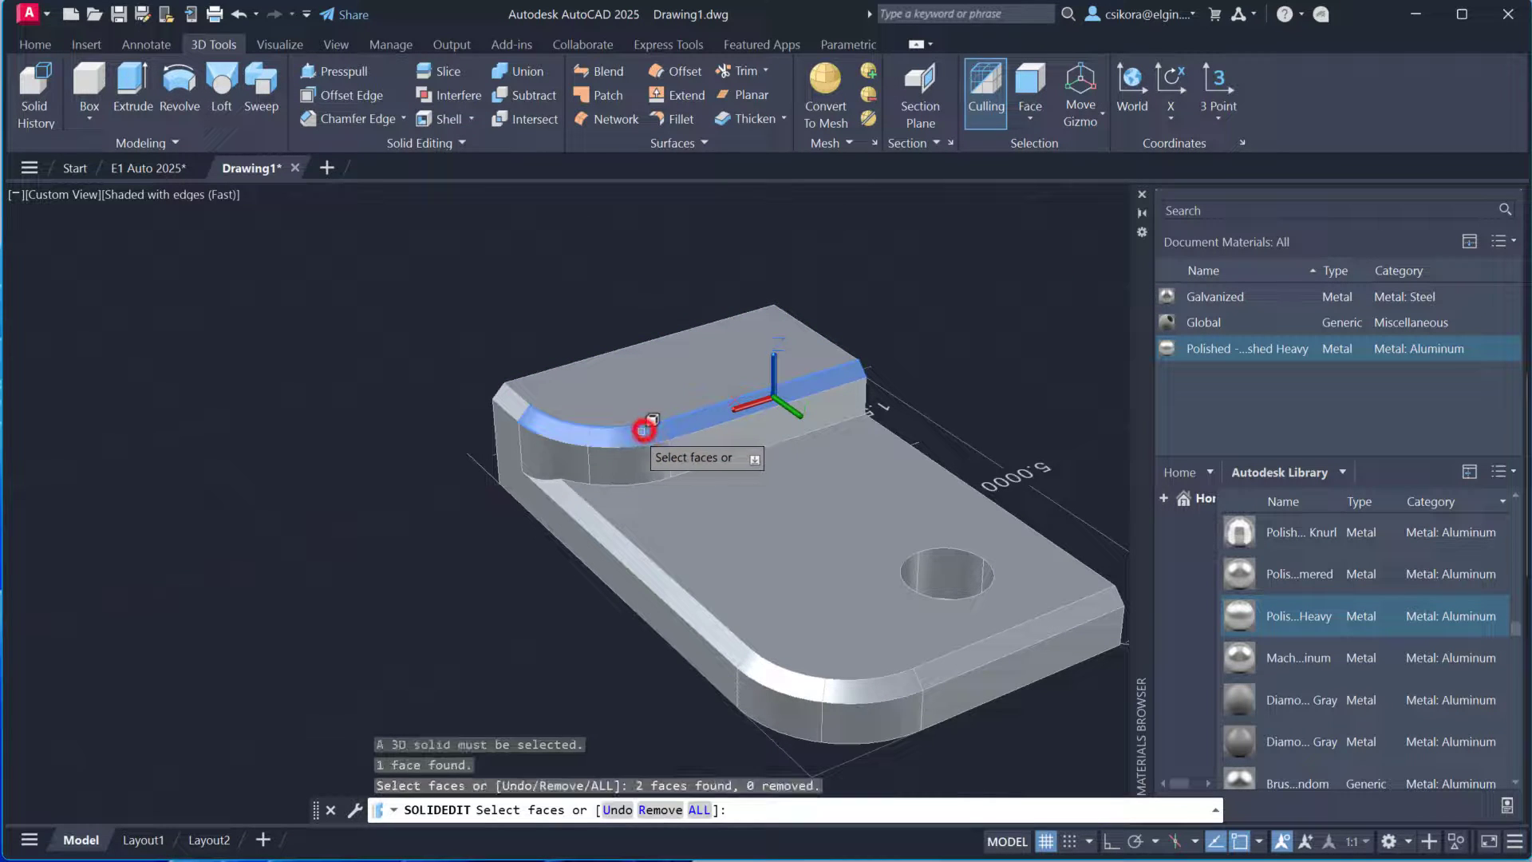
pyautogui.click(510, 402)
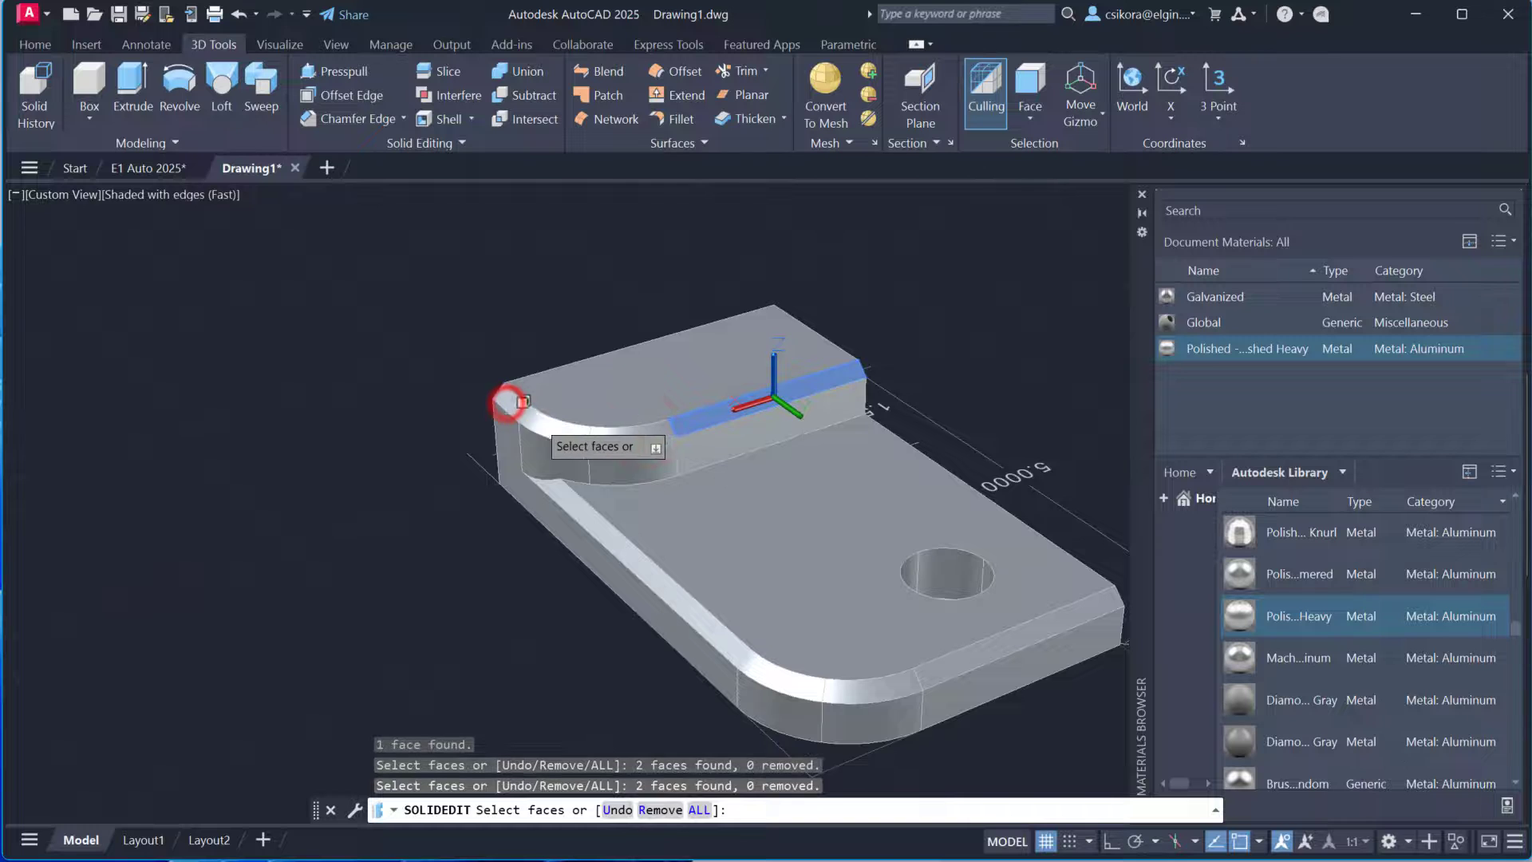
pyautogui.click(570, 433)
pyautogui.click(507, 401)
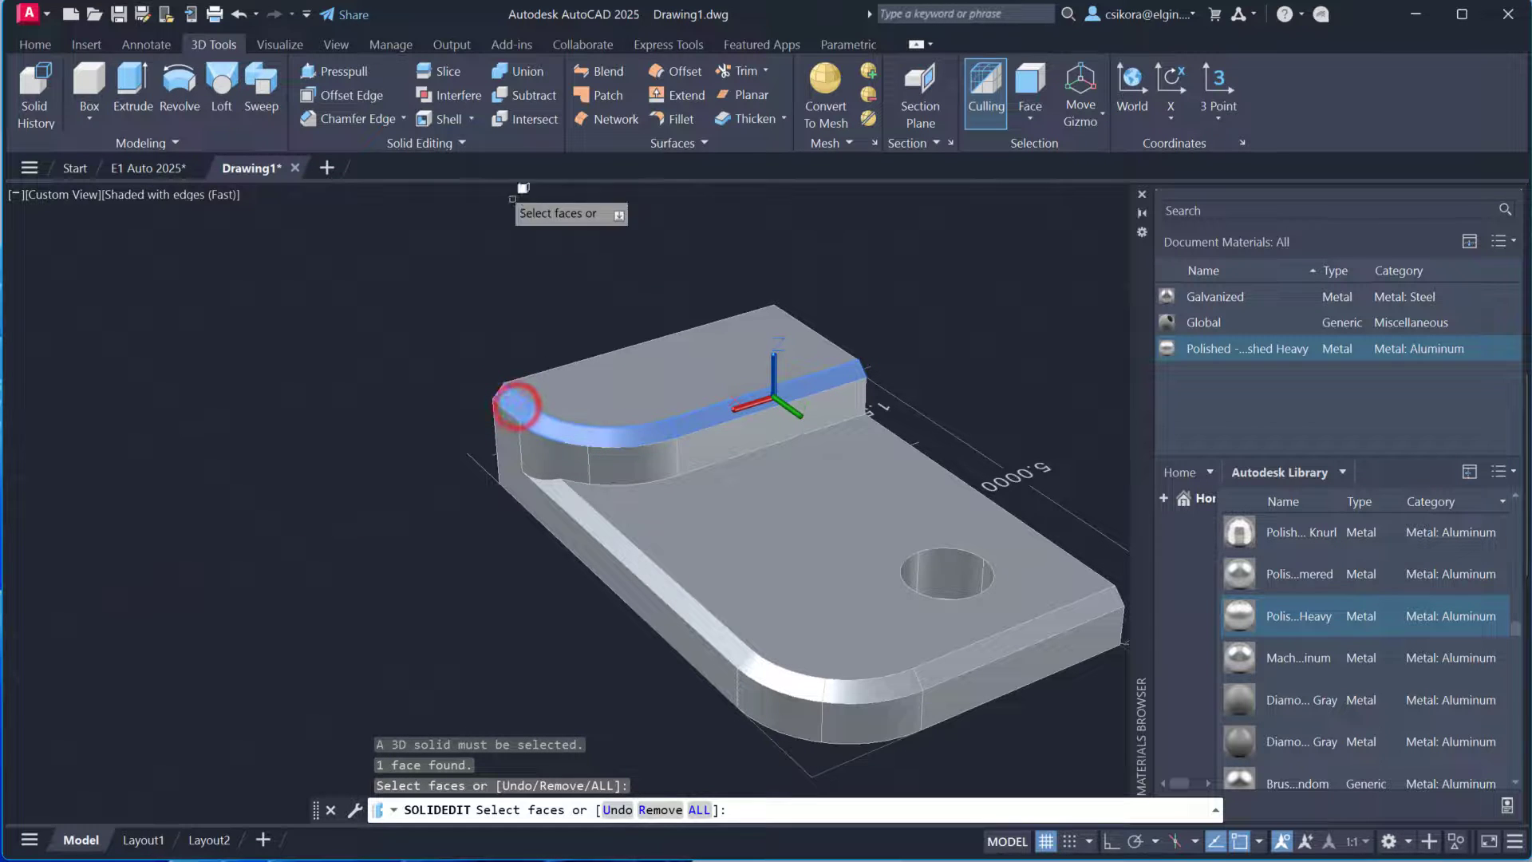
# Restart Color Faces, pick the straight and curved chamfer faces on the raised step, and cancel without choosing a color
pyautogui.click(494, 147)
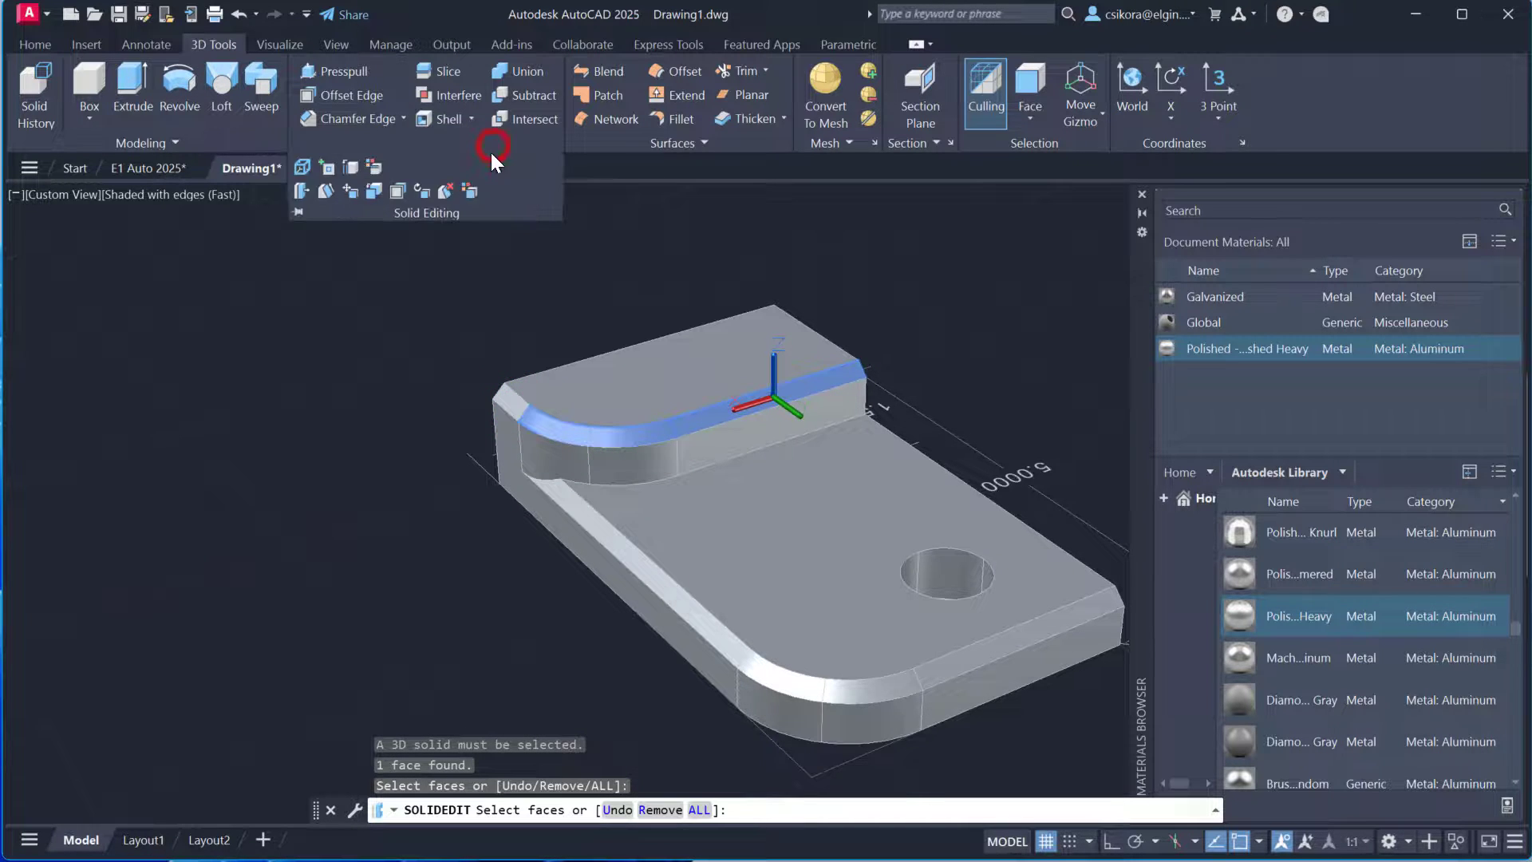
pyautogui.click(473, 192)
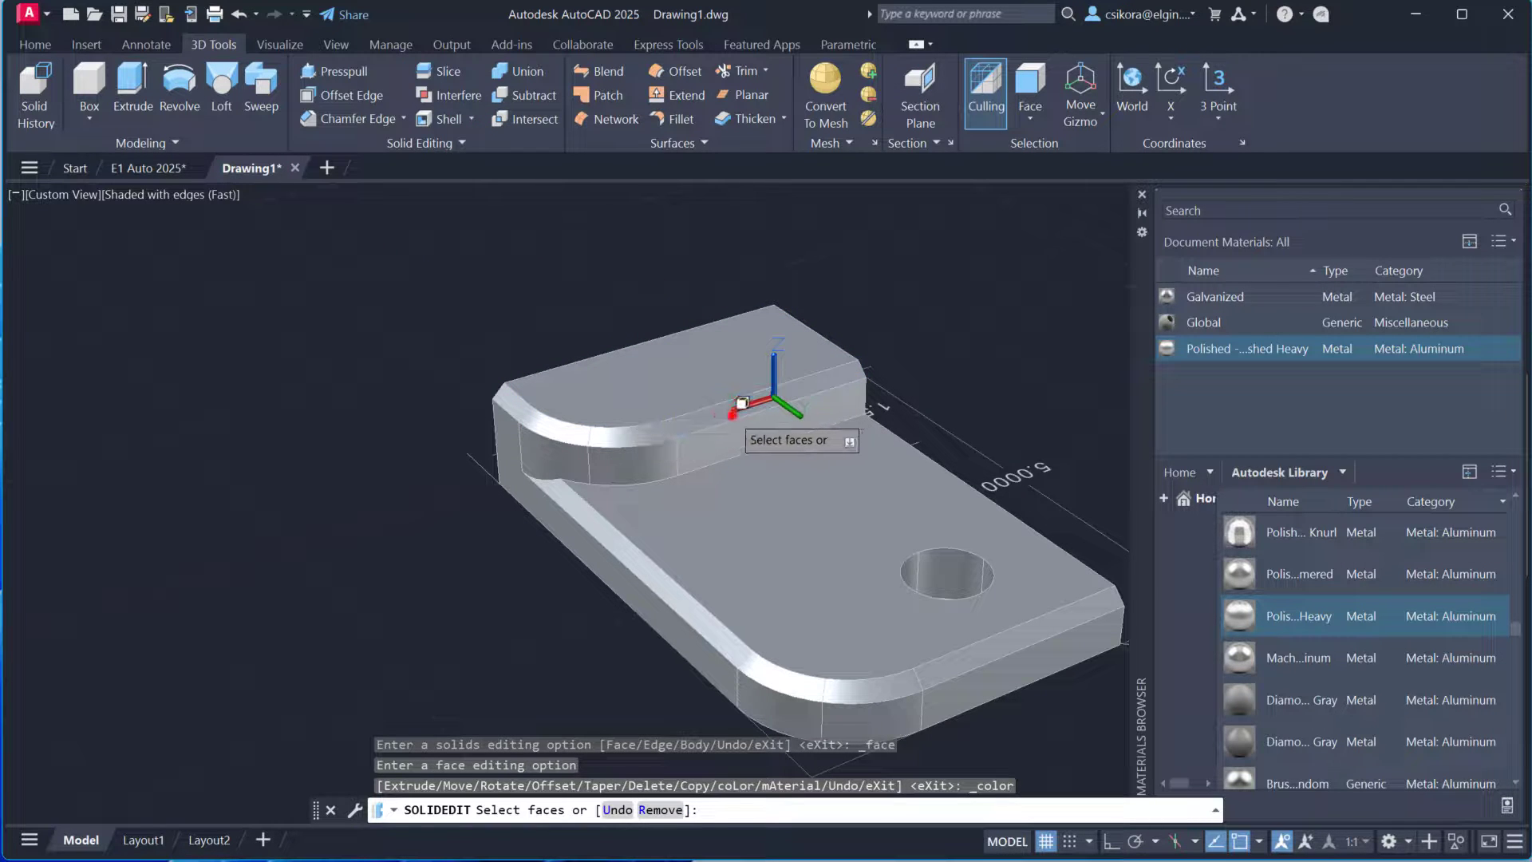
pyautogui.click(727, 399)
pyautogui.click(651, 433)
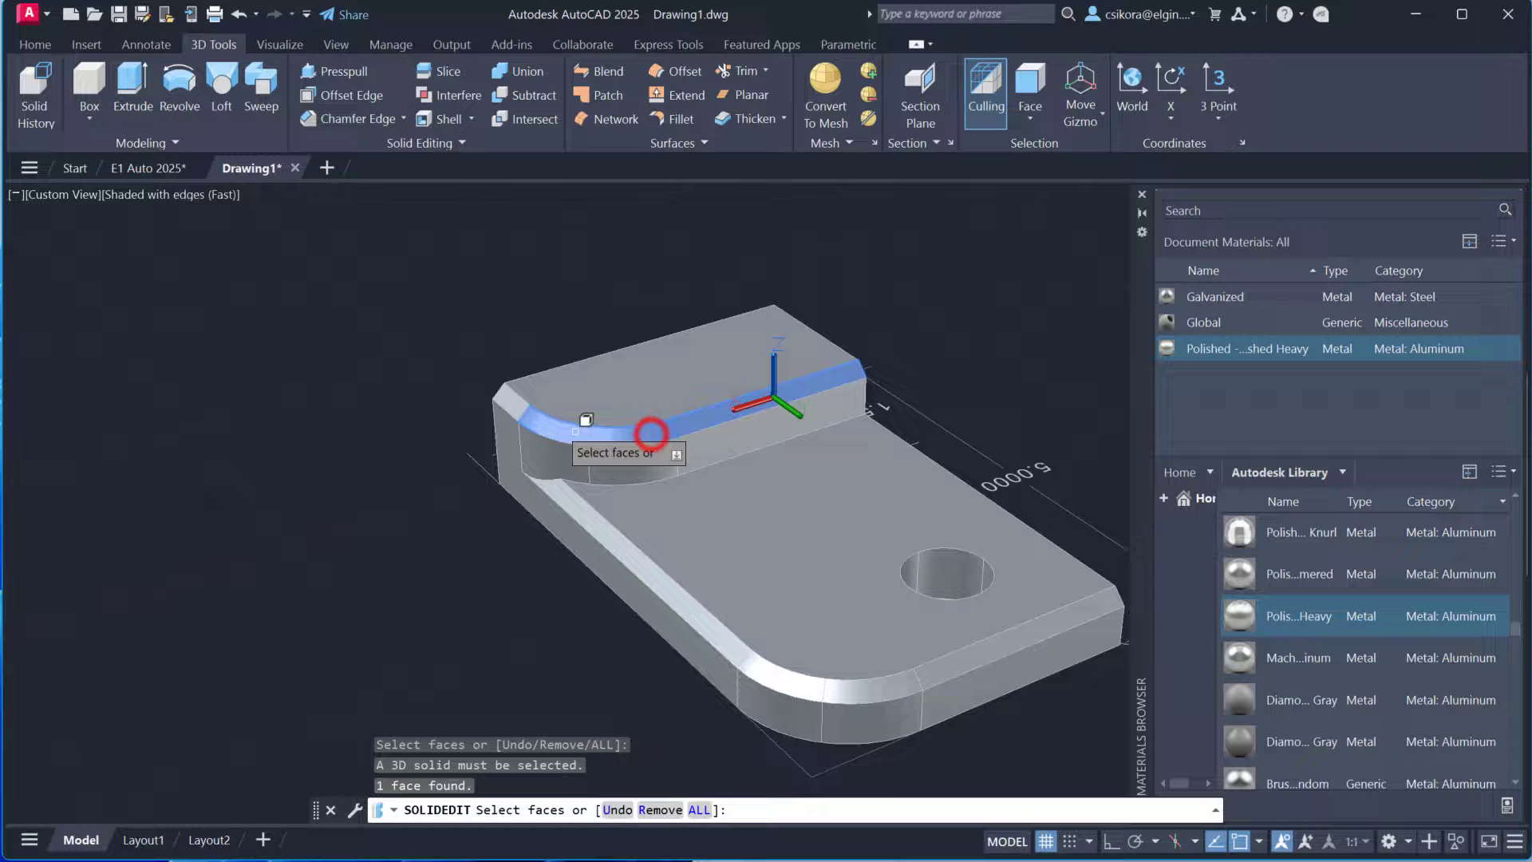
pyautogui.click(515, 404)
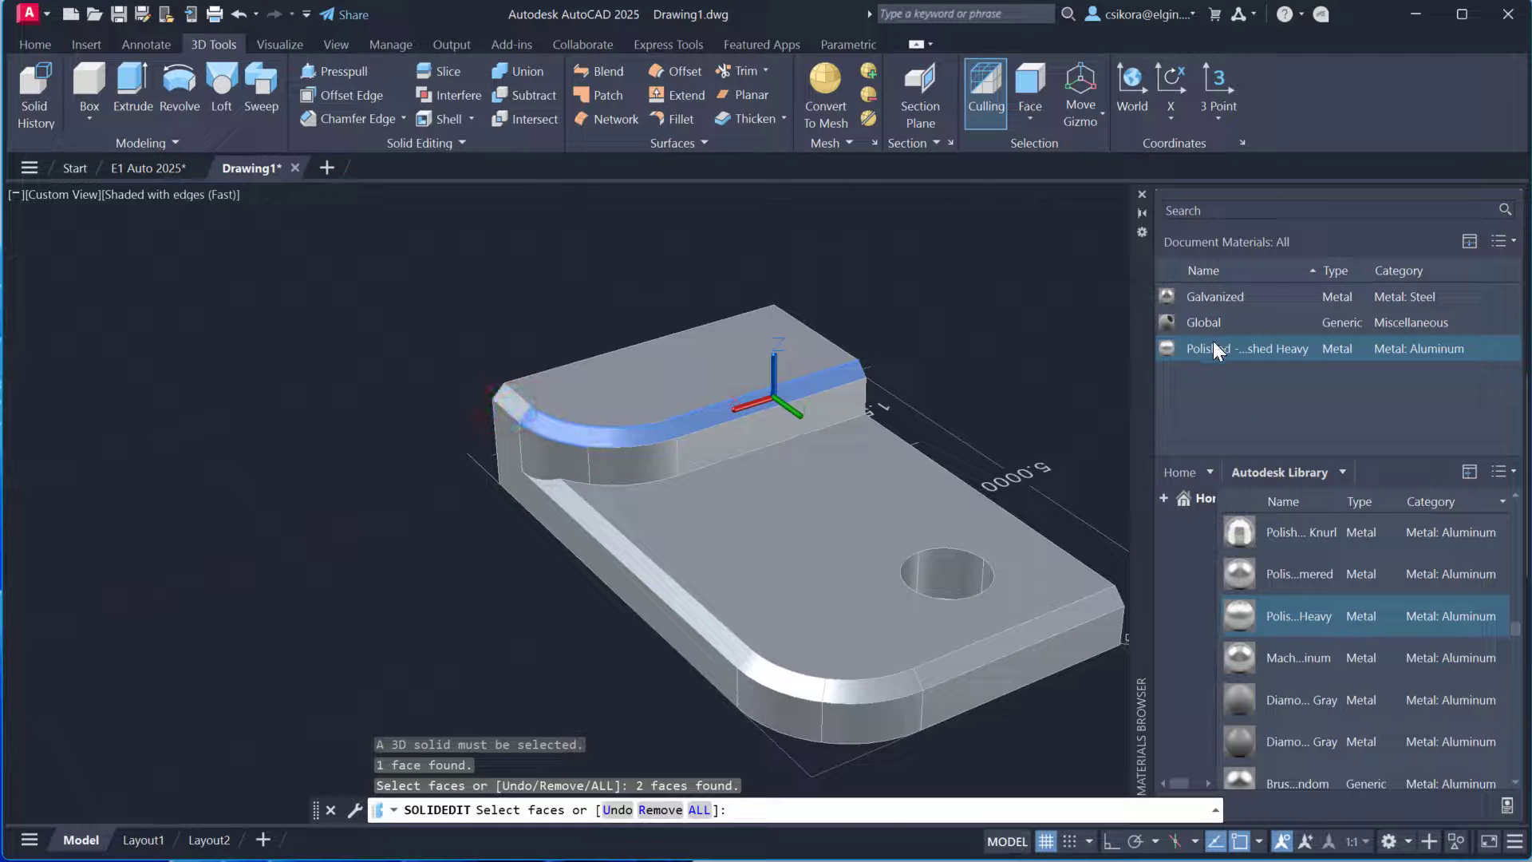
pyautogui.click(1514, 627)
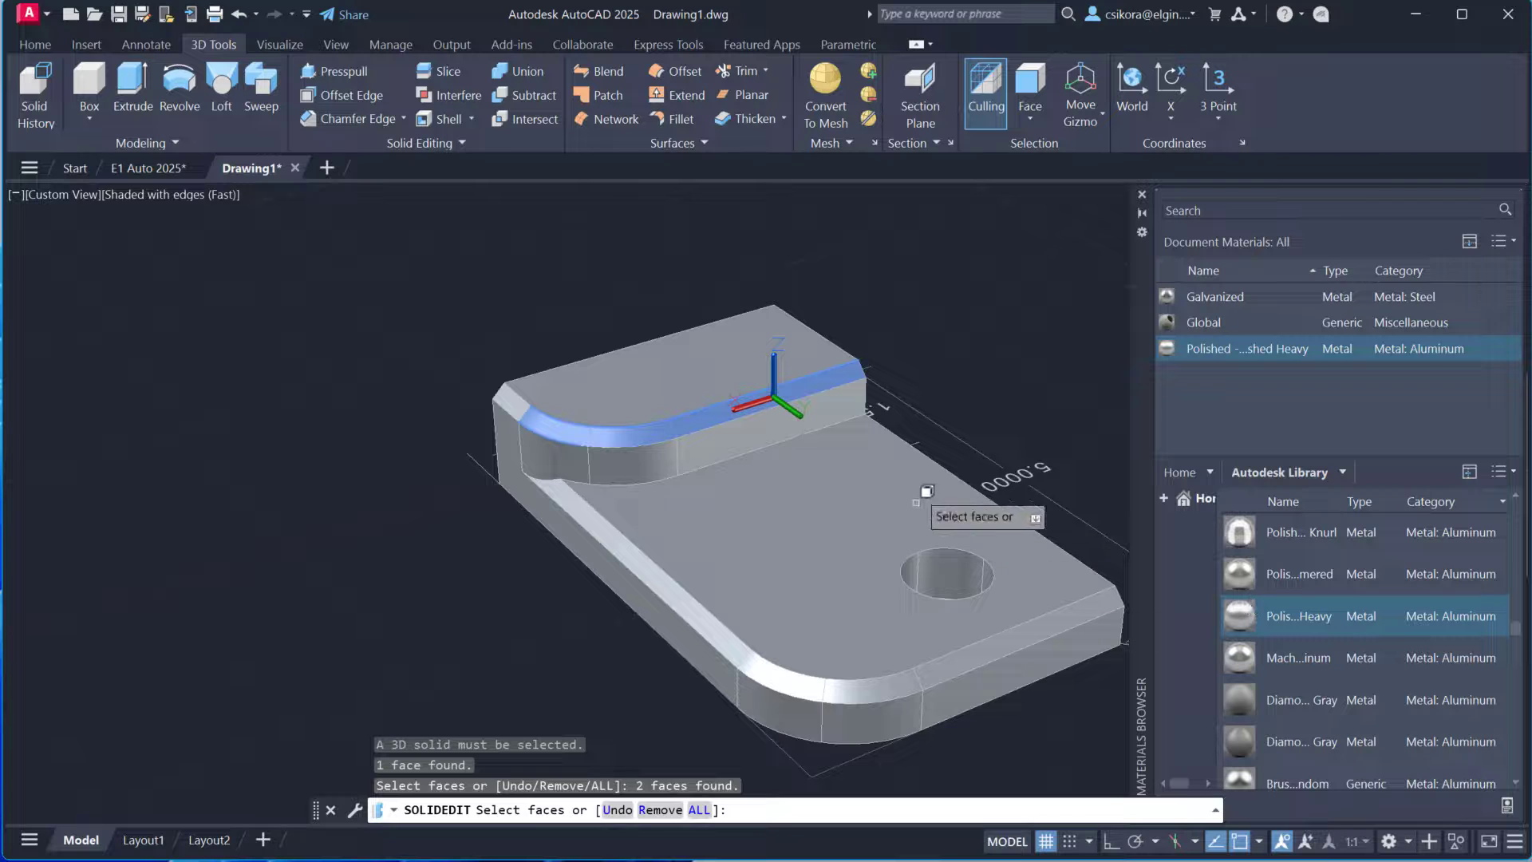
pyautogui.press('Escape')
pyautogui.press('Escape')
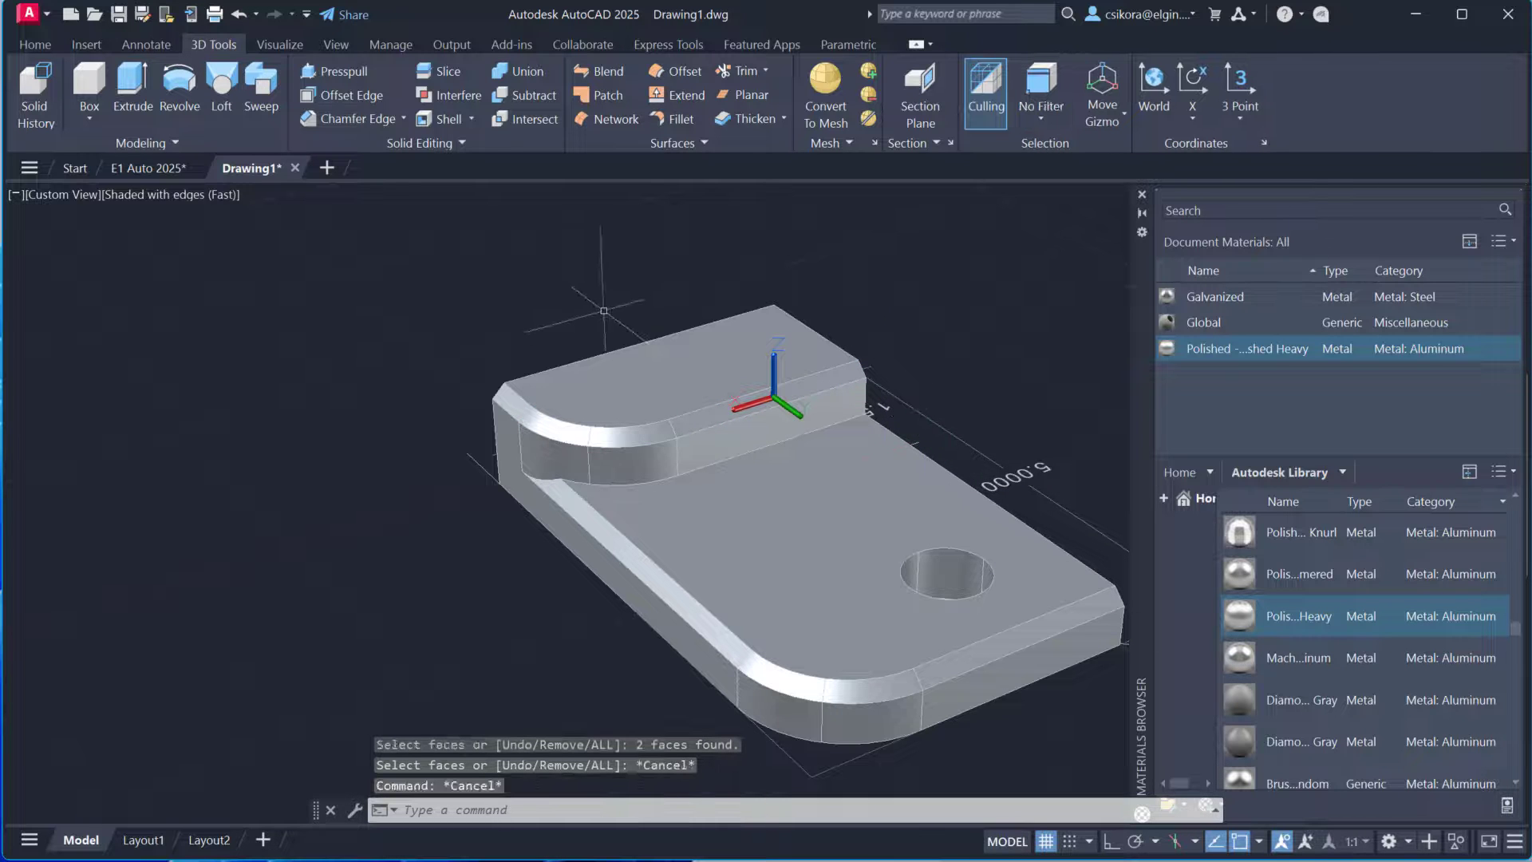
# Capture a screenshot of the drawing area with the whole solid in an angled view
pyautogui.moveTo(818, 481)
pyautogui.keyDown('shift'); pyautogui.mouseDown(button='middle')
pyautogui.moveTo(837, 511)
pyautogui.moveTo(806, 474)
pyautogui.mouseUp(button='middle'); pyautogui.keyUp('shift')
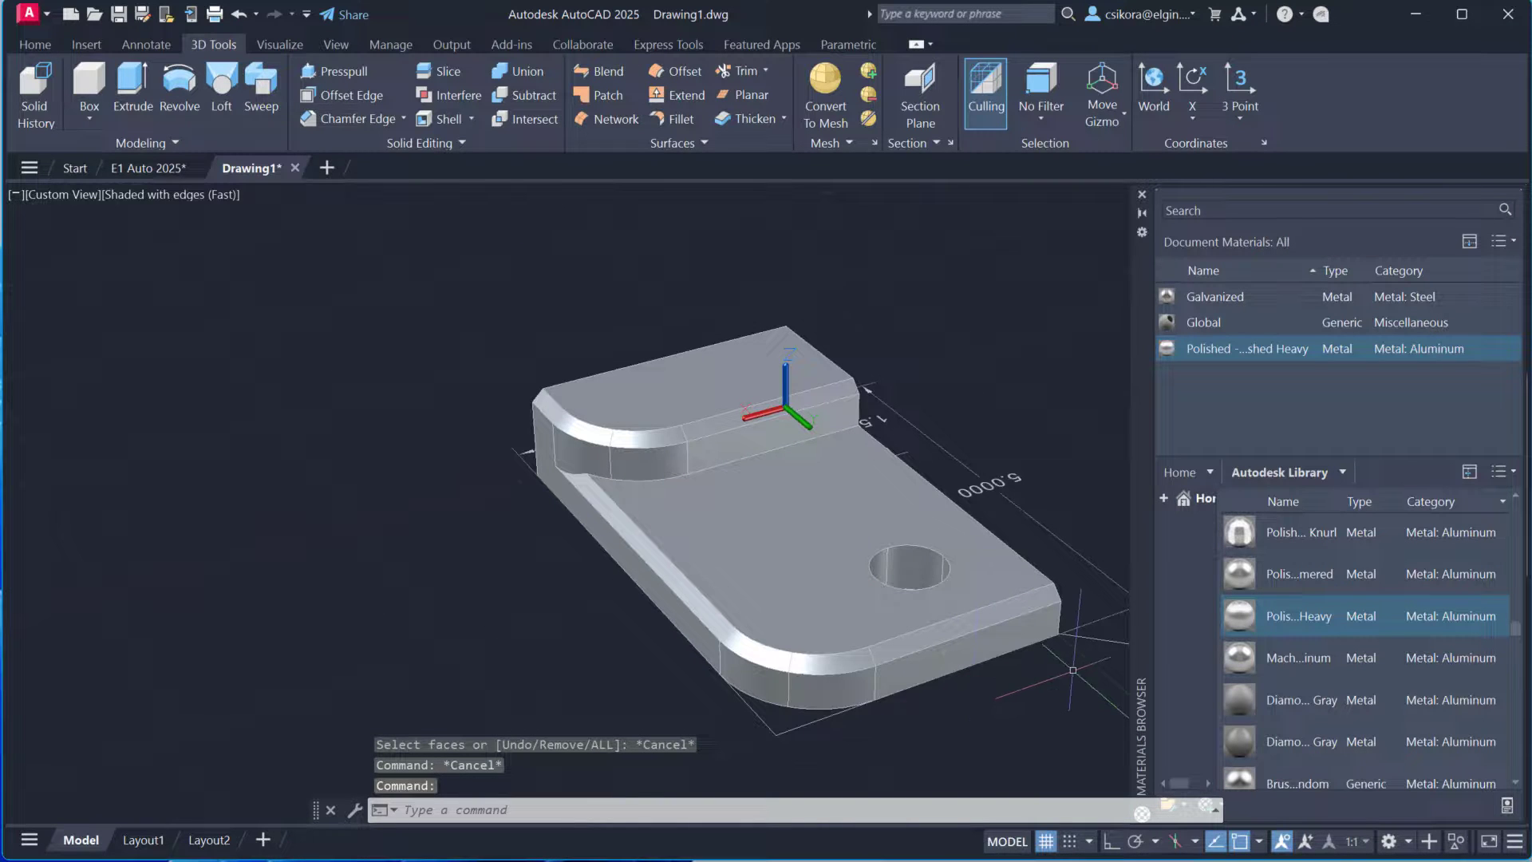
pyautogui.moveTo(895, 470)
pyautogui.mouseDown(button='middle')
pyautogui.moveTo(721, 394)
pyautogui.moveTo(786, 482)
pyautogui.mouseUp(button='middle')
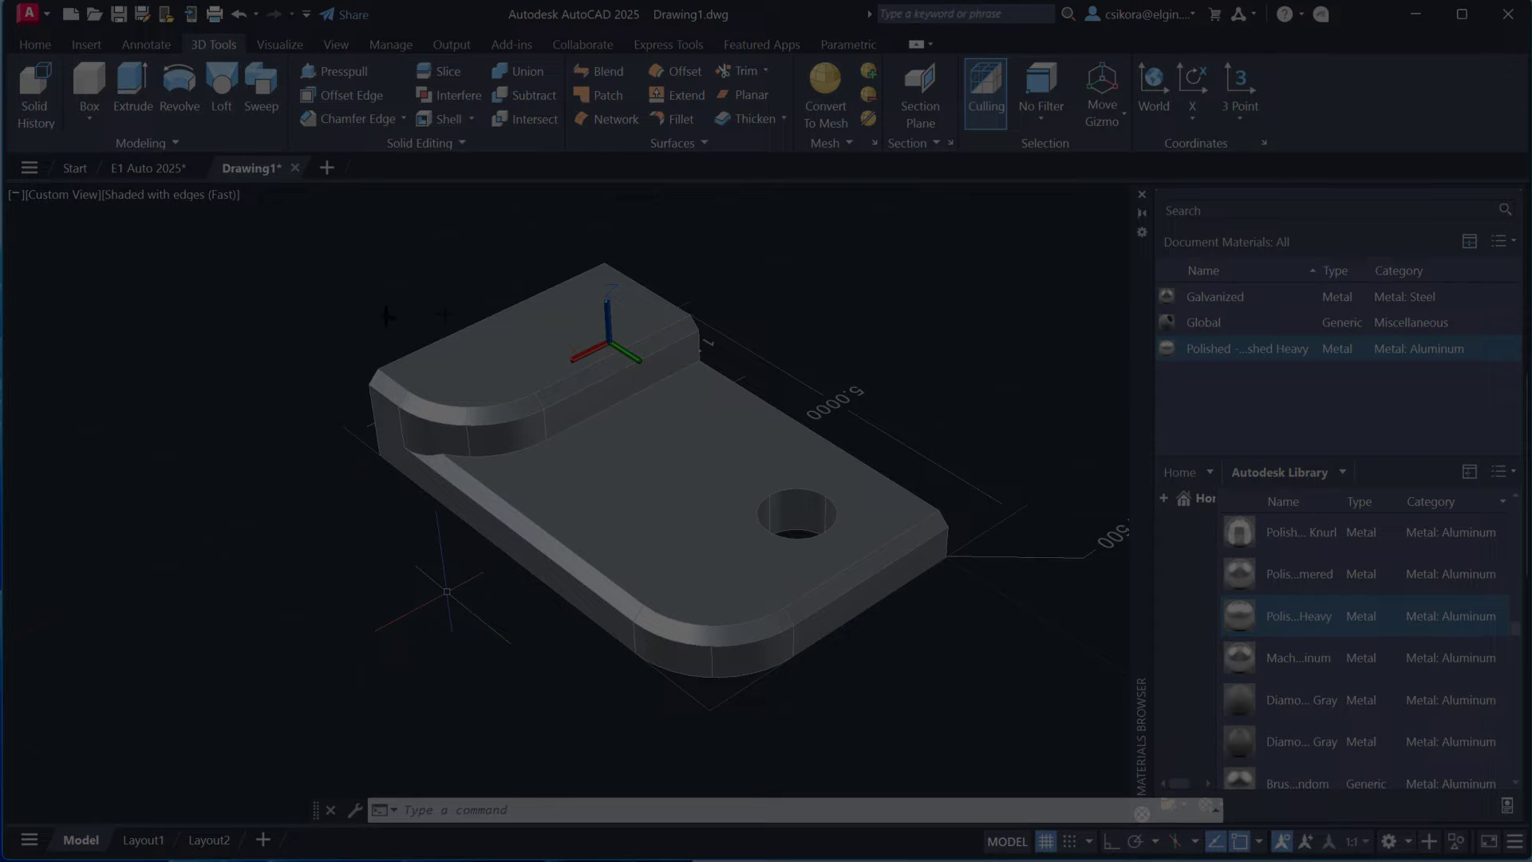
pyautogui.moveTo(320, 211); pyautogui.dragTo(1108, 726)
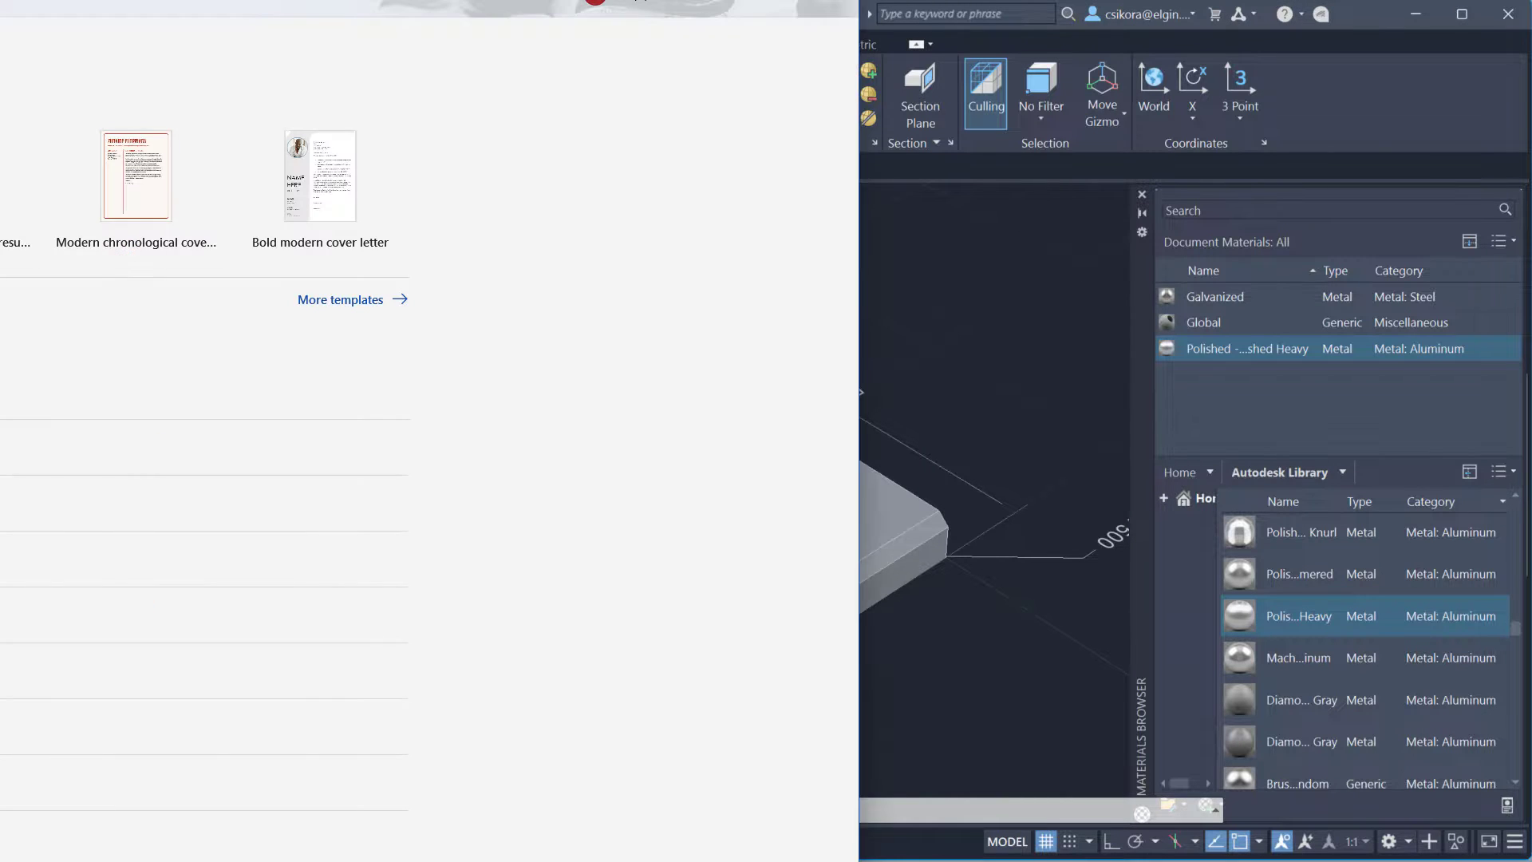
# Switch to Word, start a blank document beside the model, and paste the captured image of the solid into it
pyautogui.press('Escape')
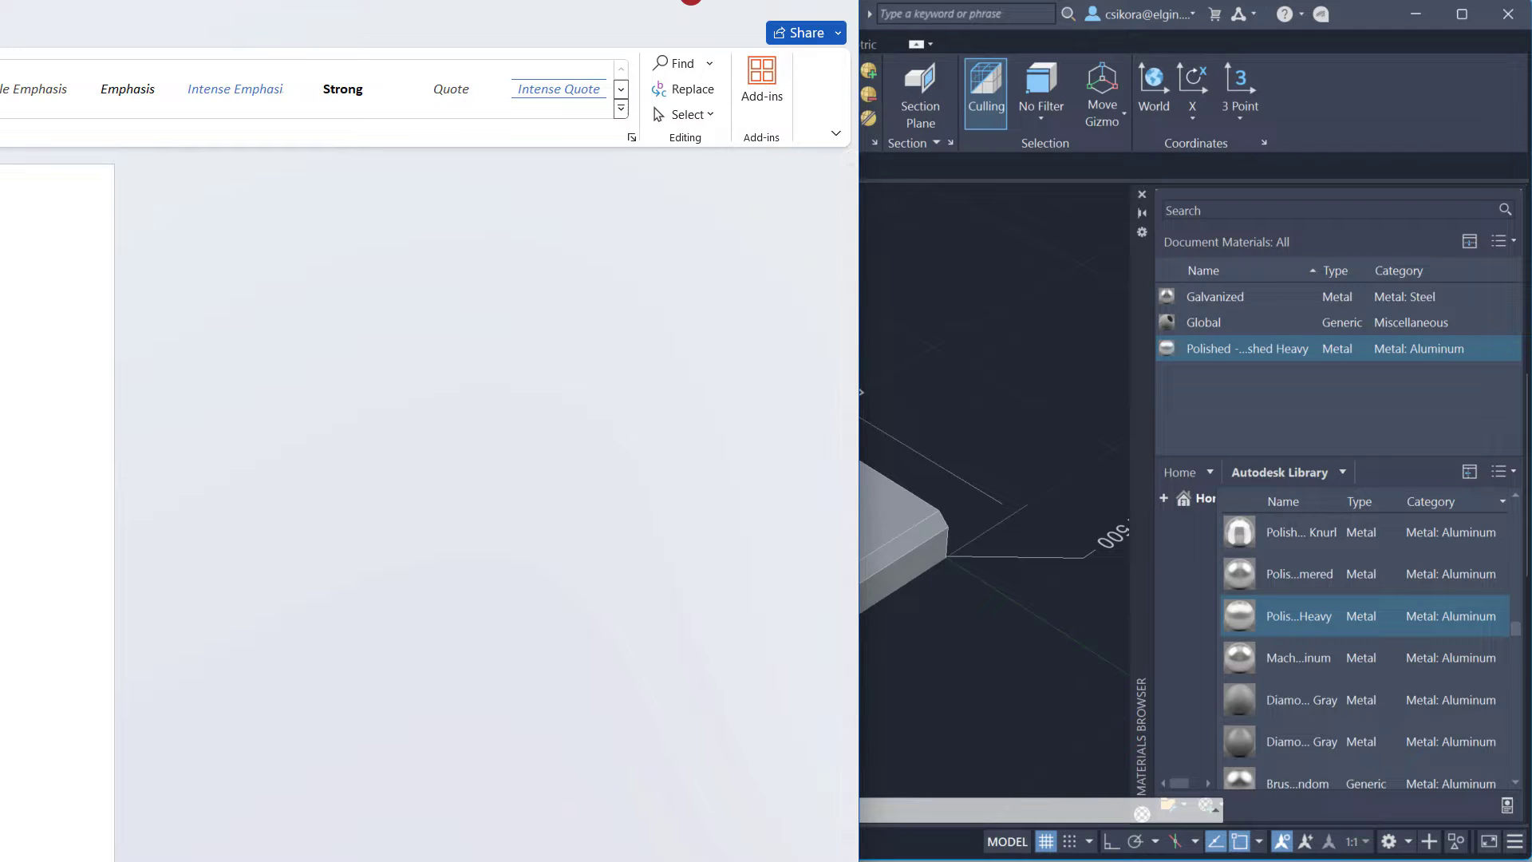
pyautogui.moveTo(2, 415); pyautogui.dragTo(133, 428)
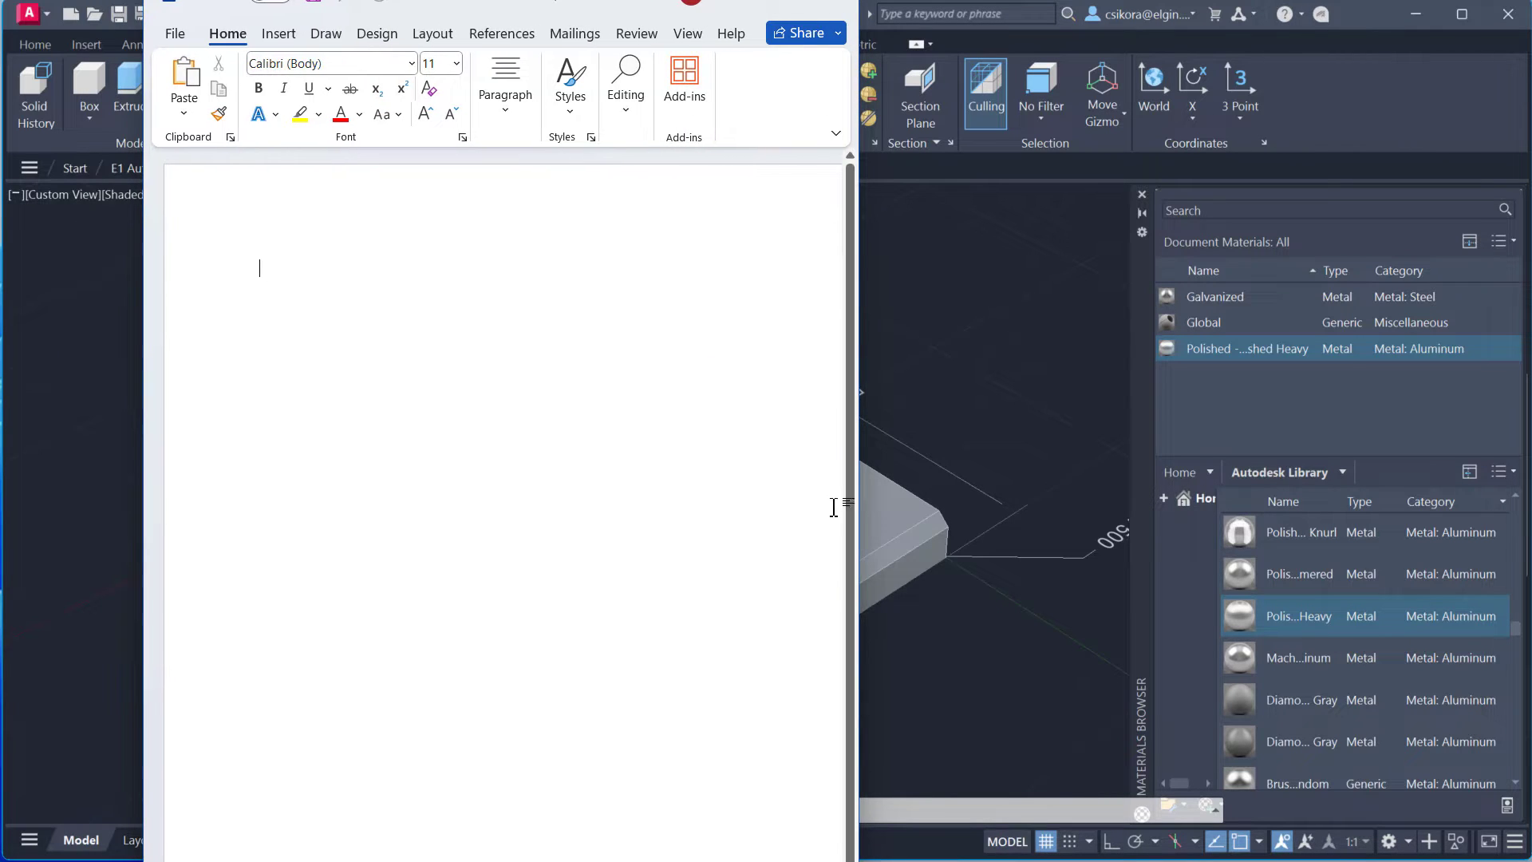
pyautogui.click(482, 369)
pyautogui.hotkey('ctrl', 'v')
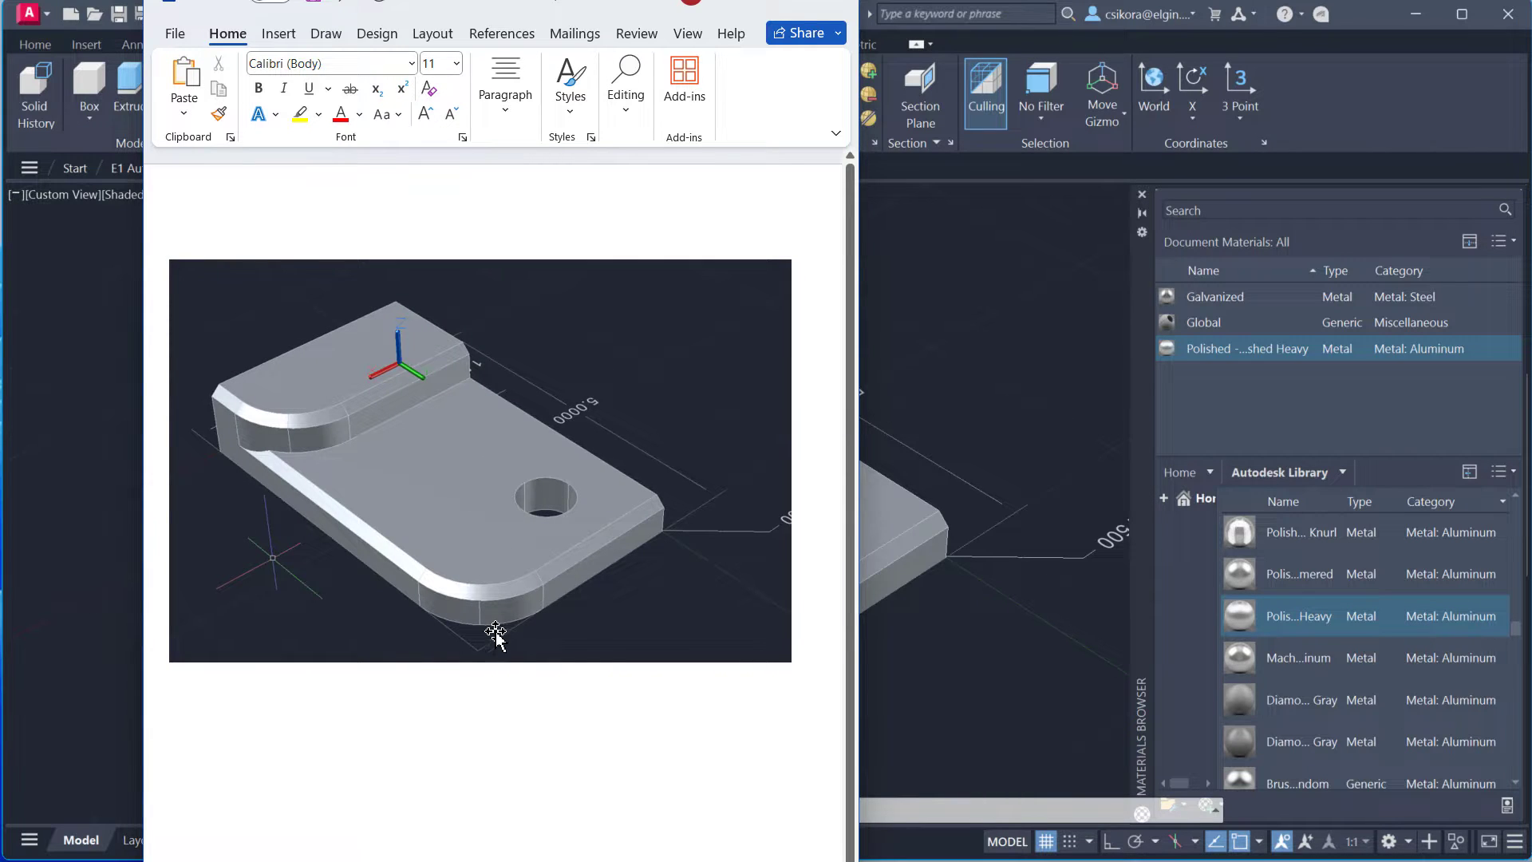
# Open Word's Save As dialog to browse for a save location, and dismiss it without saving
pyautogui.click(174, 33)
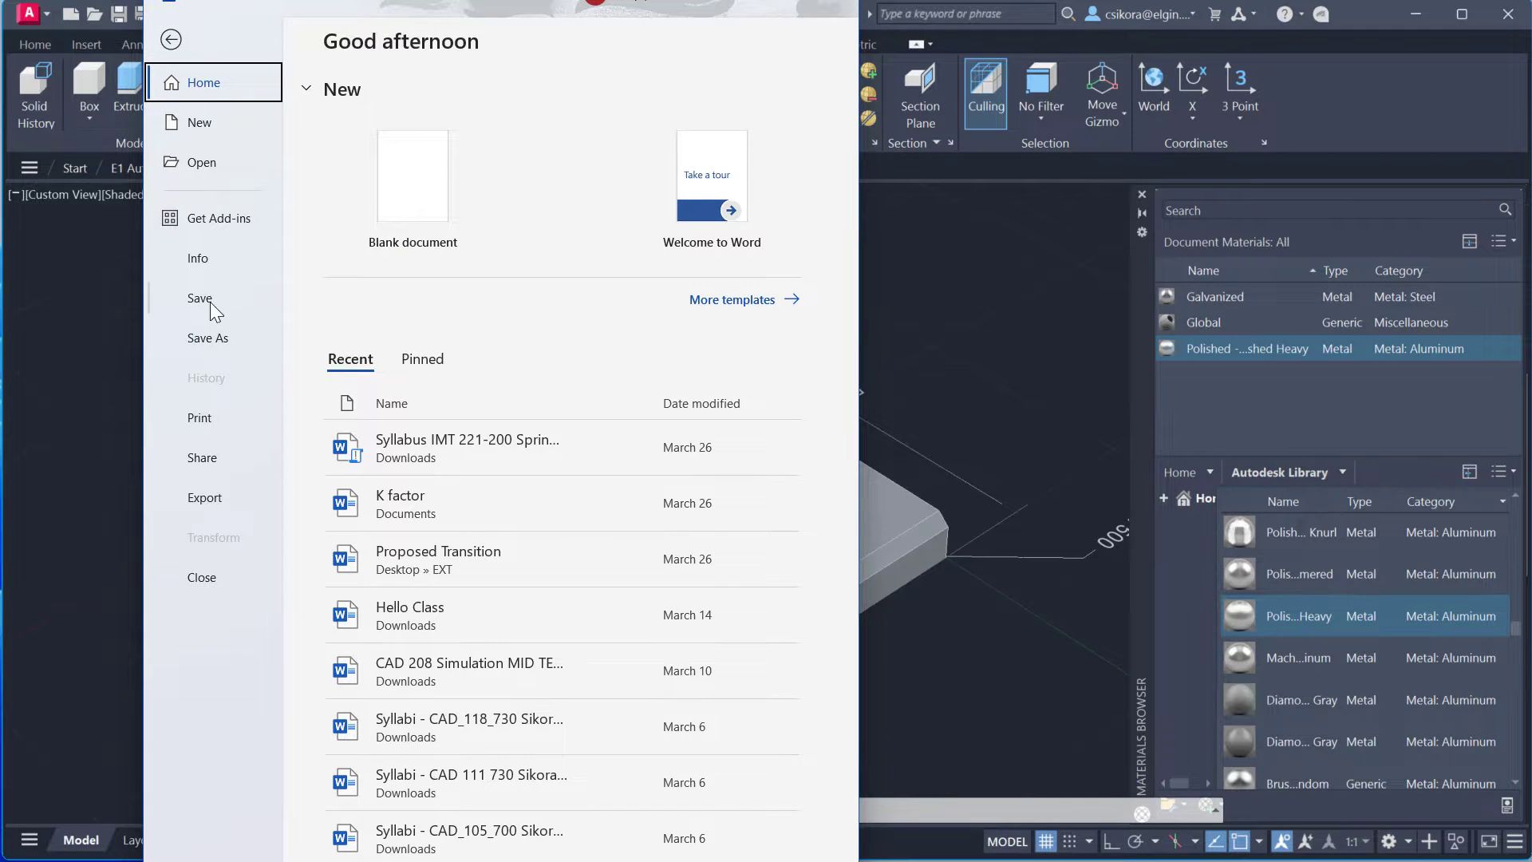
pyautogui.click(214, 339)
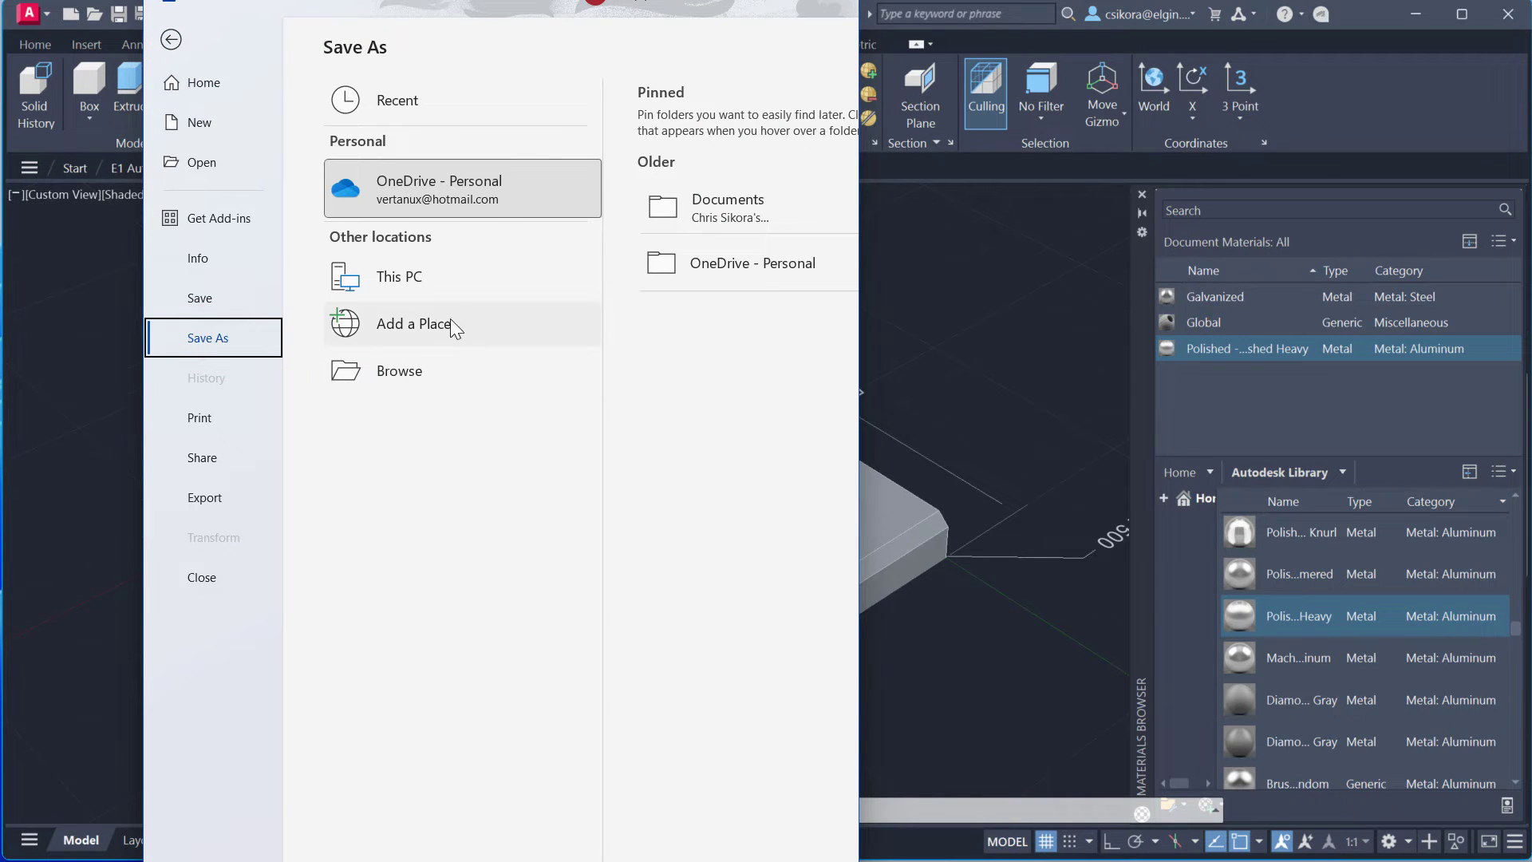
pyautogui.click(399, 373)
pyautogui.click(656, 435)
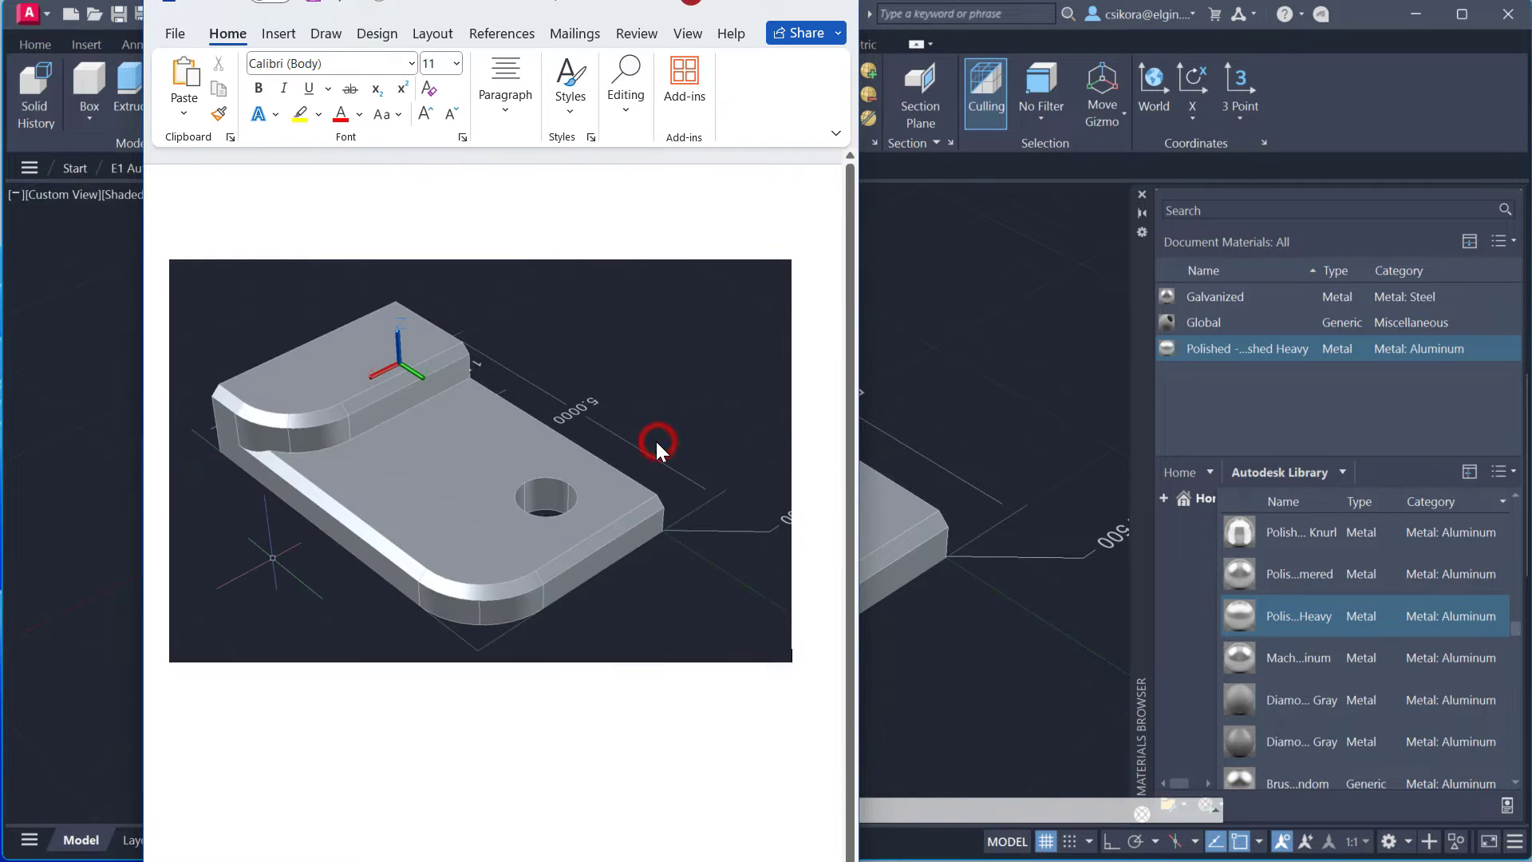
# Leave Word and switch back to the AutoCAD drawing, showing the solid from a slightly higher angle
pyautogui.click(838, 7)
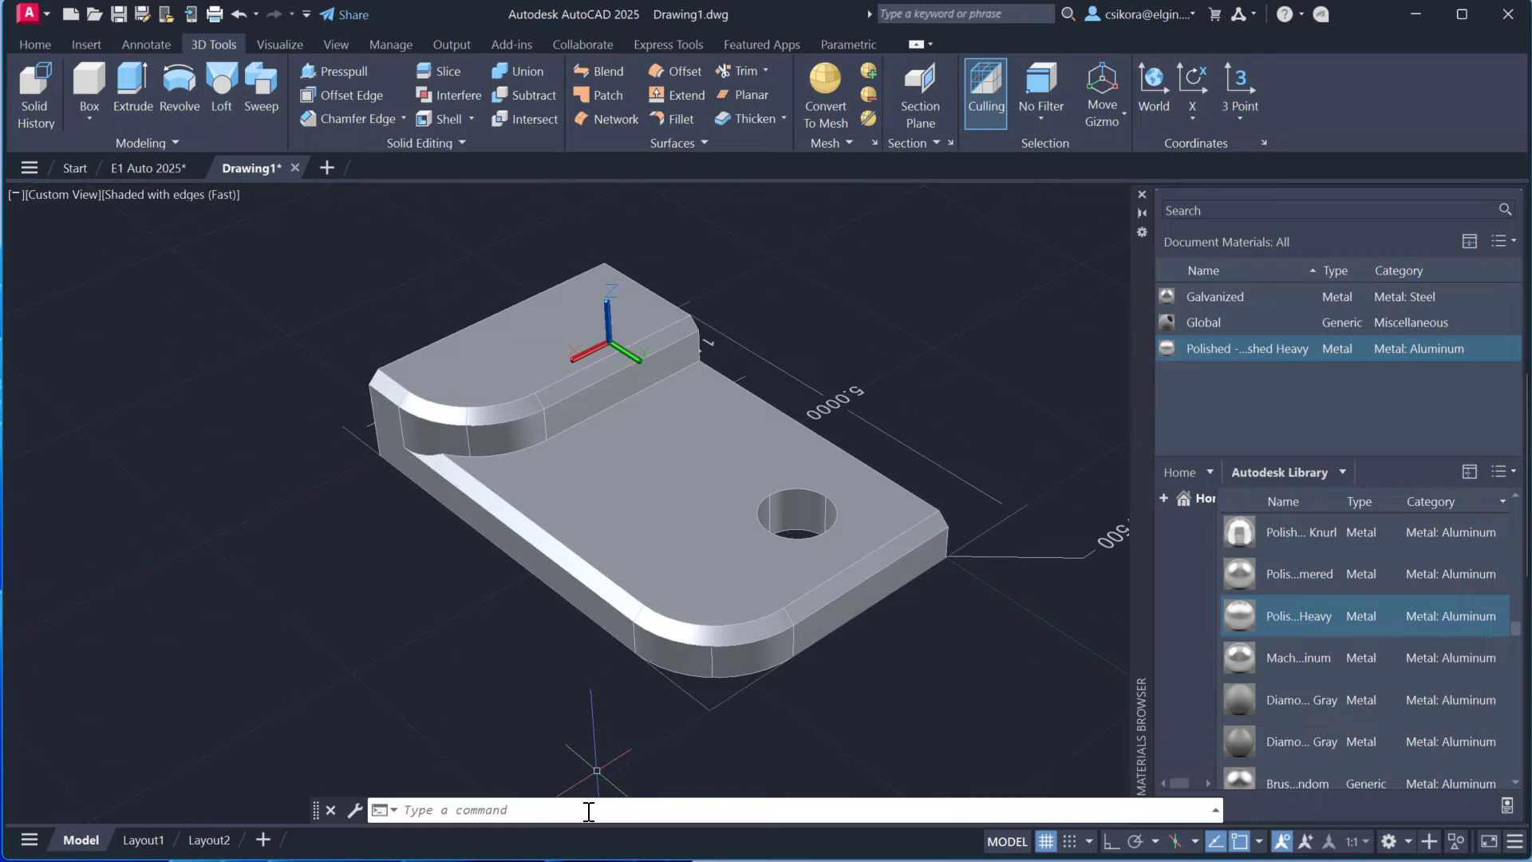
pyautogui.moveTo(622, 439); pyautogui.dragTo(762, 550, button='middle')
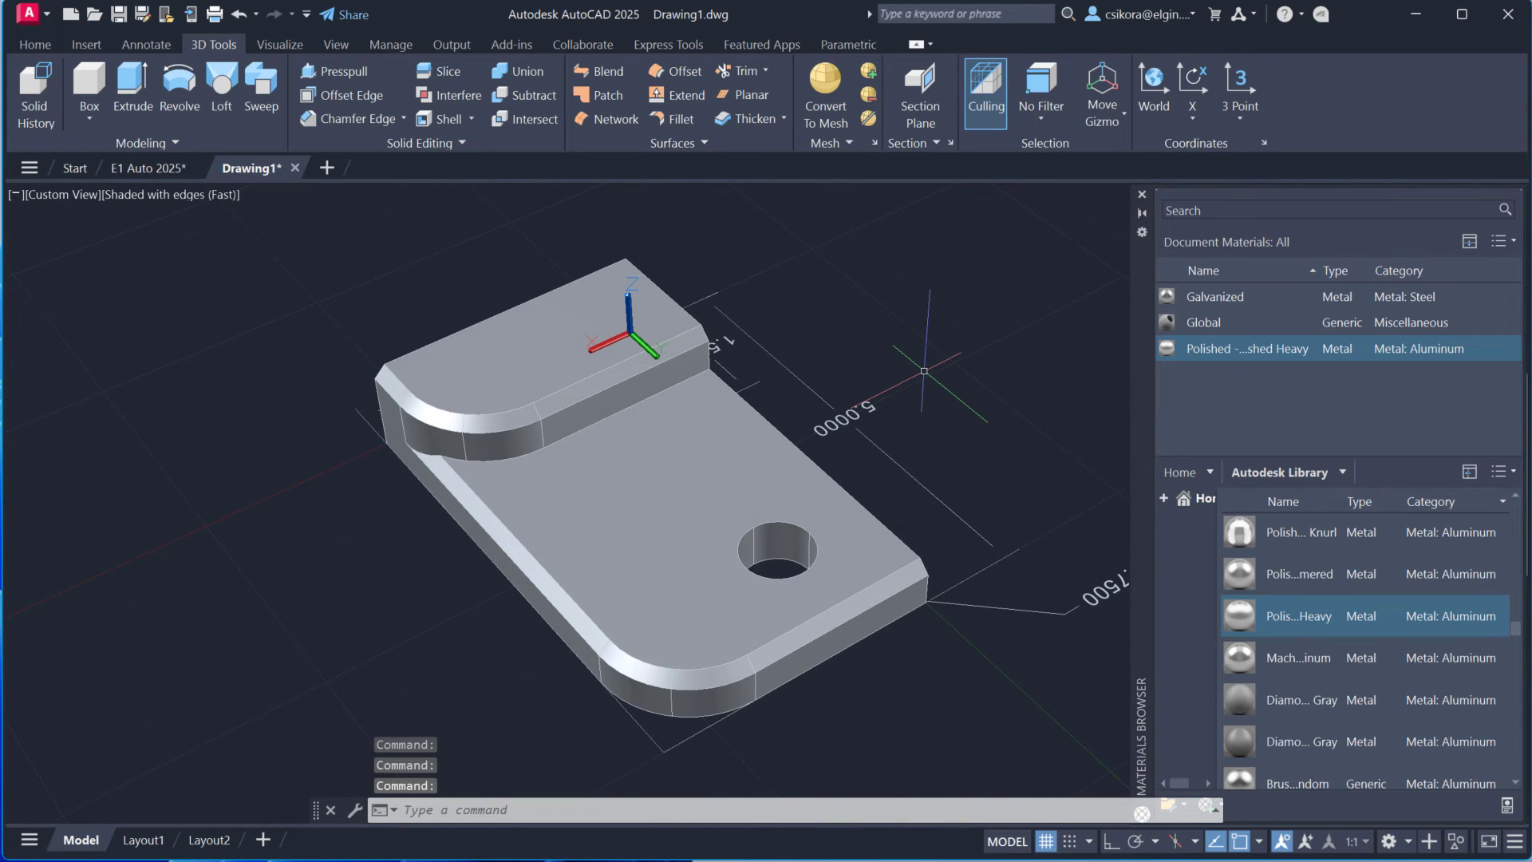